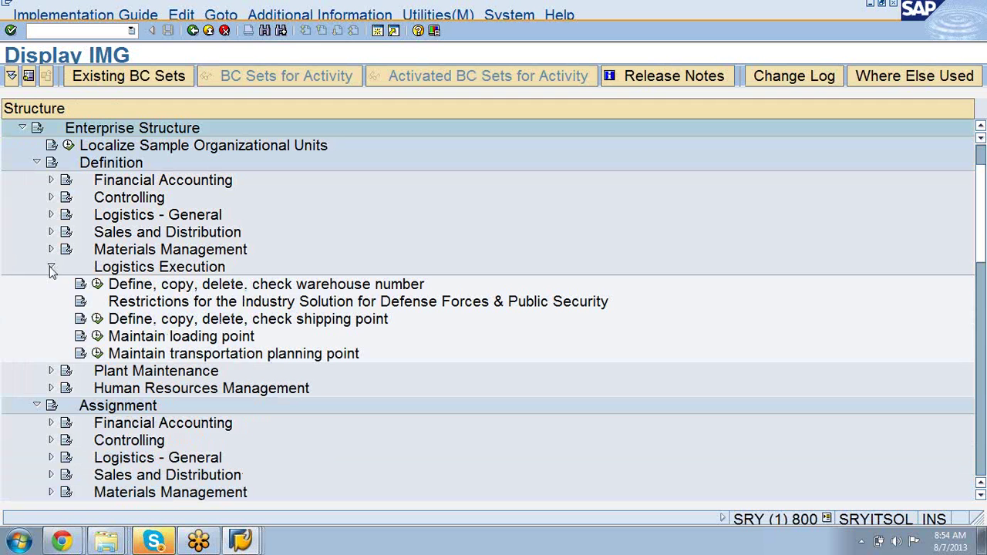
left_click(182, 287)
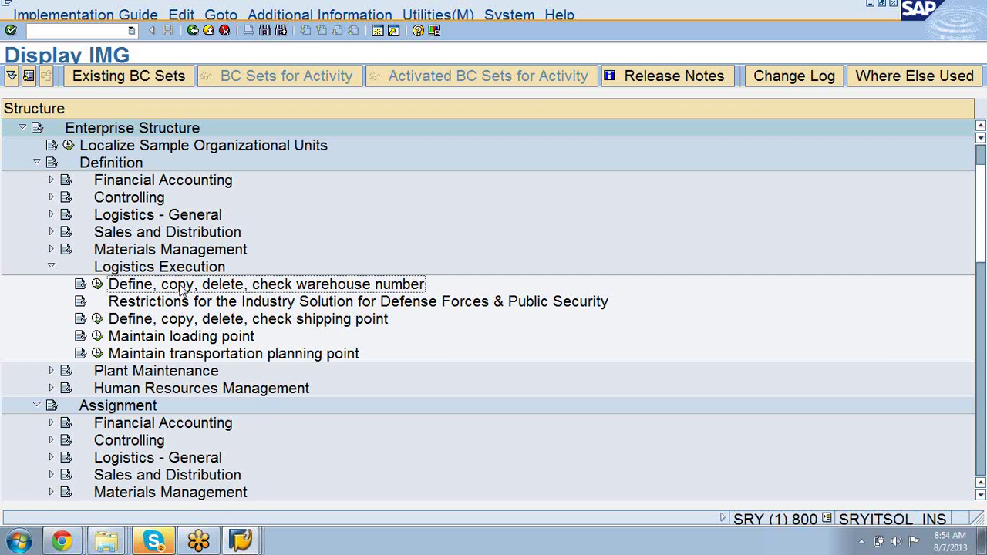
left_click(189, 322)
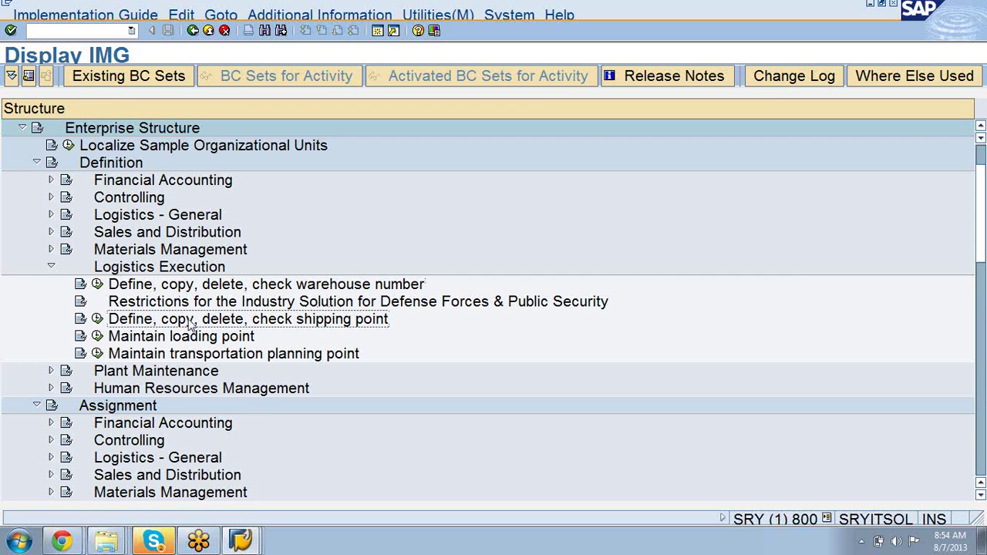
left_click(194, 342)
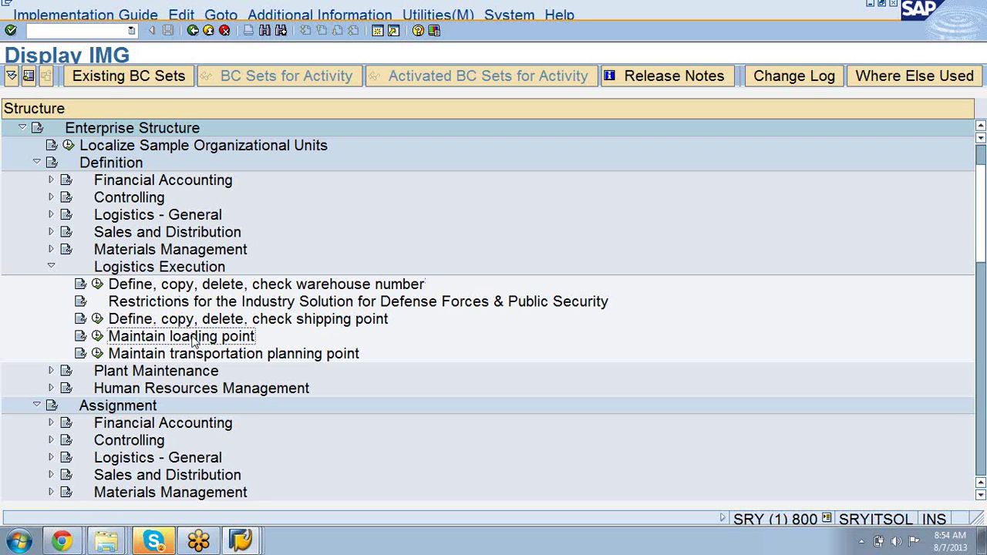
left_click(199, 355)
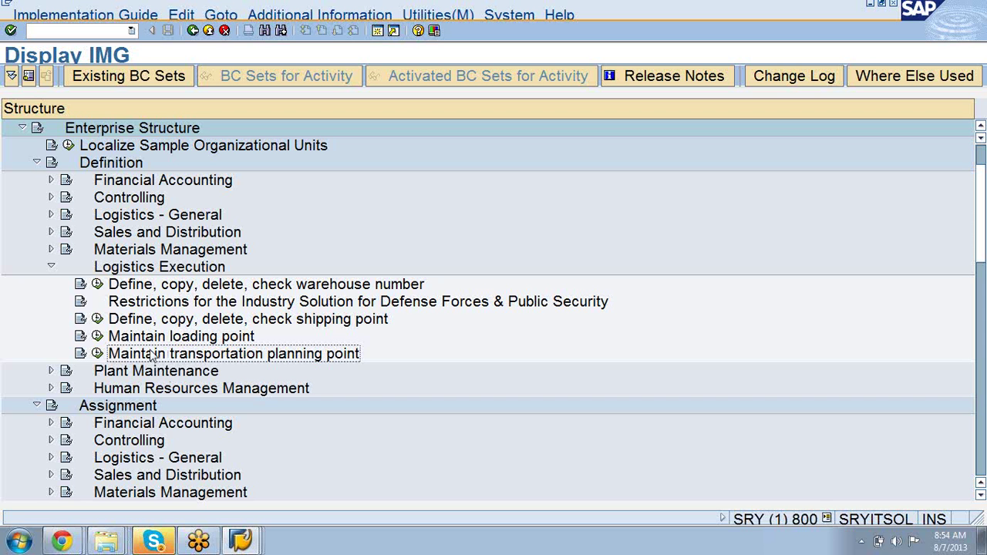
Step: Open the copy, delete, check shipping point activity under the Logistics Execution definition
left_click(96, 319)
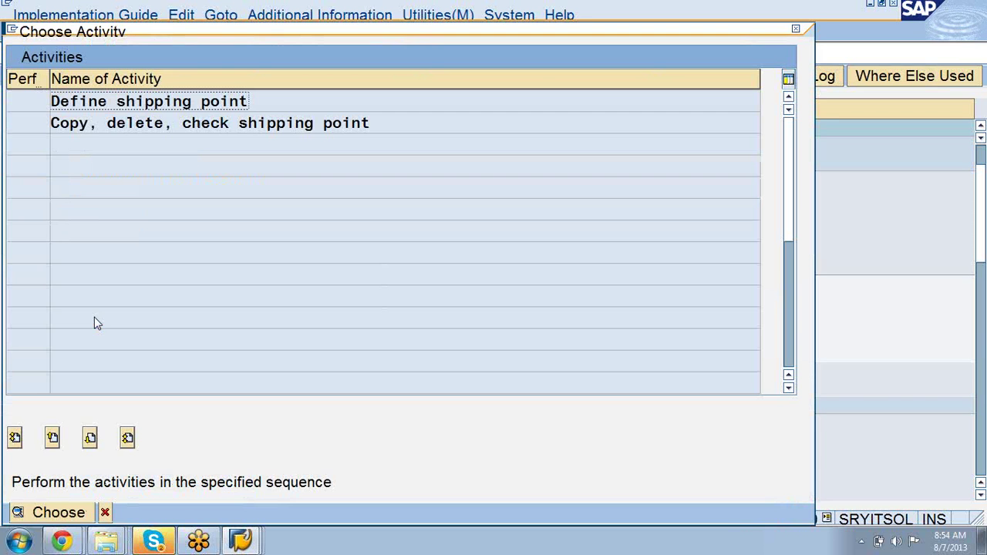
double_click(100, 125)
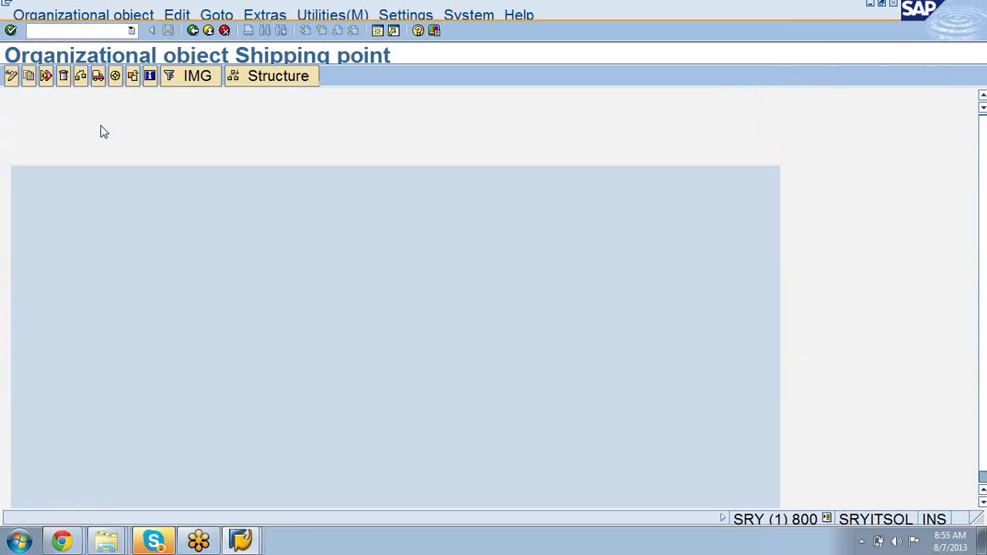
left_click(66, 15)
left_click(66, 31)
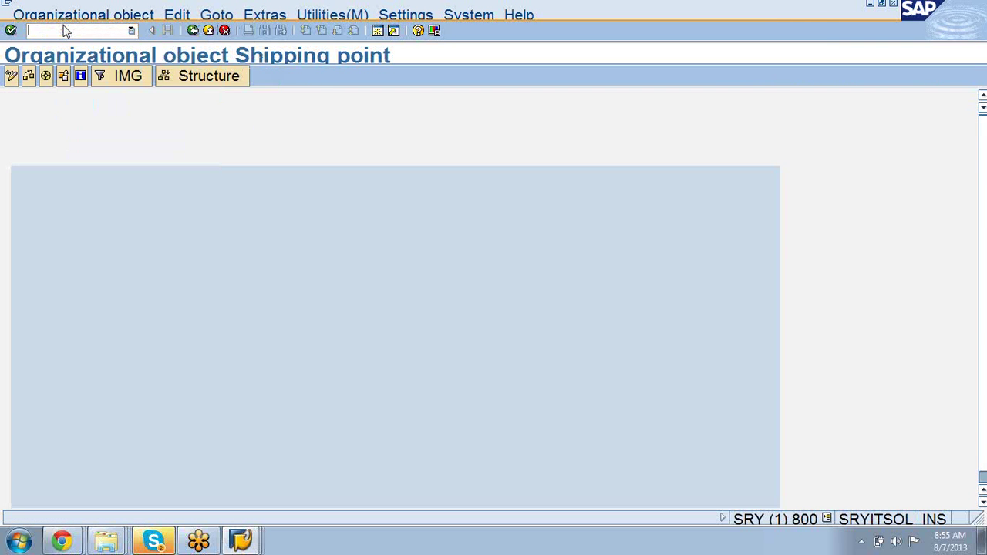
left_click(67, 16)
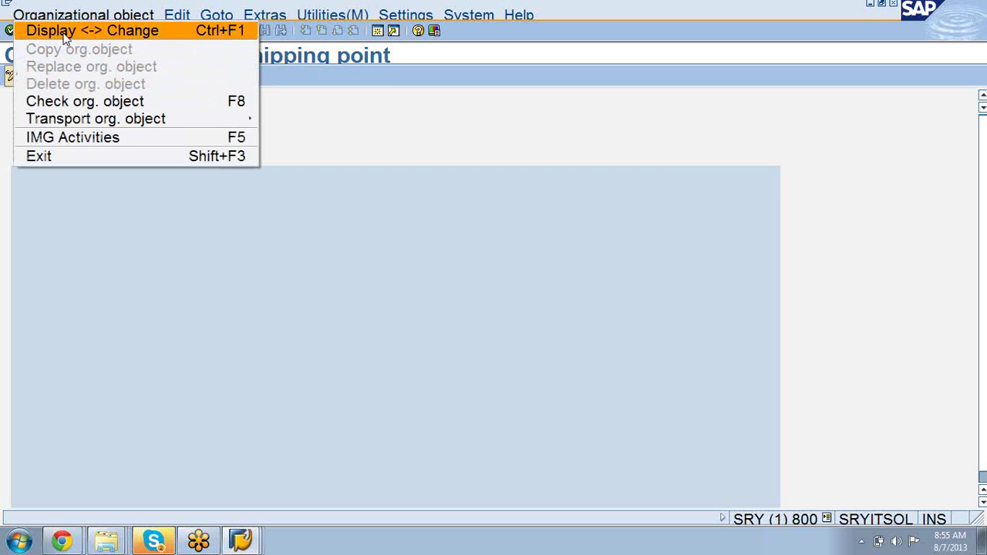
left_click(381, 128)
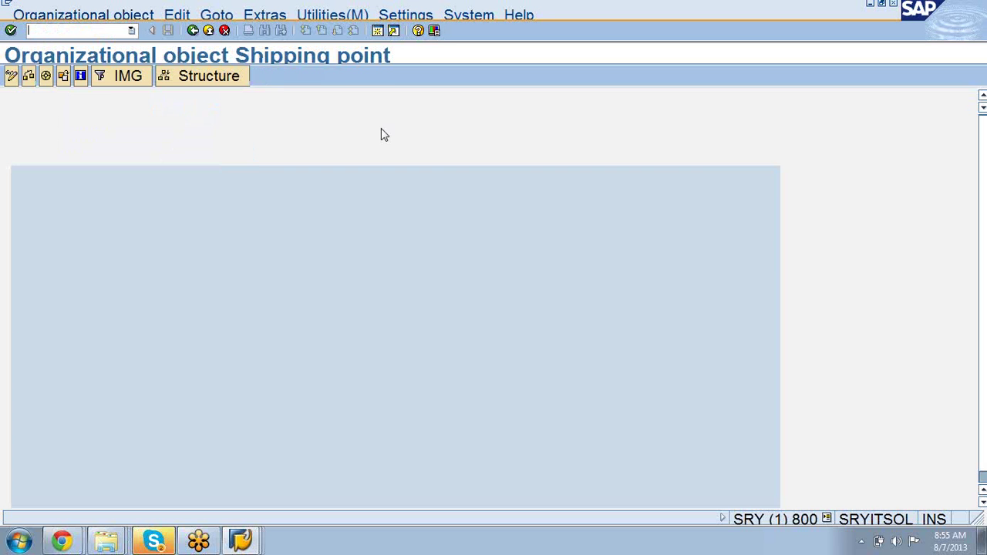
left_click(45, 17)
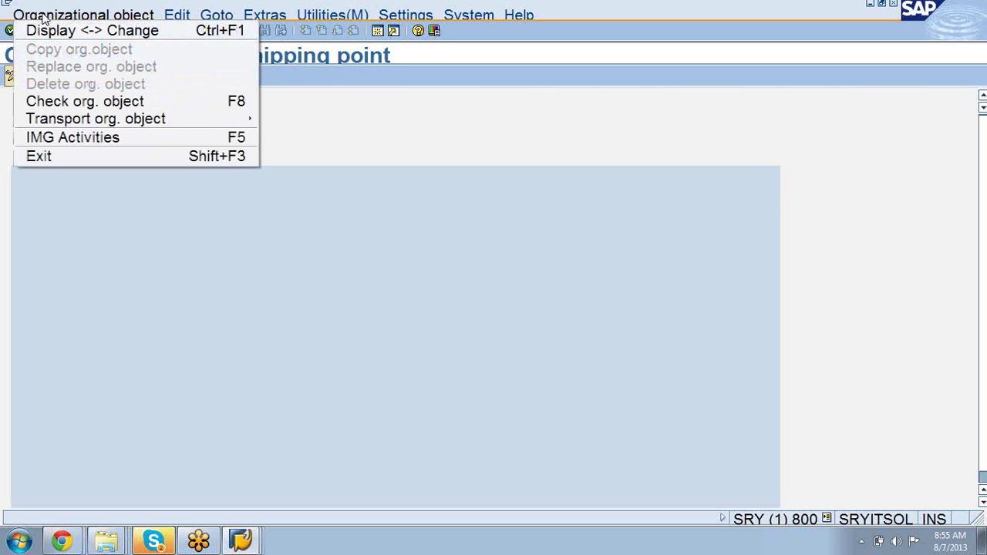
left_click(50, 31)
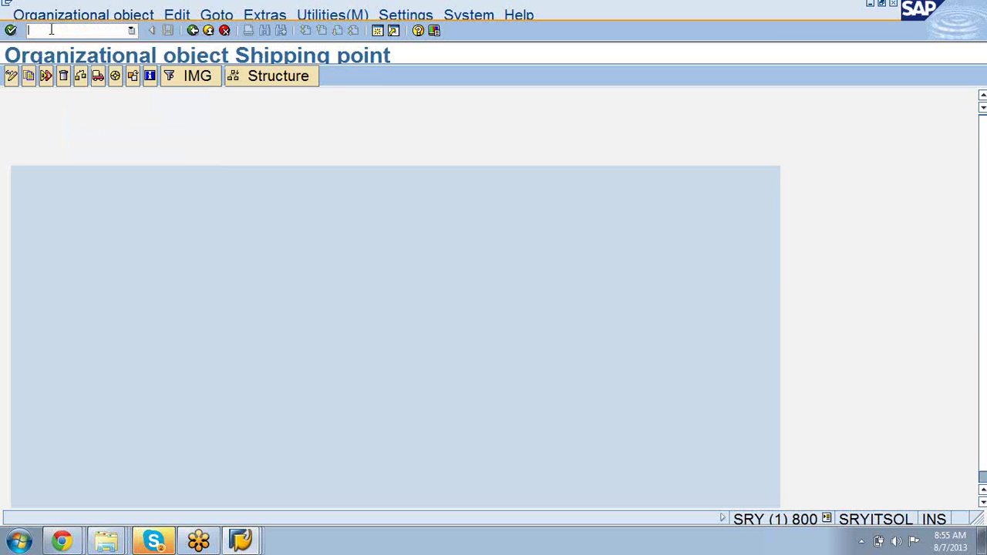
Step: Copy shipping point 1000 to the new shipping point 1010
left_click(28, 77)
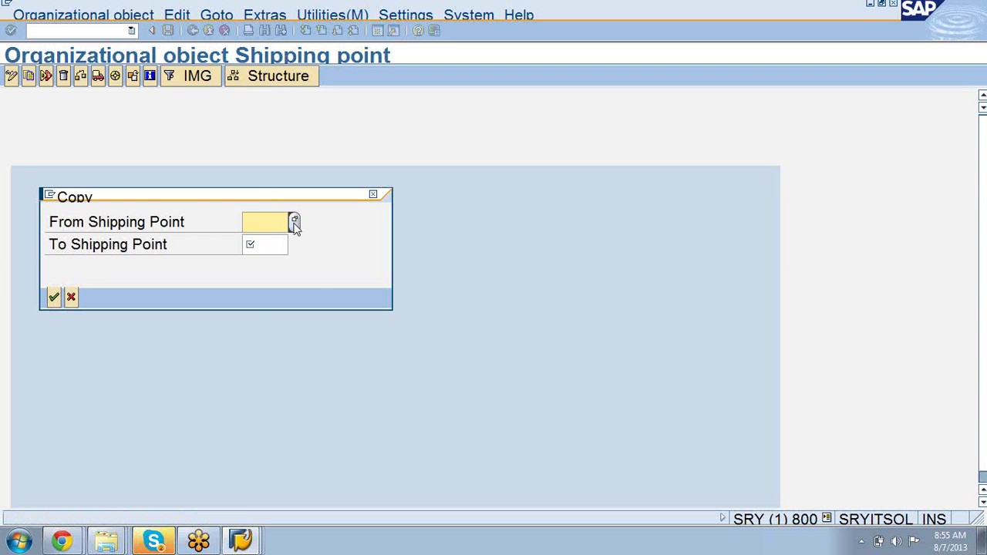
type("q")
key("BackSpace")
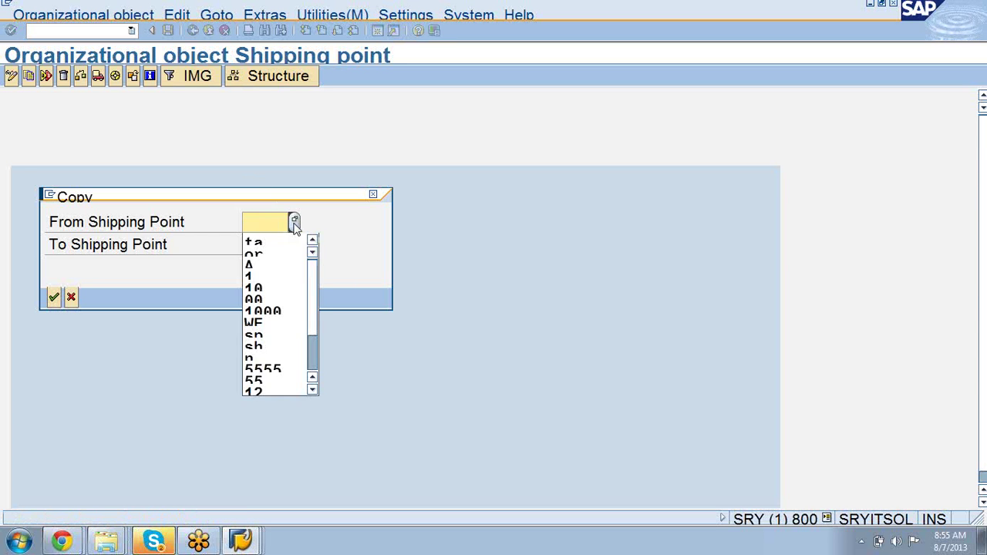
type("1000")
key("Tab")
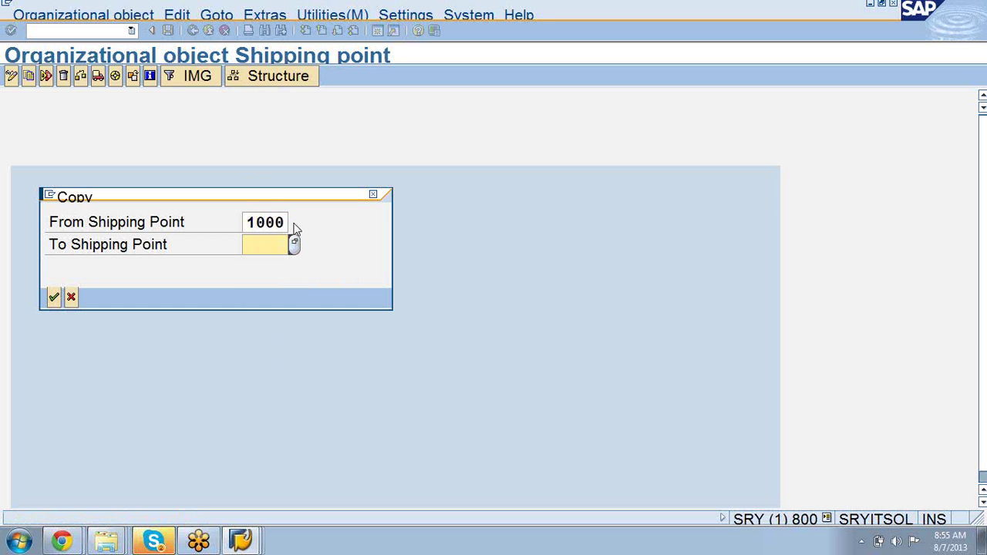
type("1010")
key("Return")
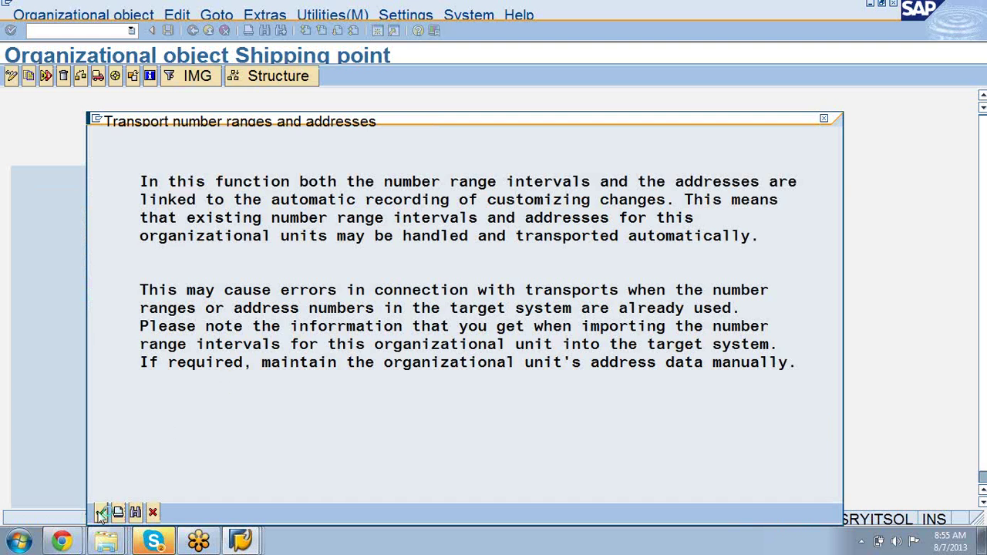
Step: Accept transporting the number ranges, record the copy in customizing request ABCC and return to the IMG structure
left_click(100, 513)
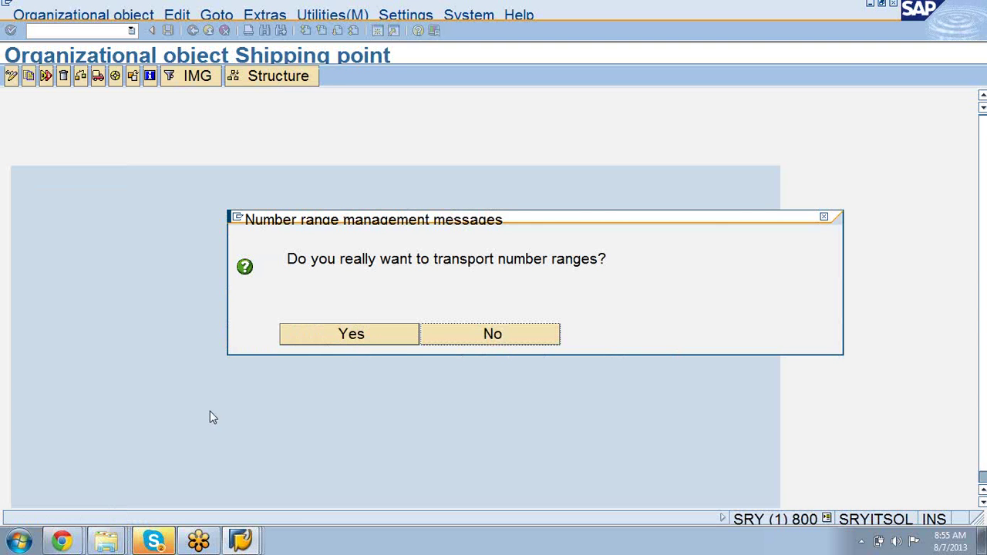
left_click(363, 338)
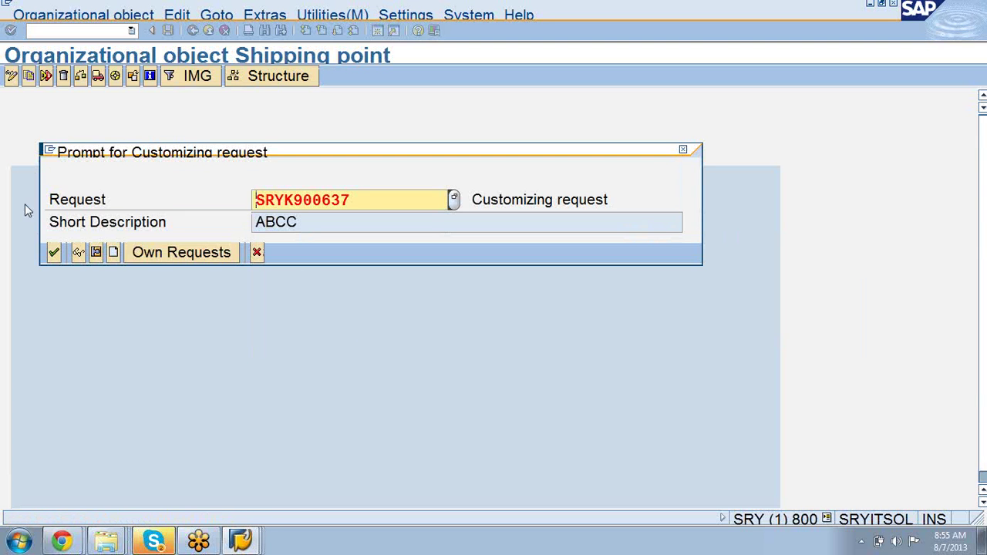
left_click(54, 254)
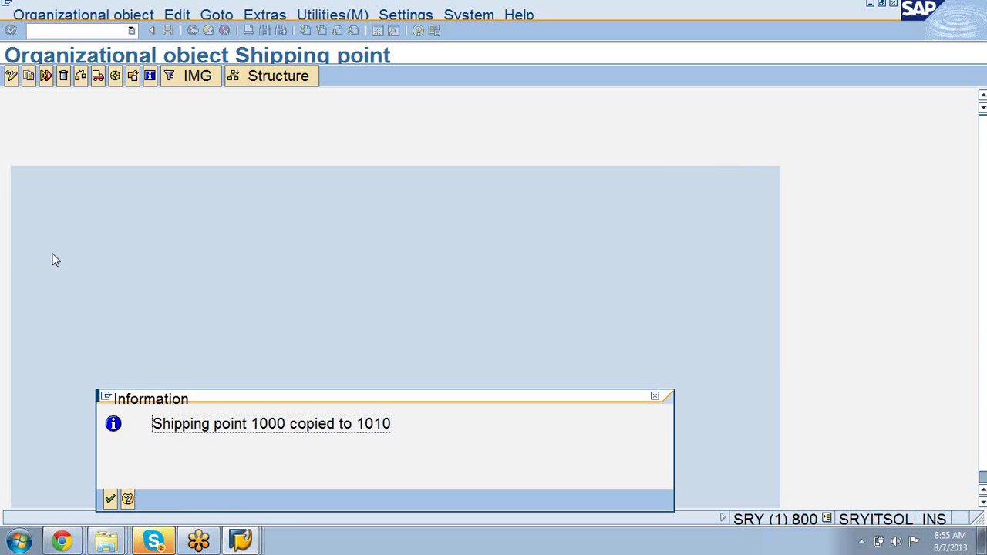
left_click(111, 499)
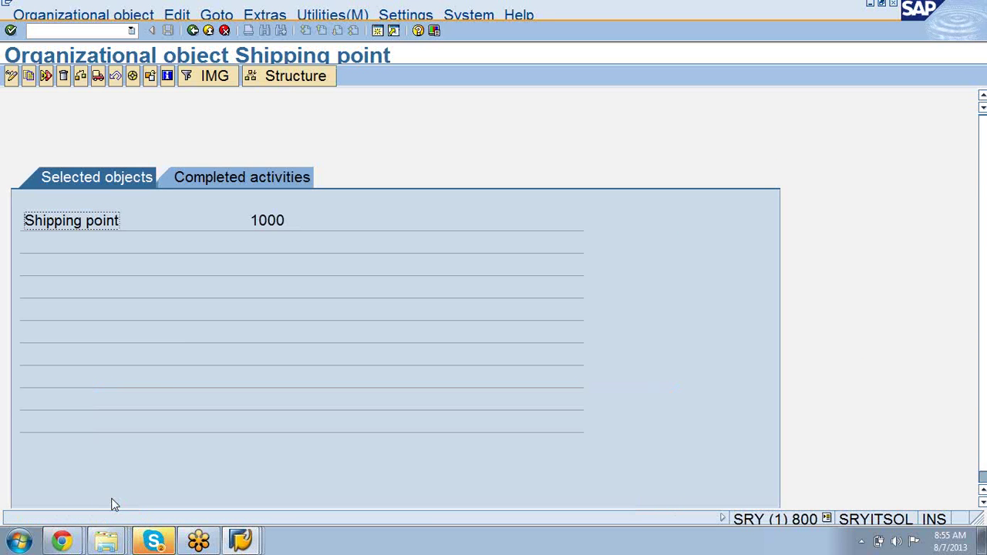
left_click(193, 31)
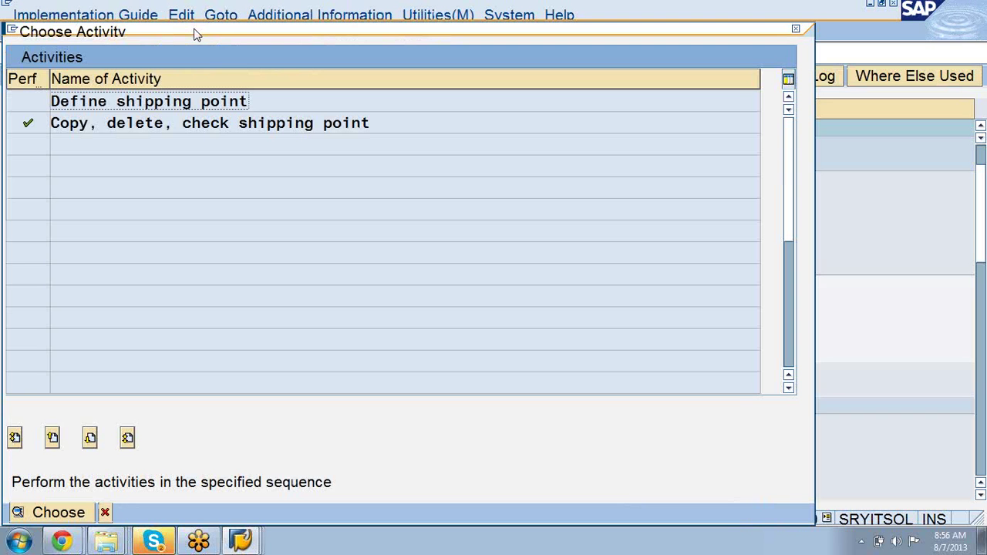
left_click(105, 513)
Step: Open the loading point maintenance for shipping point 1010
left_click(97, 337)
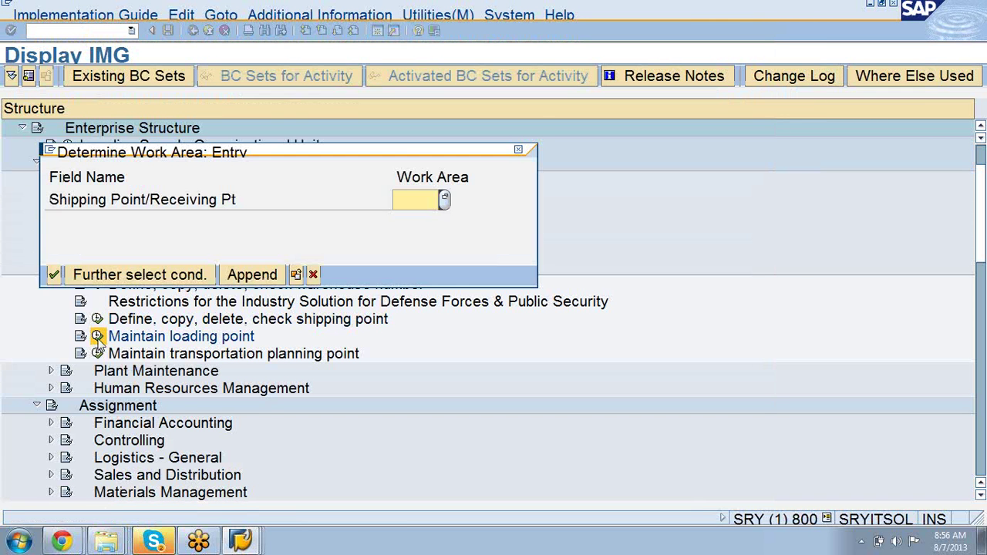
type("1010")
key("Return")
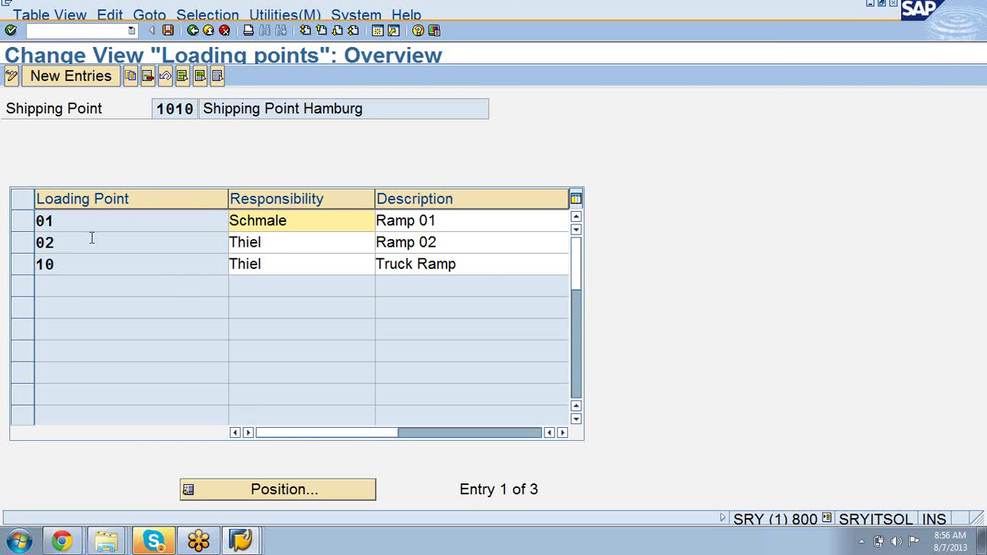
left_click(343, 249)
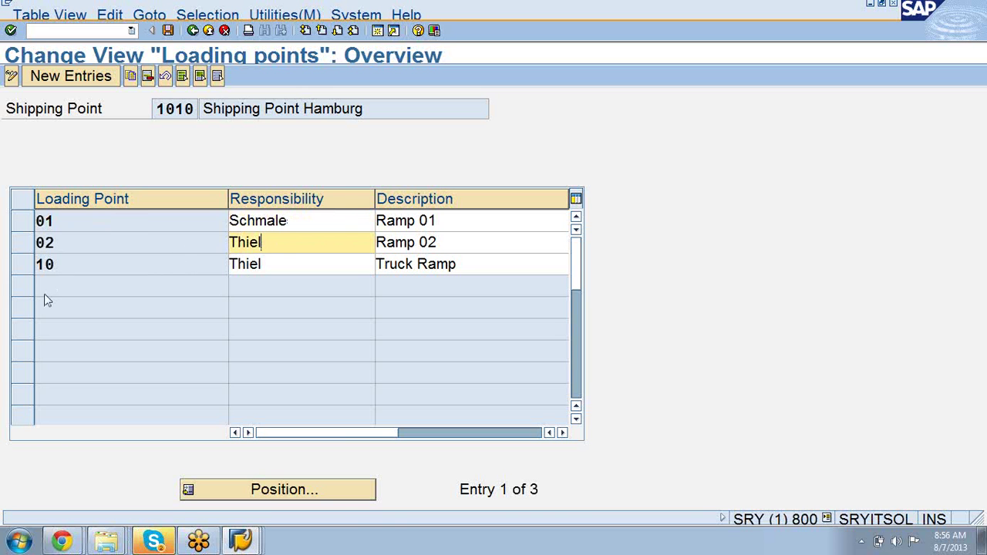
Step: Add a new loading point 03 with responsibility sapuser and description Ramp3
left_click(69, 80)
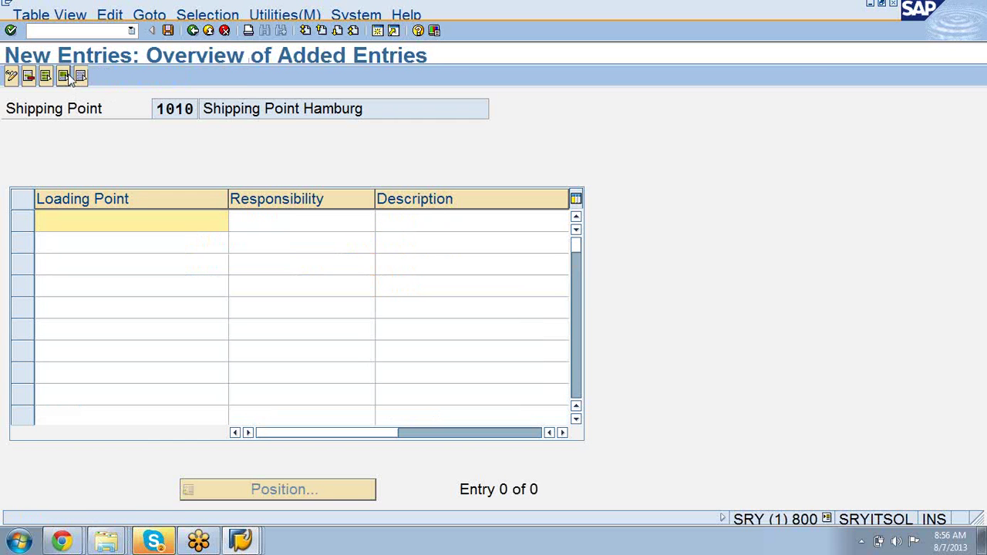
type("03")
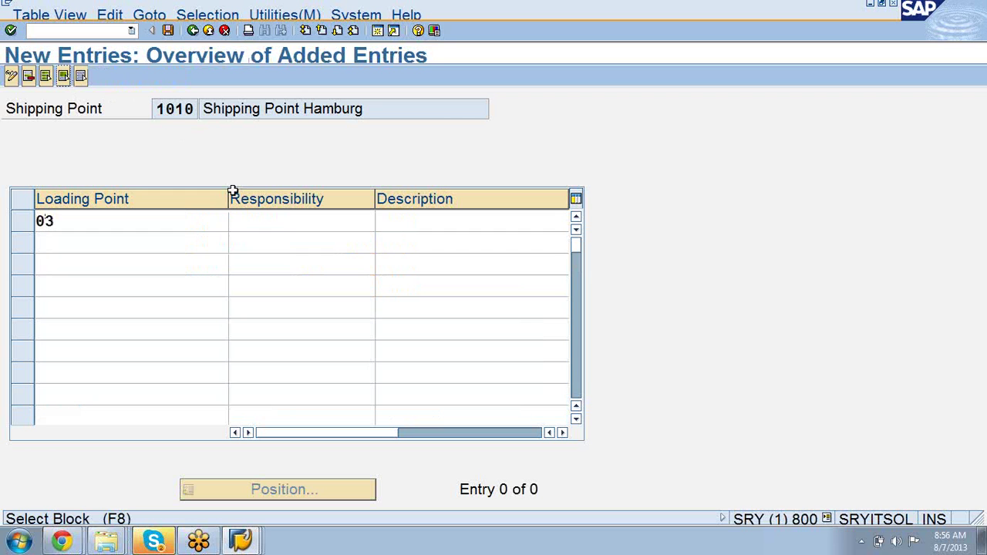
left_click(249, 224)
type("Wf")
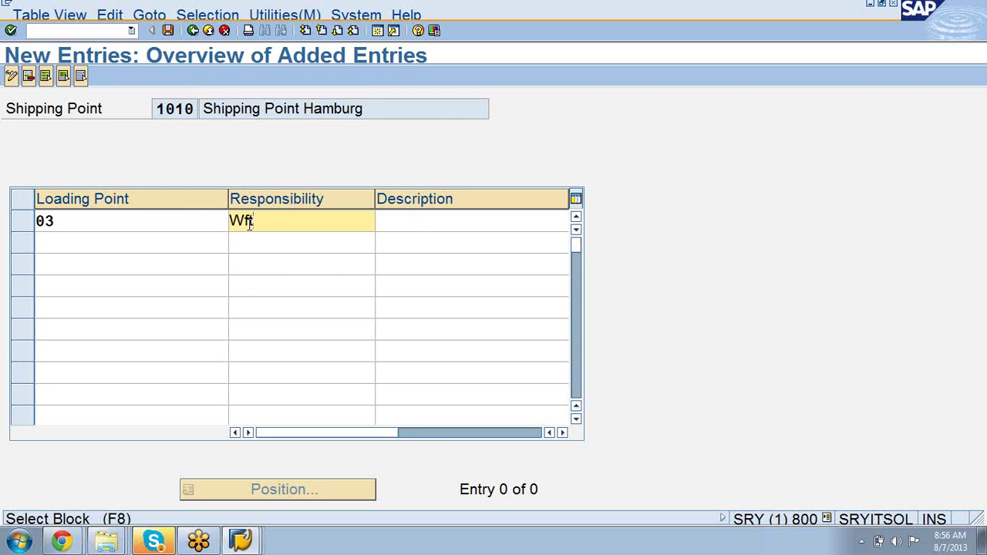
key("BackSpace")
key("BackSpace")
type("sapuser")
left_click(431, 219)
type("R'am")
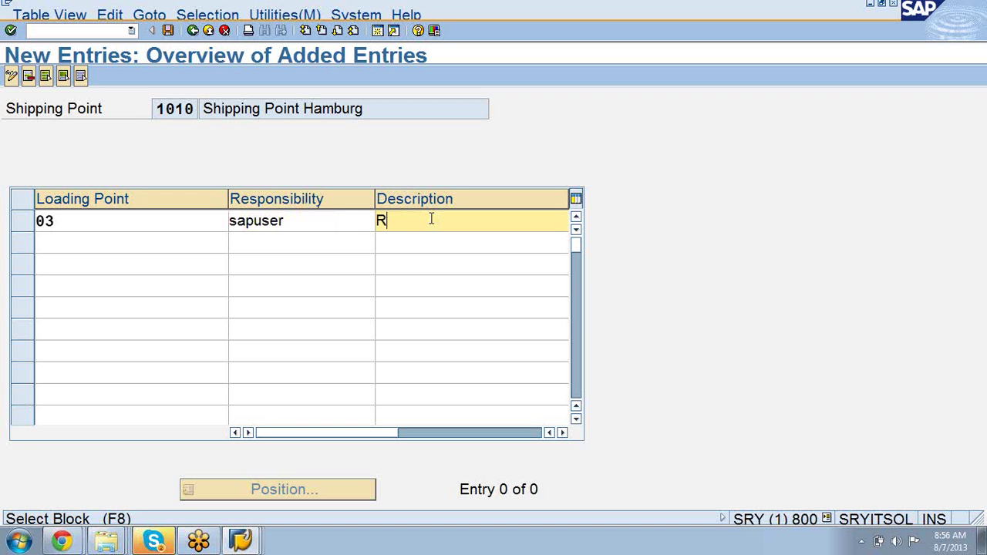
type("ps")
Step: Save the new loading point under customizing request ABCC and return to the IMG structure
left_click(171, 30)
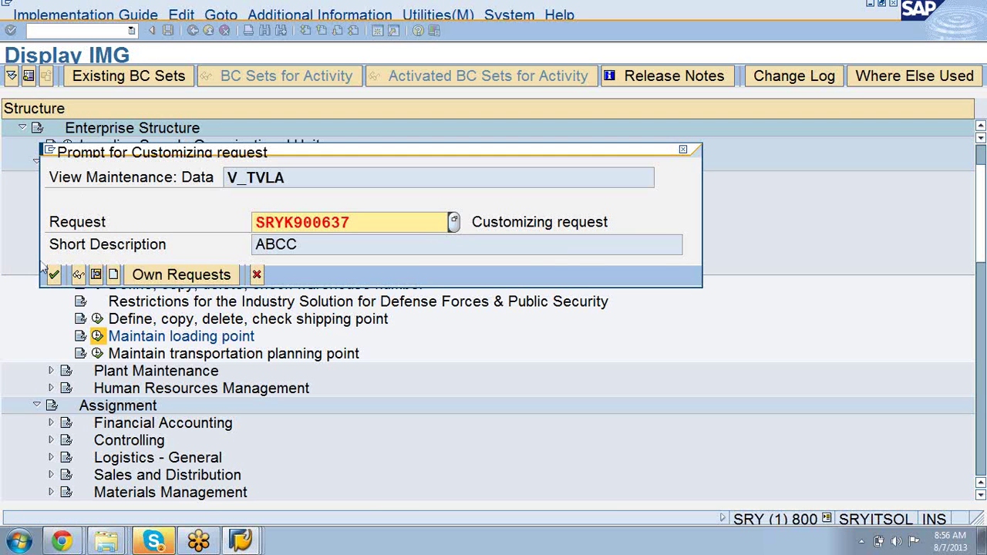
left_click(52, 275)
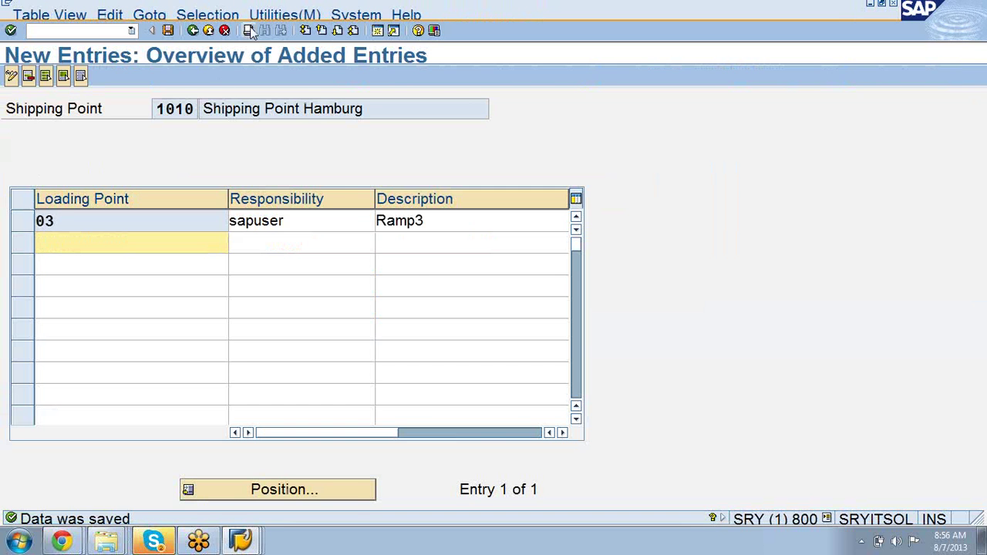
left_click(193, 31)
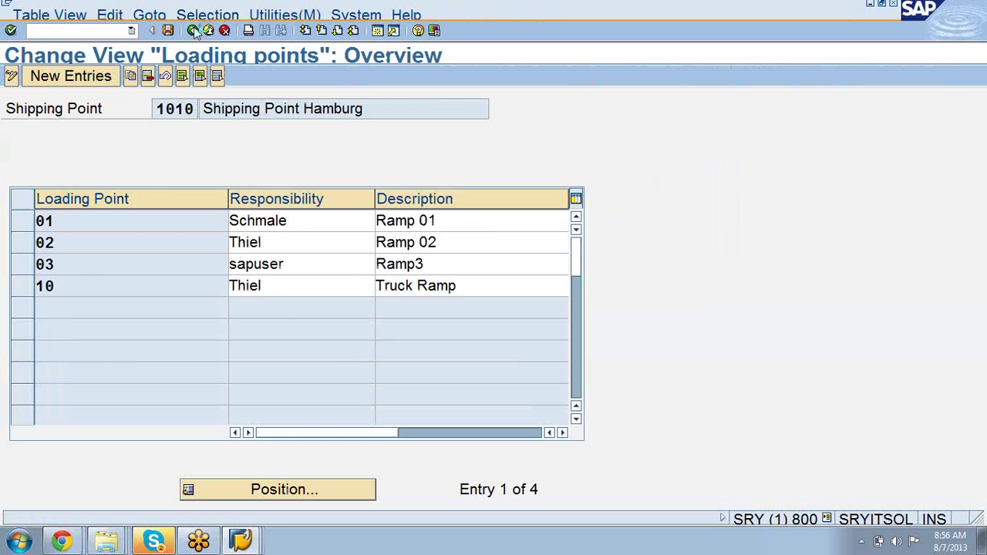
left_click(196, 31)
Step: Open the transportation planning point maintenance and read the field help explaining the transportation planning point, including its examples
left_click(97, 354)
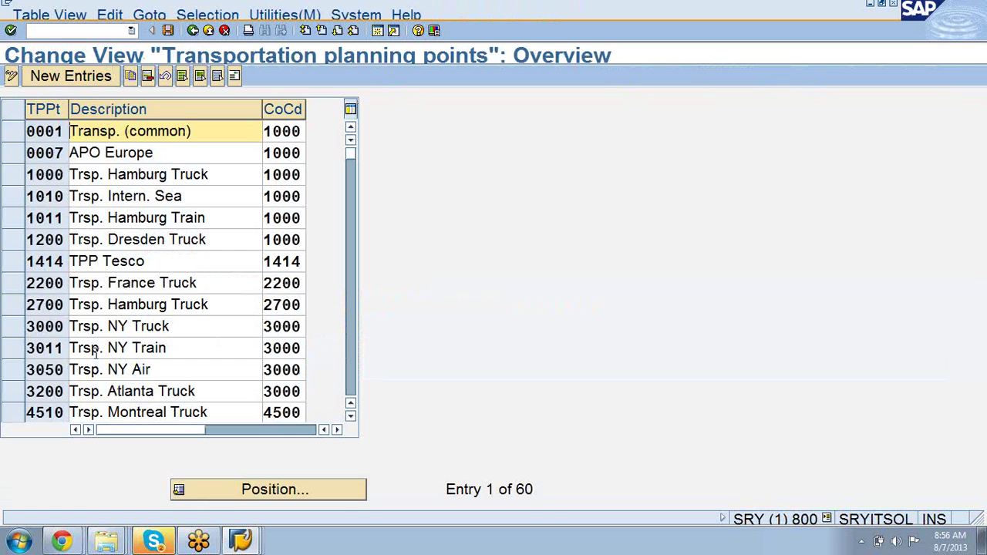
left_click(16, 135)
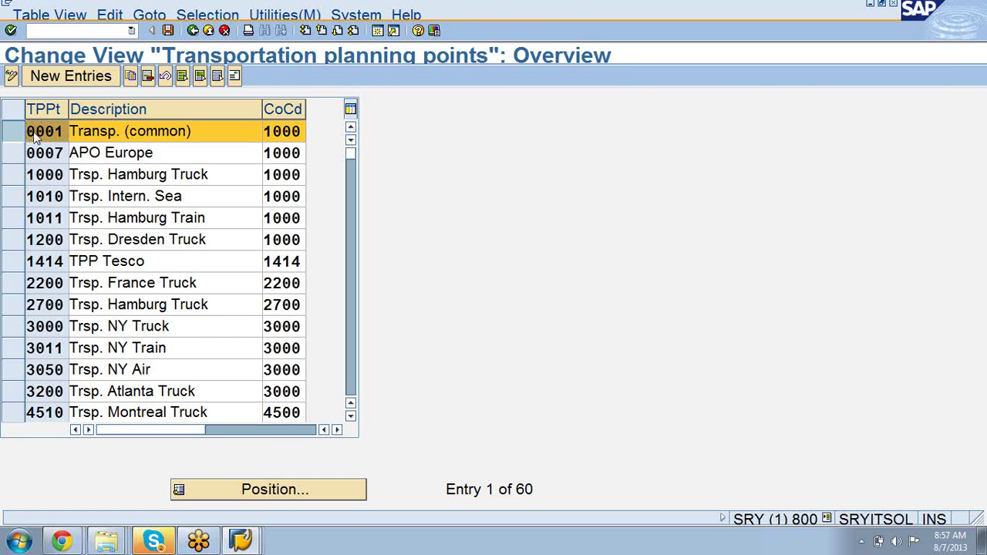
key("F1")
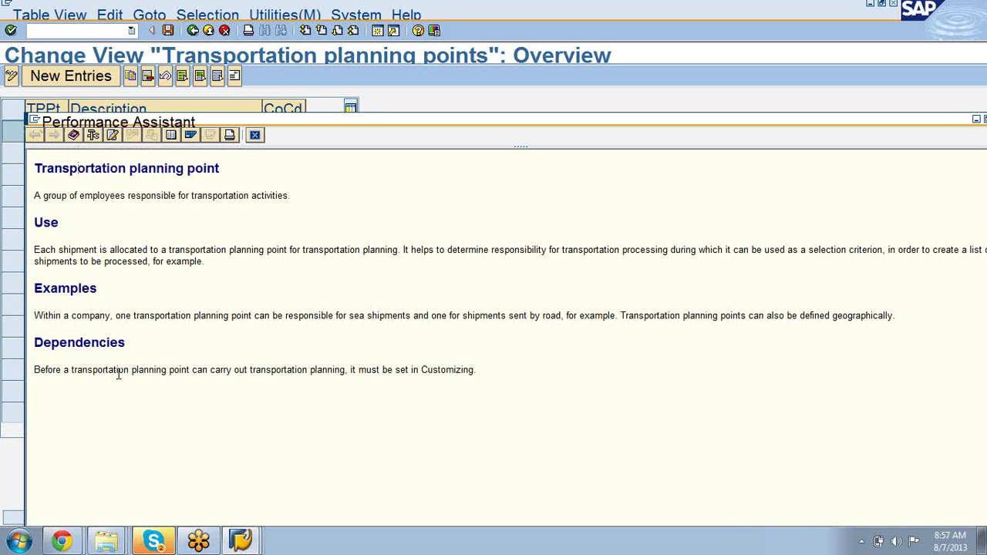
triple_click(177, 330)
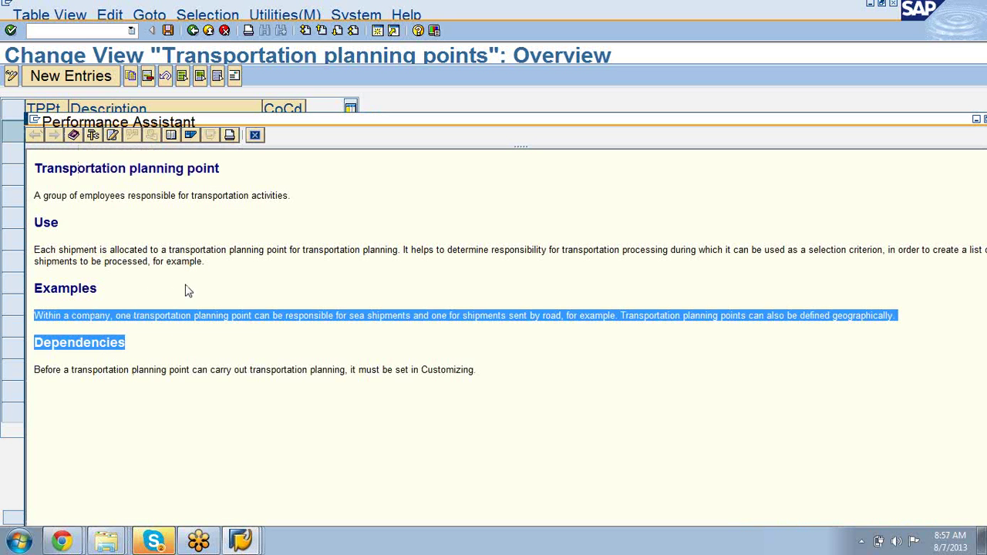
left_click(263, 344)
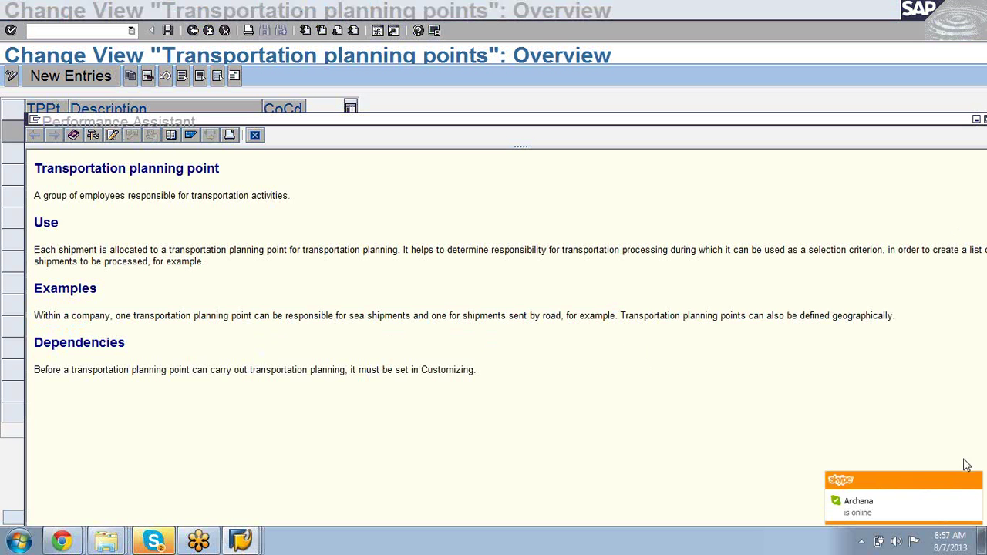
Step: Read the rest of the transportation planning point help, including the note on defining points geographically, and close the help
left_click(974, 481)
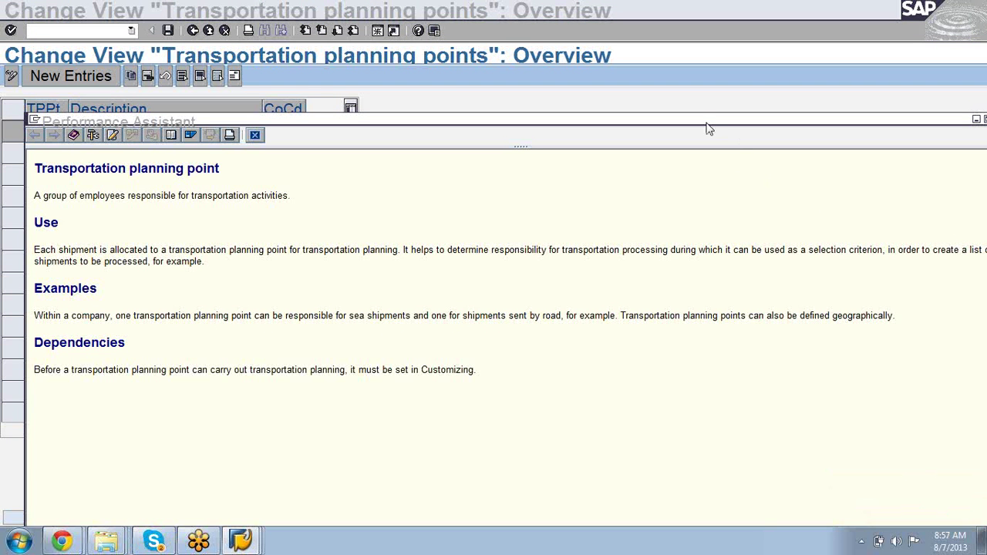
left_click_drag(704, 118, 702, 23)
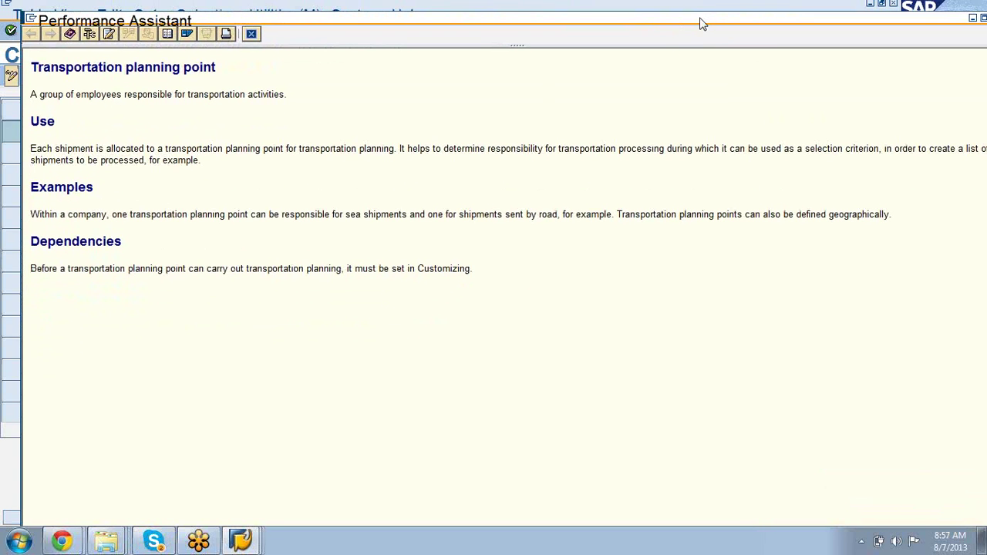
mouse_move(702, 23)
left_mouse_down()
mouse_move(690, 36)
mouse_move(692, 8)
left_mouse_up()
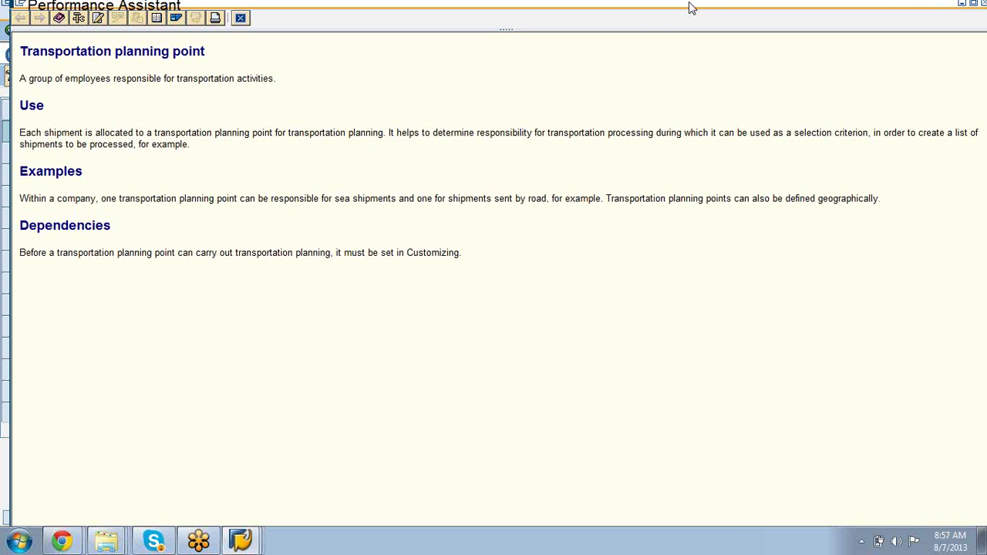
left_click_drag(692, 8, 692, 9)
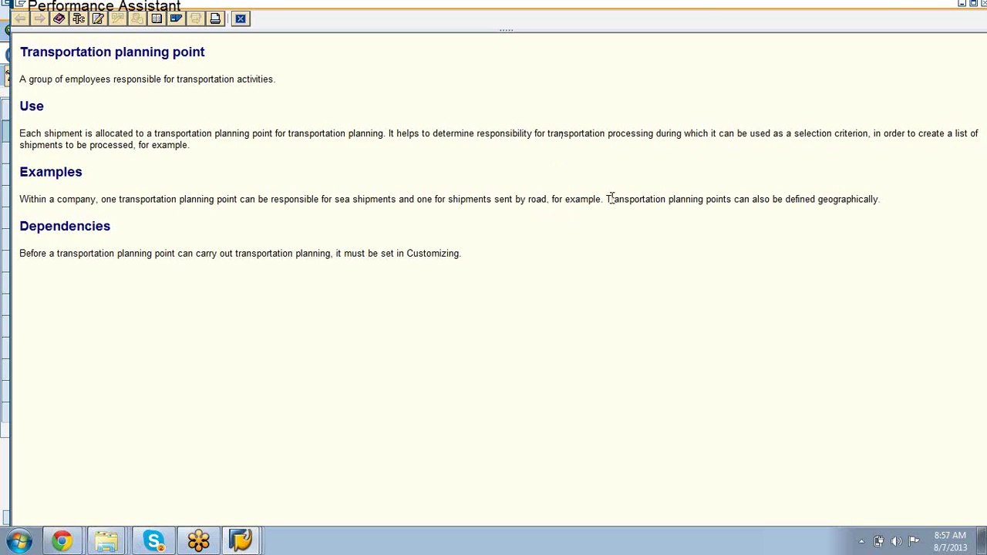
left_click_drag(609, 199, 732, 202)
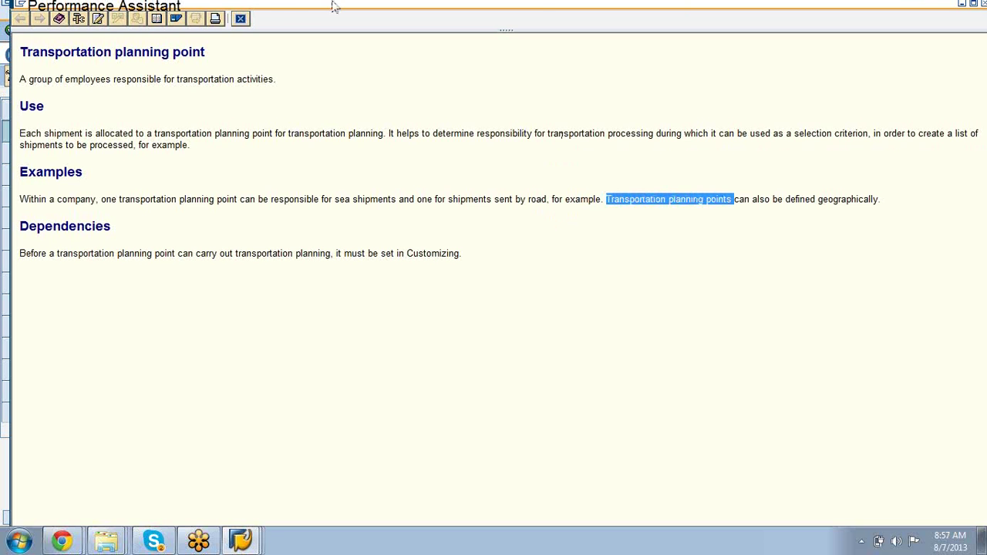
left_click(241, 19)
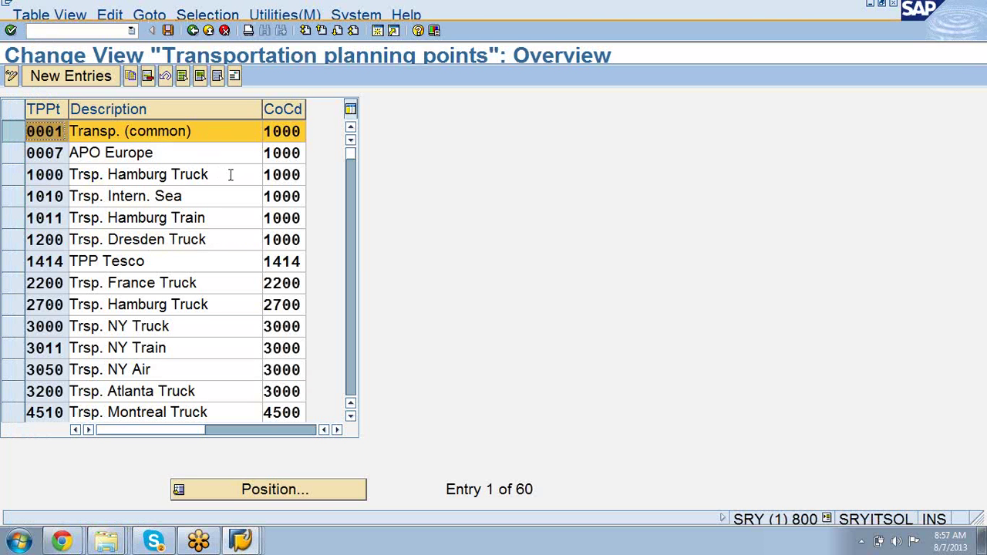
Step: Examine the existing transportation planning points, such as Trsp. Hamburg Truck and Trsp. NY Air, and return to the IMG structure
left_click(229, 176)
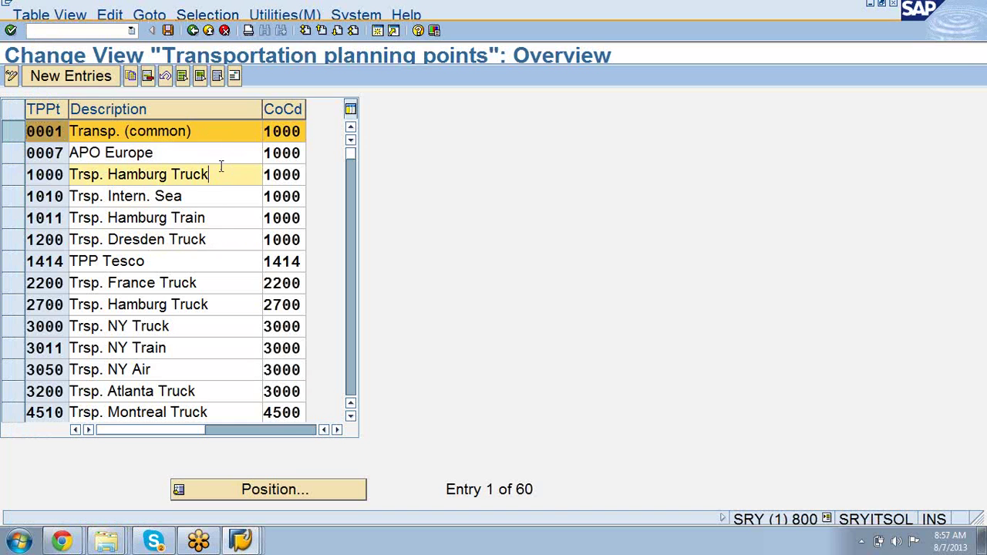
left_click(180, 372)
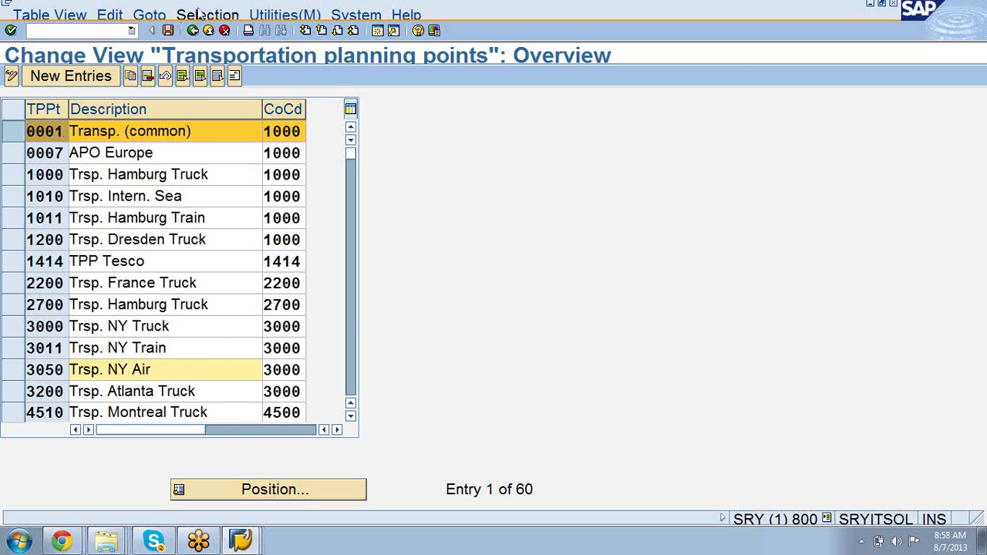
left_click(192, 31)
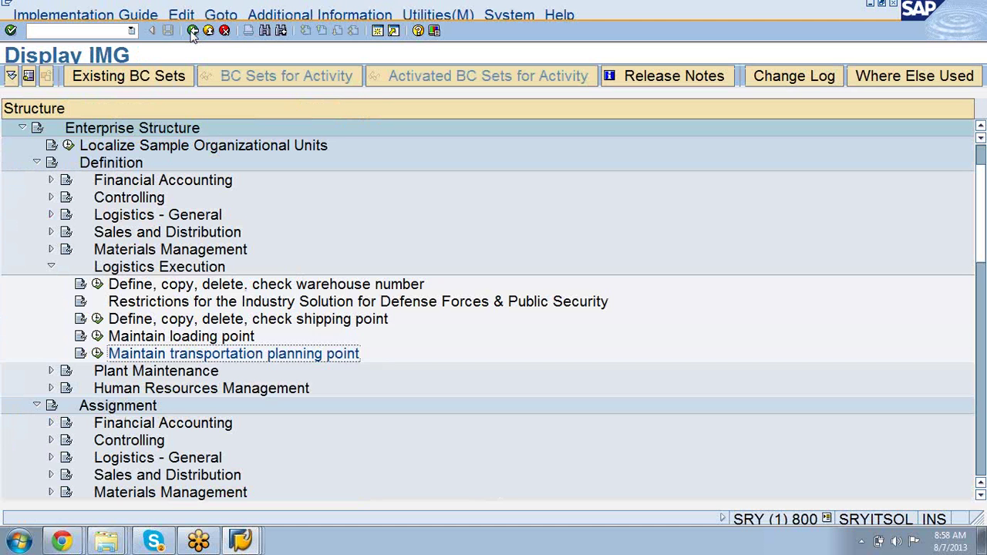
Step: Open the Assign shipping point to plant activity for Logistics Execution in the Assignment part of the enterprise structure
left_click(51, 267)
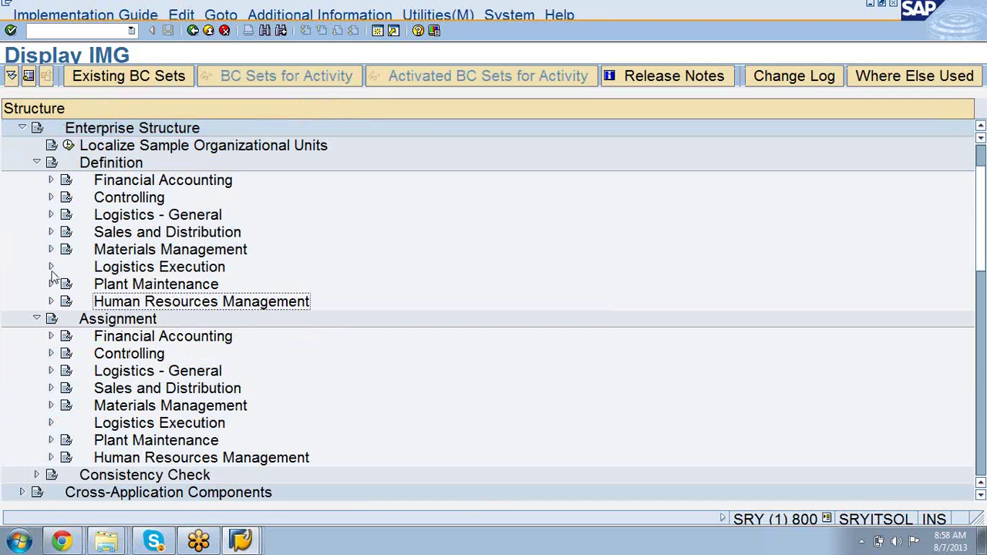
left_click(51, 388)
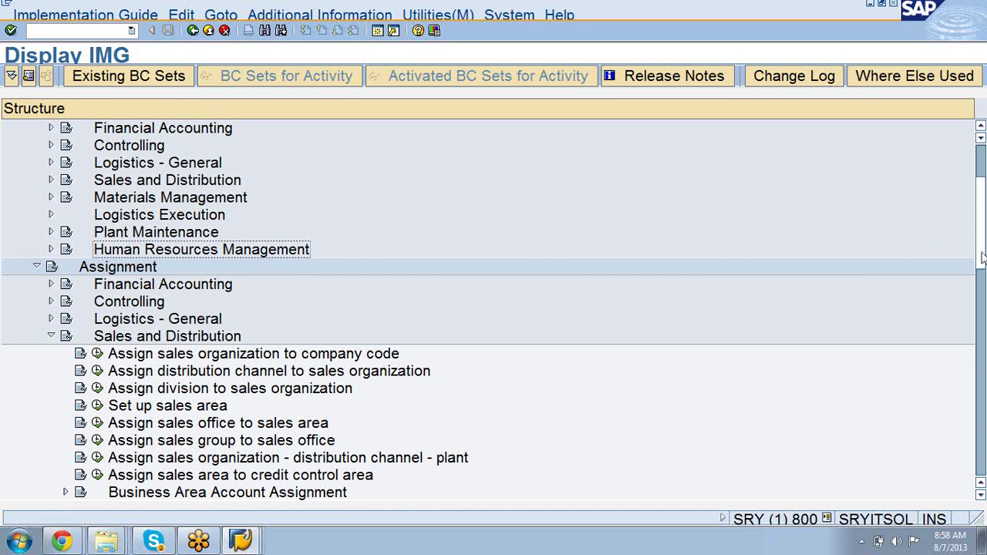
scroll(983, 259, "down", 4)
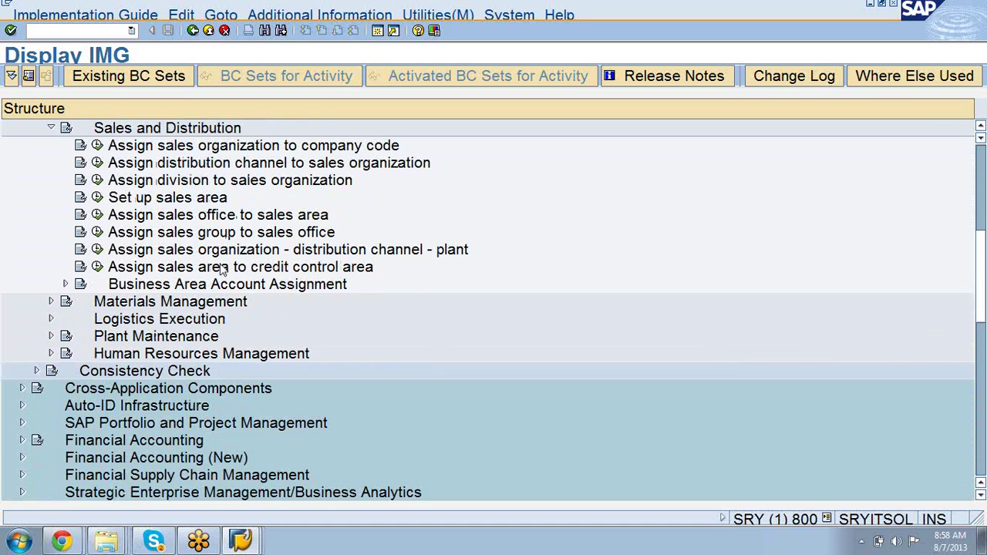
left_click(50, 319)
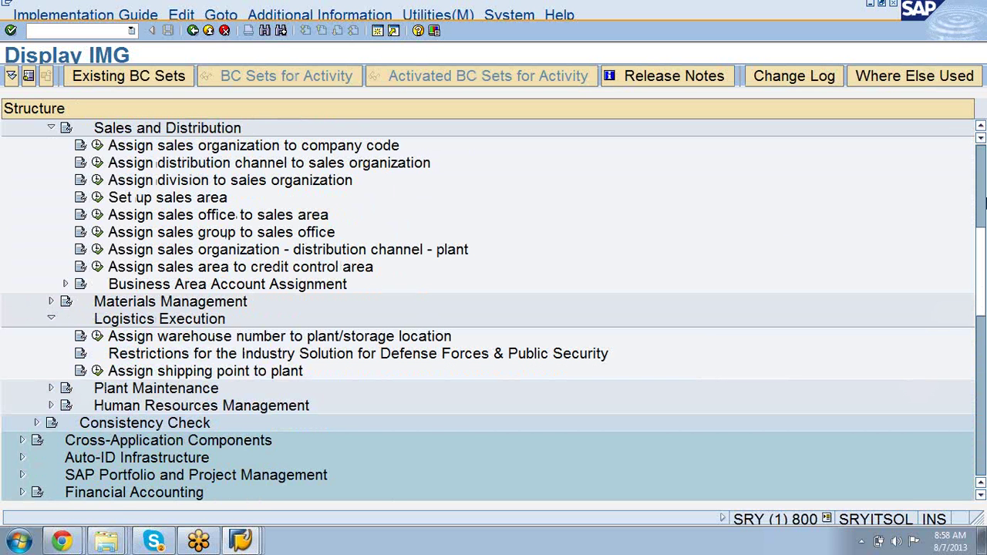
left_click_drag(981, 289, 983, 327)
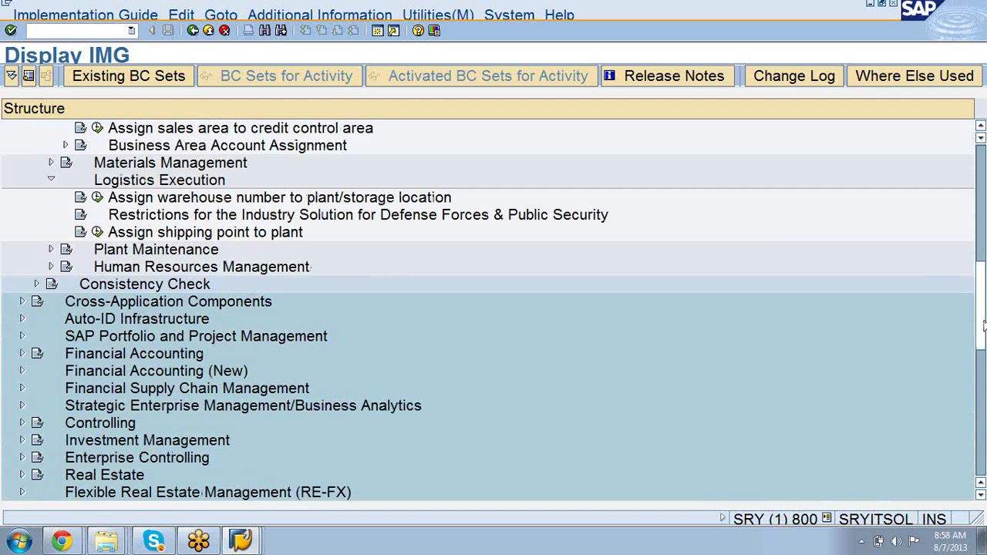
left_click(143, 235)
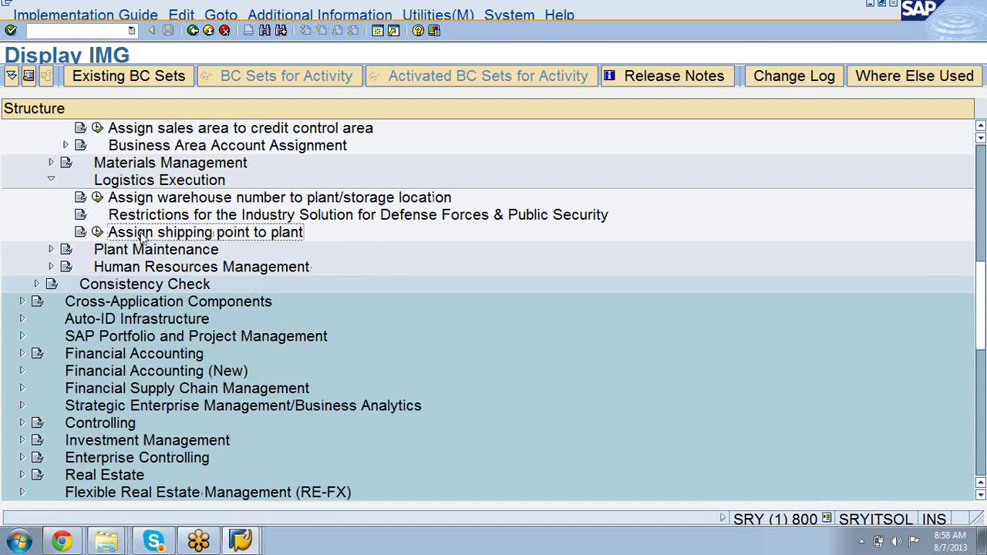
left_click(97, 233)
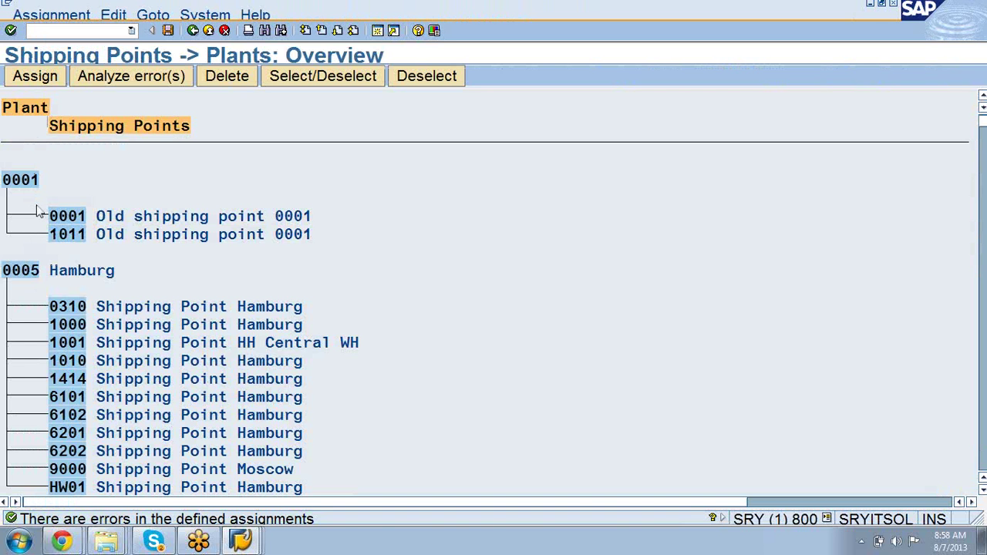
Step: Examine which shipping points are assigned to the plants, including shipping point 1010, and return to the IMG structure
scroll(205, 283, "down", 5)
scroll(218, 277, "down", 5)
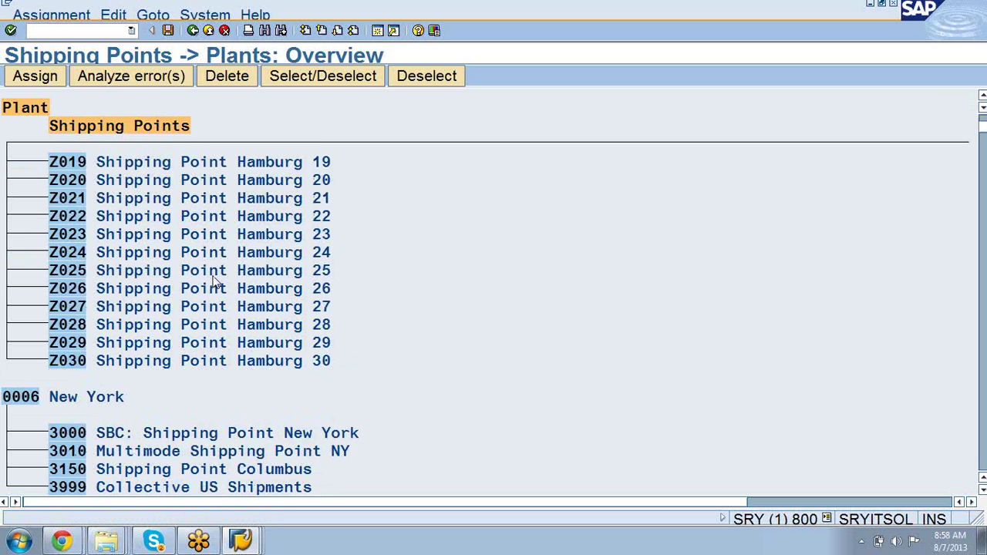
scroll(217, 282, "up", 10)
scroll(216, 283, "down", 10)
scroll(214, 282, "up", 10)
scroll(214, 283, "down", 10)
scroll(216, 283, "up", 3)
scroll(216, 282, "down", 15)
scroll(217, 282, "up", 9)
scroll(218, 282, "down", 9)
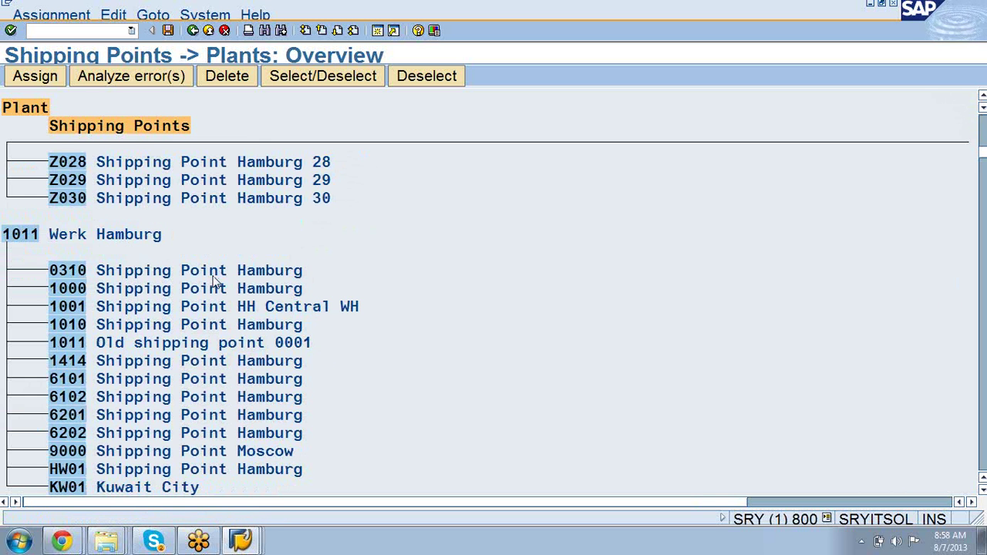
scroll(216, 282, "up", 6)
scroll(216, 282, "up", 6)
scroll(216, 282, "down", 9)
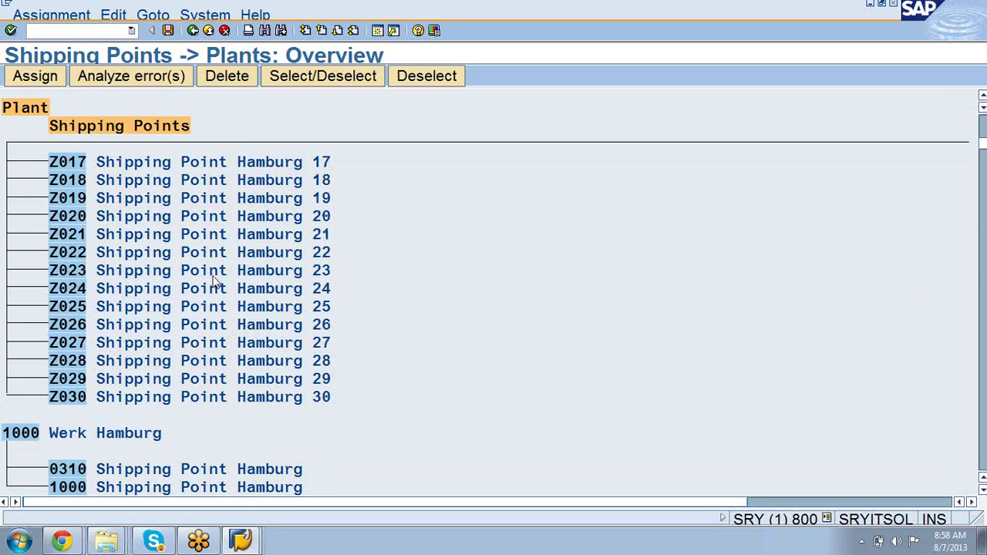
scroll(216, 282, "up", 6)
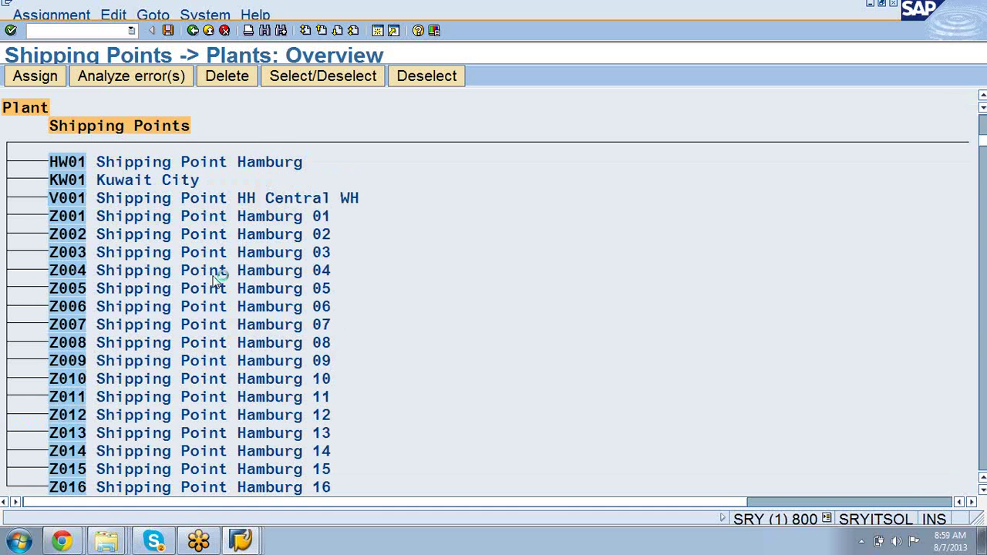
scroll(216, 282, "up", 6)
scroll(216, 282, "down", 6)
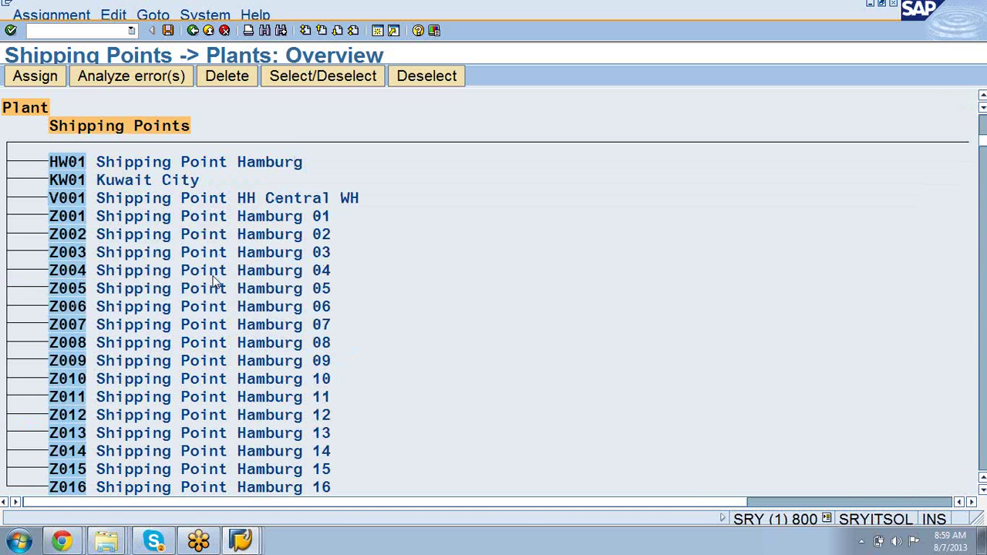
scroll(216, 282, "down", 6)
scroll(216, 282, "up", 9)
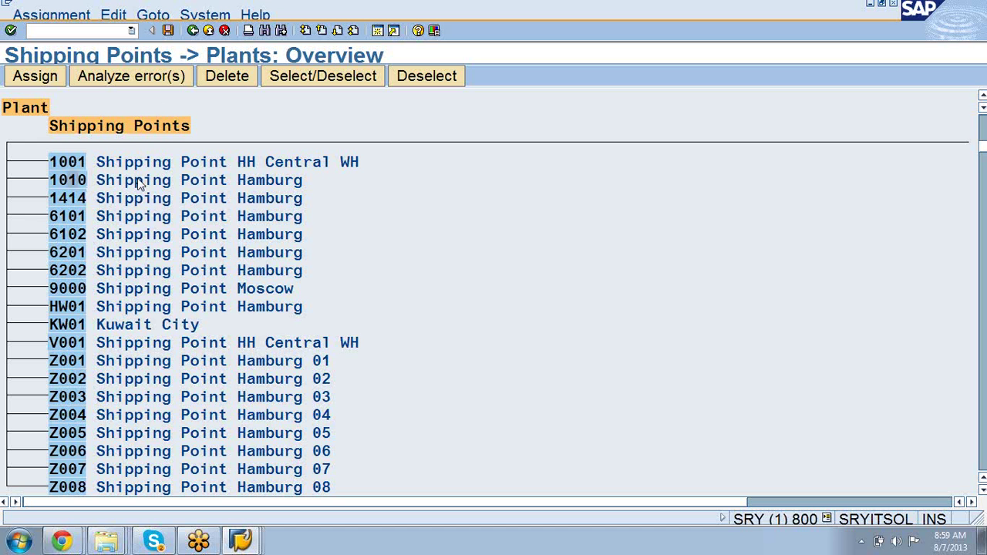
left_click(192, 32)
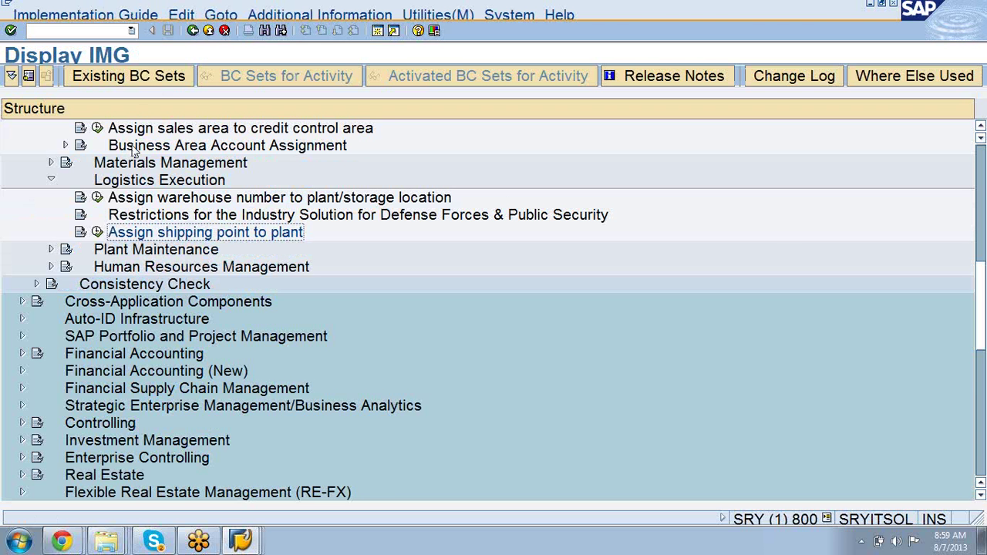
Step: Open the Define shipping point activity for Logistics Execution in the Definition part of the enterprise structure
left_click_drag(982, 330, 982, 291)
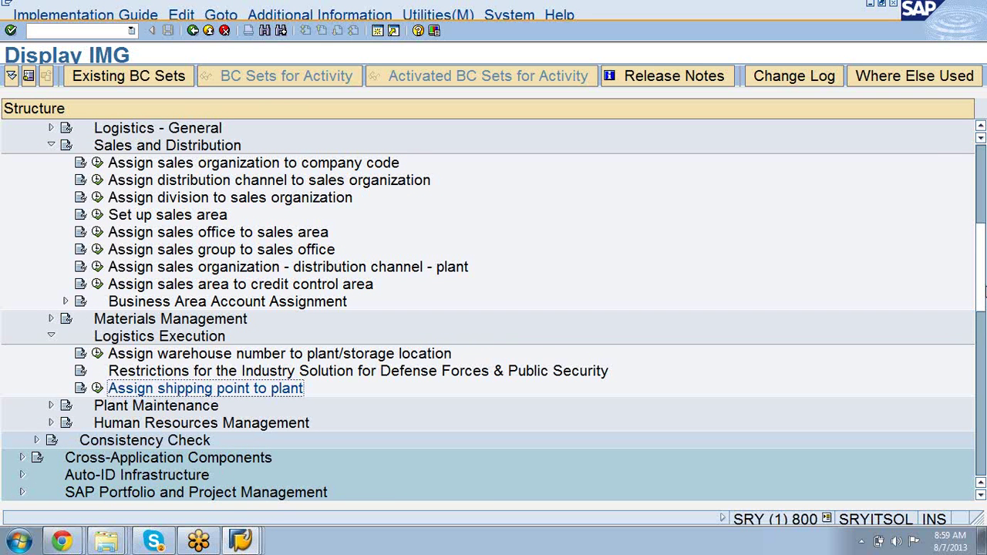
mouse_move(981, 290)
left_mouse_down()
mouse_move(983, 231)
mouse_move(982, 297)
mouse_move(984, 282)
left_mouse_up()
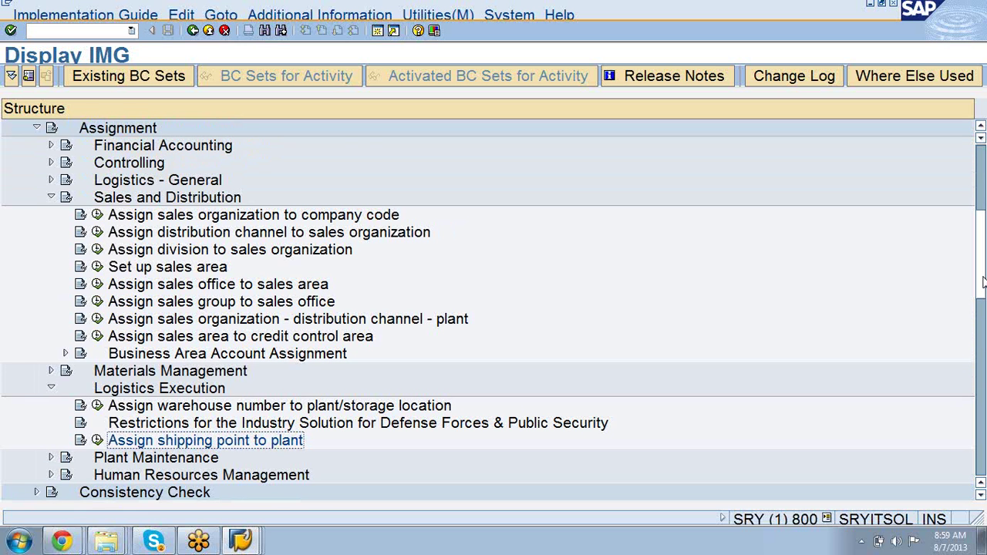
left_click_drag(984, 283, 982, 231)
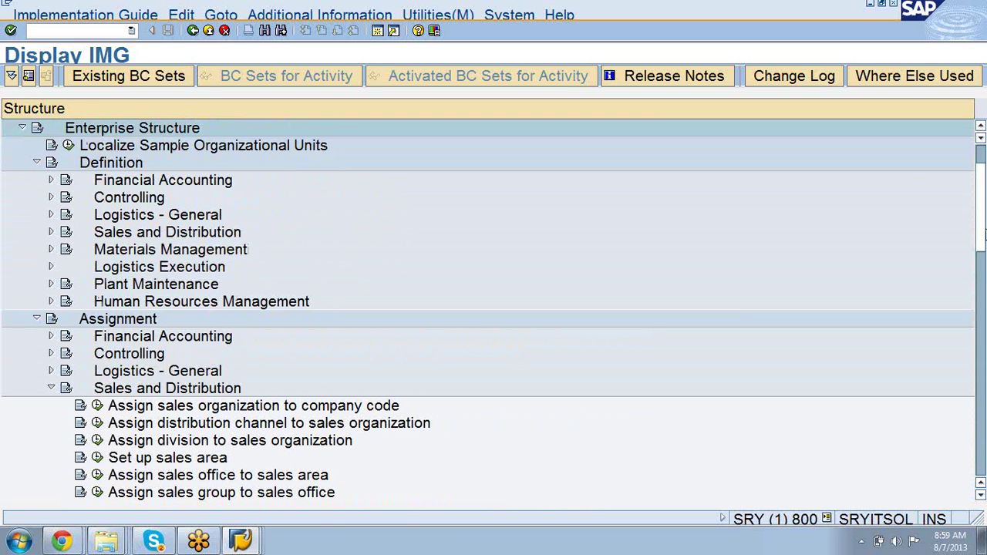
left_click(52, 267)
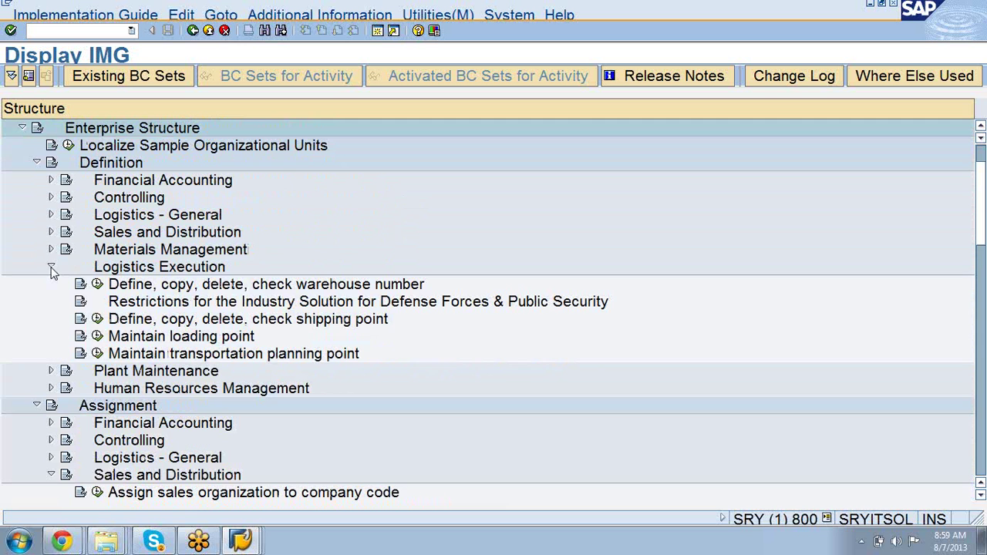
left_click(97, 319)
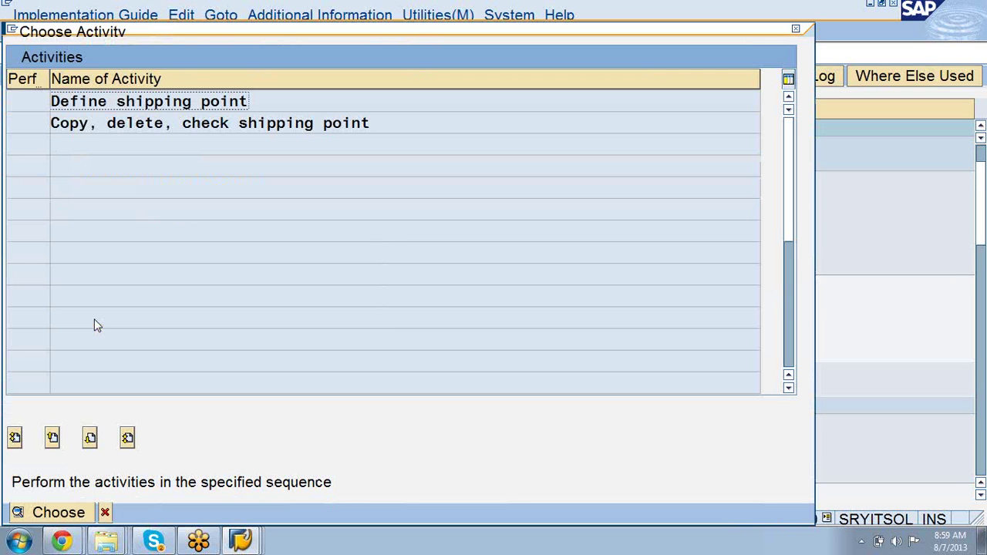
double_click(90, 104)
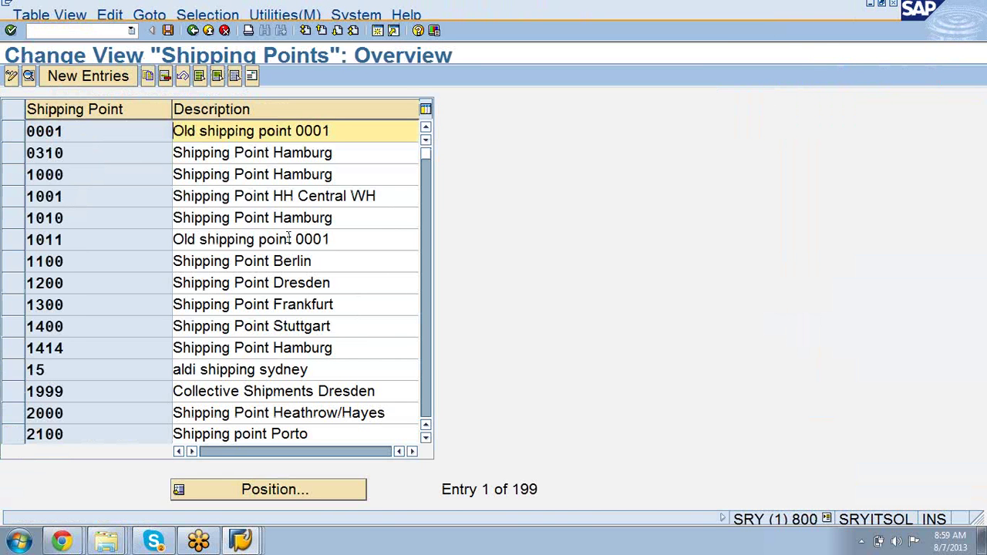
Step: Change the description of shipping point 1010 to Shipping Point New Hamburg
left_click(366, 217)
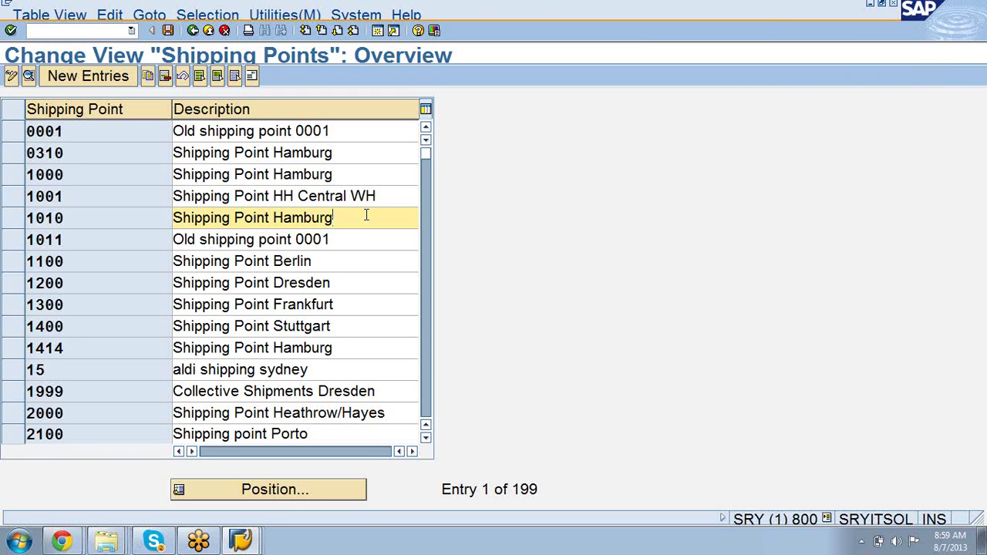
key("BackSpace")
key("BackSpace")
key("BackSpace")
key("BackSpace")
key("BackSpace")
key("BackSpace")
type("New Ham")
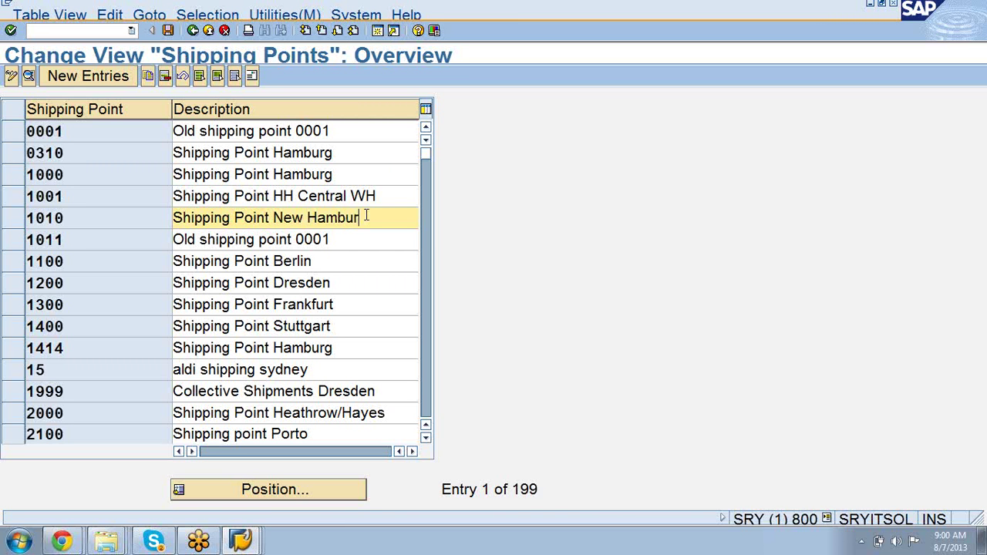
Step: Save the shipping point change under customizing request ABCC and return to the IMG structure
left_click(168, 30)
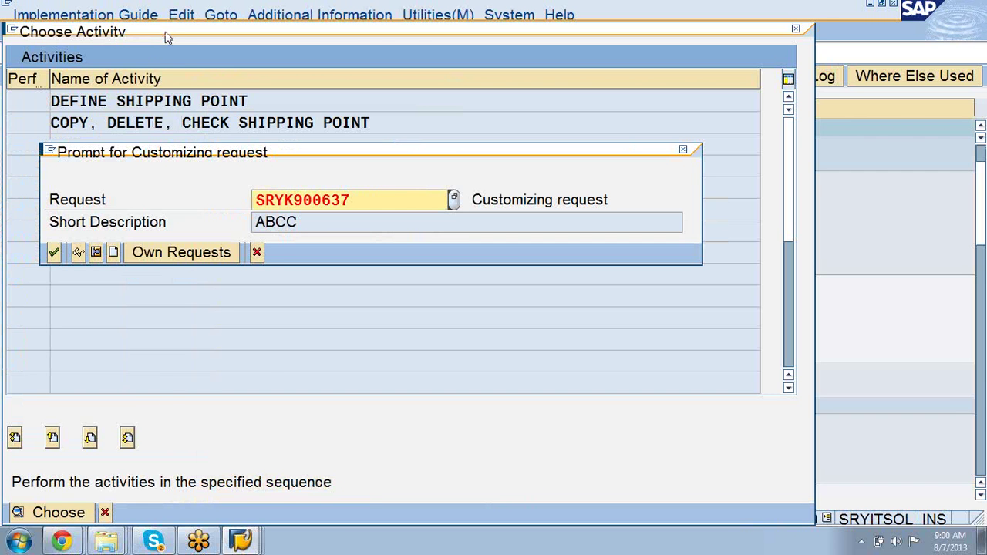
left_click(52, 257)
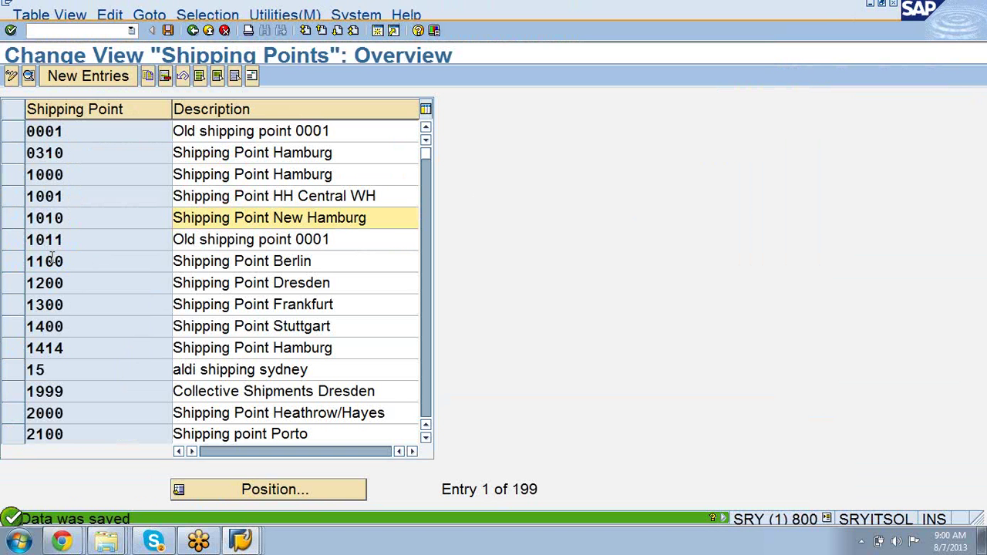
left_click(194, 34)
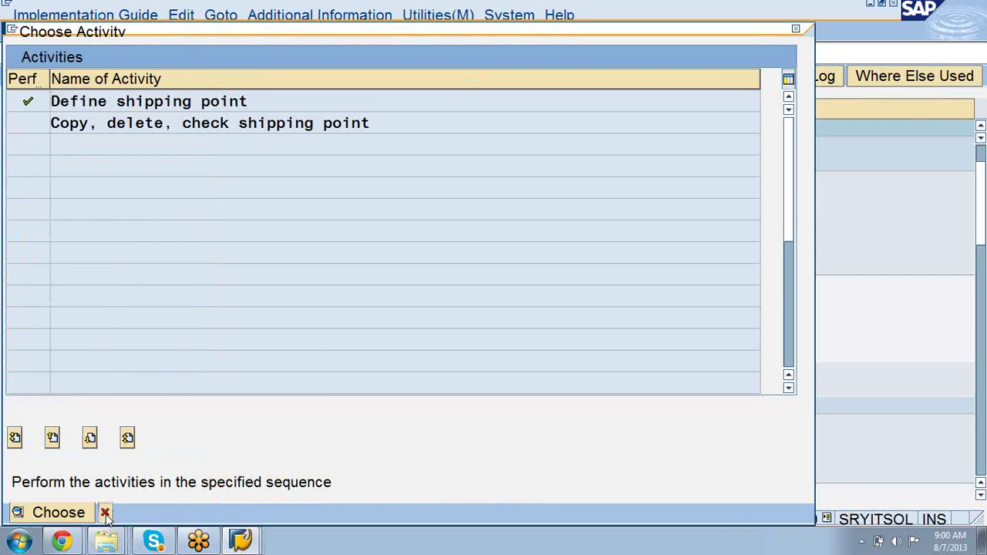
left_click(104, 513)
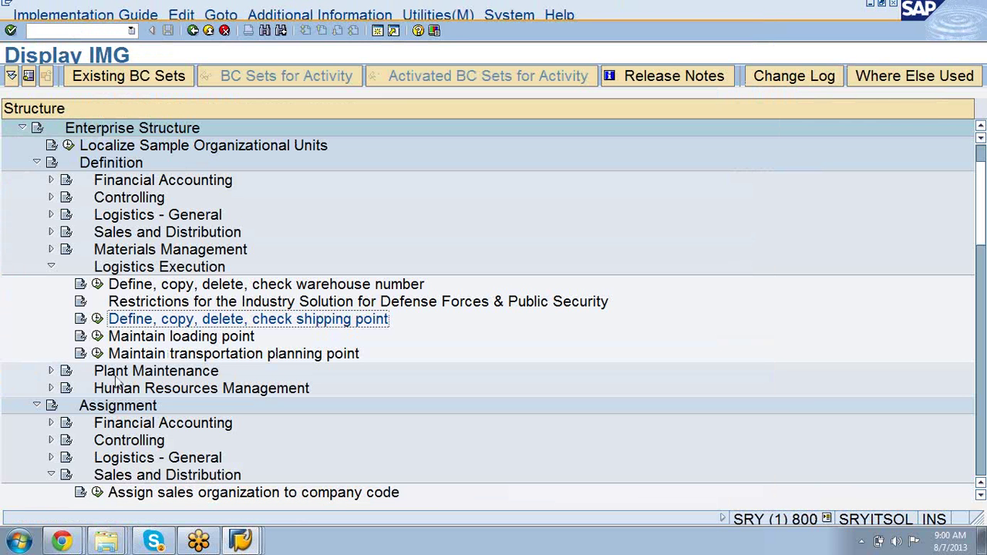
Step: Collapse Logistics Execution under Definition and open the Assign shipping point to plant activity in the Assignment part of the enterprise structure
left_click(51, 268)
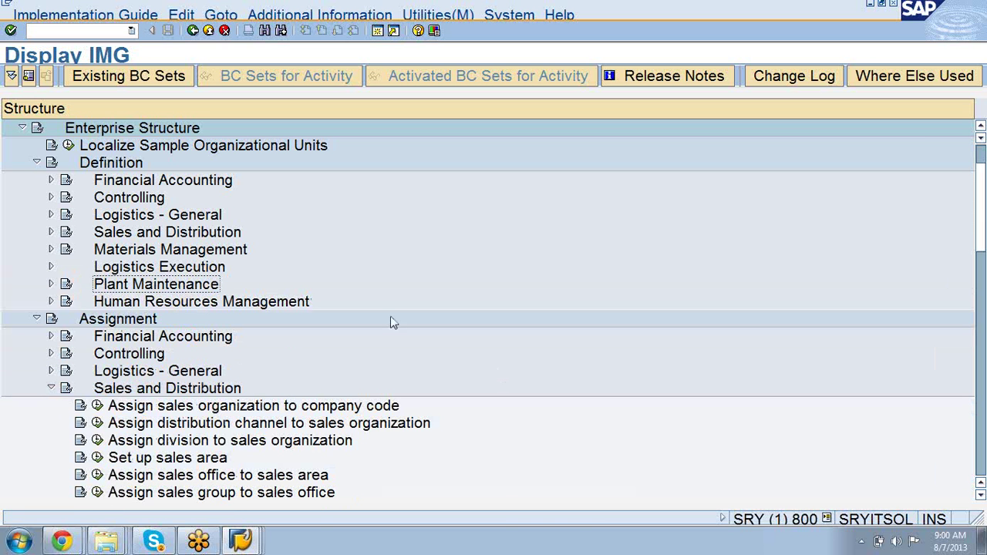
left_click_drag(983, 246, 983, 288)
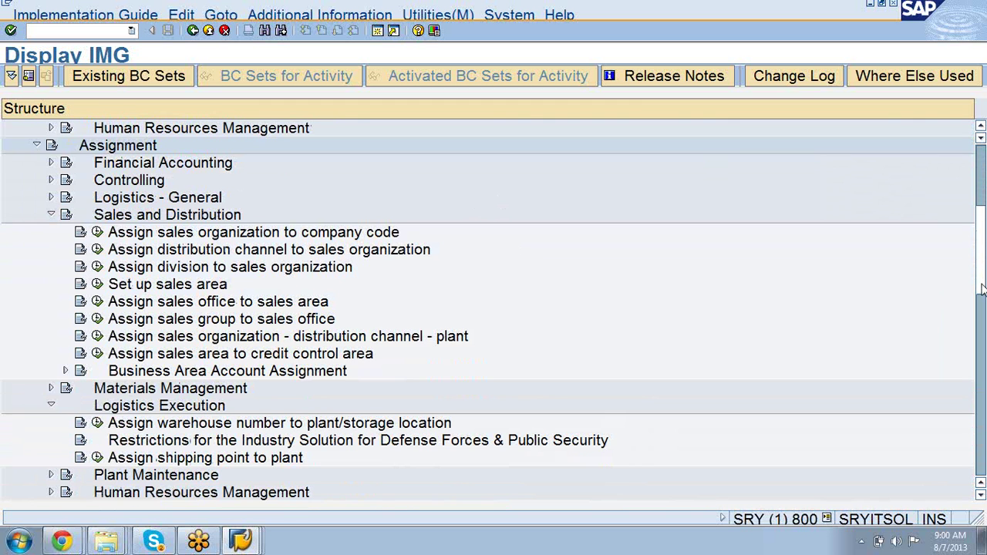
left_click_drag(983, 289, 981, 307)
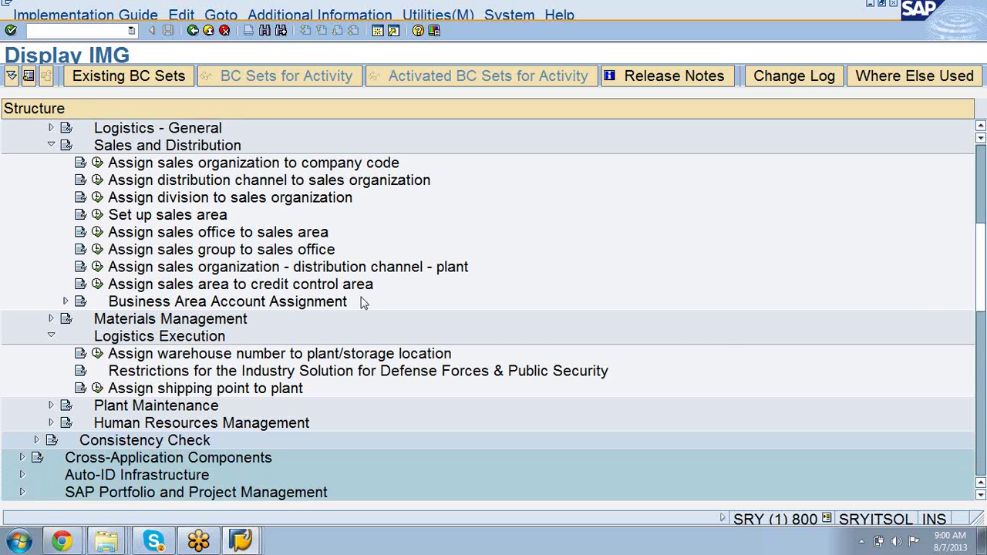
left_click(97, 389)
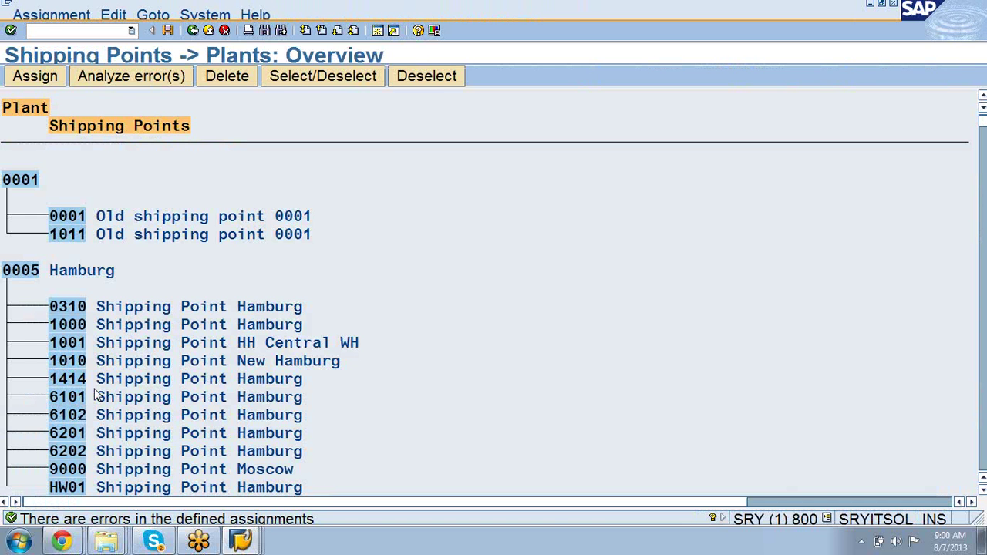
Step: Examine the shipping points assigned to the Hamburg and New York plants, including the renamed shipping point 1010, and return to the IMG structure
left_click(983, 491)
left_click(983, 491)
left_click(983, 491)
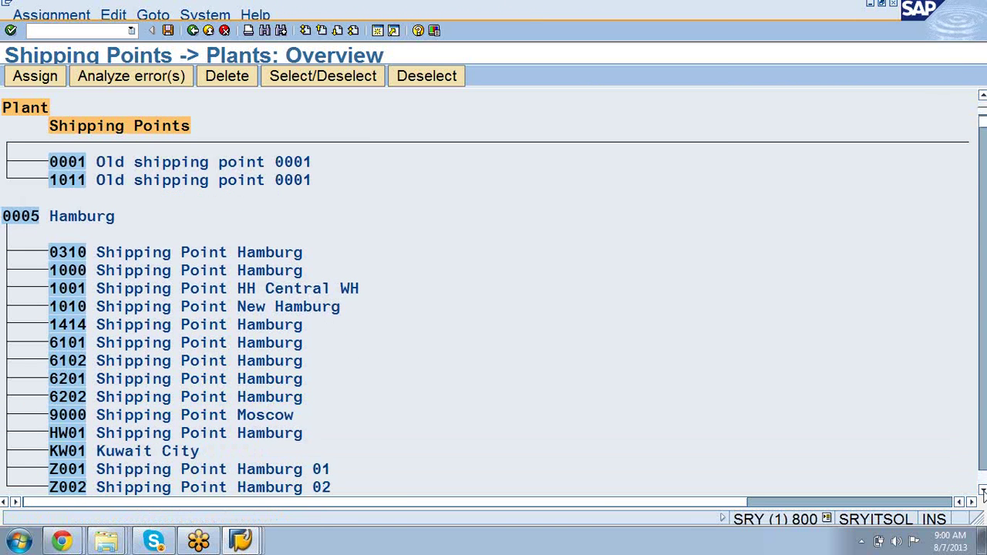
left_click(984, 491)
left_click(984, 490)
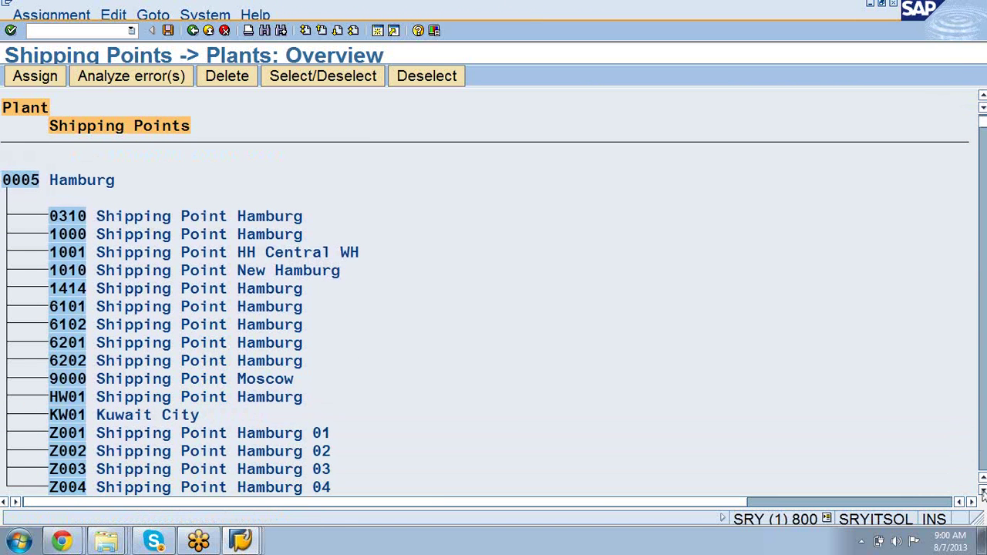
scroll(919, 437, "down", 1)
scroll(883, 415, "down", 1)
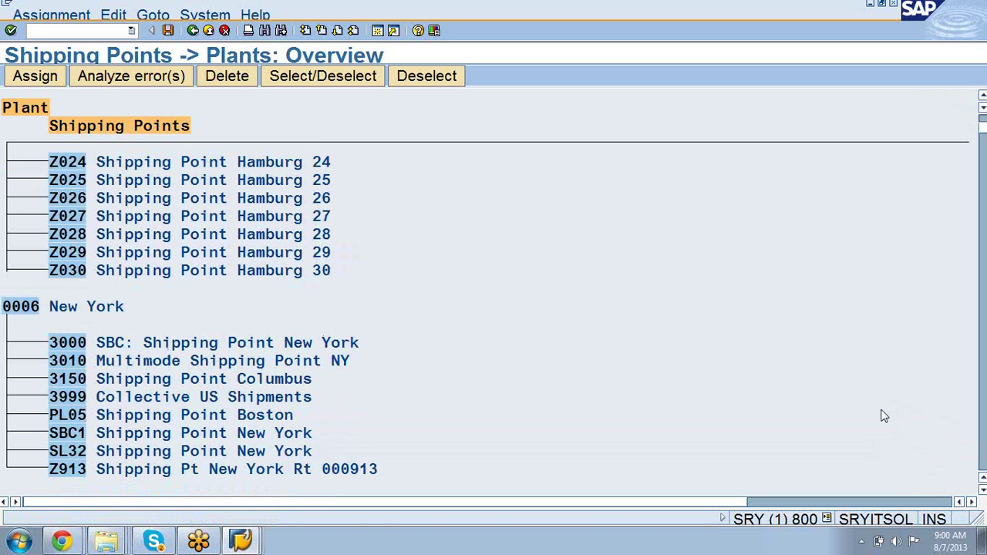
scroll(883, 417, "up", 2)
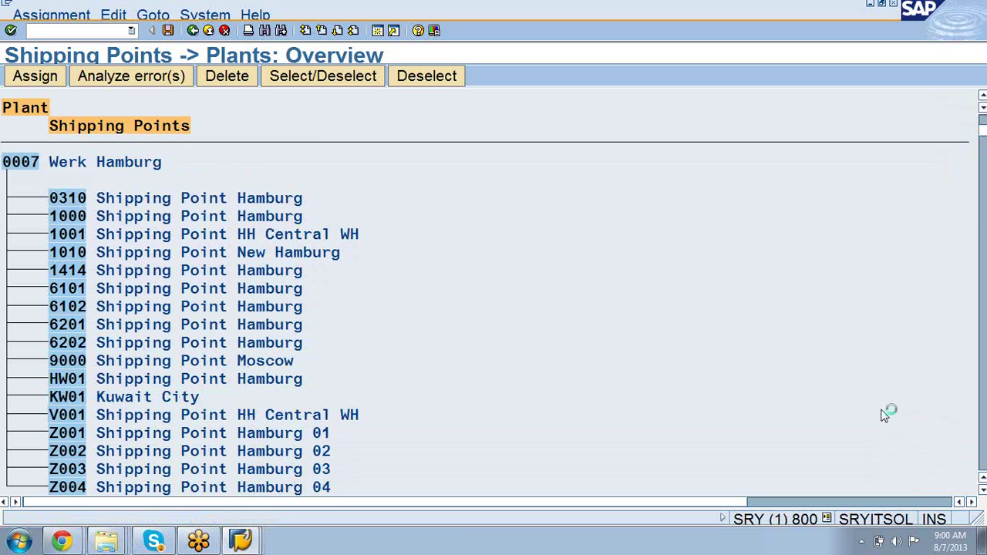
scroll(885, 415, "down", 1)
scroll(885, 417, "down", 4)
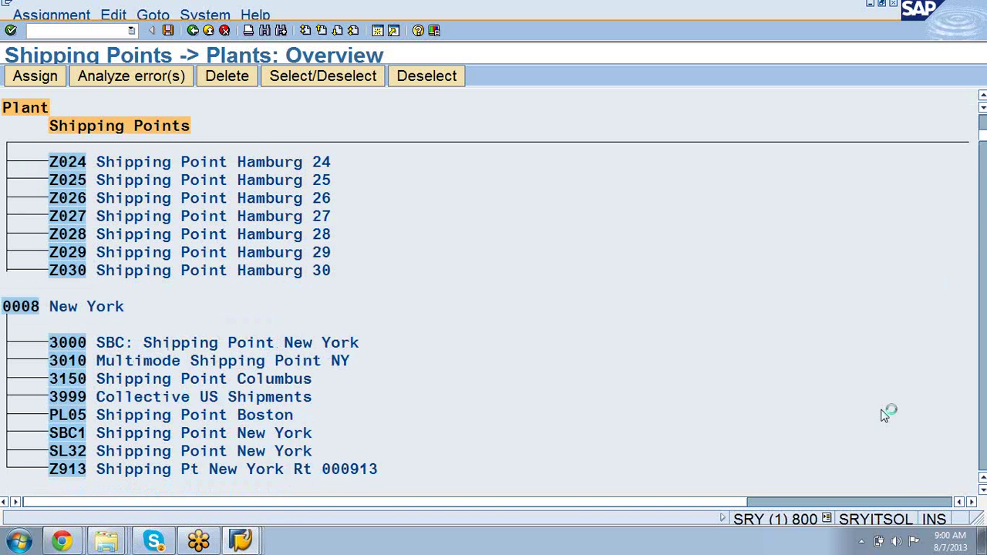
scroll(885, 417, "down", 1)
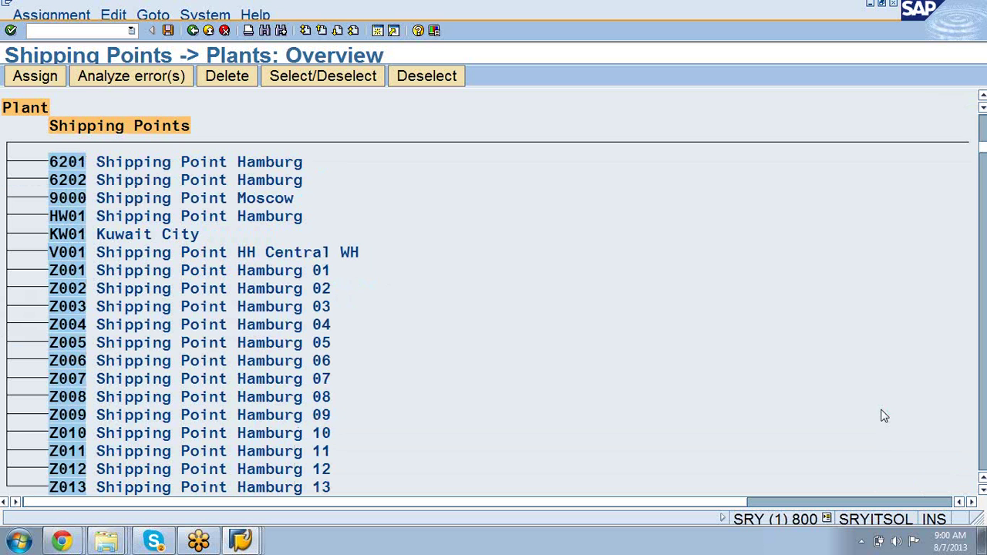
left_click(194, 32)
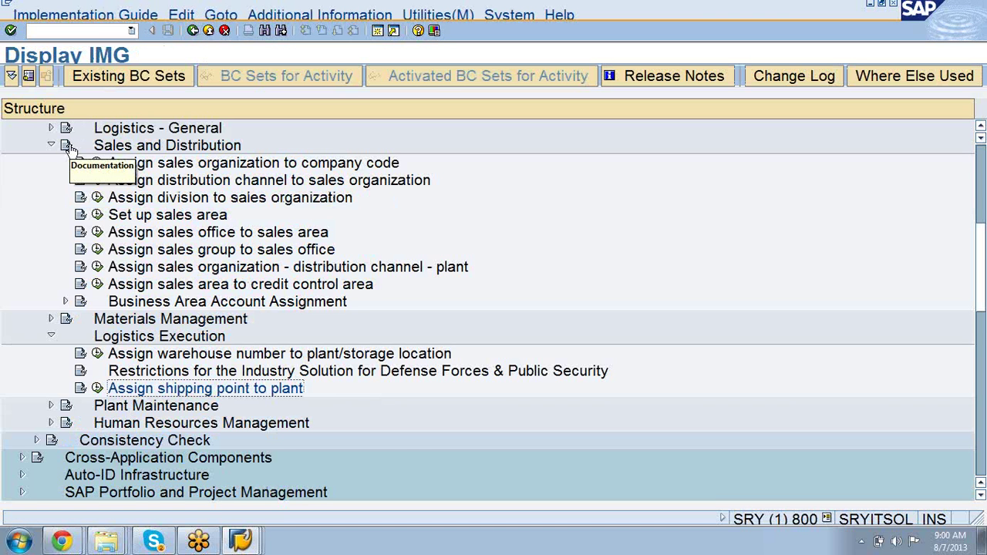
Step: Collapse the Sales and Distribution and Logistics Execution assignments, the Definition node and the whole Enterprise Structure node
left_click(50, 145)
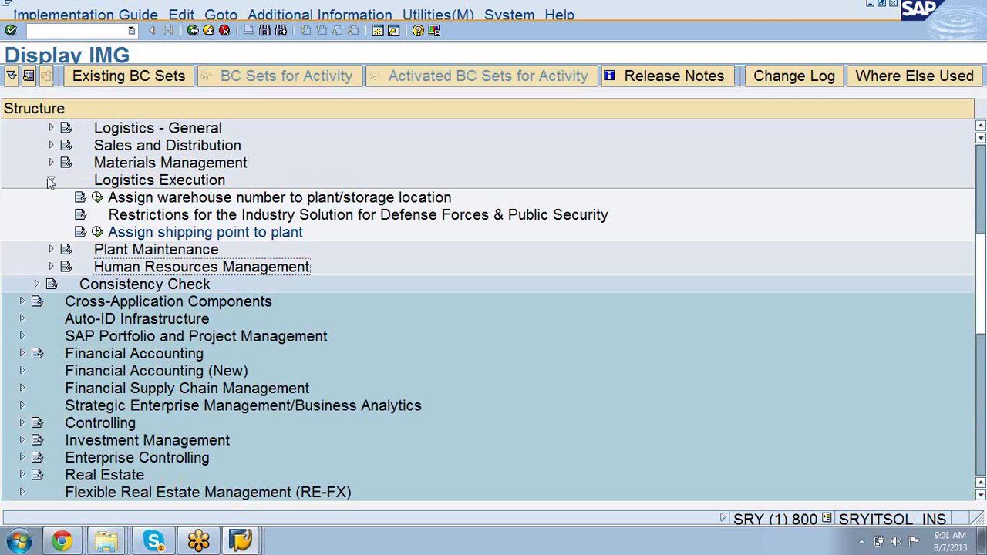
left_click(51, 180)
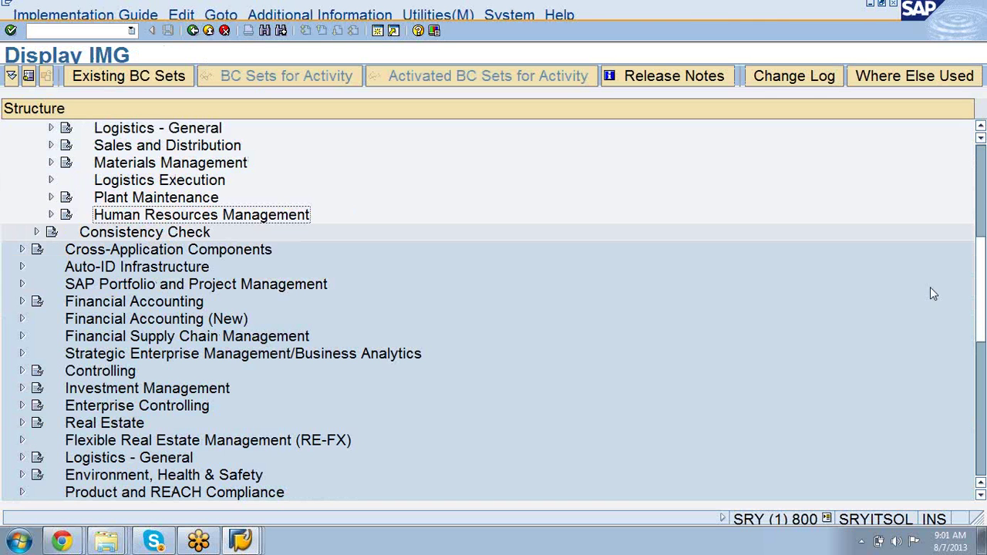
left_click_drag(983, 318, 984, 240)
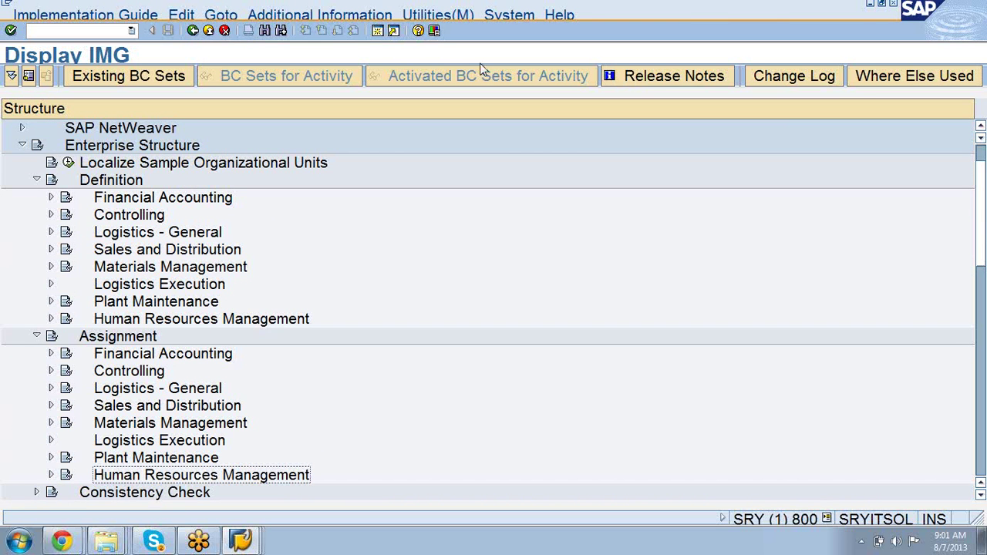
left_click(36, 180)
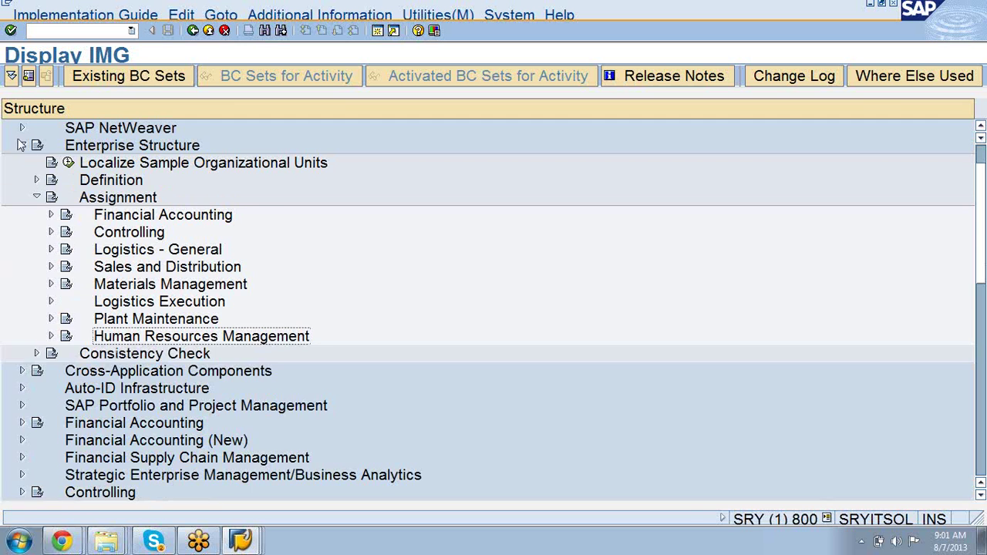
left_click(21, 145)
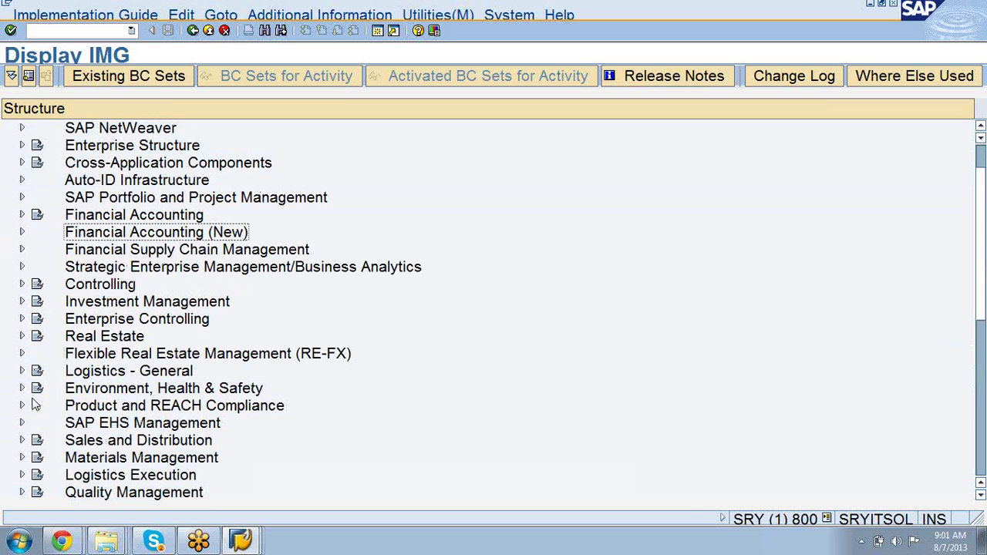
Step: Expand Basic Functions under the main Sales and Distribution node and look through its customizing areas
left_click(22, 441)
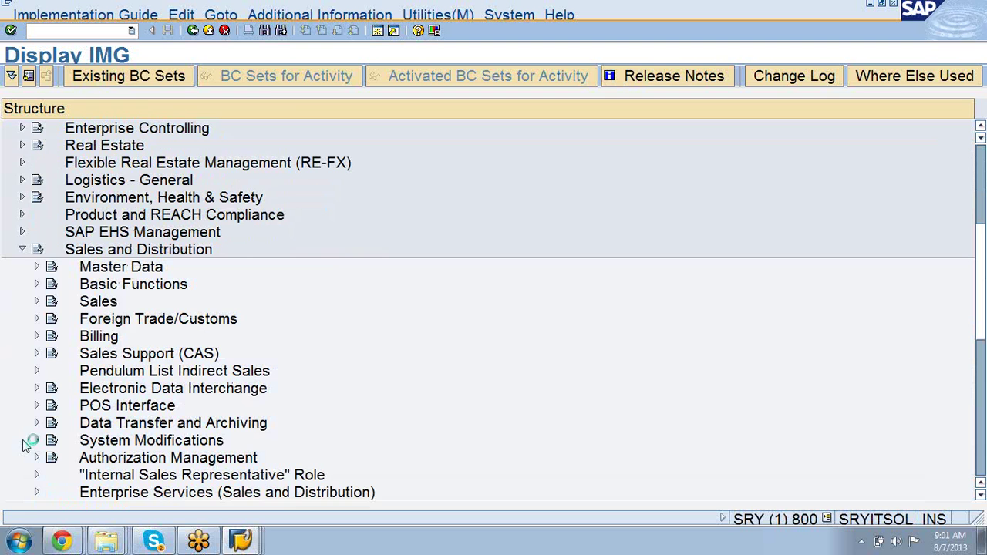
left_click(37, 285)
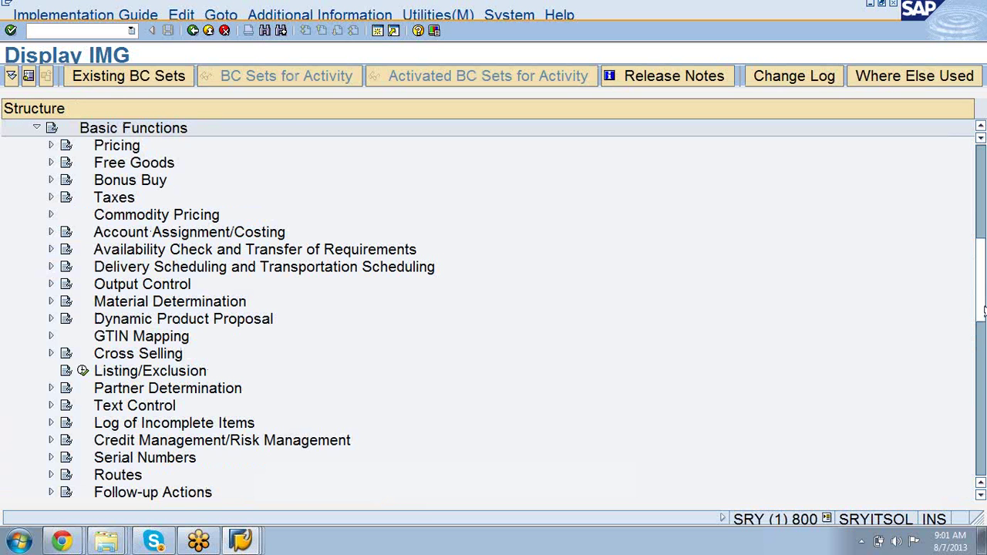
left_click_drag(983, 310, 983, 328)
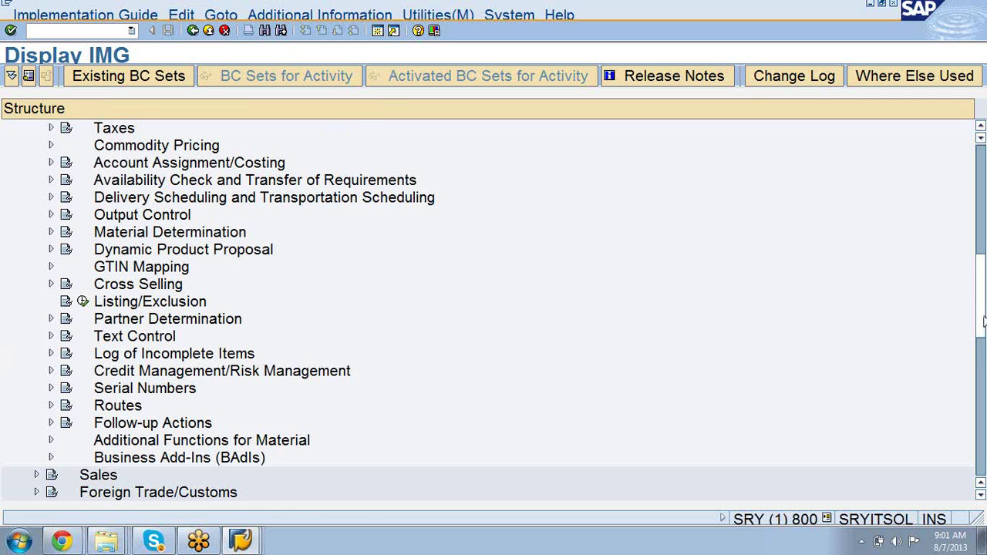
scroll(981, 320, "up", 2)
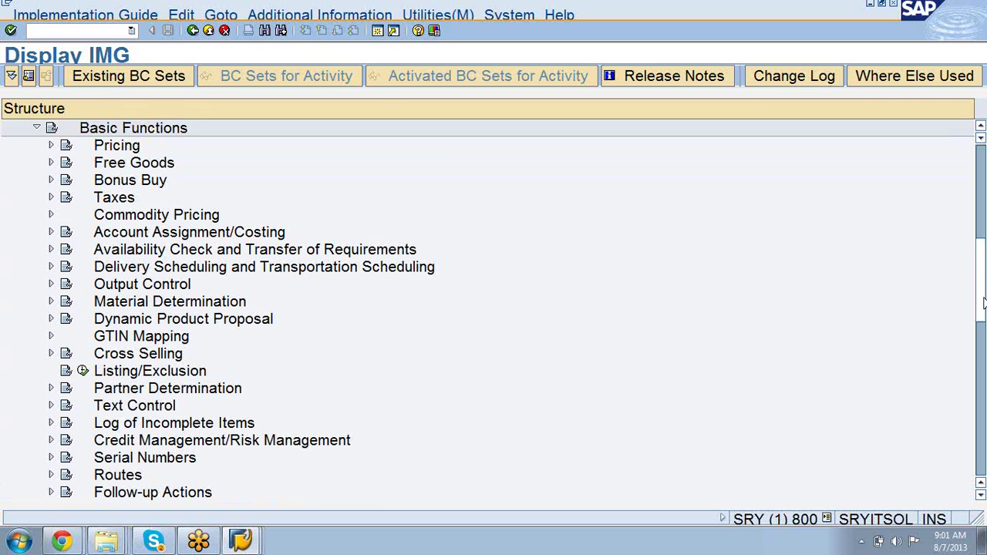
Step: Search the IMG structure for the term "shipping point"
left_click(265, 31)
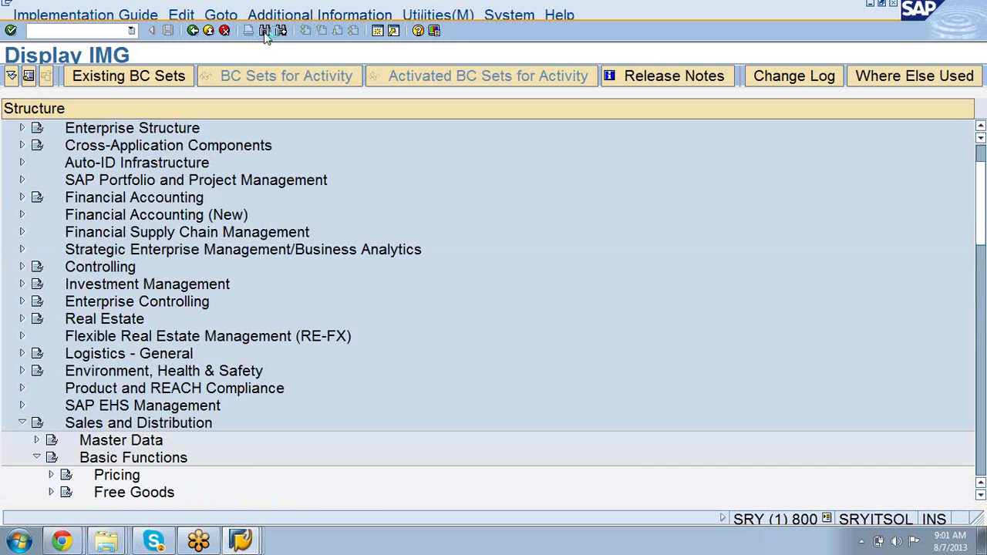
type("sh")
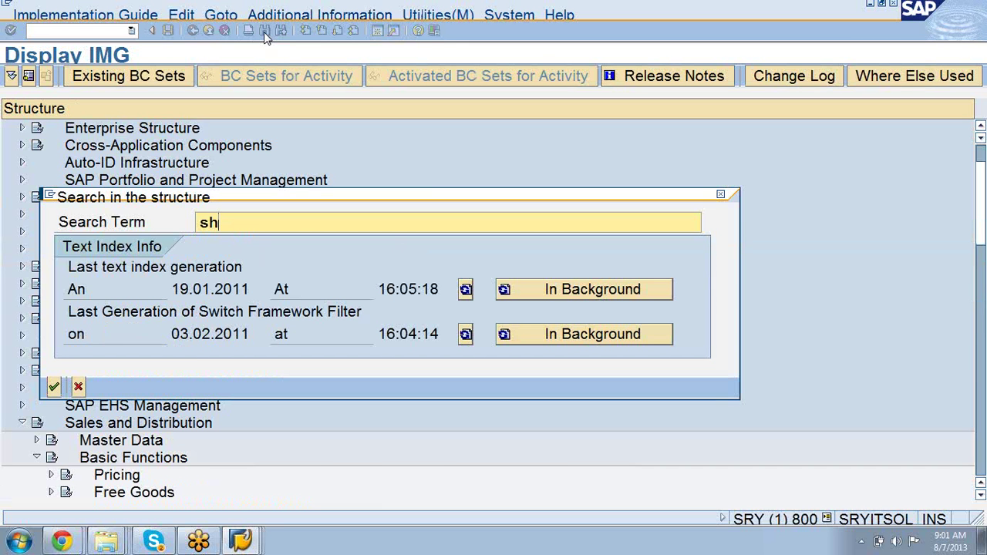
type("ipping point")
key("Return")
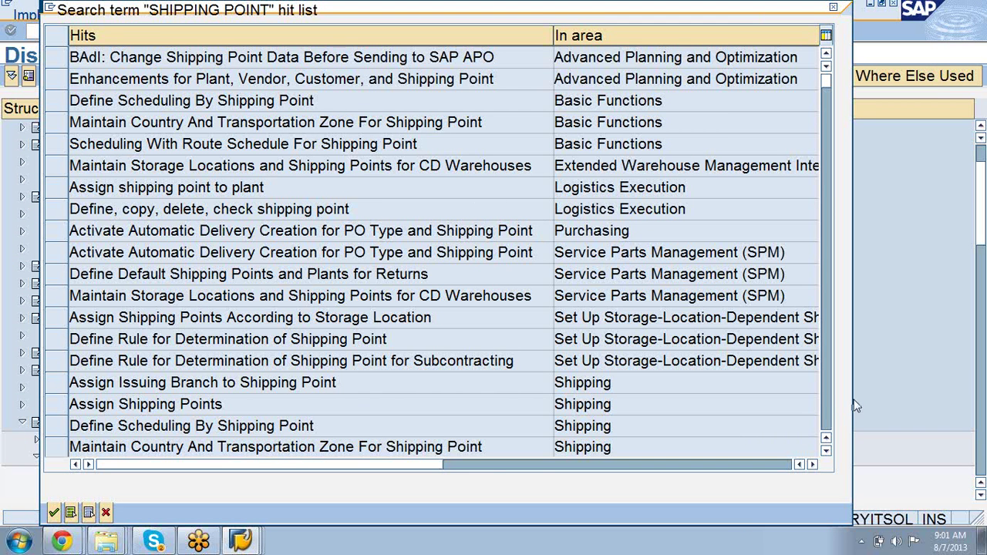
Step: Look through the "SHIPPING POINT" hit list for the activities on scheduling and shipping point determination and the areas they belong to
left_click(826, 455)
left_click(826, 455)
left_click(826, 455)
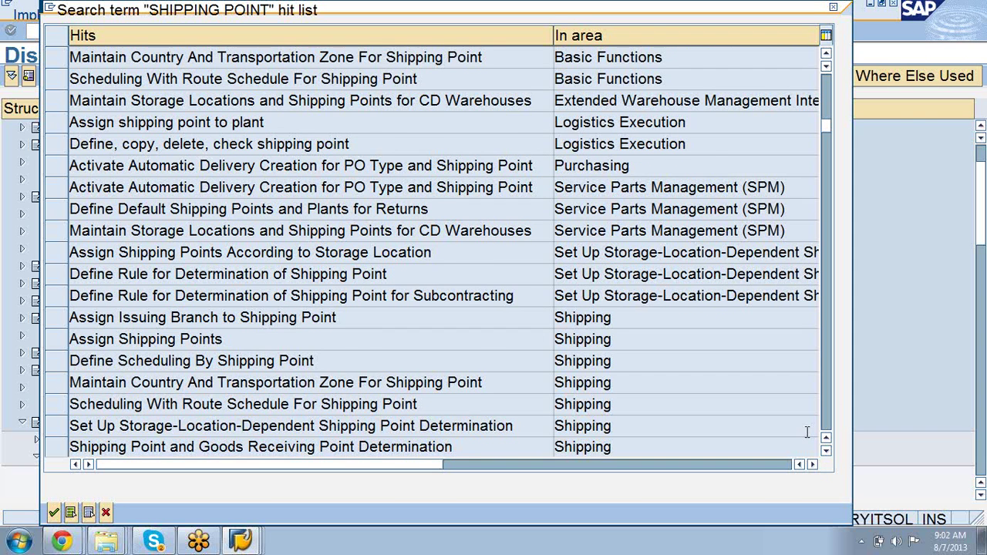
scroll(807, 432, "up", 1)
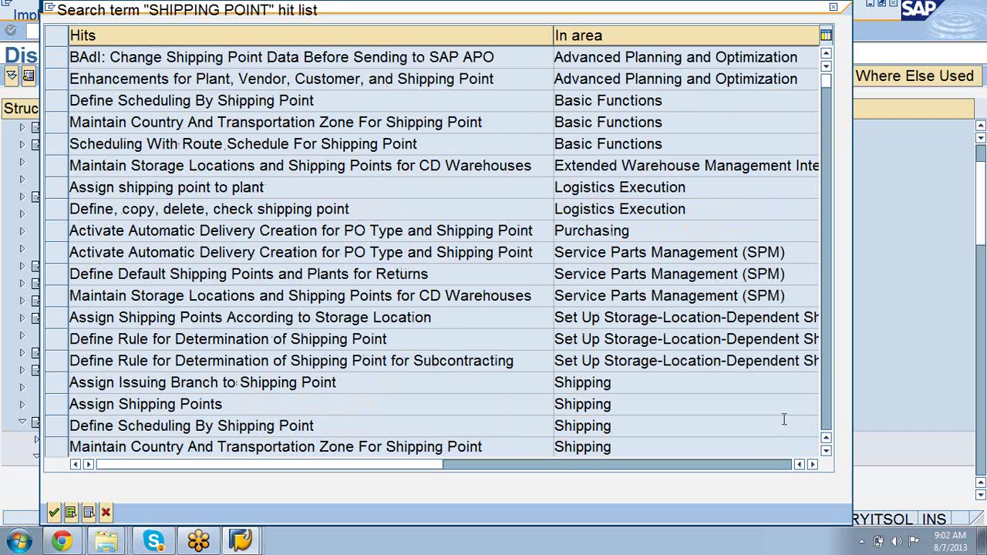
scroll(784, 420, "down", 6)
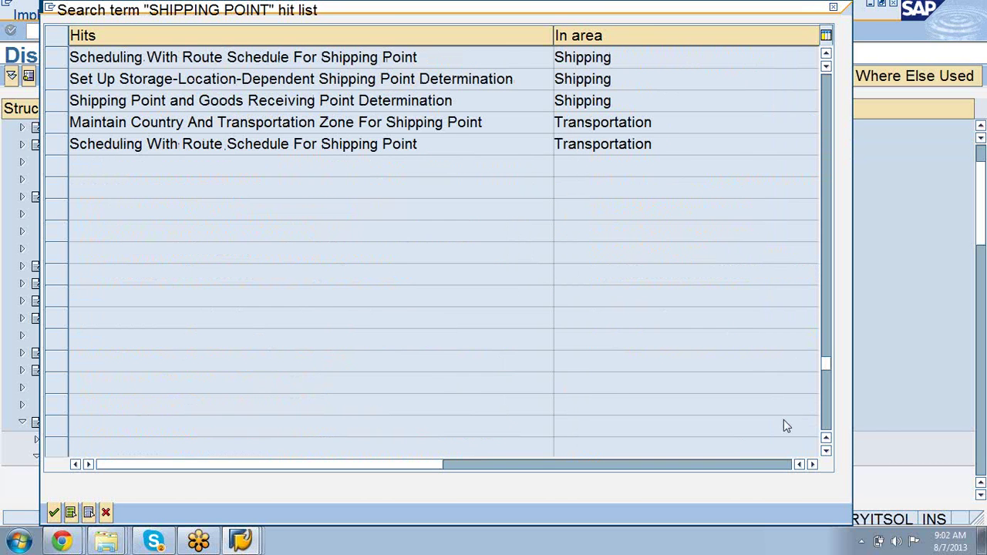
left_click(827, 57)
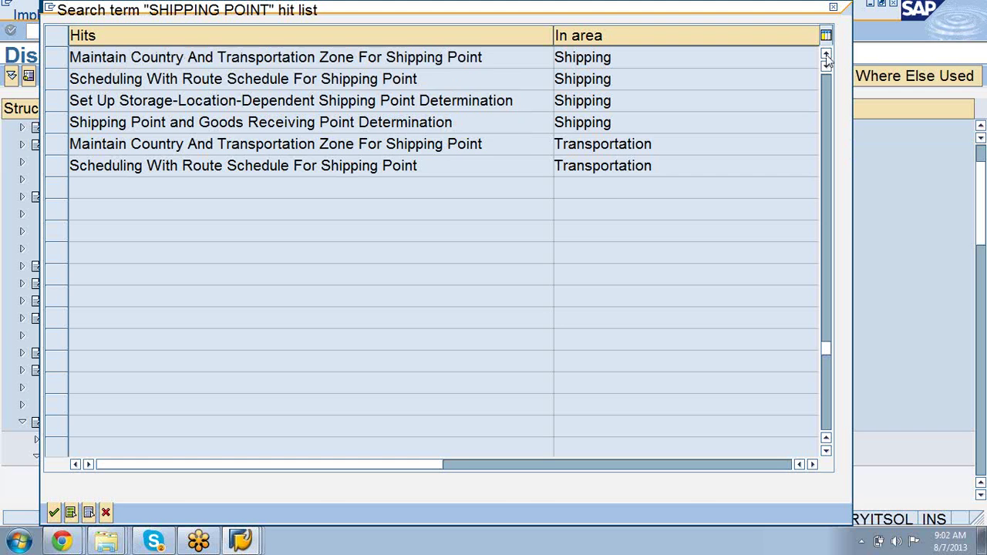
left_click(826, 57)
left_click(826, 57)
left_click(826, 57)
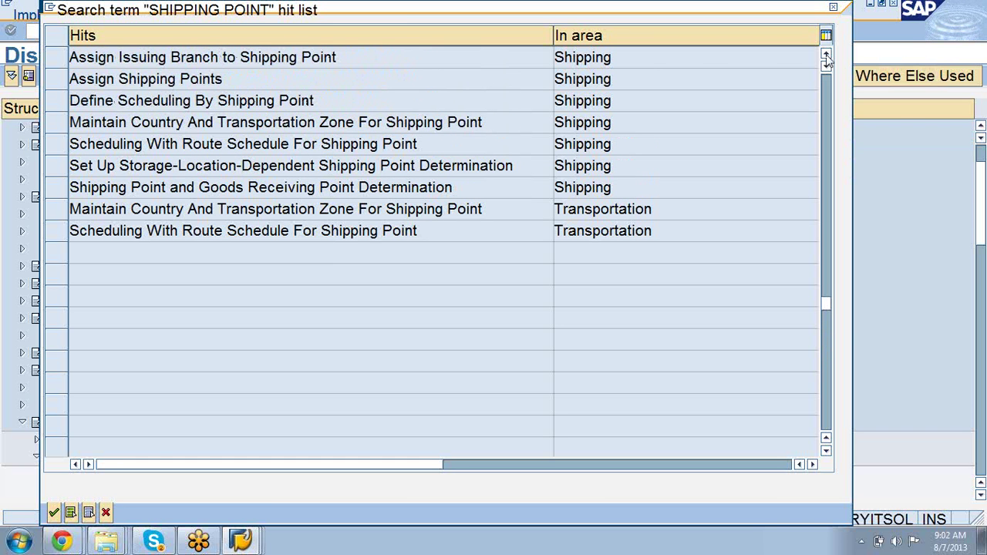
left_click(826, 57)
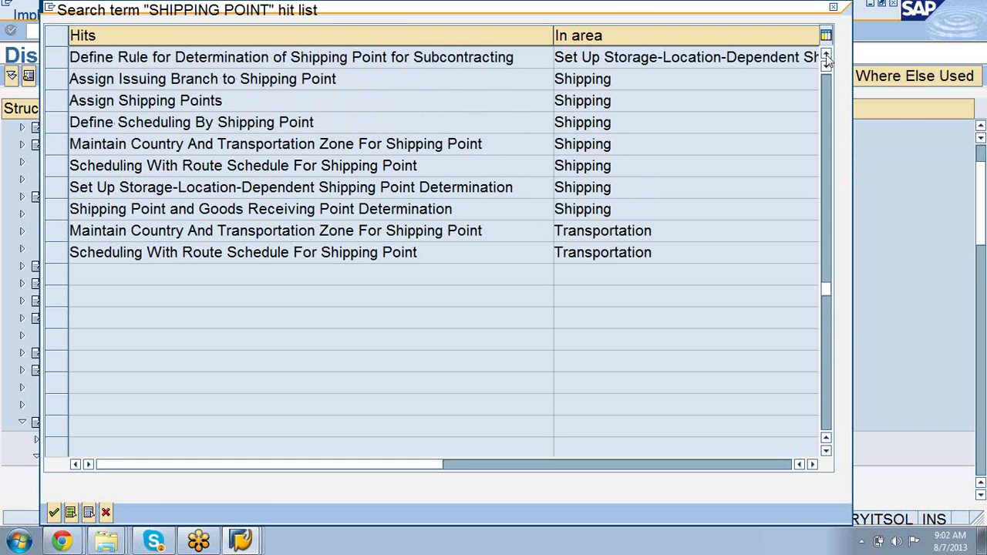
left_click(826, 57)
left_click(827, 57)
left_click(826, 57)
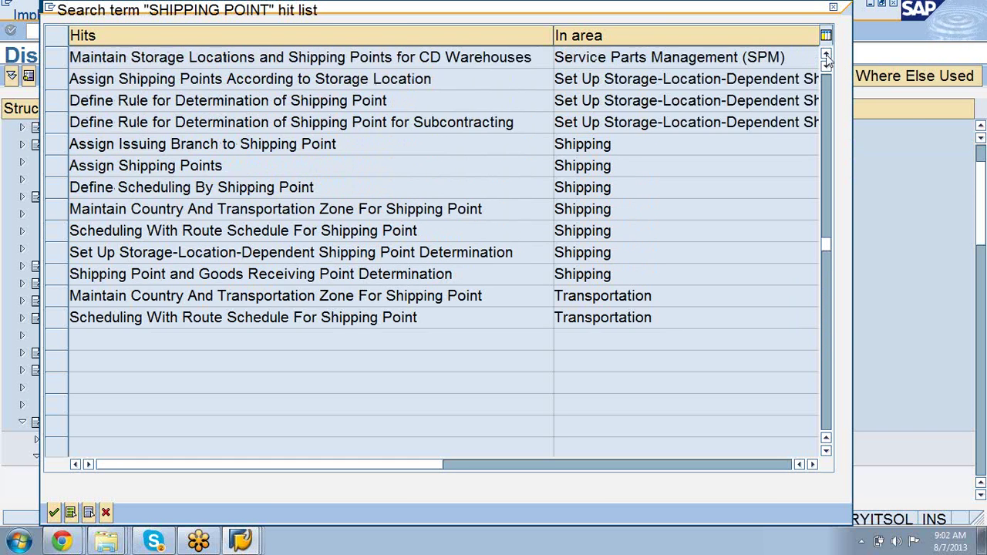
left_click(826, 57)
left_click(826, 57)
left_click(827, 57)
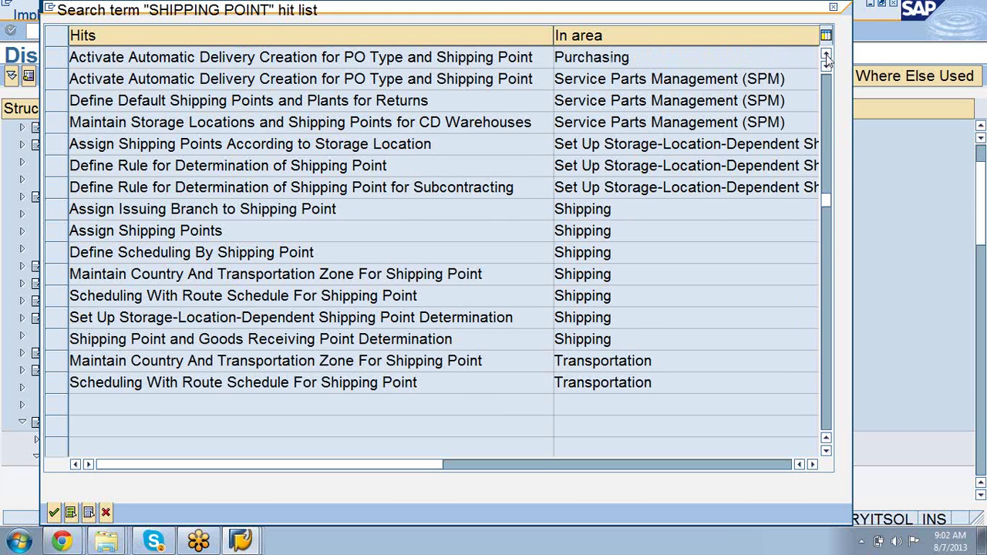
left_click(827, 57)
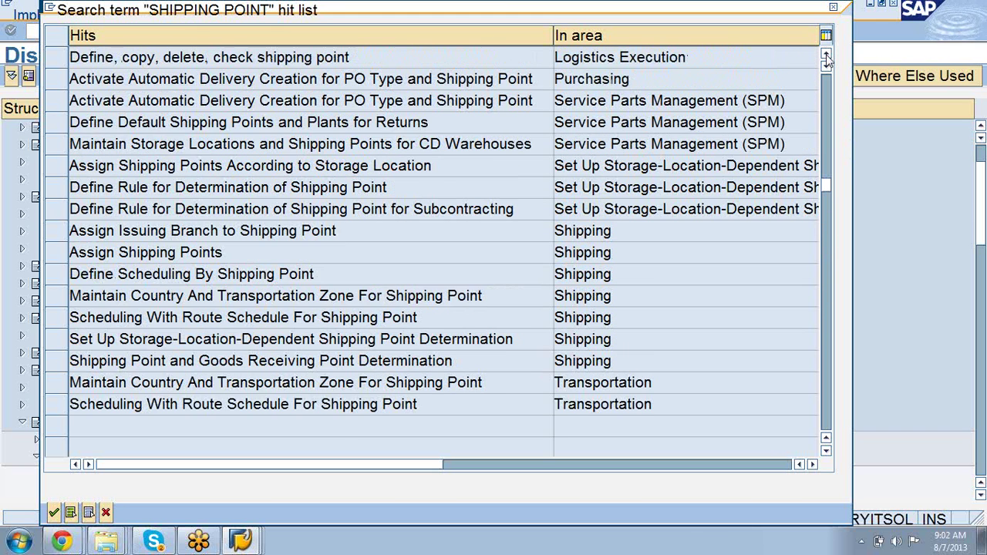
left_click(827, 57)
left_click(826, 57)
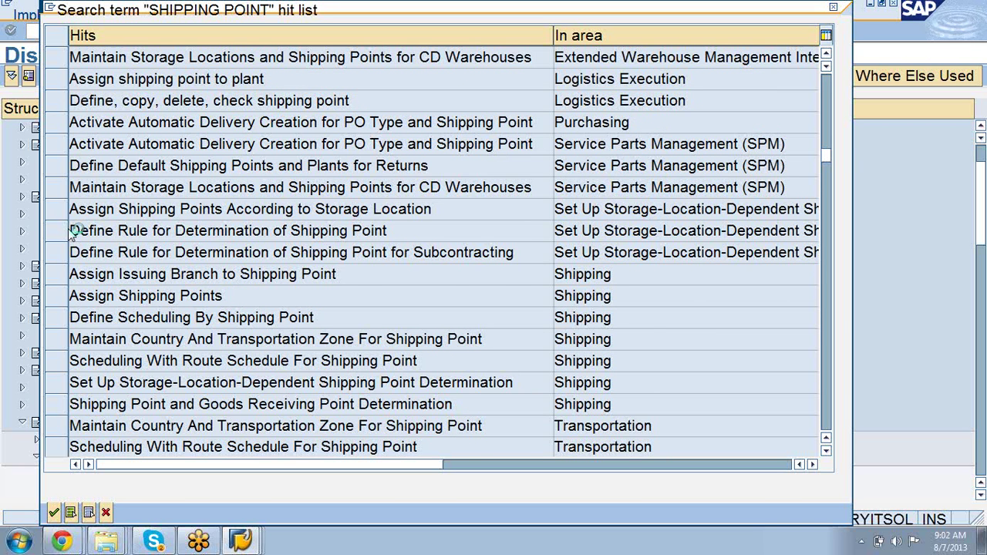
scroll(70, 234, "up", 2)
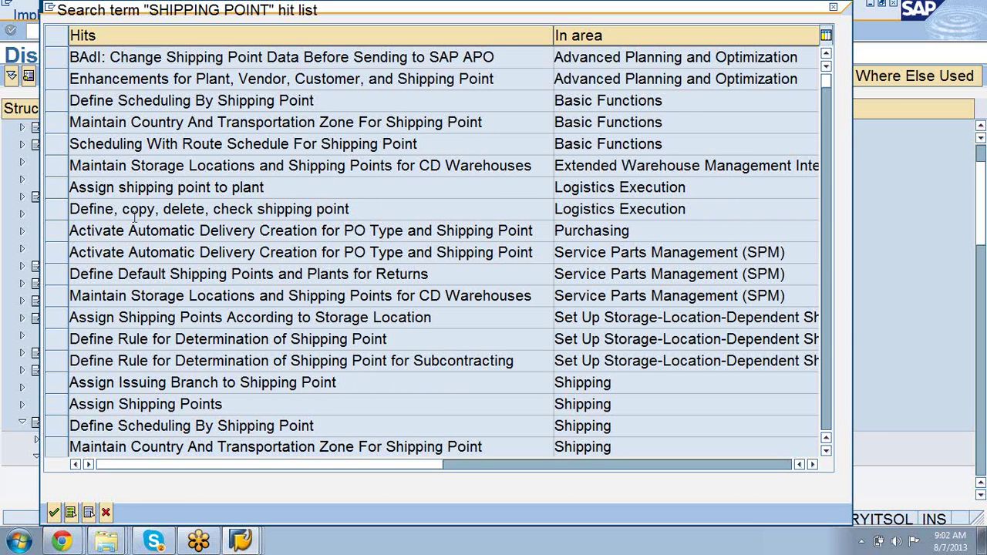
scroll(137, 217, "down", 5)
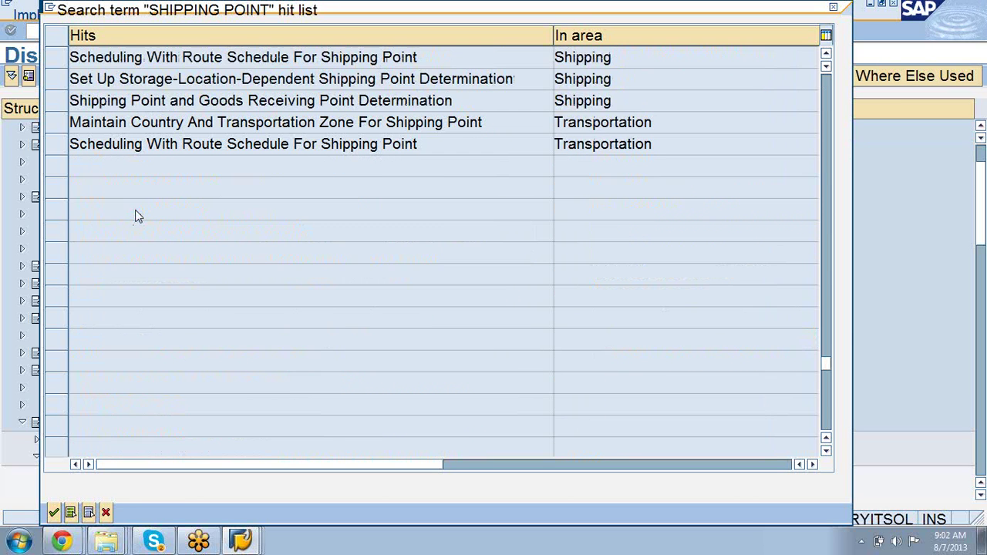
scroll(137, 217, "up", 5)
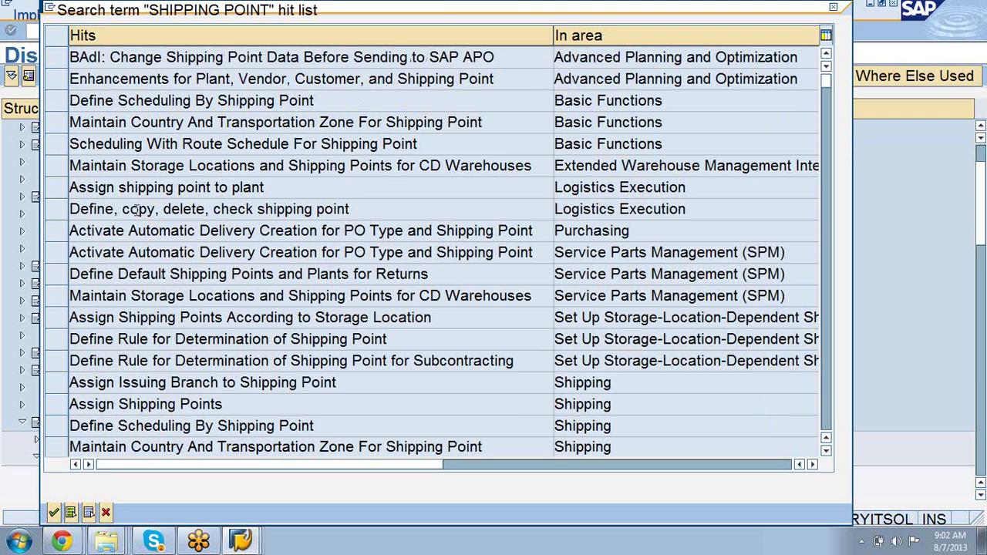
Step: Go from the hit list to Define Scheduling By Shipping Point in the Basic Functions area of the IMG structure
left_click(50, 104)
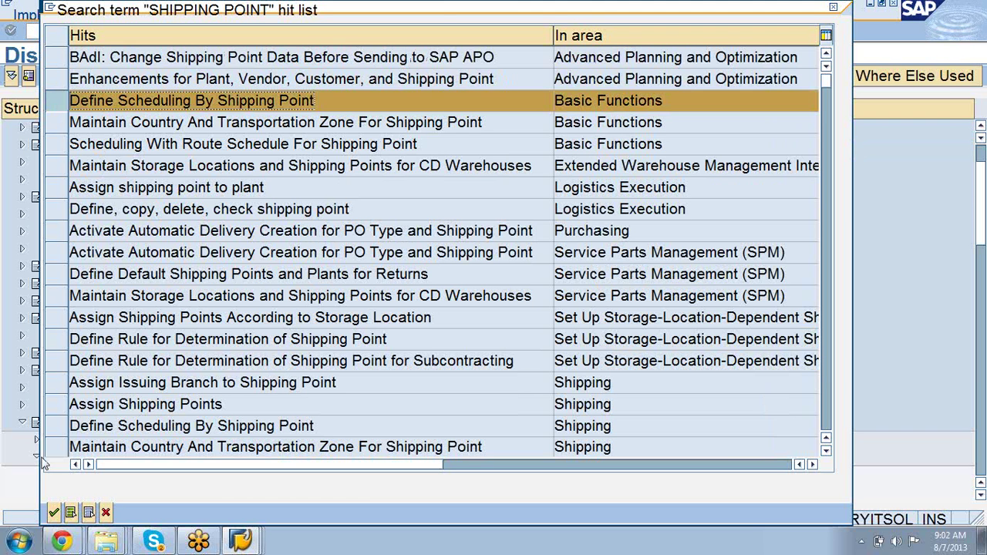
left_click(54, 514)
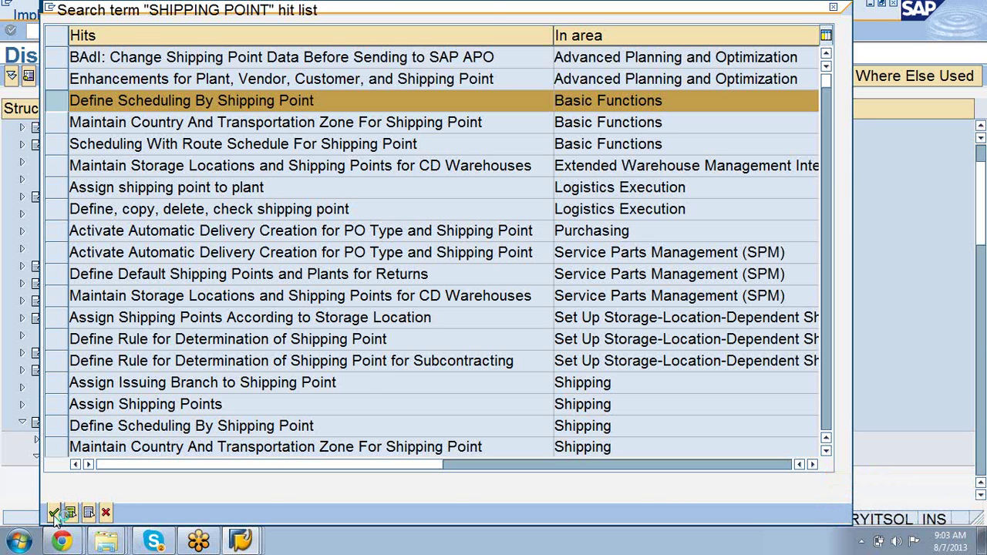
left_click(54, 515)
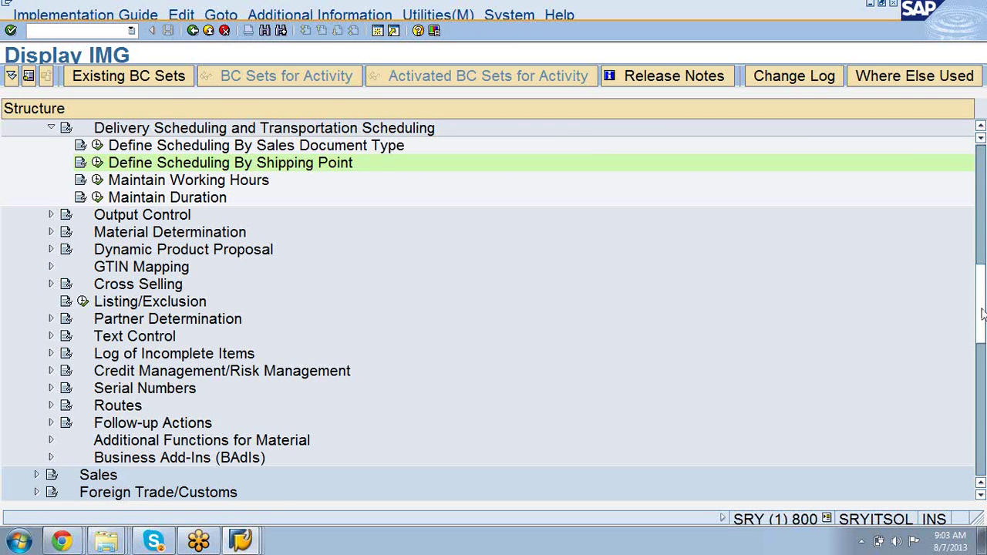
Step: Open Define Scheduling By Sales Document Type and look through the scheduling settings of the sales document types
left_click_drag(982, 312, 984, 281)
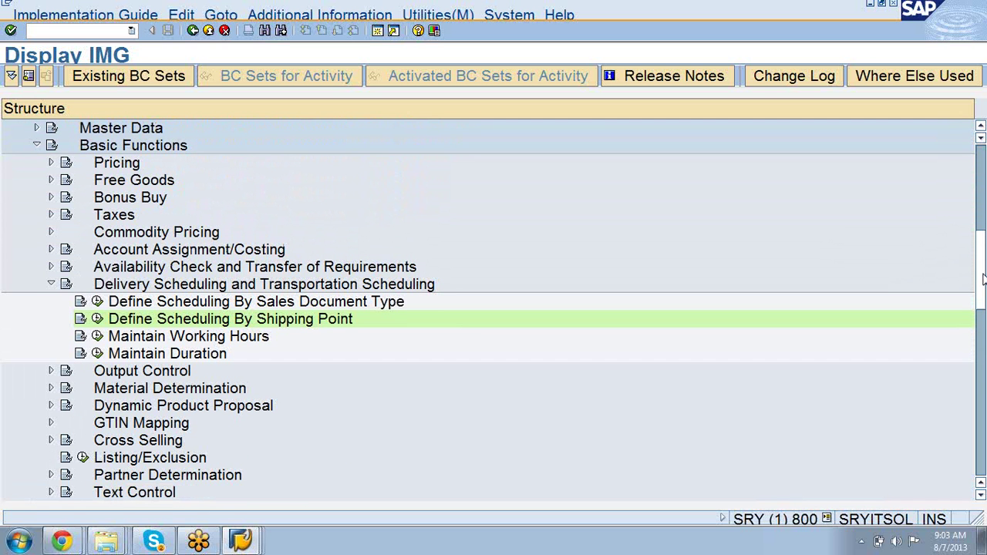
left_click_drag(984, 281, 983, 283)
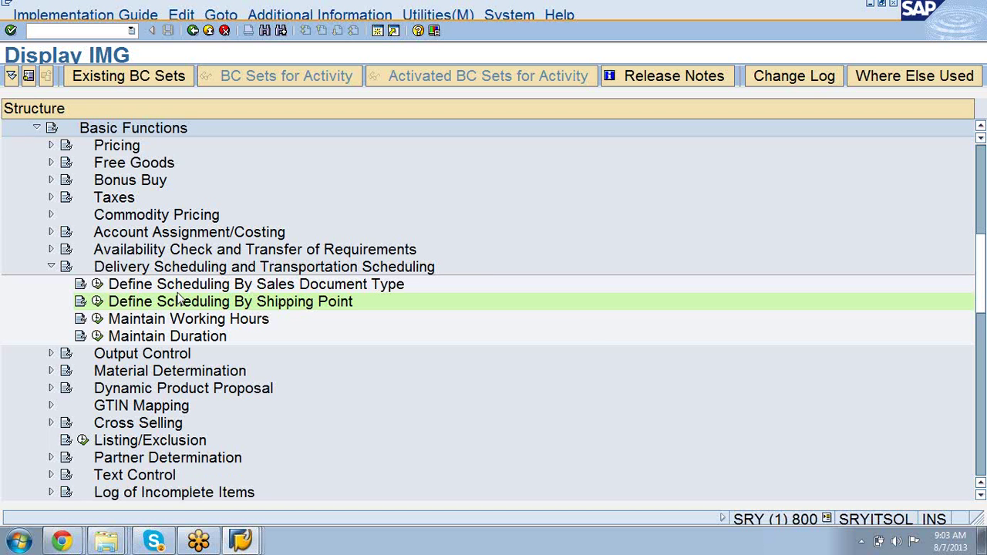
left_click(98, 285)
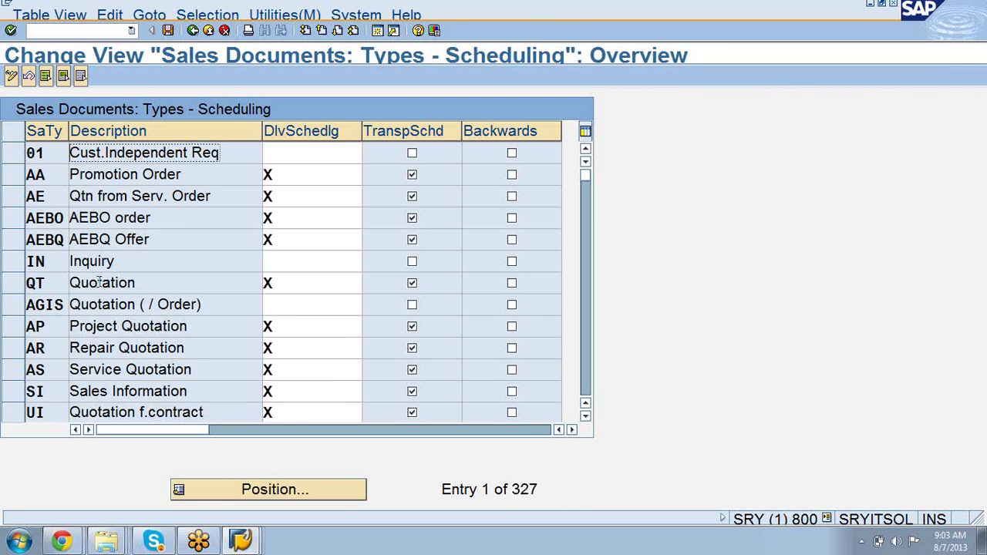
key("Page_Down")
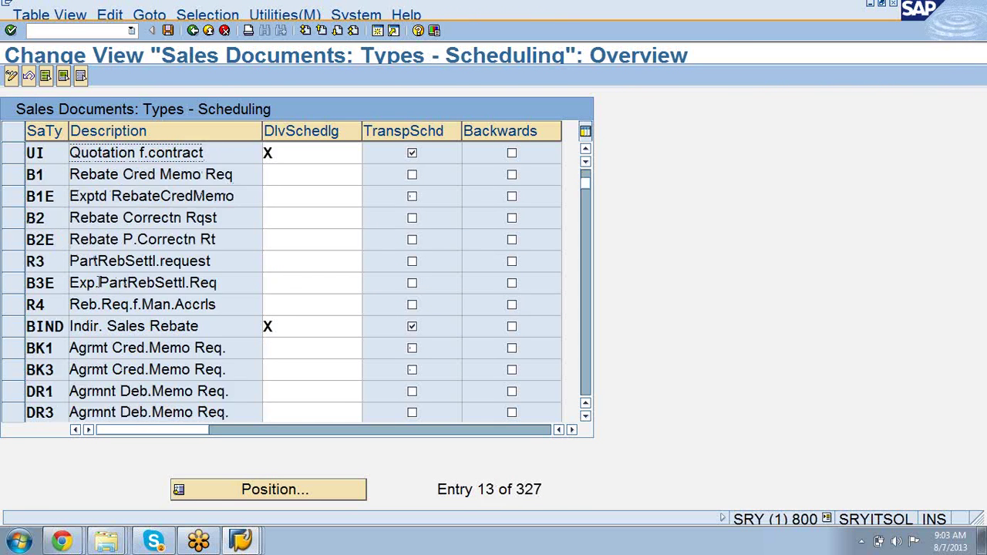
key("Page_Down")
key("Page_Down")
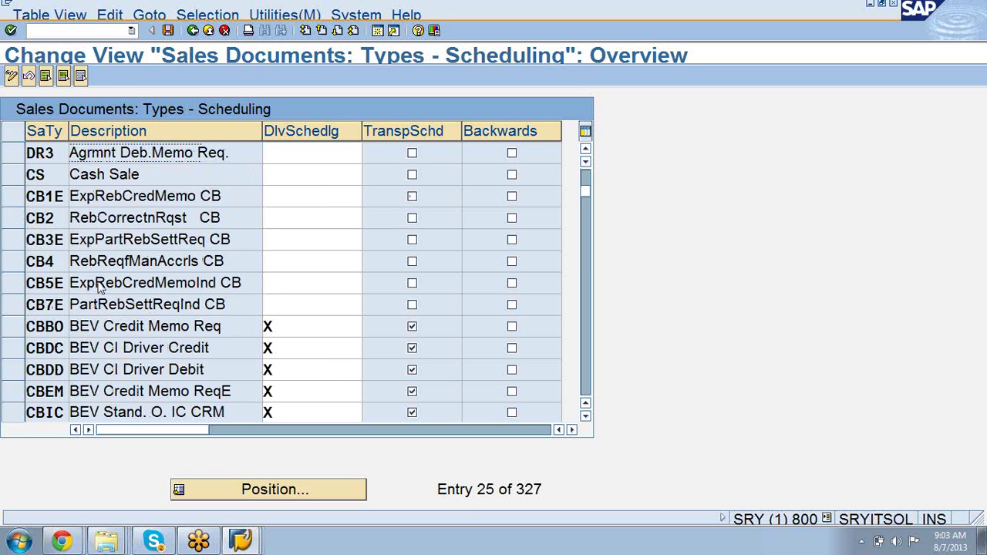
key("Page_Down")
key("Page_Down")
key("Page_Down")
key("Page_Down")
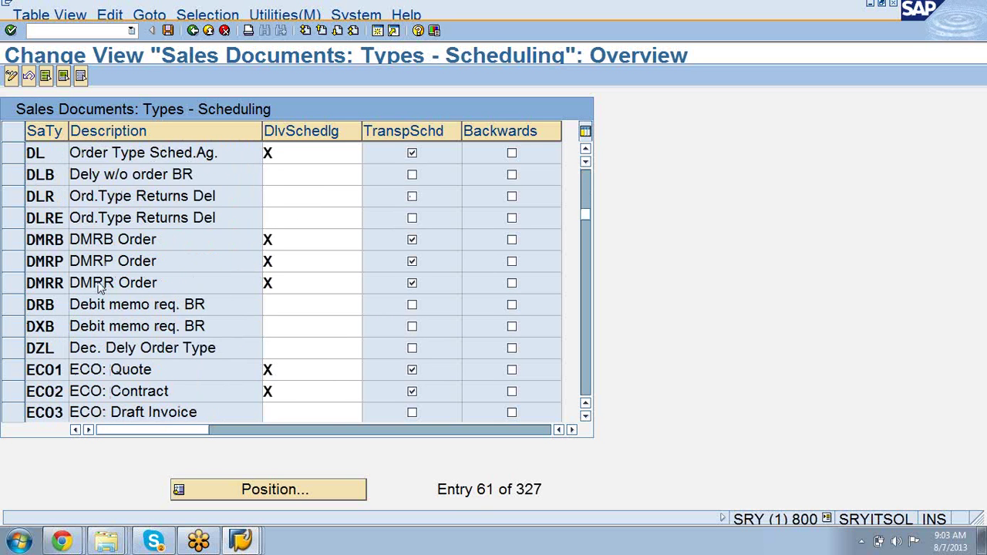
key("Page_Down")
key("Page_Down")
key("Page_Down")
key("Page_Down")
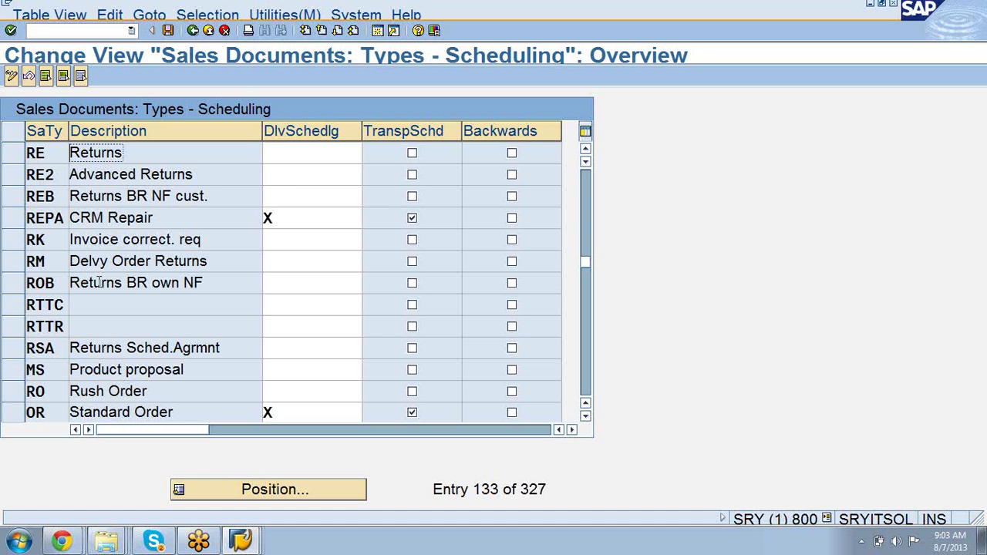
key("Page_Up")
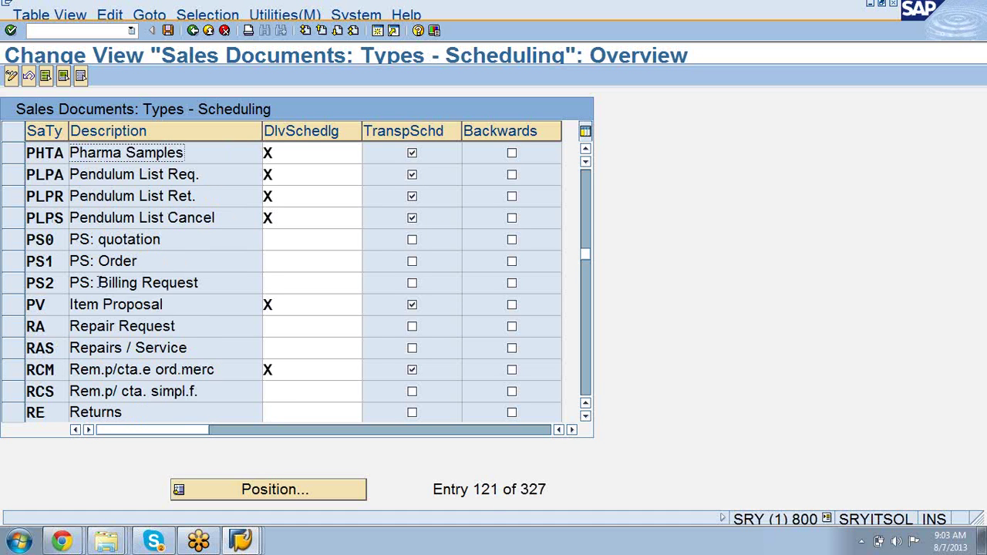
key("Page_Up")
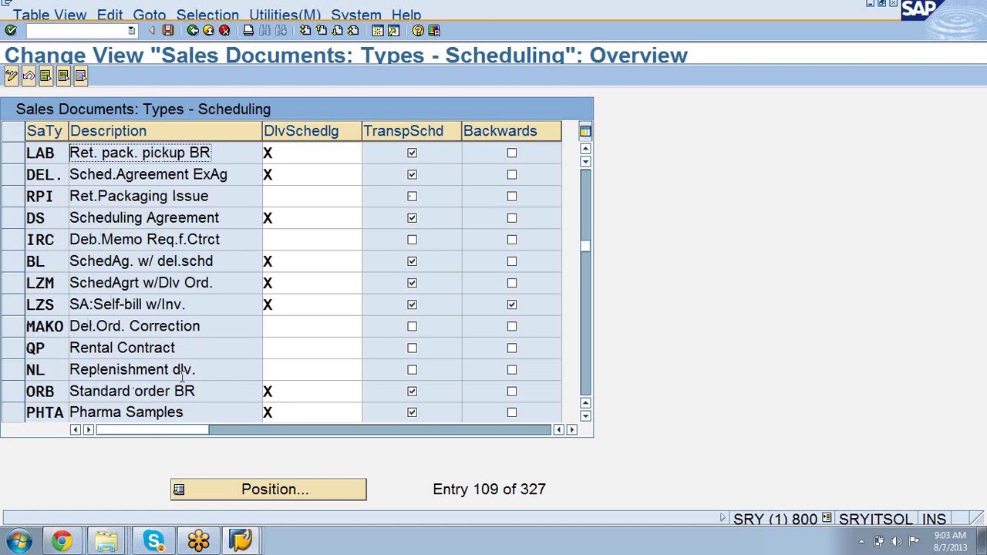
Step: Position the scheduling list at sales document type OR
left_click(249, 491)
type("or")
key("Return")
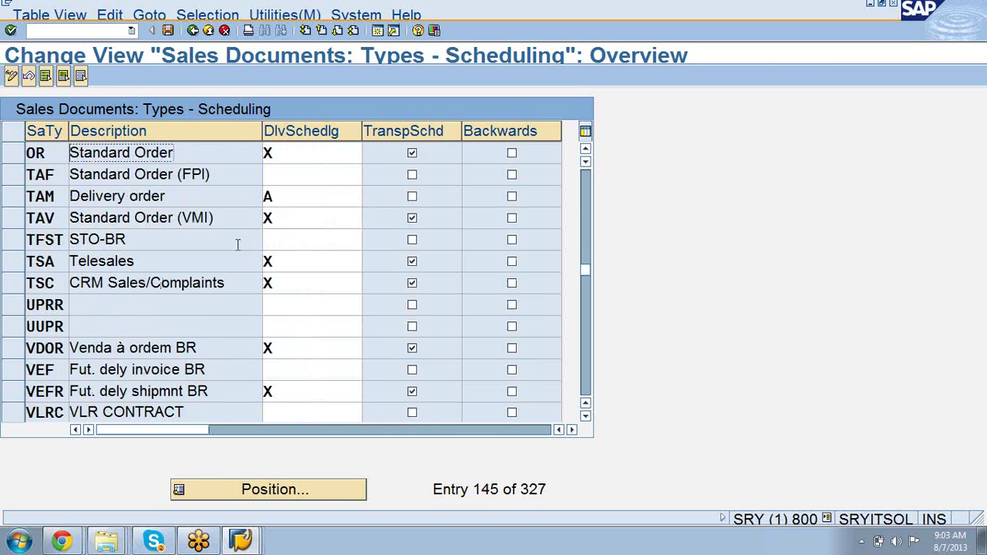
Step: Read the field help on delivery scheduling for Standard Order OR and choose X, Shipping scheduling on, from its possible values
left_click(319, 153)
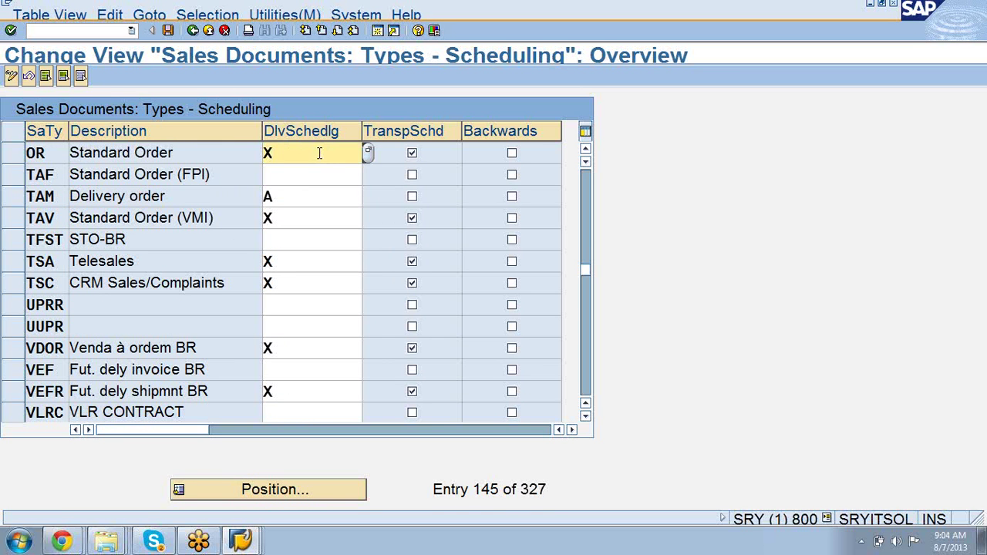
key("F1")
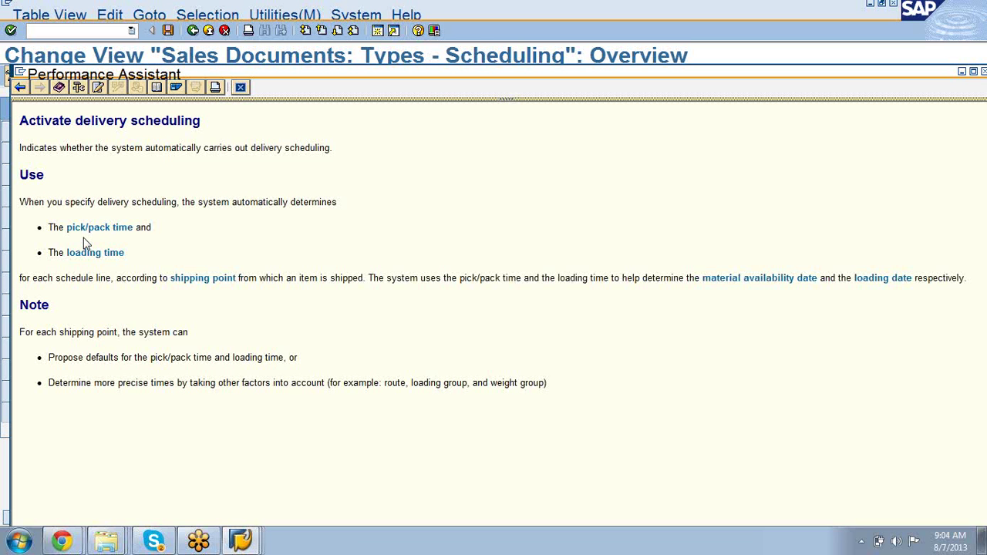
left_click(240, 88)
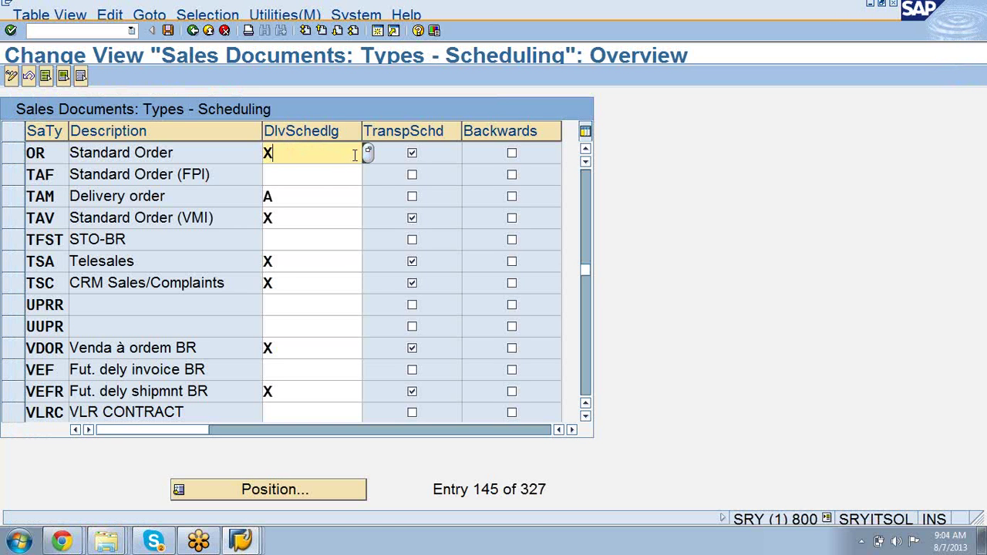
left_click(367, 154)
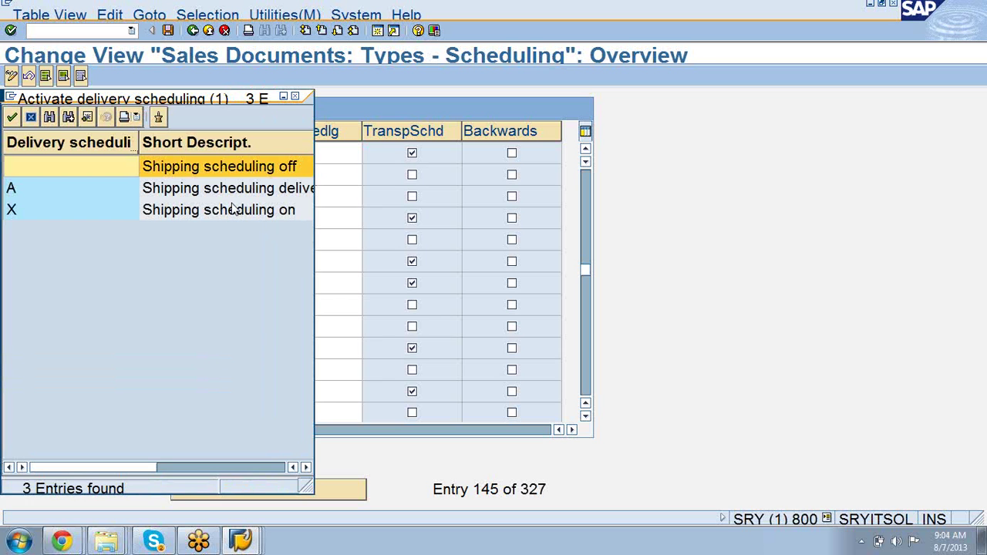
double_click(191, 216)
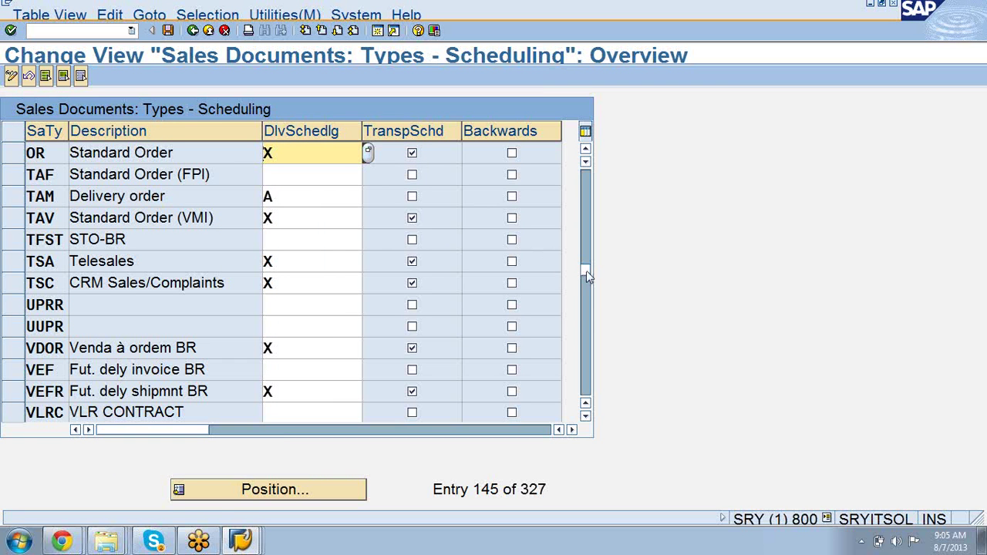
Step: Position the scheduling list at sales document type RE and mark the Returns (RE) and Rush Order (RO) rows to review their settings
left_click_drag(586, 304, 585, 398)
left_click(288, 498)
type("re")
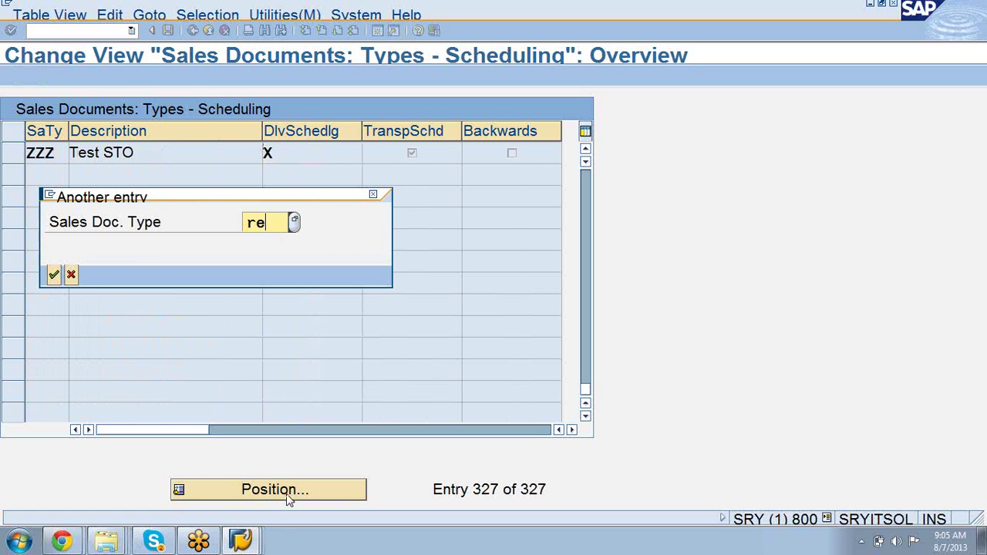
key("Return")
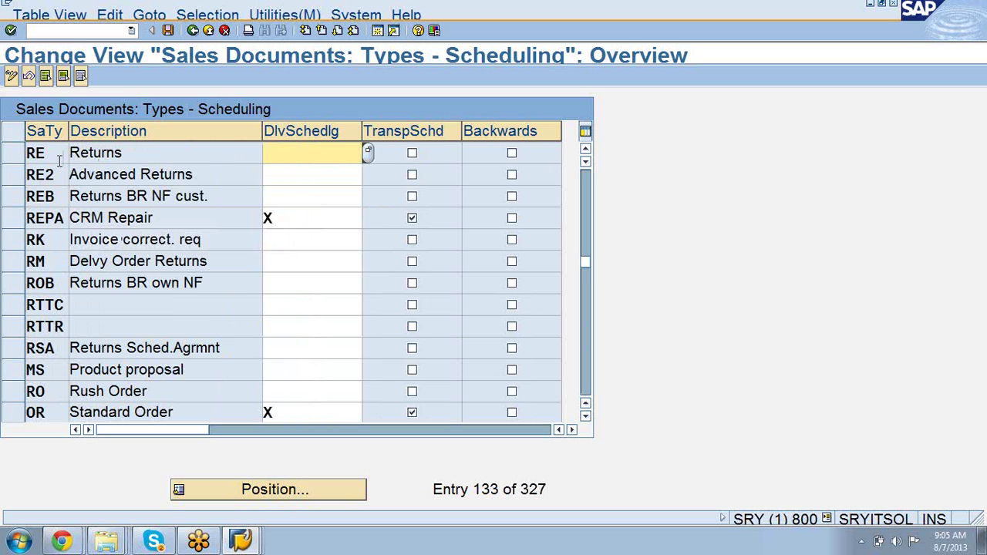
left_click(15, 153)
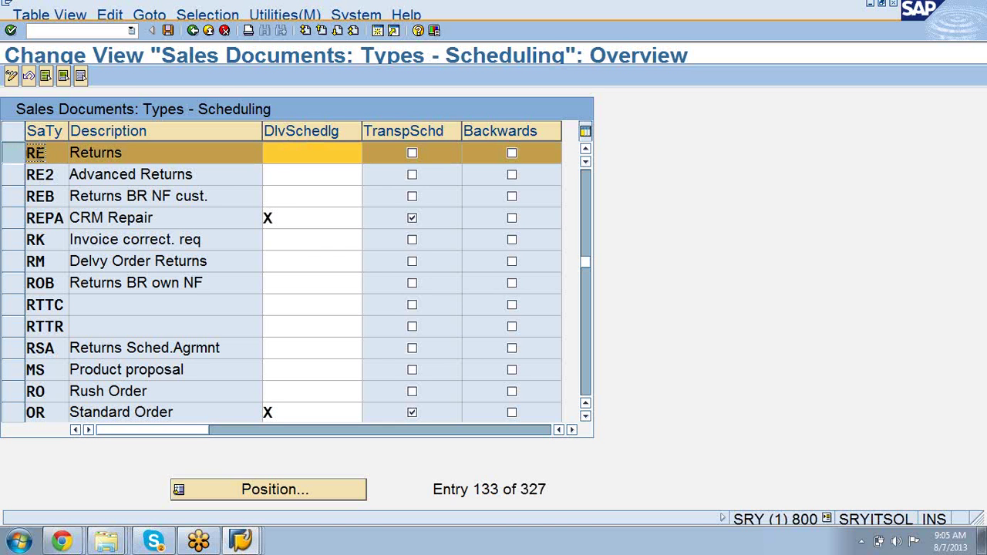
left_click(13, 392)
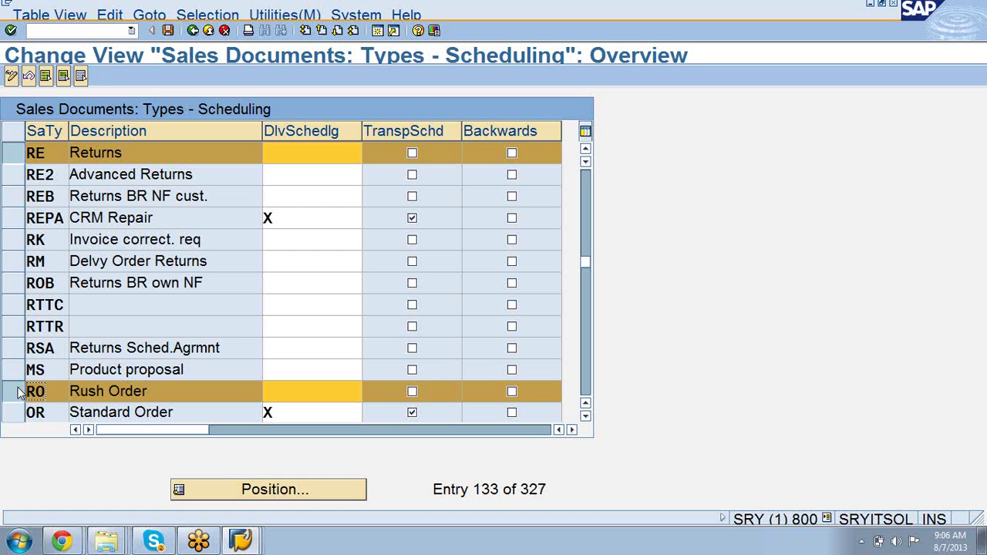
Step: Mark backwards scheduling for Rush Order (RO), read its field help on backwards delivery scheduling, and clear the mark again
left_click(512, 392)
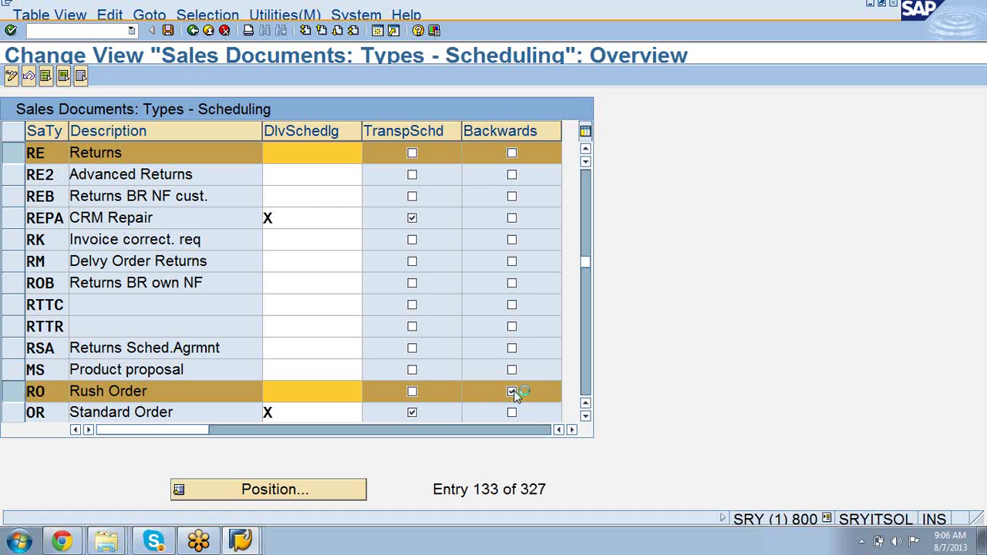
key("F1")
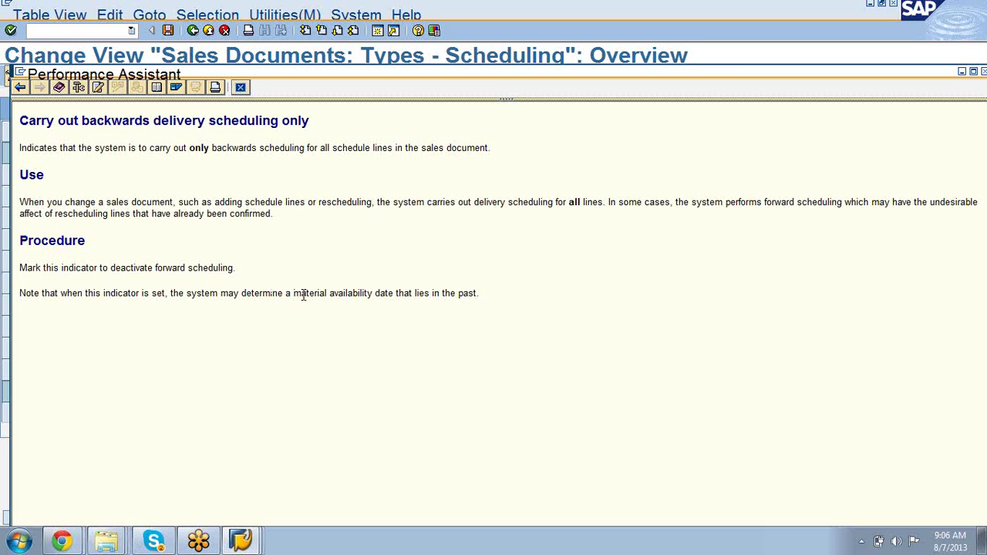
left_click_drag(295, 296, 472, 299)
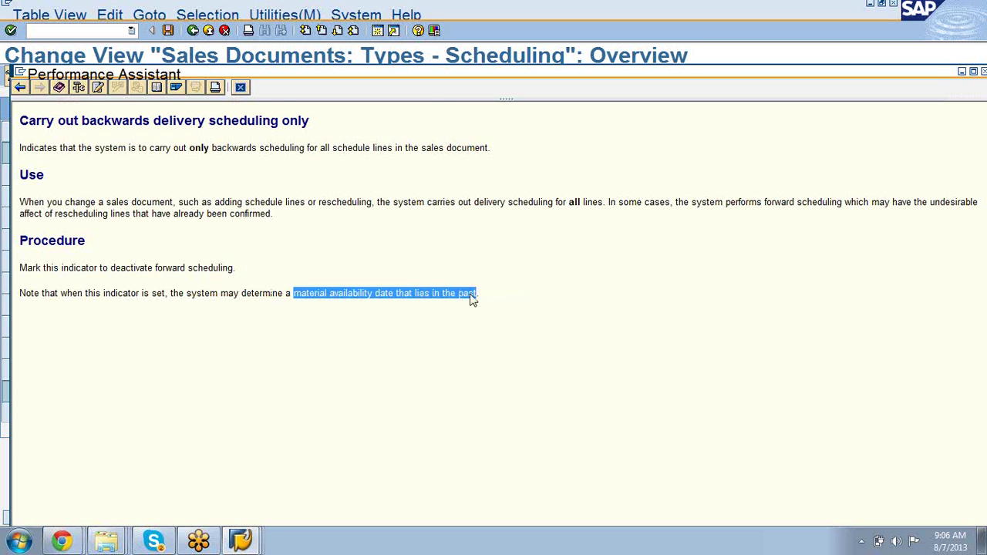
left_click(240, 89)
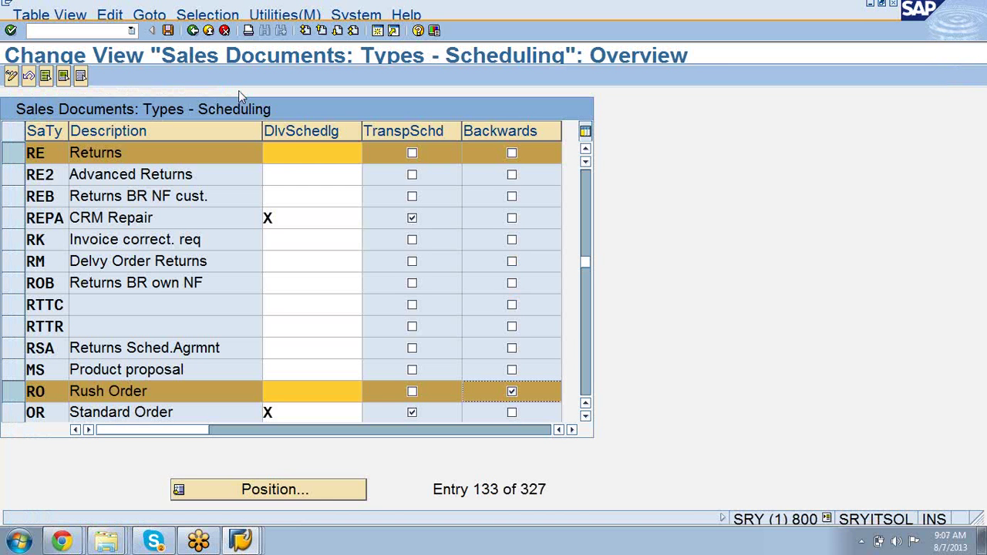
left_click(511, 392)
Step: Leave the sales document type scheduling view and save its changes to customizing request SRYK900637
left_click(193, 30)
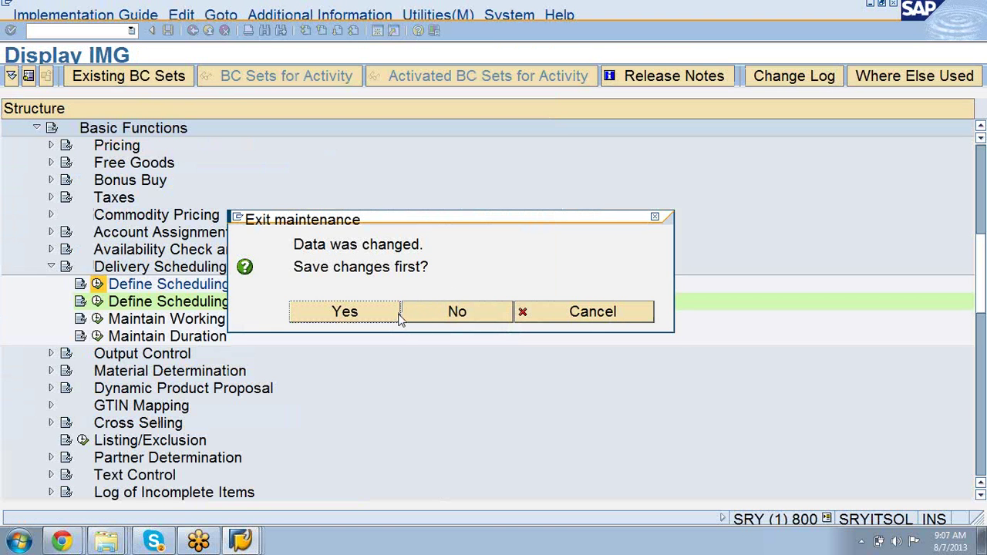
left_click(351, 312)
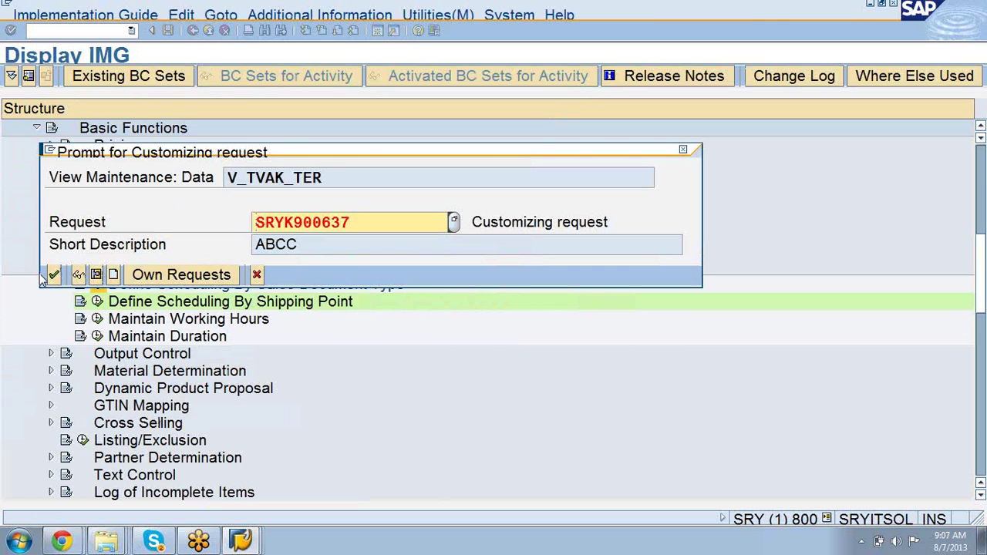
left_click(52, 275)
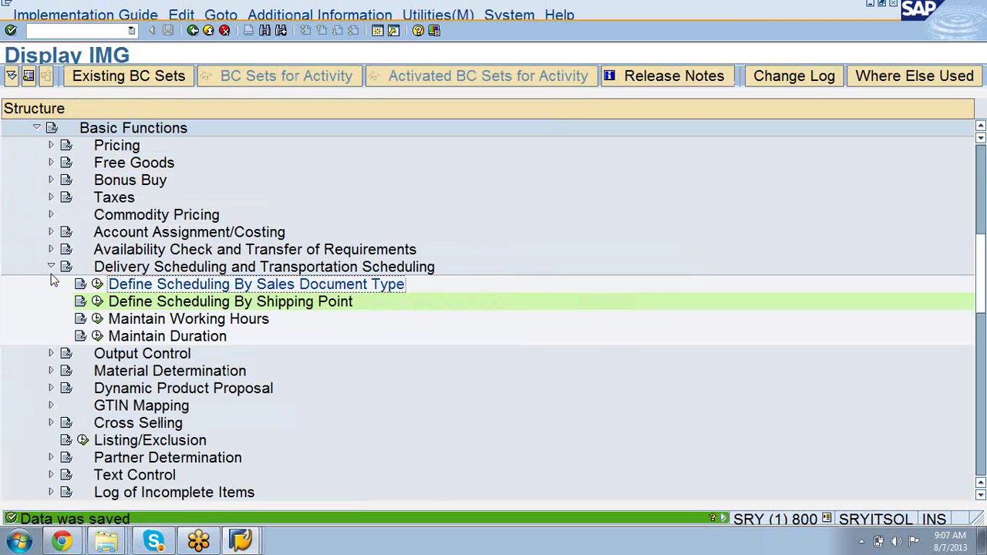
Step: Reopen Define Scheduling By Sales Document Type, examine the scheduling settings through to the last document types, and return to the customizing structure
left_click(98, 284)
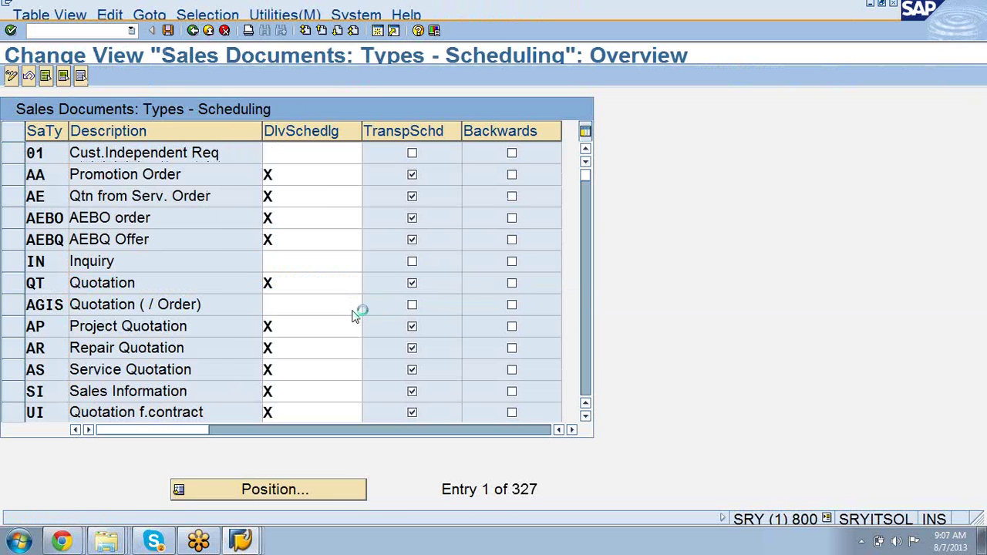
scroll(354, 310, "down", 3)
scroll(353, 317, "down", 4)
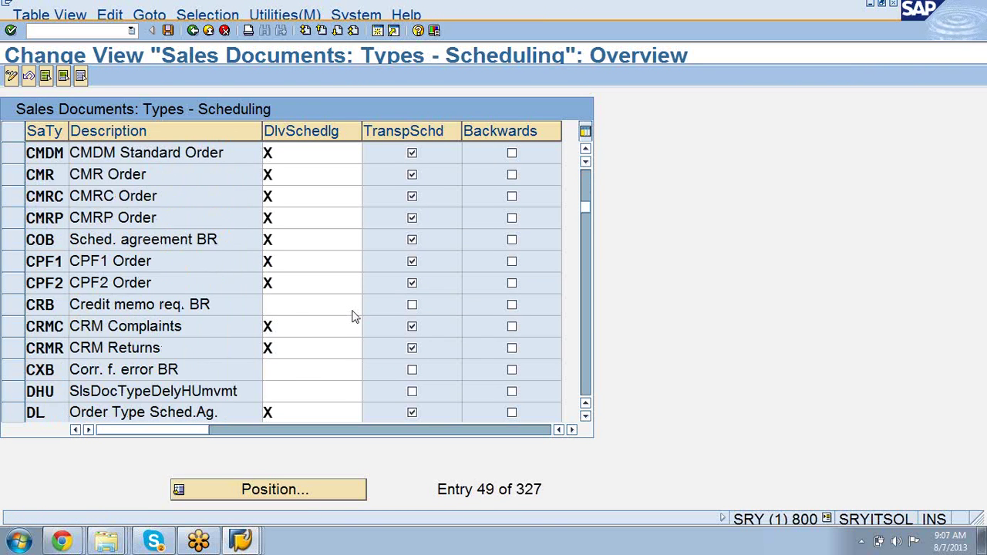
scroll(353, 313, "down", 2)
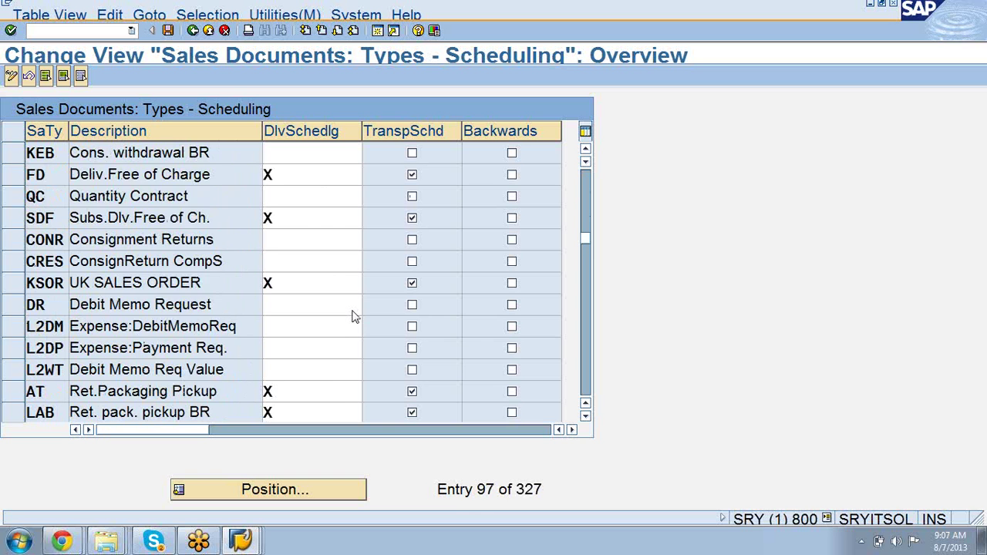
scroll(354, 312, "down", 1)
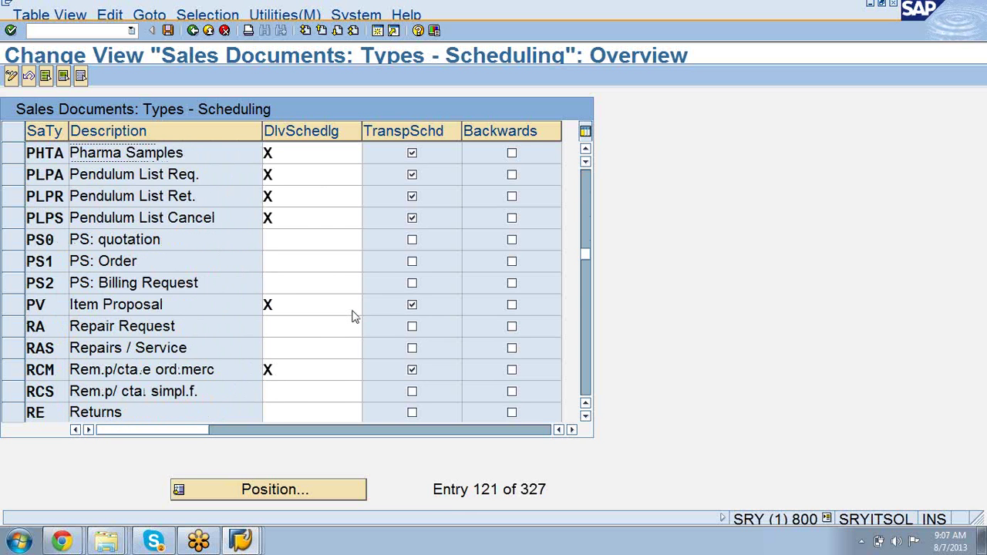
scroll(353, 315, "down", 1)
scroll(353, 312, "down", 1)
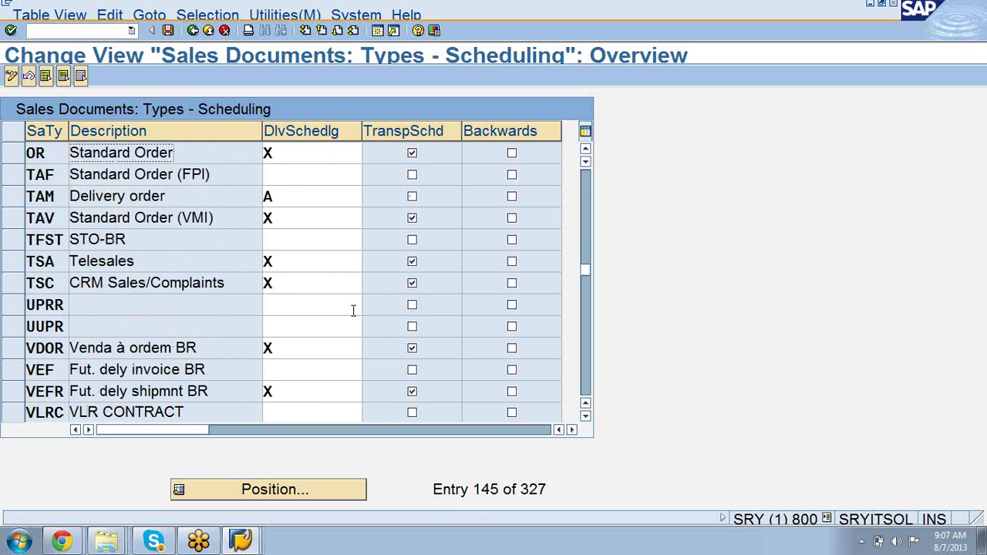
scroll(353, 311, "down", 1)
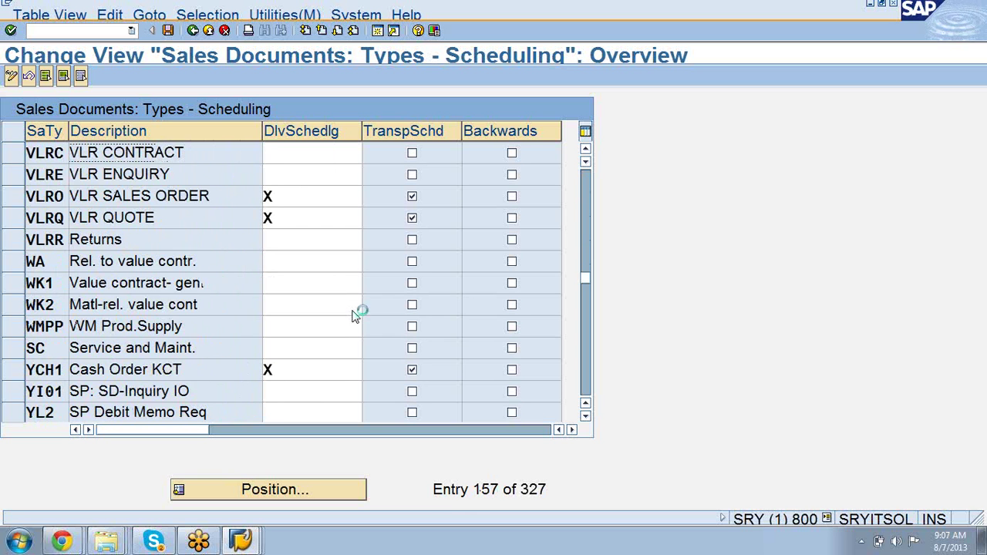
scroll(353, 311, "down", 1)
scroll(353, 311, "down", 1)
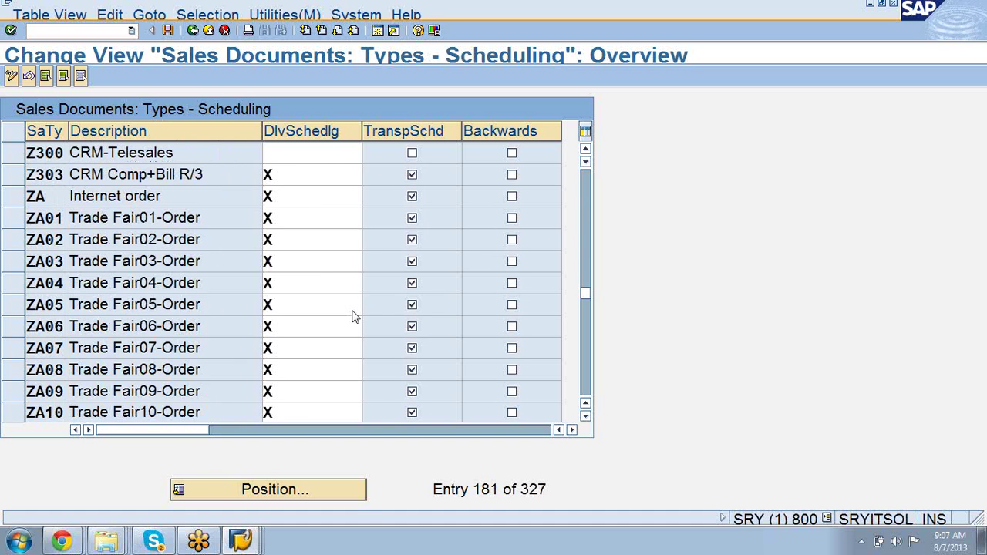
scroll(353, 311, "down", 1)
scroll(353, 313, "down", 1)
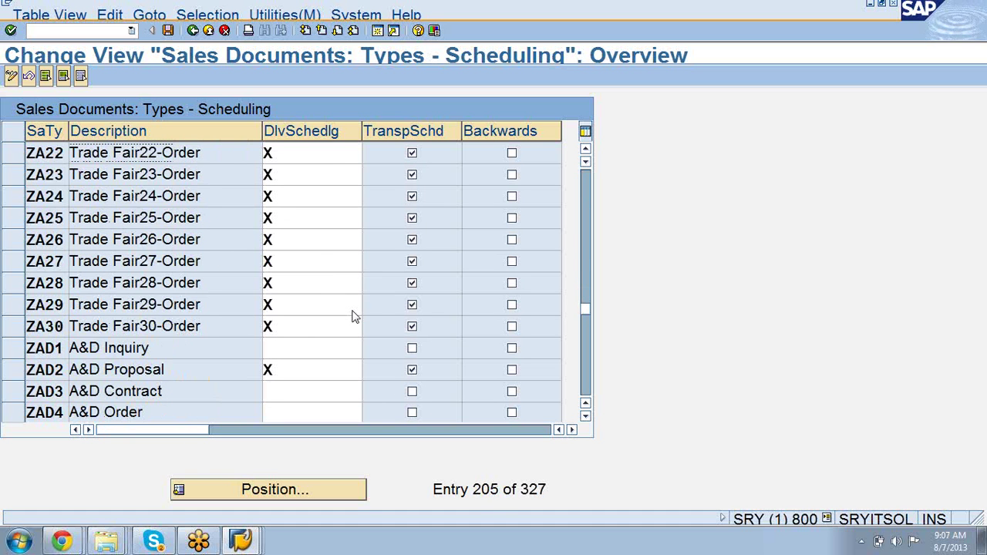
scroll(353, 311, "down", 1)
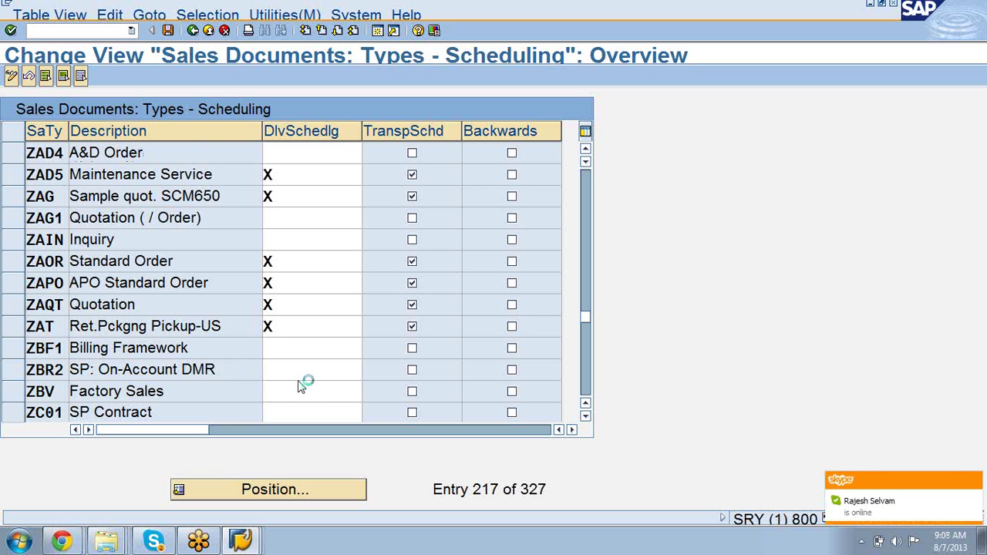
scroll(301, 387, "down", 4)
scroll(301, 388, "down", 4)
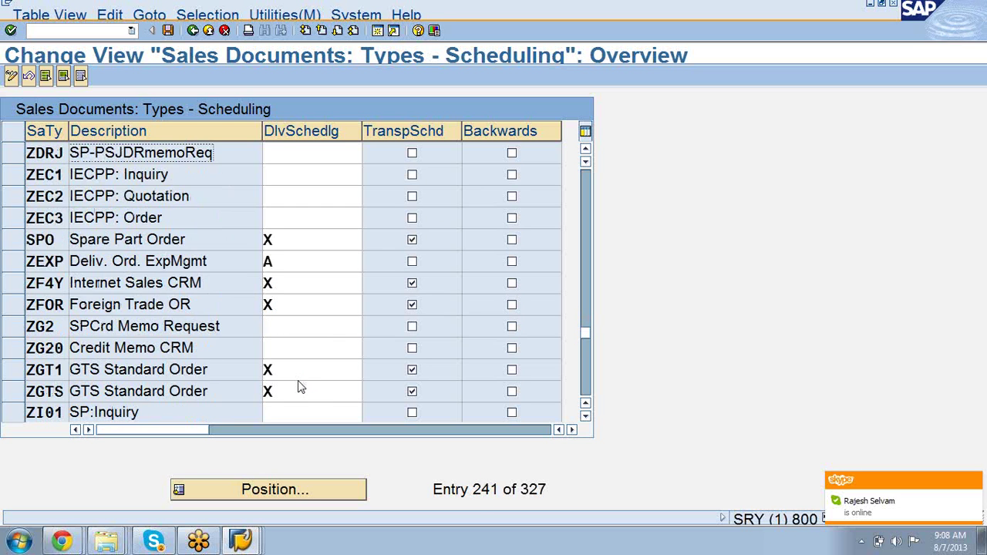
scroll(301, 388, "down", 4)
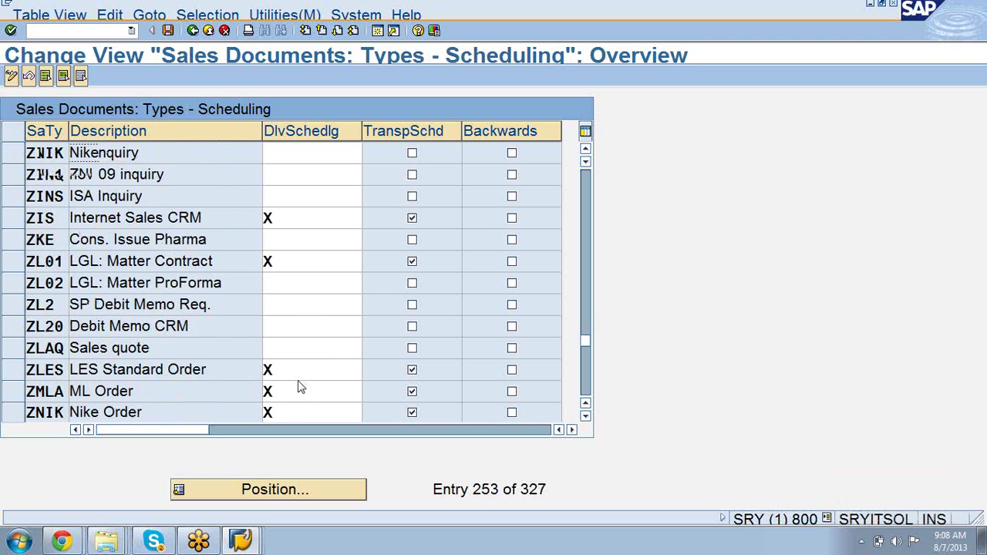
scroll(301, 387, "down", 8)
scroll(301, 388, "down", 4)
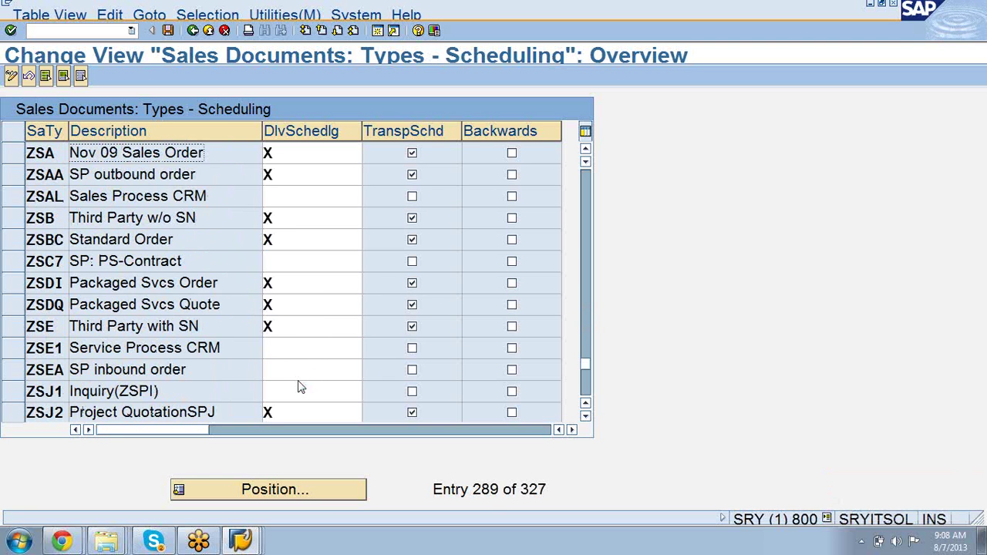
scroll(301, 387, "down", 4)
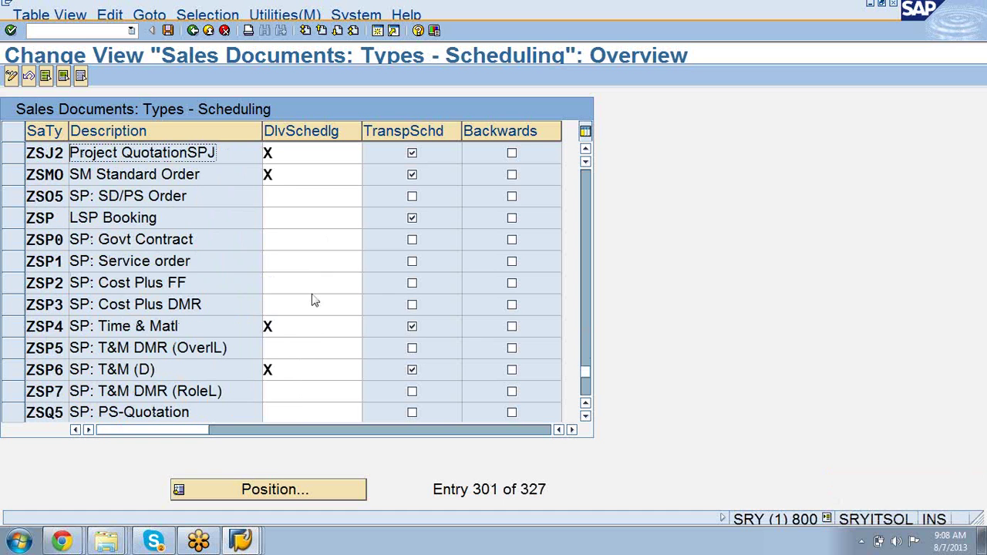
scroll(317, 298, "down", 4)
scroll(300, 394, "down", 4)
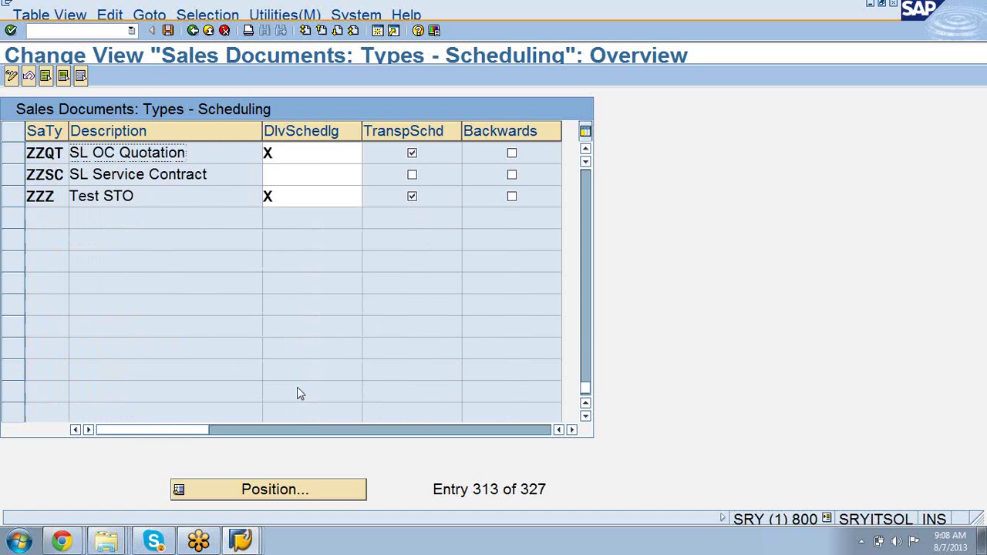
scroll(299, 389, "up", 4)
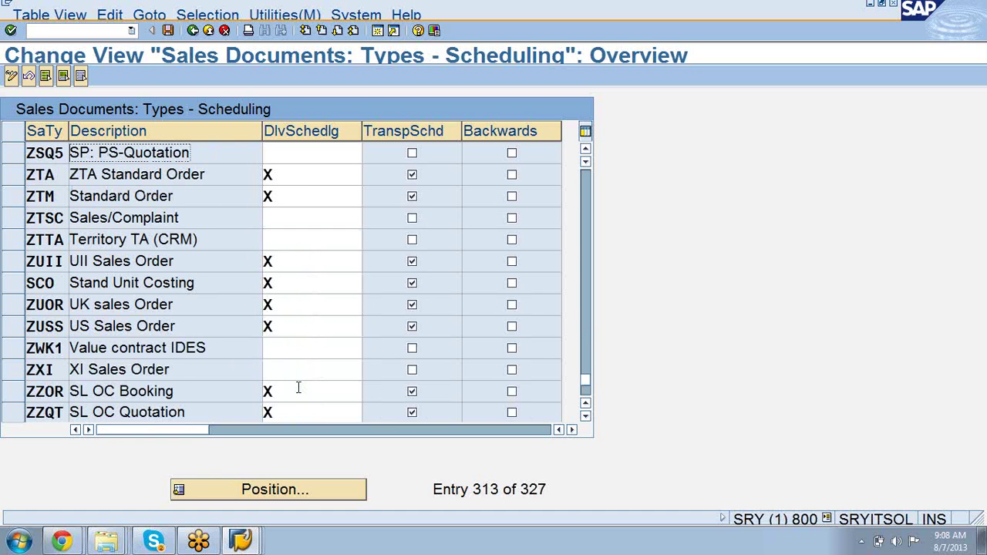
scroll(299, 390, "up", 4)
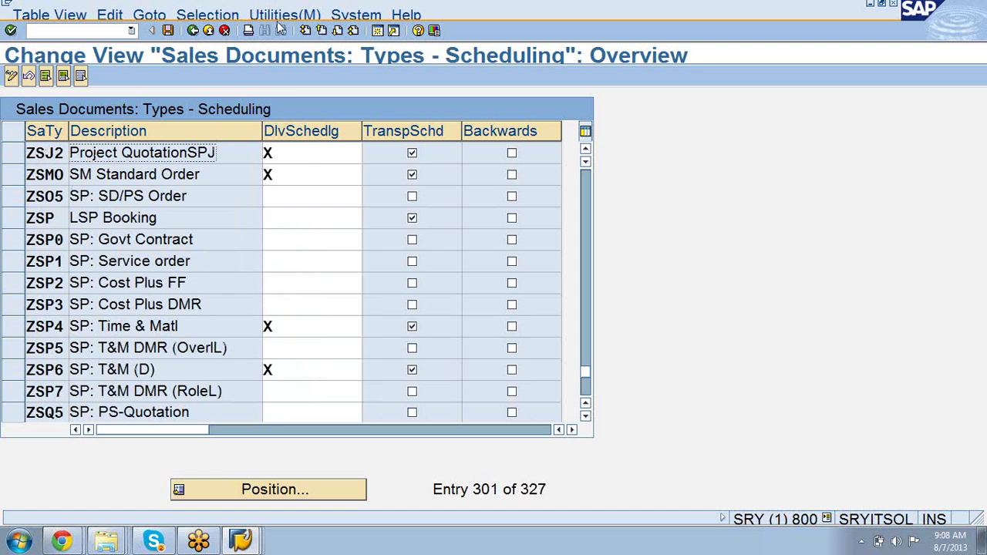
left_click(193, 31)
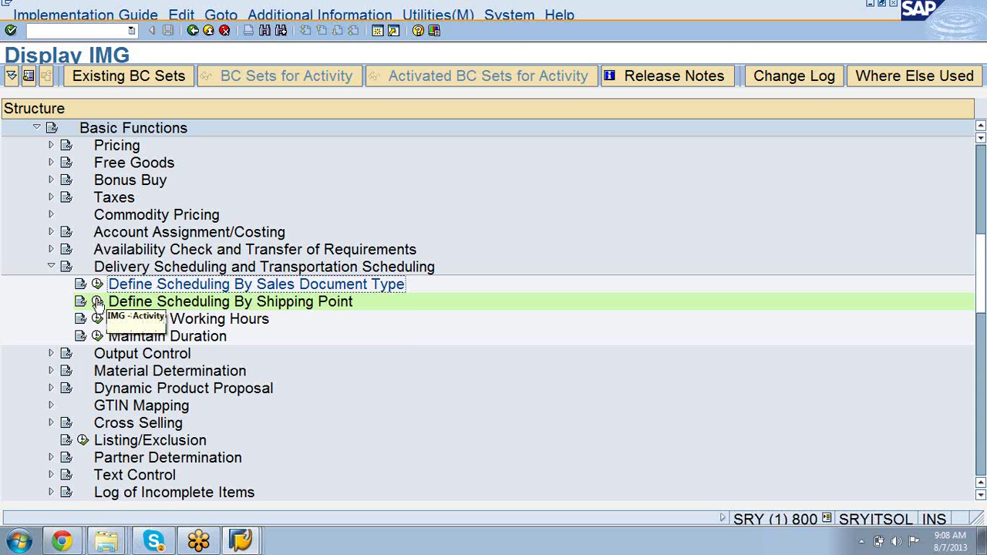
Step: Open Define Scheduling By Shipping Point and display the working-hours details of shipping point 1010
left_click(97, 302)
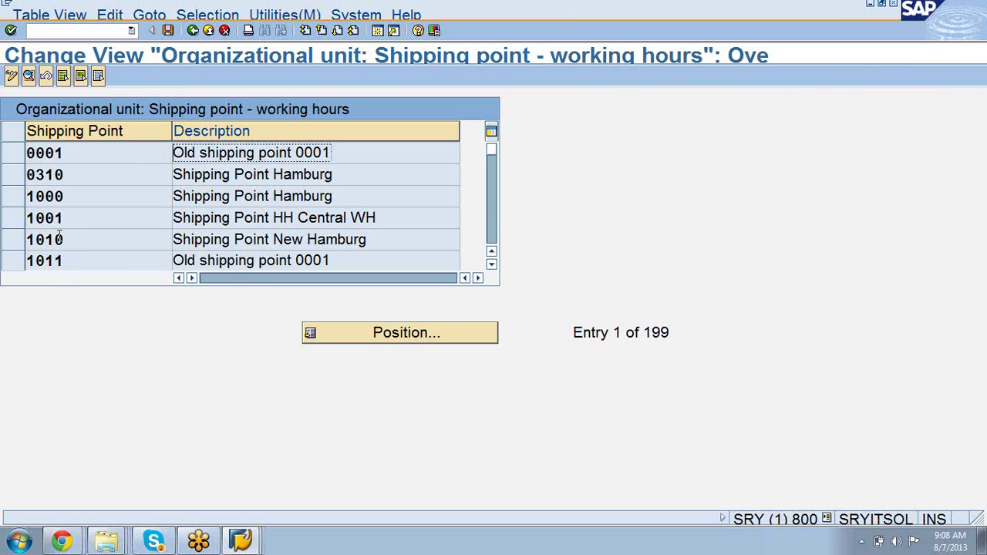
left_click(14, 247)
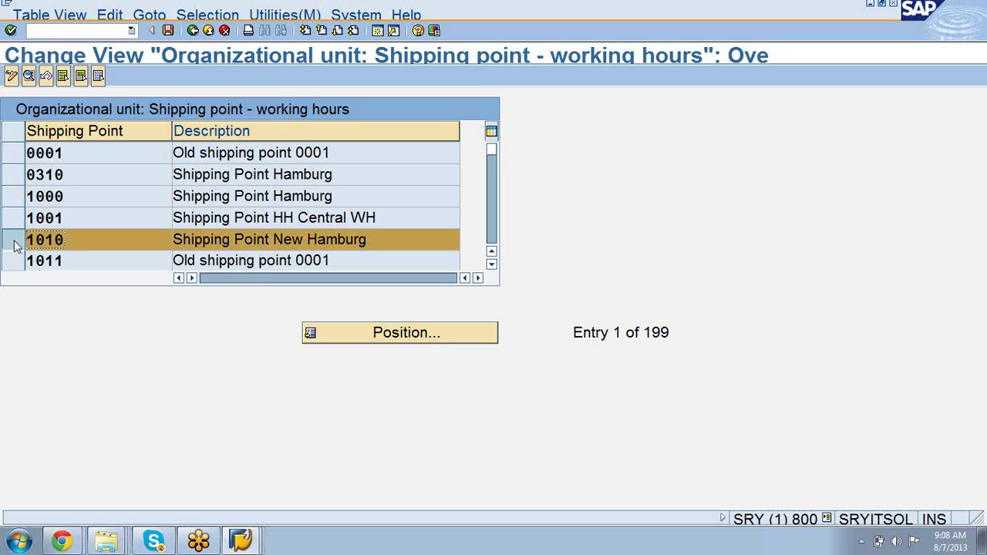
left_click(28, 76)
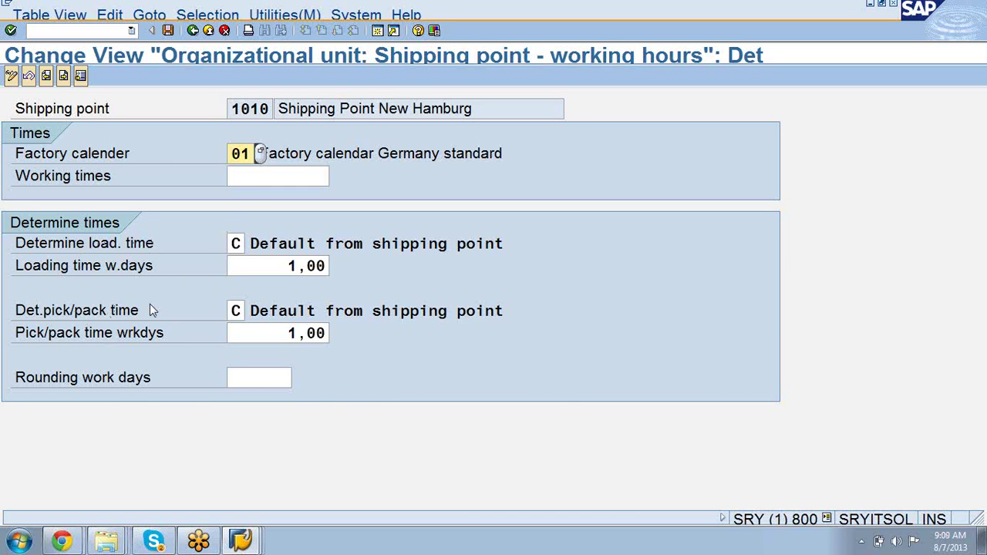
Step: Set the loading time of shipping point 1010 to 2 working days and save it to customizing request SRYK900637
left_click(299, 265)
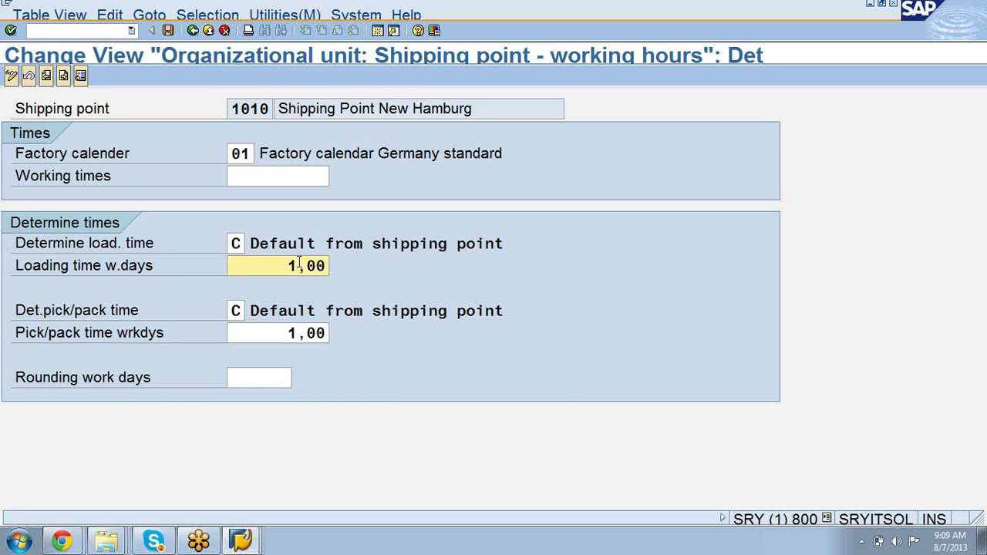
key("BackSpace")
type("2")
left_click(65, 78)
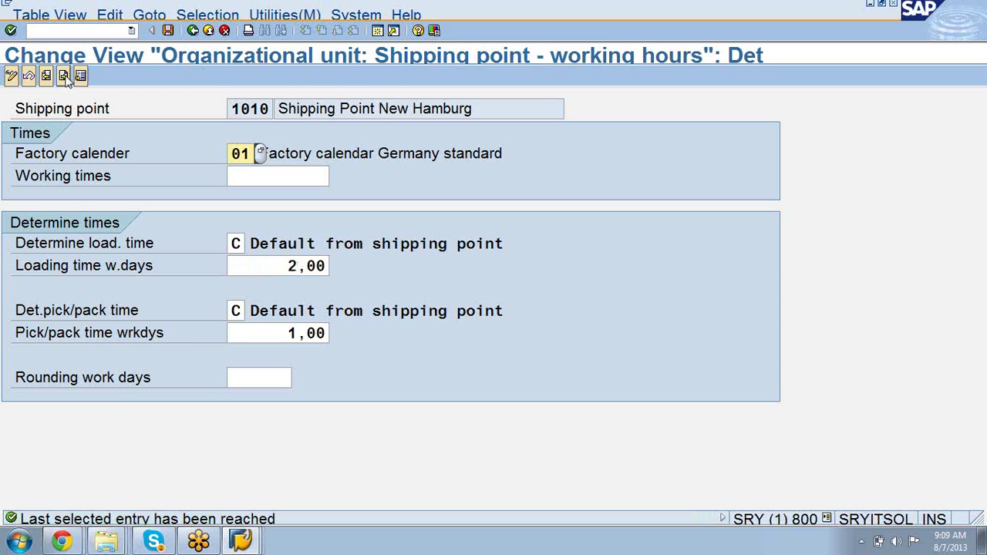
left_click(168, 32)
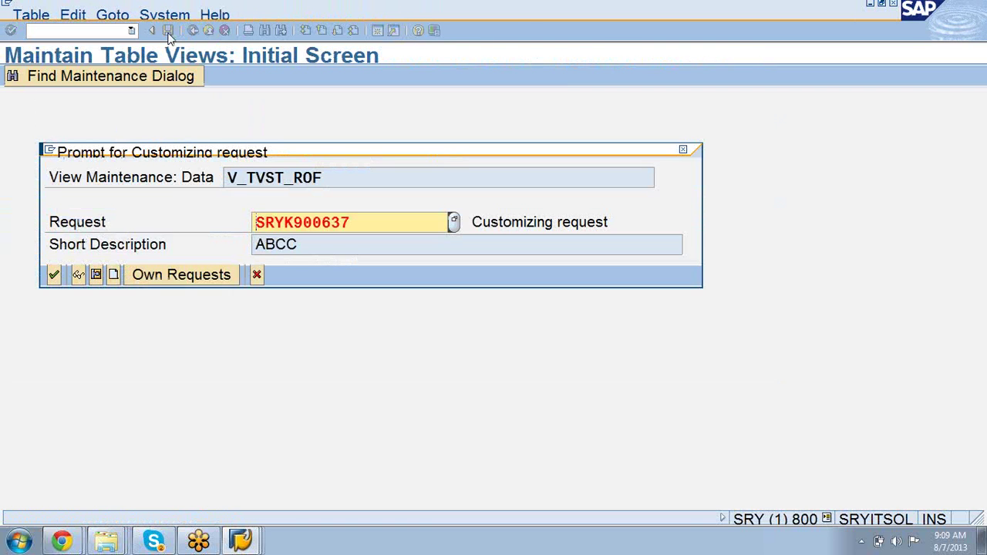
left_click(53, 279)
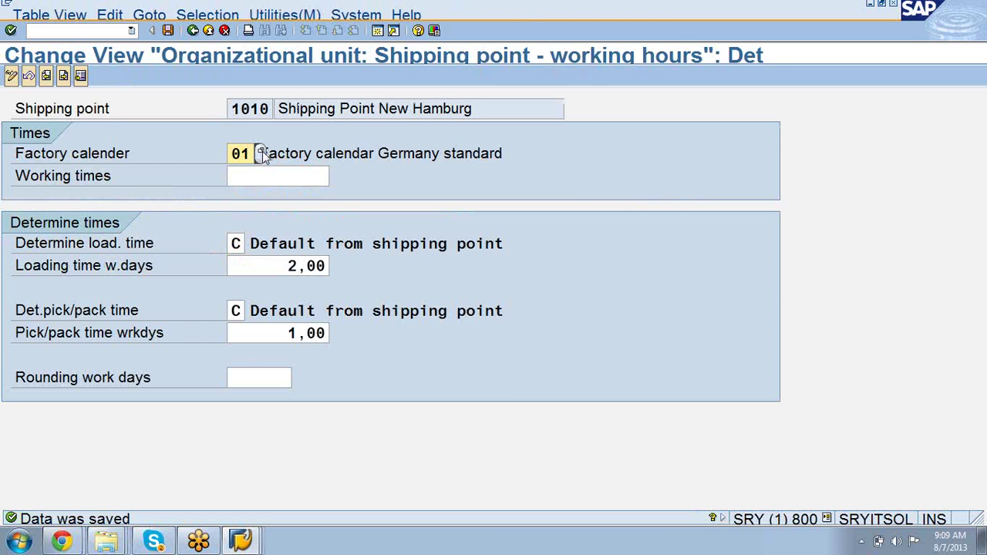
Step: Assign factory calendar 06, Germany 6days/week, to shipping point 1010 and save the entry
left_click(263, 153)
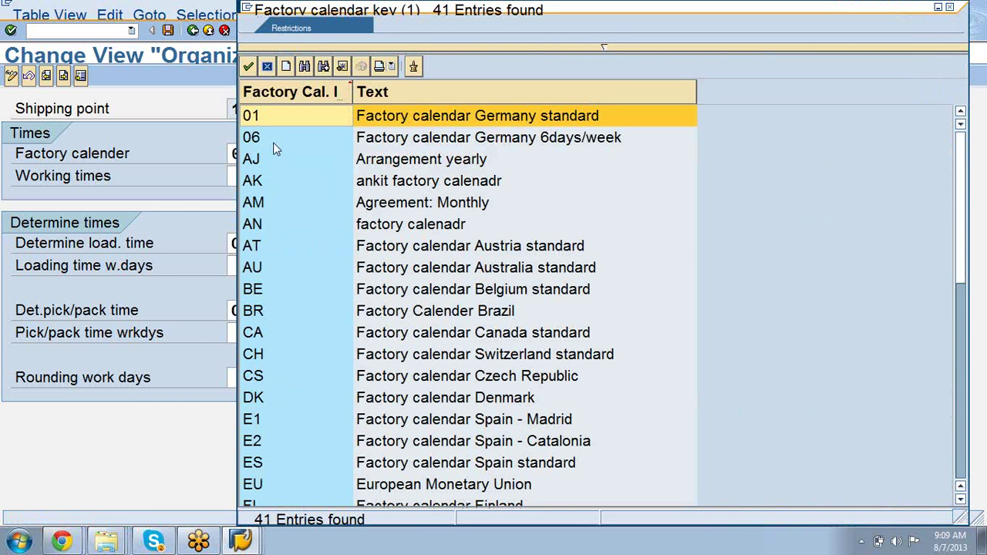
double_click(272, 139)
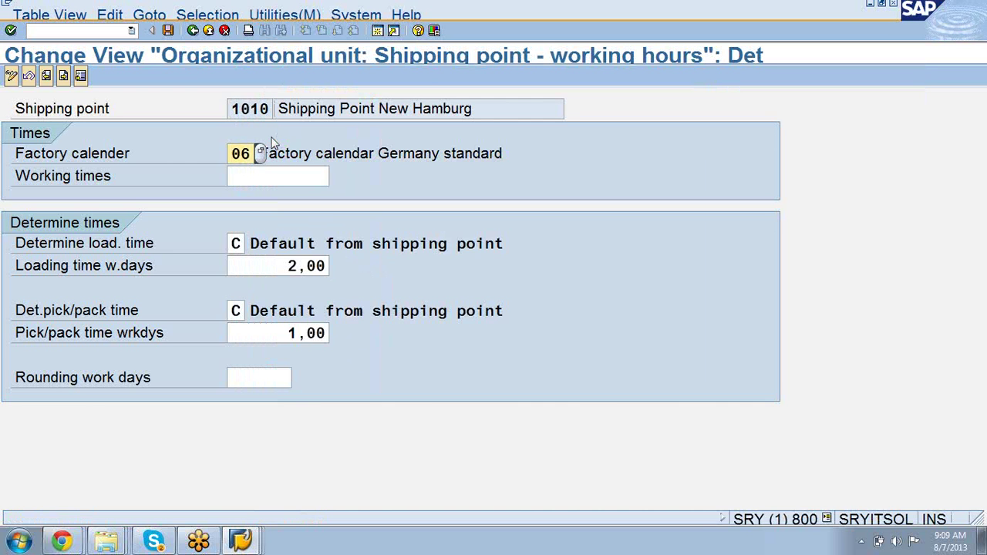
key("Return")
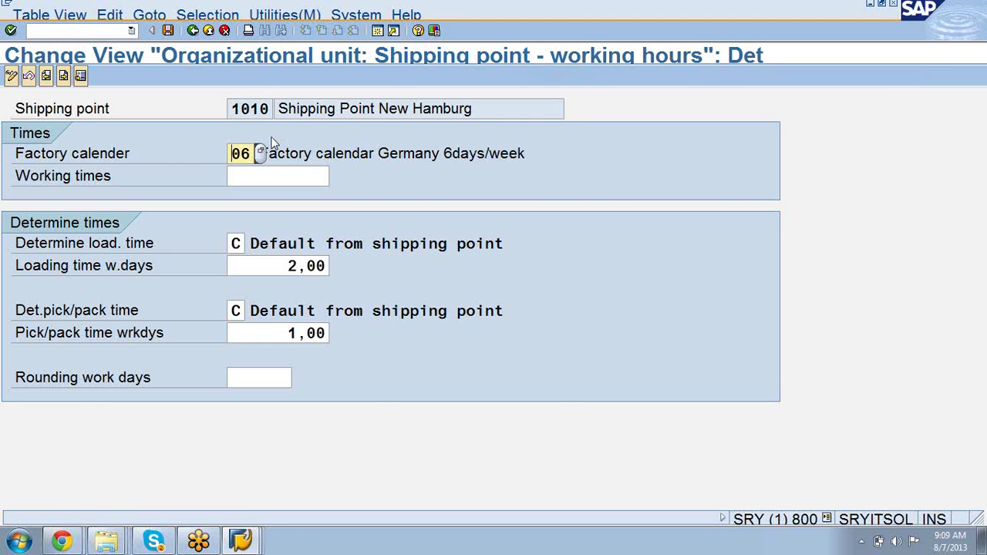
left_click(168, 31)
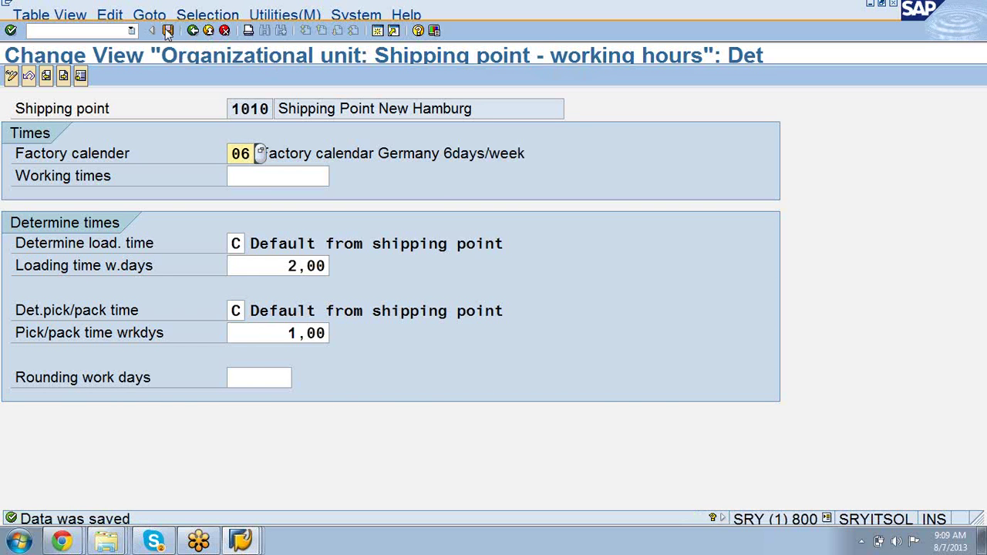
Step: Leave the shipping point scheduling view, collapse Delivery Scheduling and Transportation Scheduling, and expand Routes under Basic Functions
left_click(194, 30)
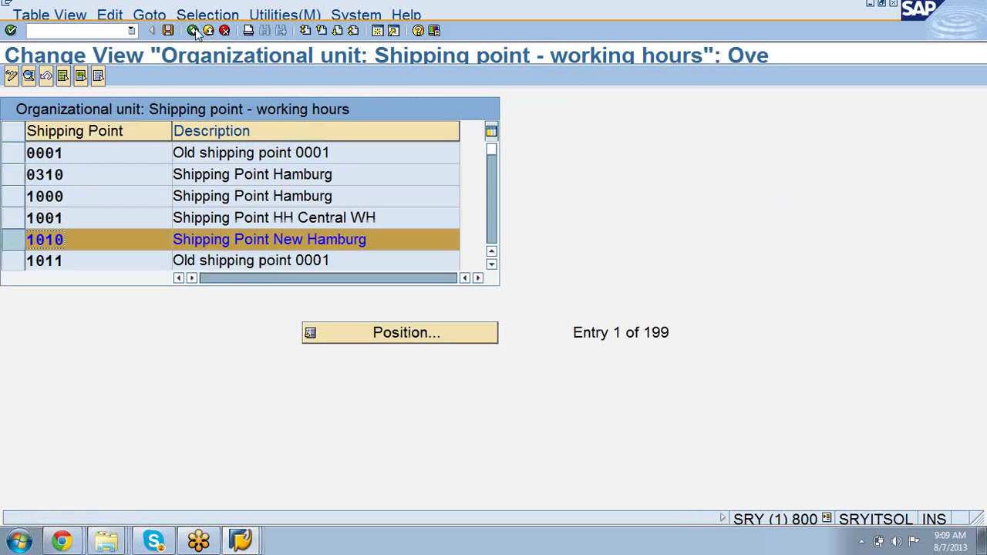
left_click(194, 30)
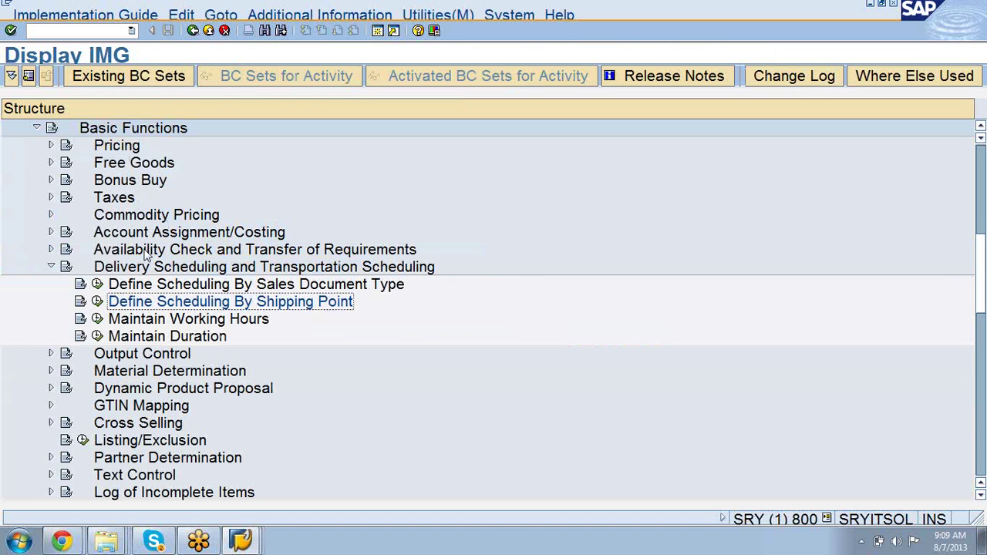
left_click(50, 267)
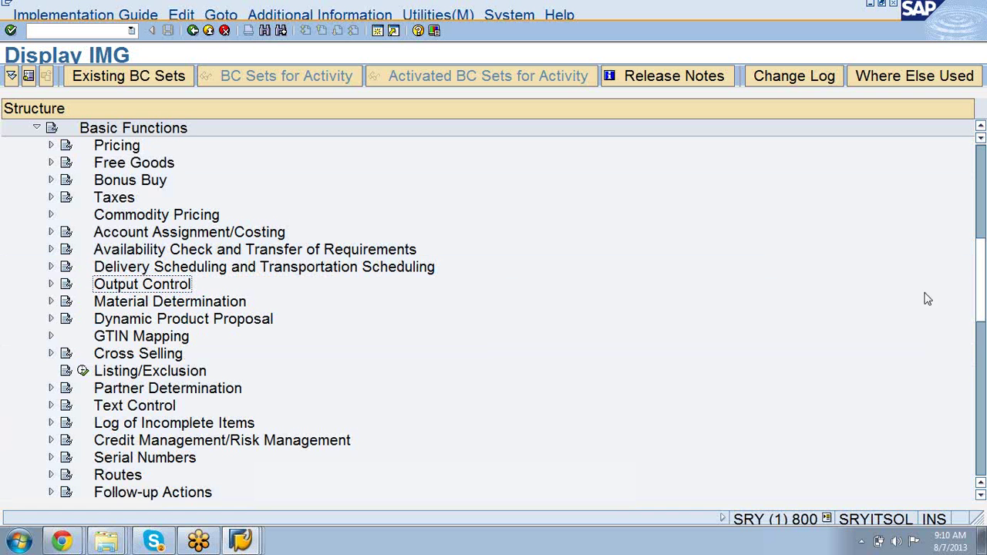
left_click_drag(983, 317, 983, 355)
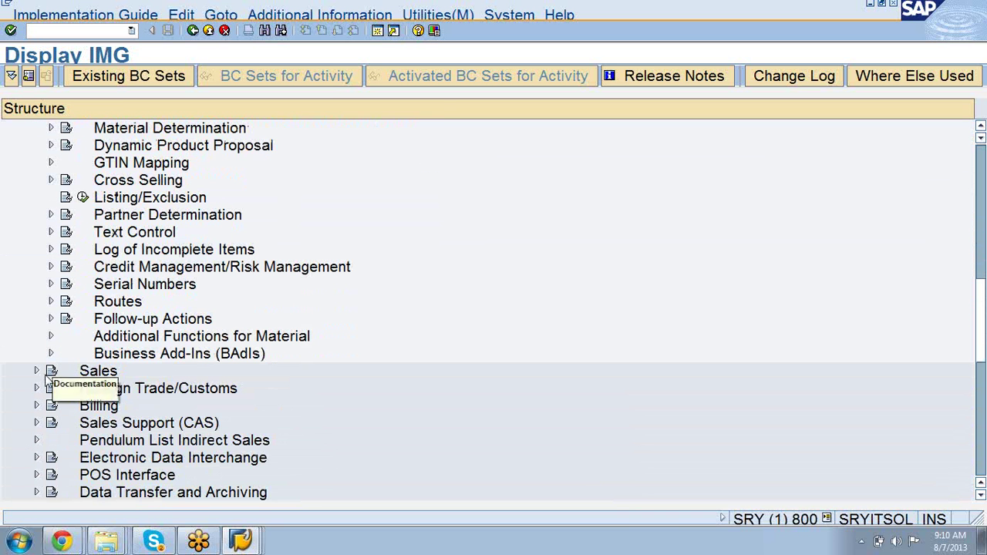
left_click(51, 301)
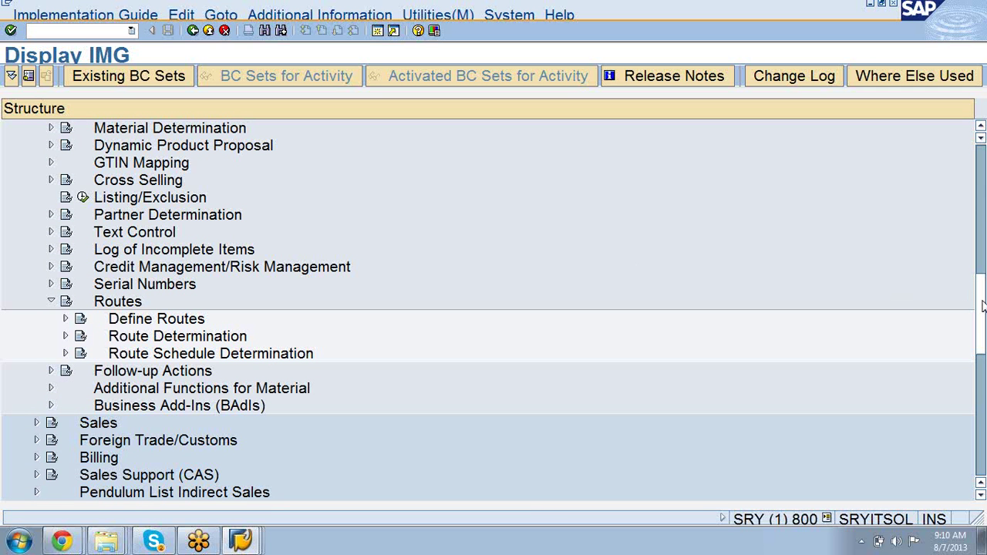
left_click_drag(983, 305, 984, 284)
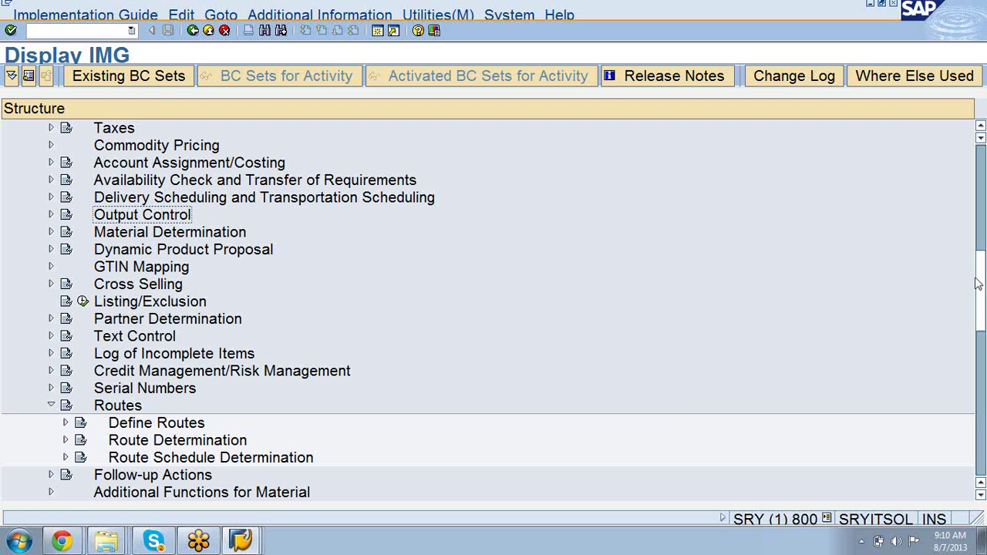
Step: Expand Logistics Execution, Shipping and Basic Shipping Functions down to the Shipping Point and Goods Receiving Point Determination activities
mouse_move(248, 547)
left_click_drag(981, 293, 981, 378)
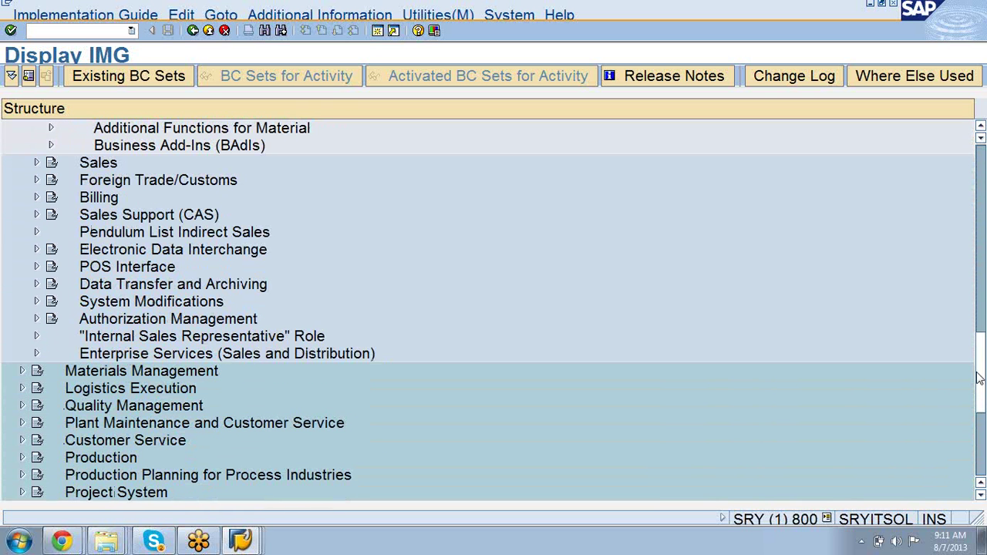
left_click(23, 389)
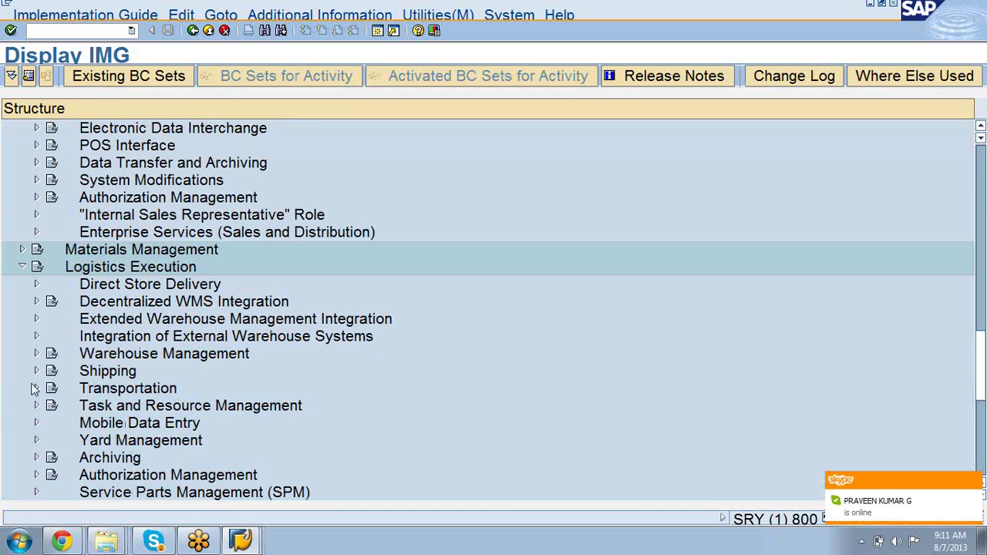
left_click(37, 372)
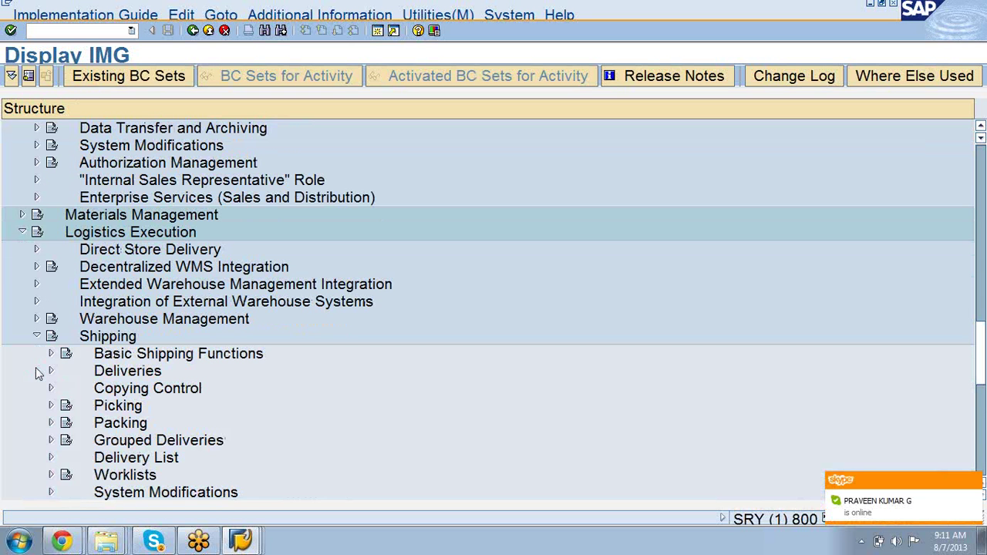
left_click(50, 353)
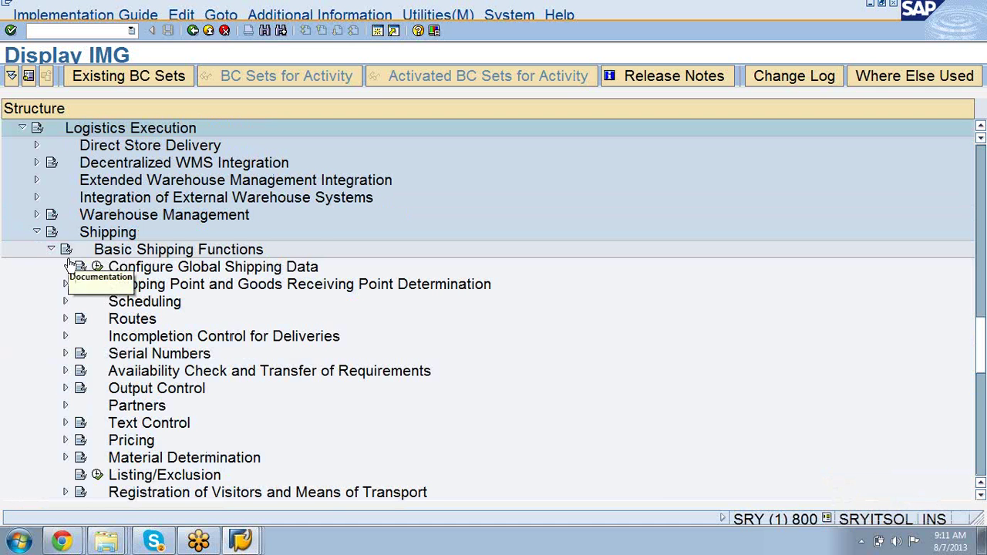
left_click(65, 285)
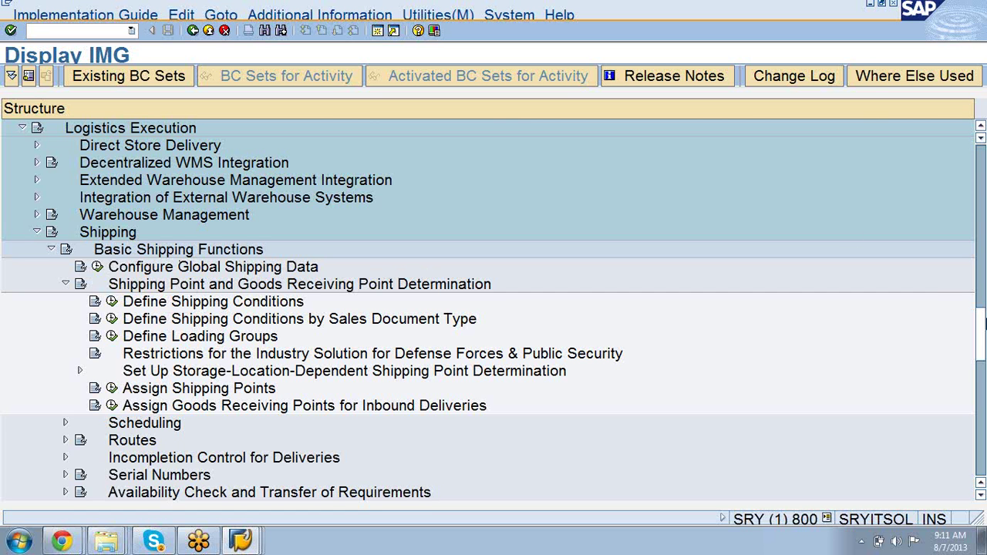
Step: Review the remaining Shipping nodes, expanding Deliveries to view its activities and collapsing it again
left_click_drag(983, 333, 984, 351)
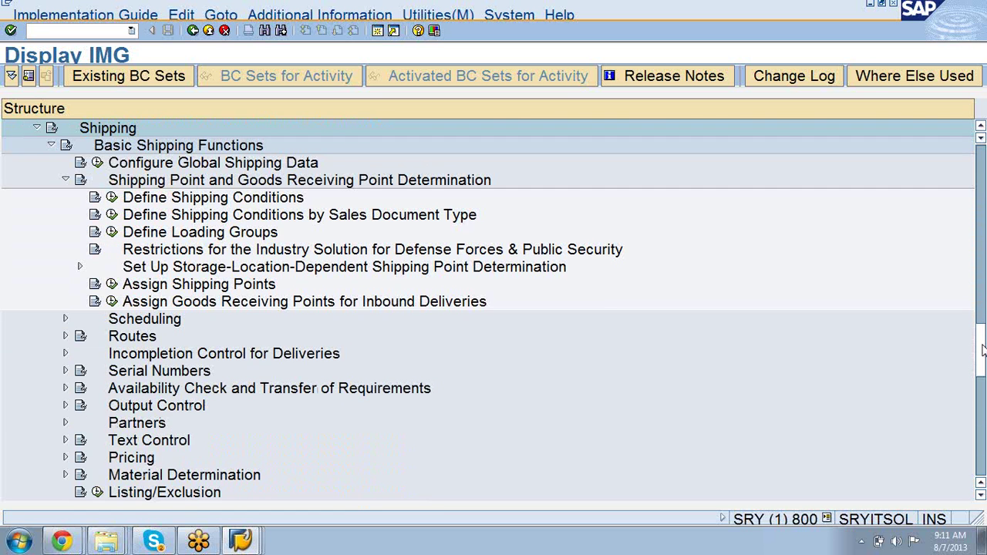
left_click_drag(984, 351, 984, 368)
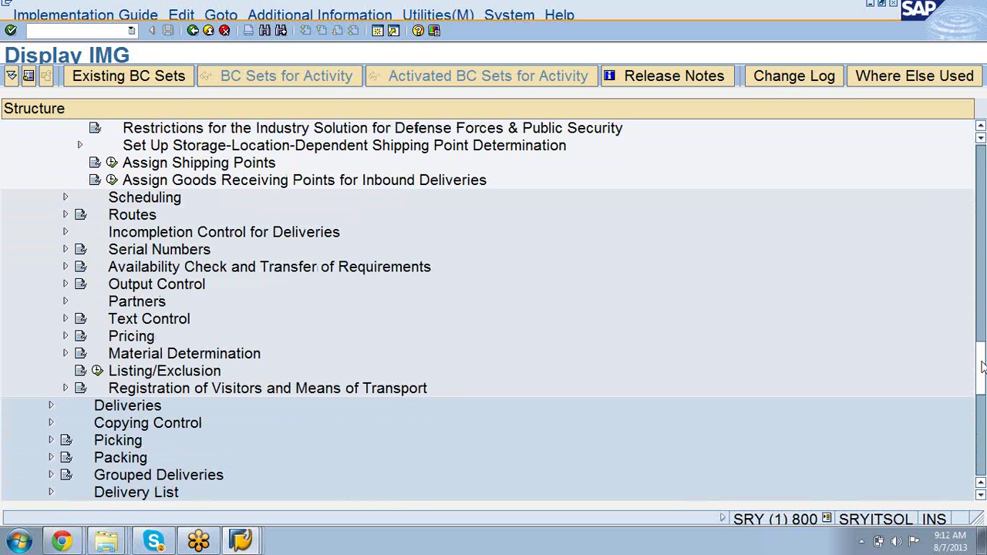
left_click_drag(984, 368, 984, 378)
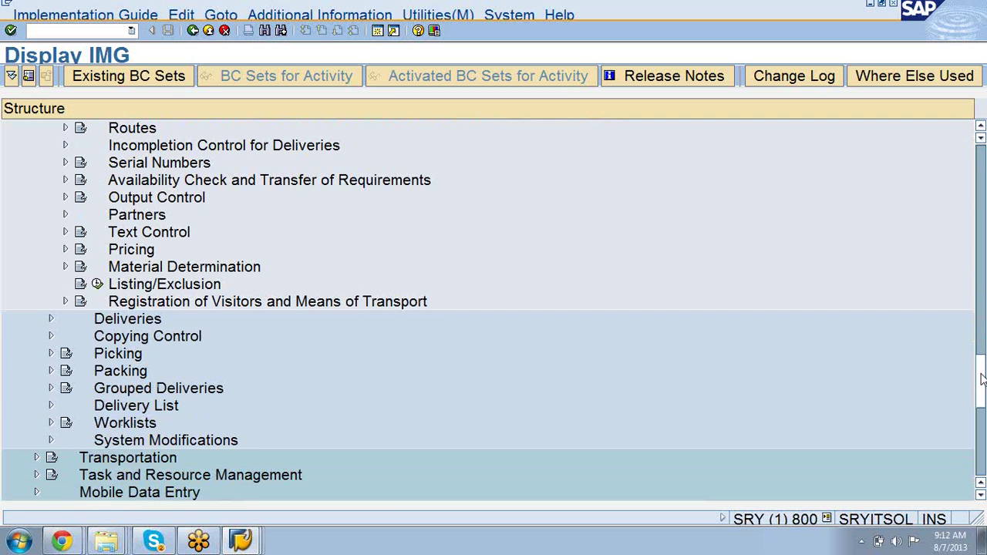
left_click(50, 319)
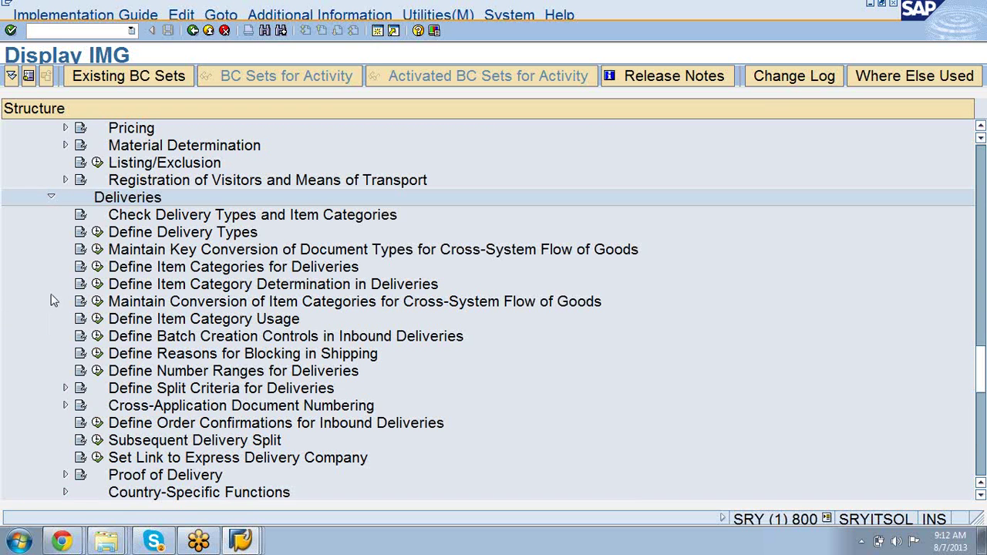
left_click(51, 198)
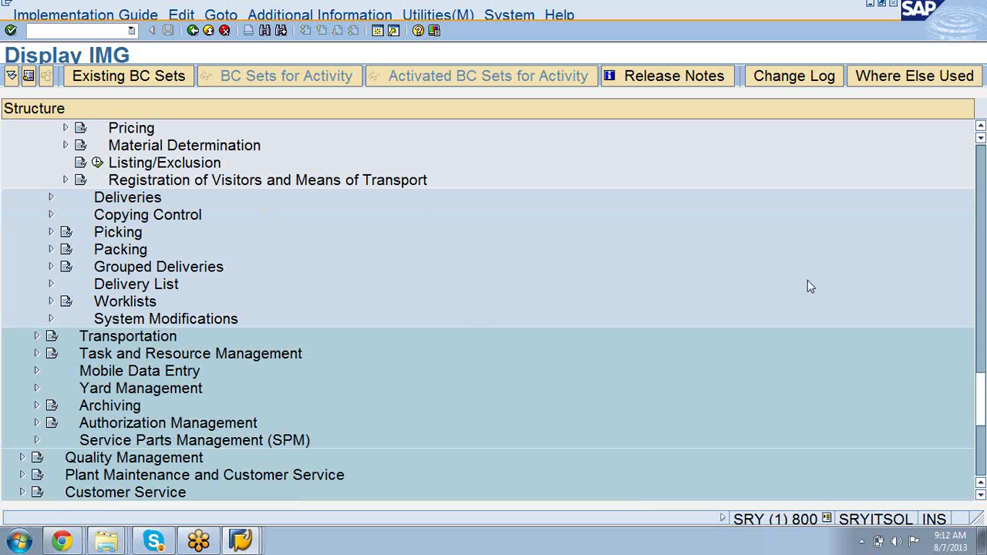
Step: Collapse Shipping Point and Goods Receiving Point Determination with Basic Shipping Functions, and return to the Routes node under Sales and Distribution
left_click_drag(983, 392, 984, 350)
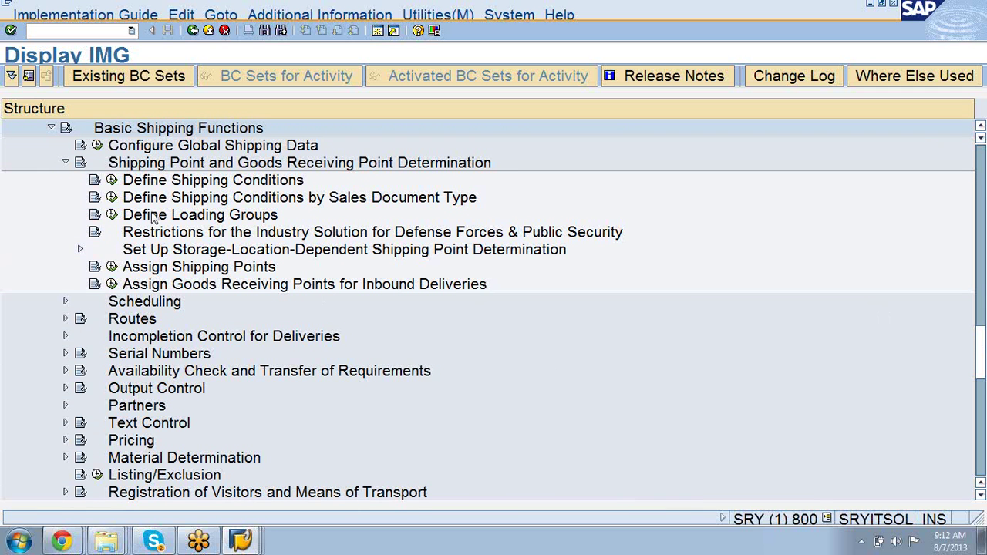
left_click(65, 162)
left_click(51, 128)
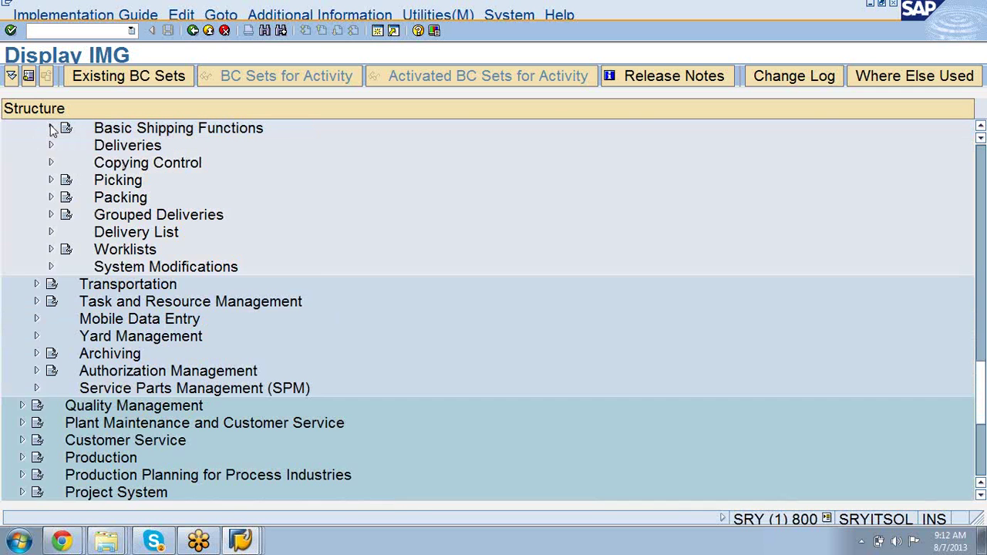
left_click_drag(983, 393, 982, 286)
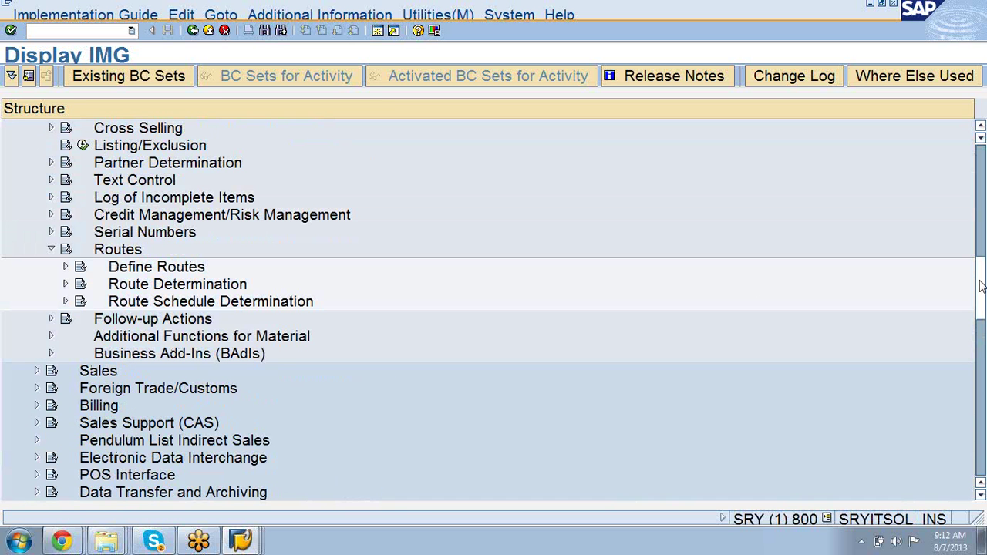
Step: Start a new SAP session and open transaction VA03 to display a sales order
left_click(237, 545)
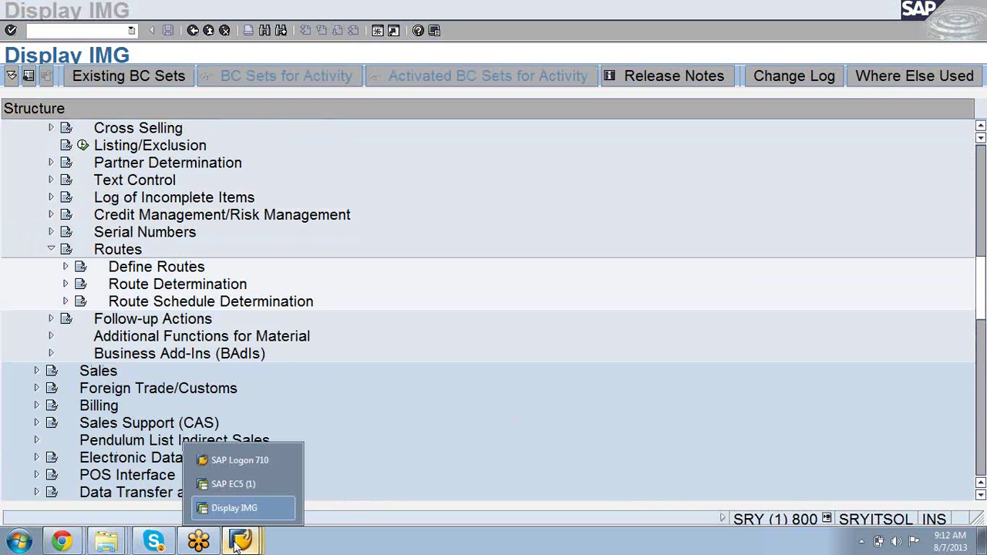
left_click(232, 503)
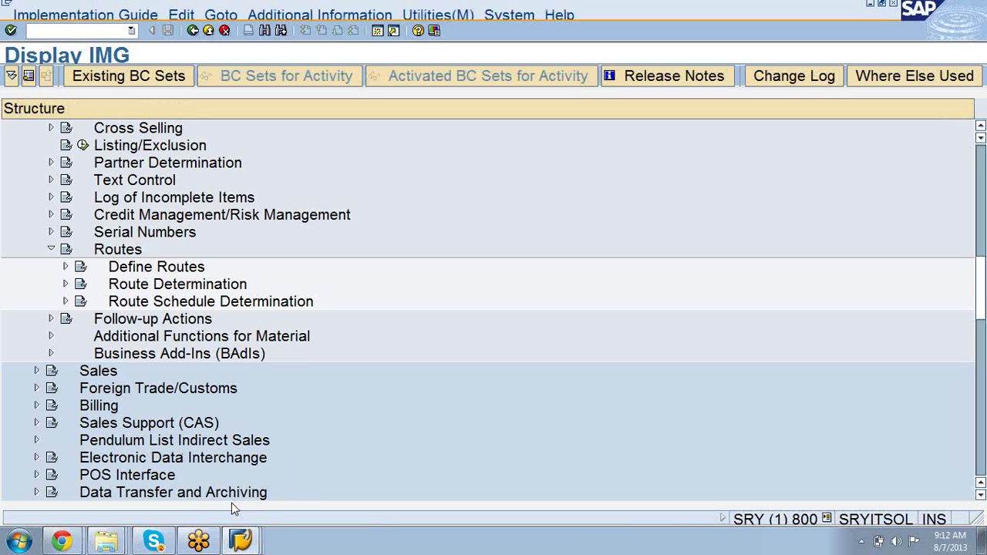
left_click(386, 34)
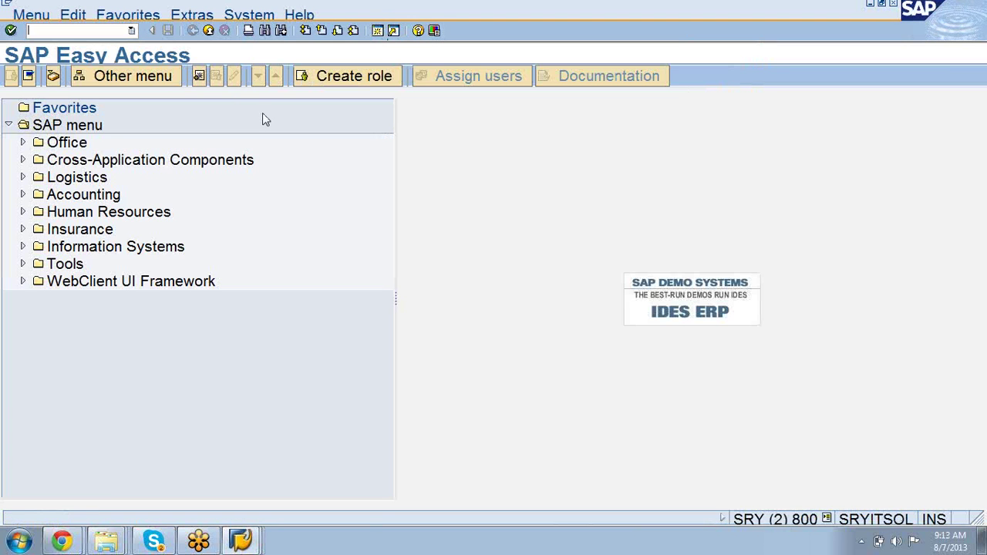
type("va03")
key("Return")
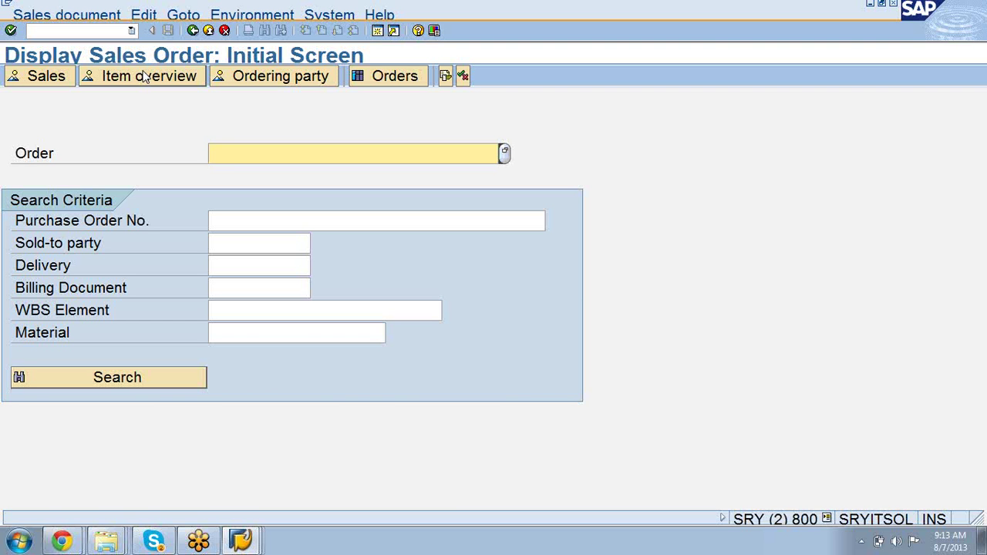
Step: Open the value help for the order number and look through its search variants and the available sales organizations
left_click(144, 76)
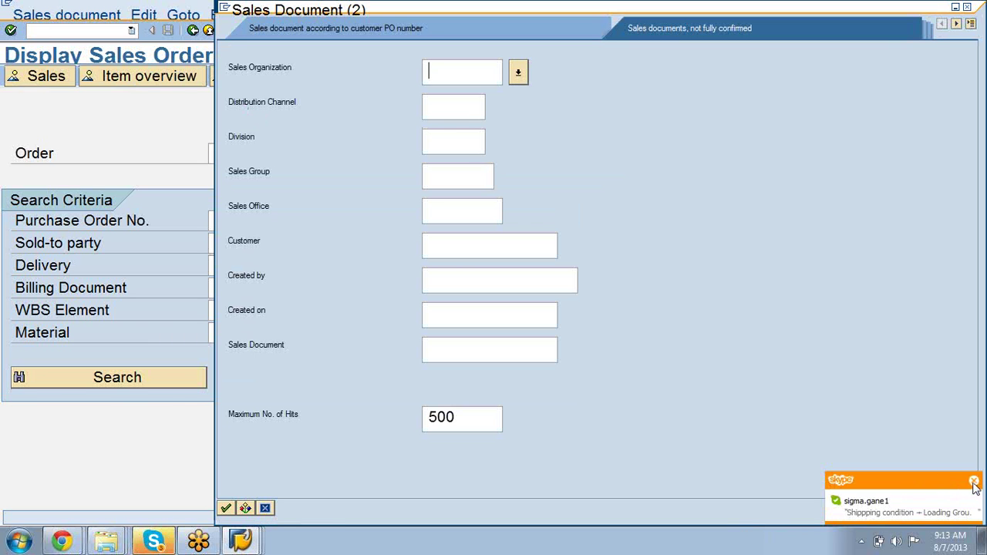
left_click(974, 482)
left_click(519, 73)
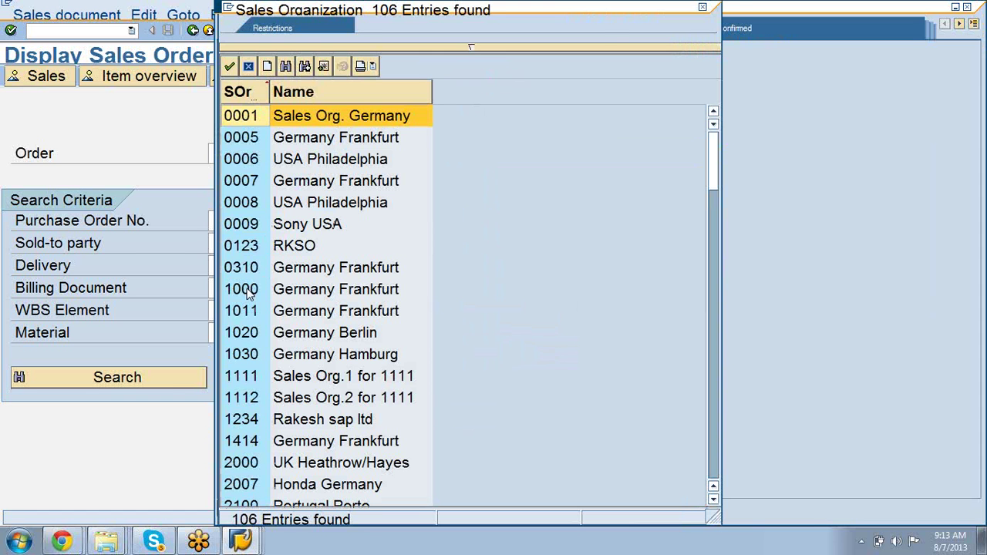
left_click(702, 7)
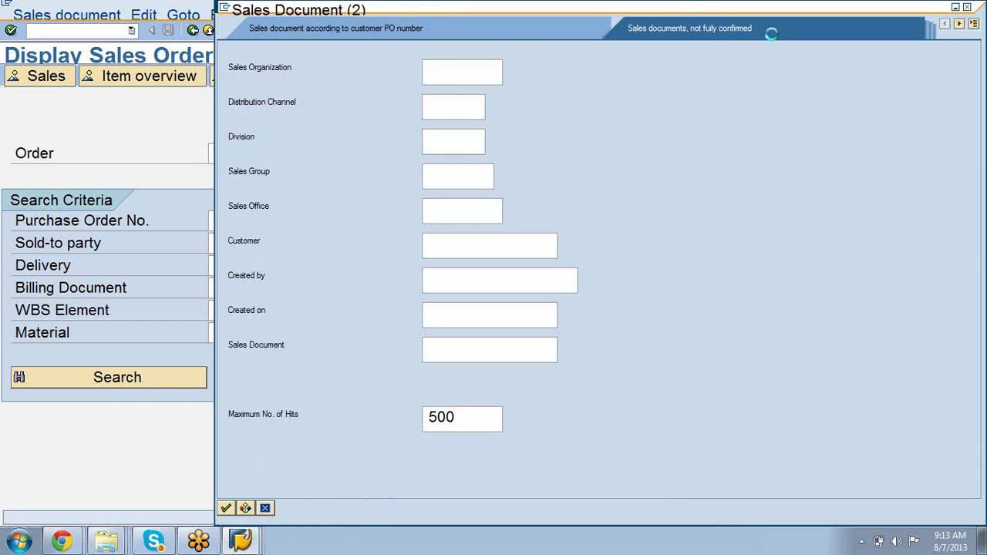
left_click(960, 25)
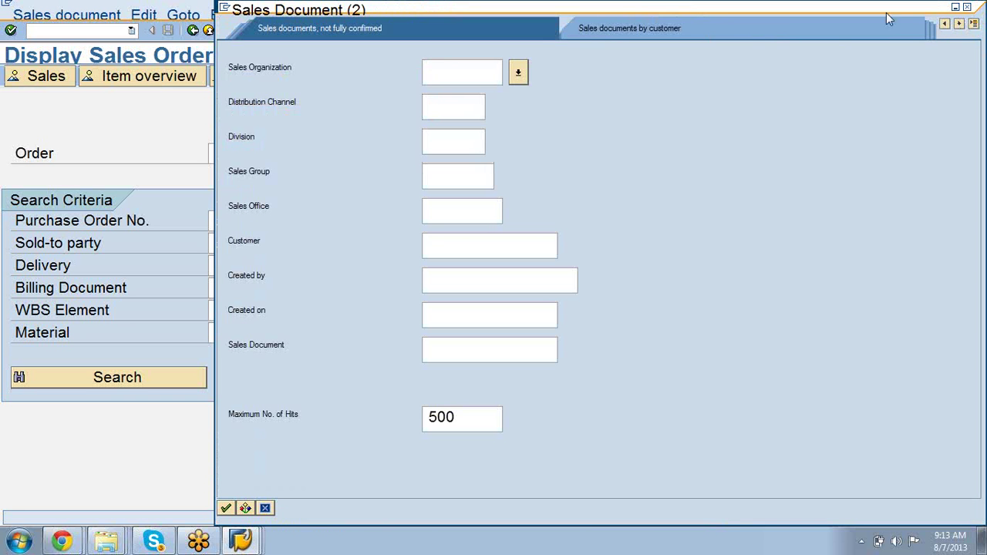
left_click(783, 29)
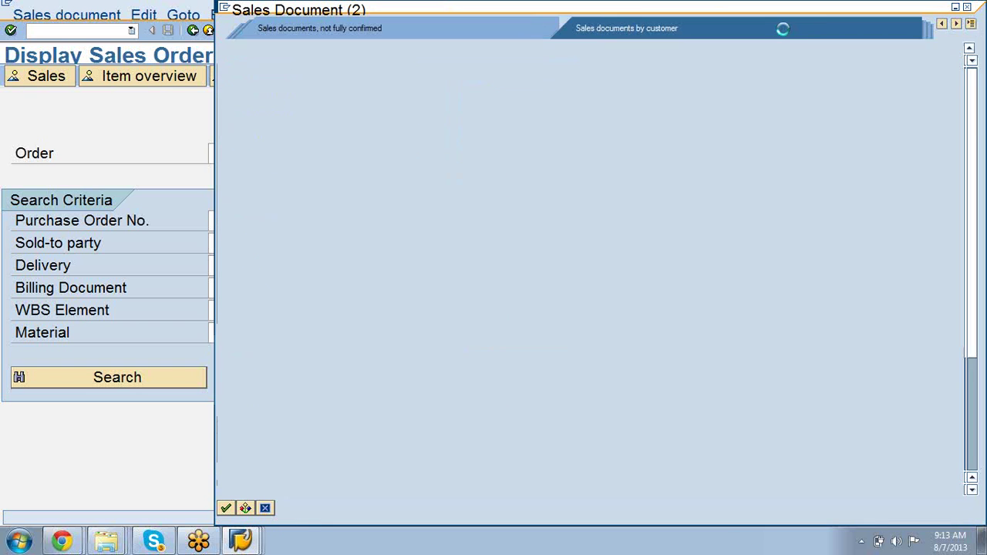
left_click(943, 27)
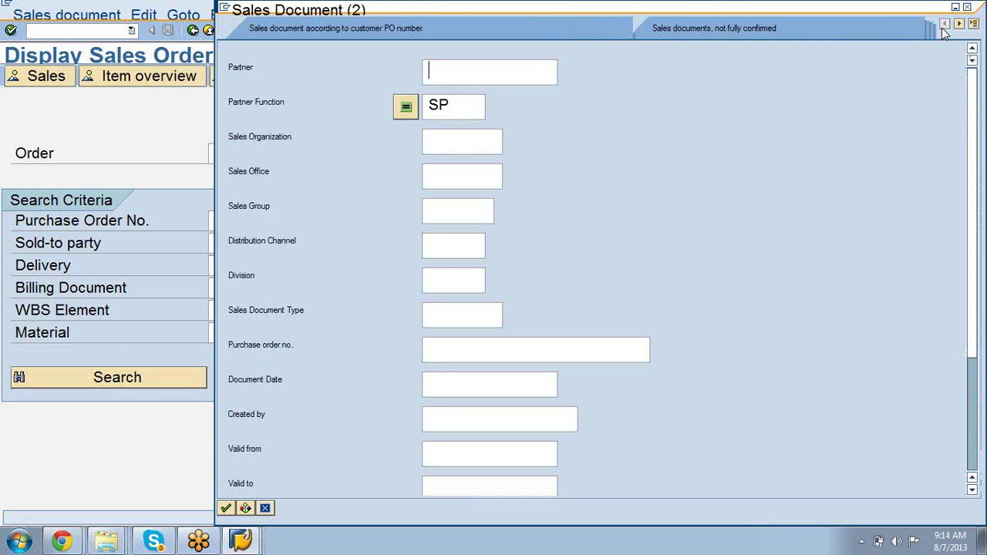
Step: Search sales documents by customer PO number and open a standard order dated 27.01.1997 in sales organization 1000
left_click(542, 27)
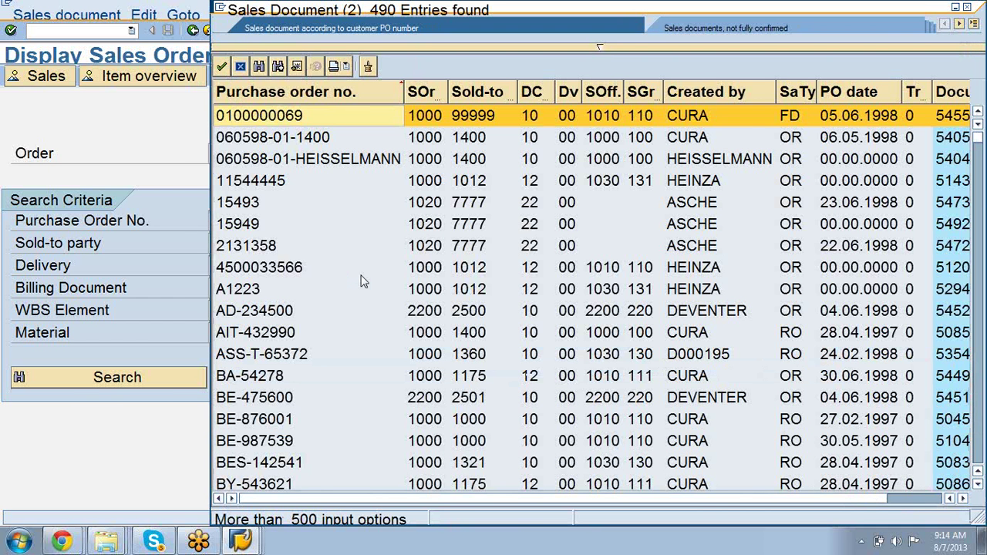
key("Page_Down")
key("Page_Down")
key("Page_Down")
key("Page_Down")
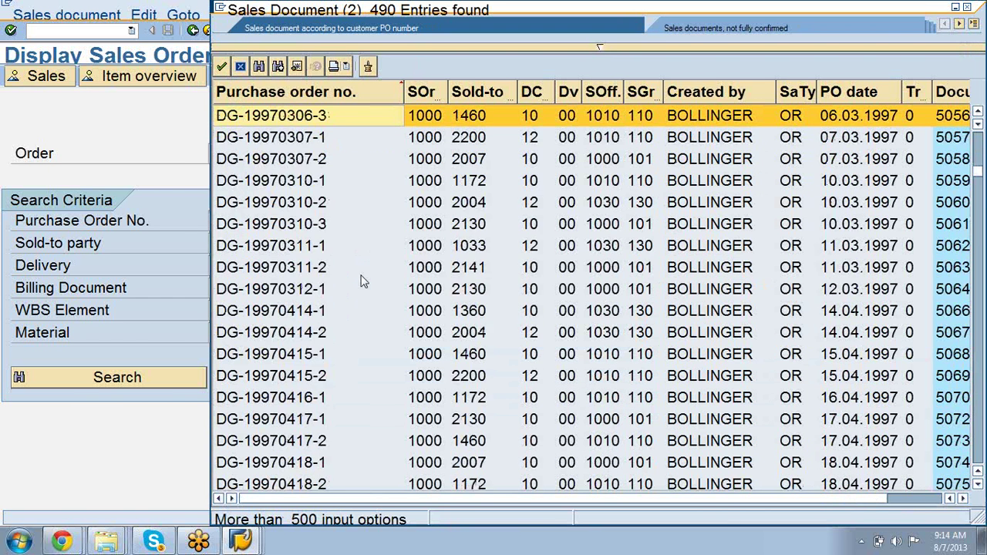
key("Page_Down")
key("Page_Down")
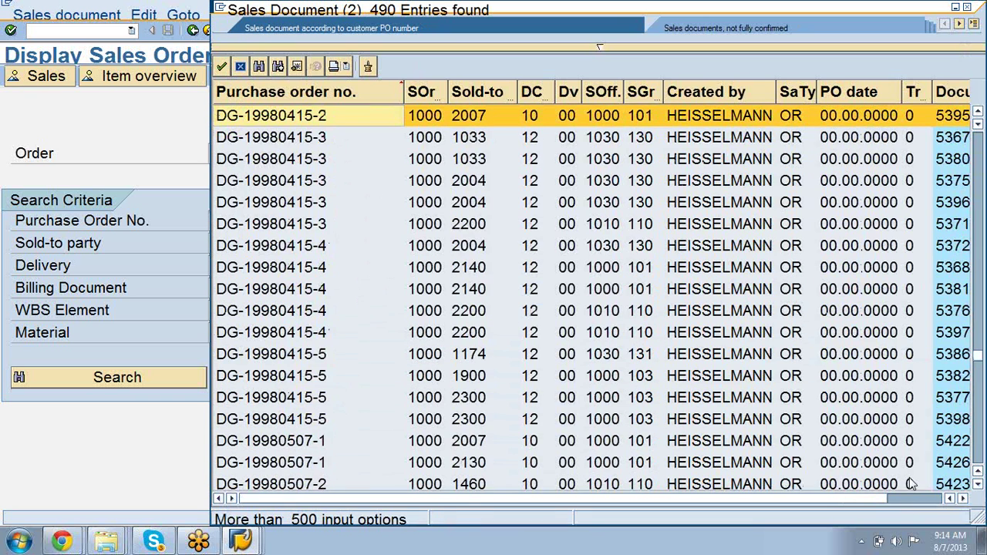
left_click(963, 498)
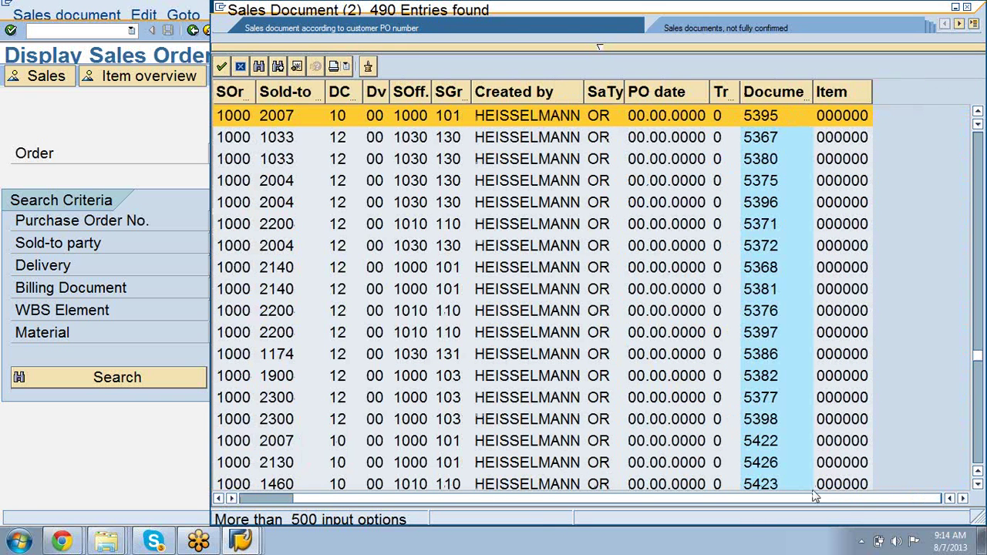
key("Page_Down")
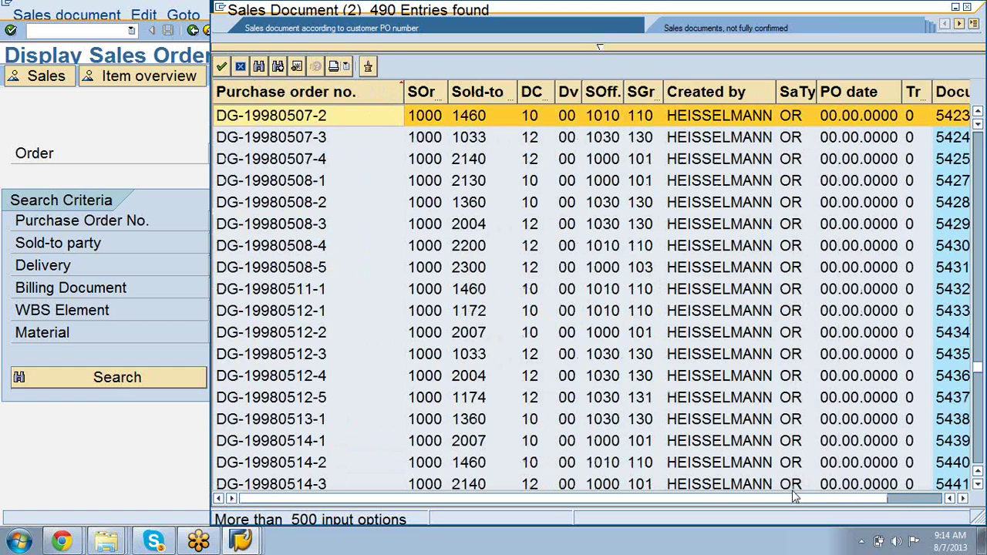
left_click(963, 499)
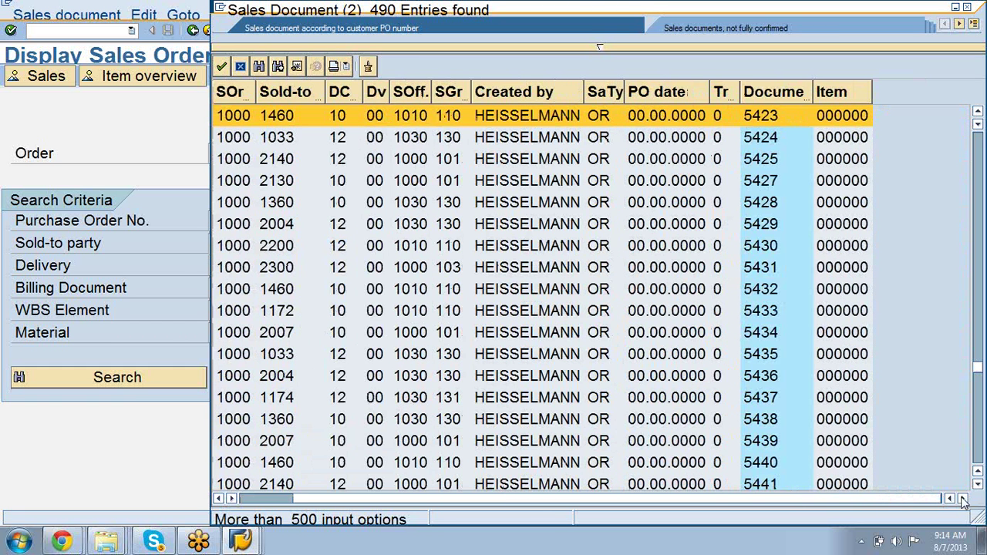
left_click_drag(980, 372, 979, 446)
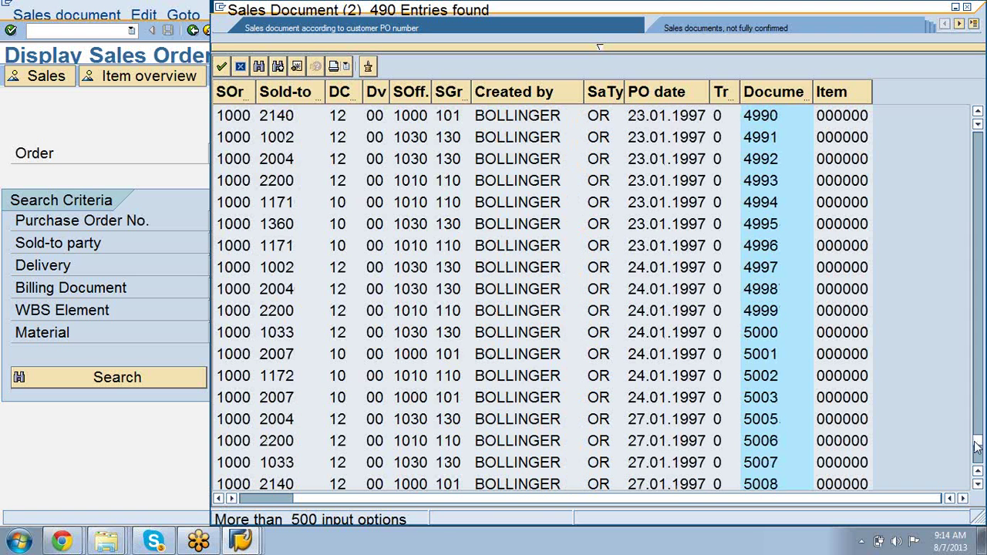
double_click(768, 422)
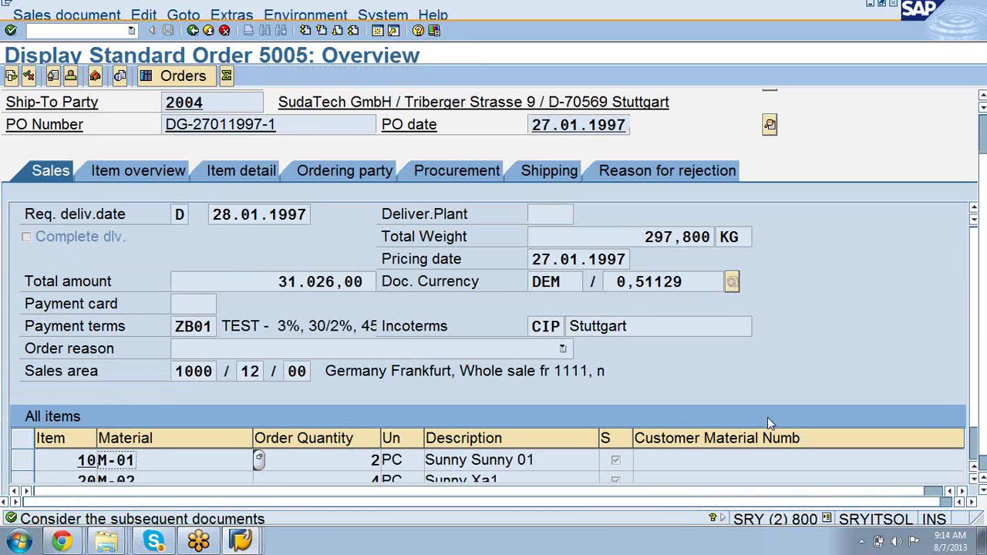
Step: Display the shipping data in the header of the sales order
left_click(229, 19)
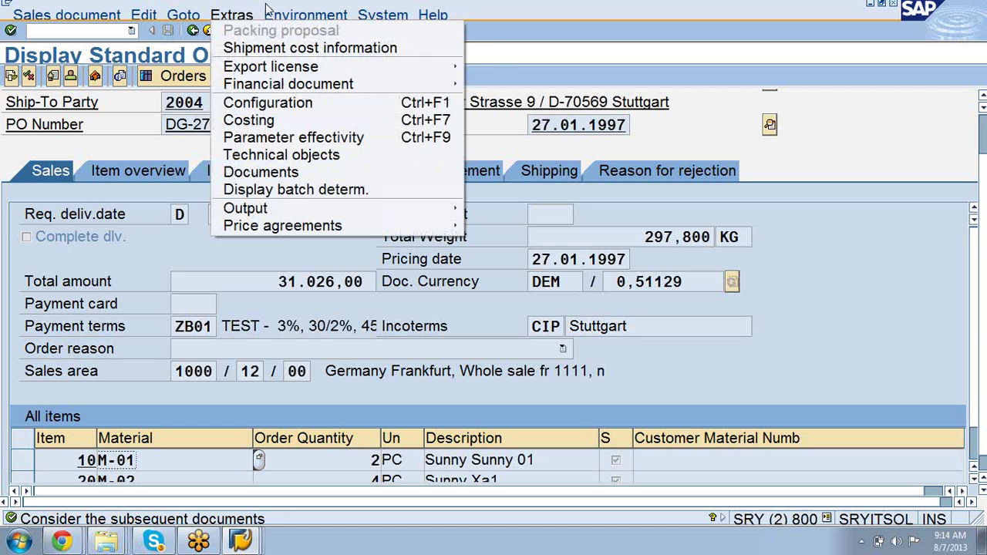
mouse_move(301, 17)
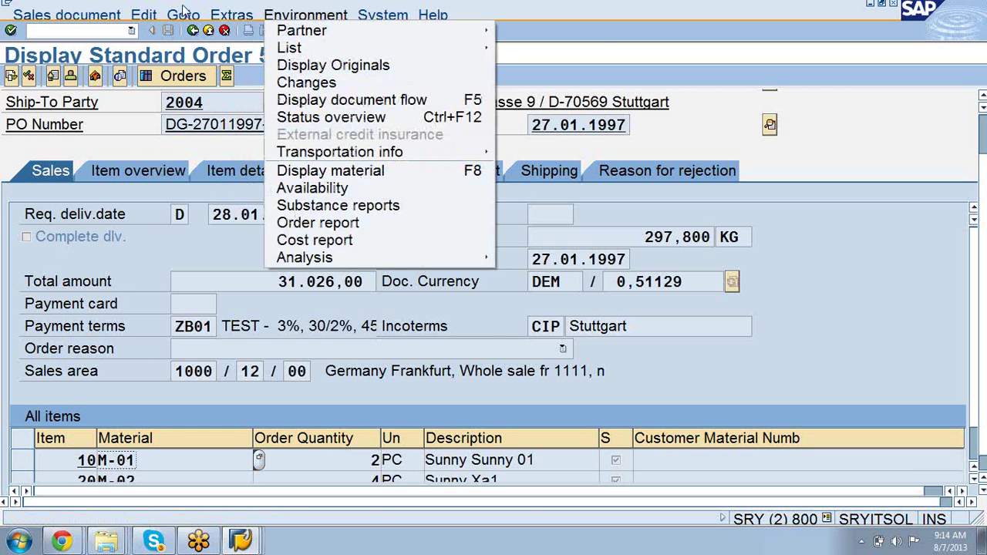
mouse_move(182, 17)
mouse_move(190, 49)
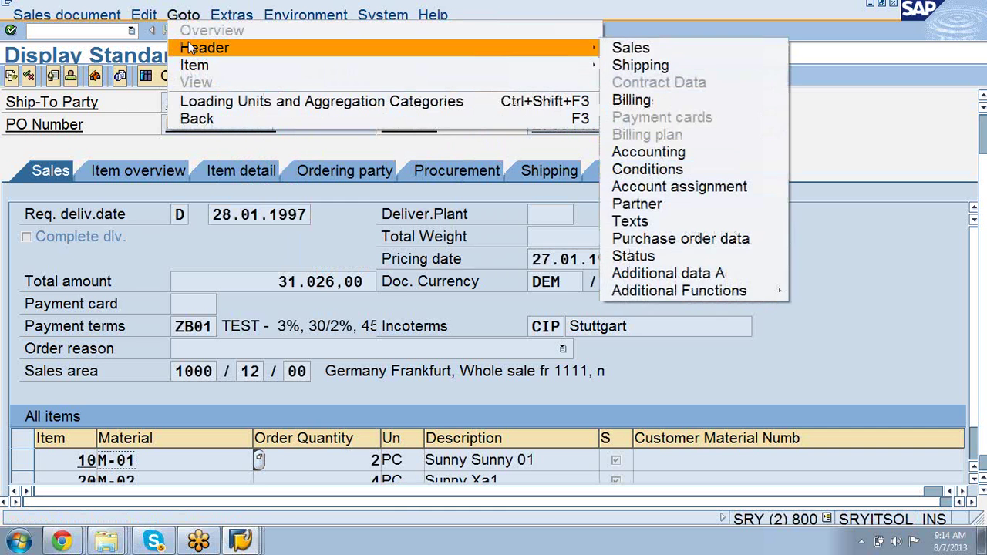
mouse_move(194, 67)
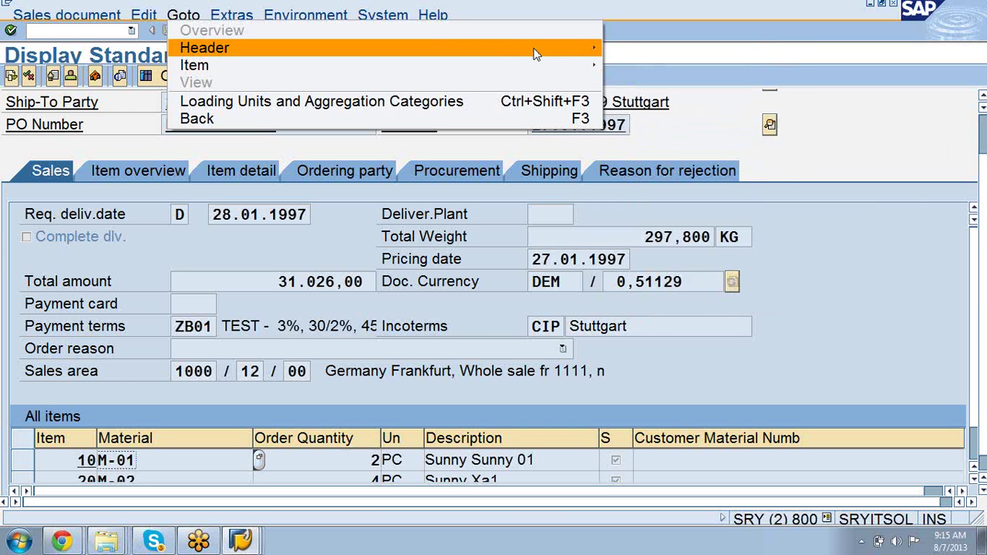
left_click(633, 67)
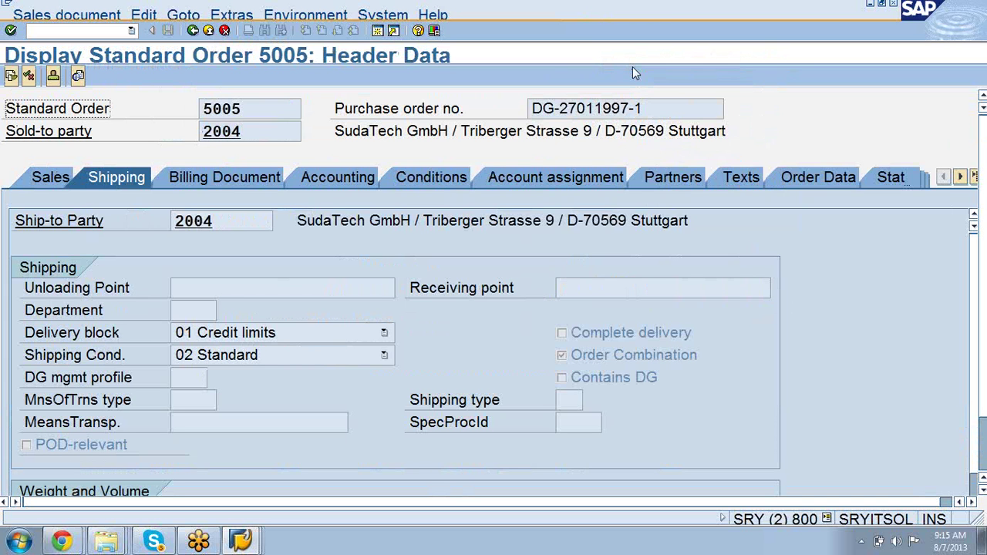
Step: Review the ship-to party, shipping, and weight and volume fields in the order header
left_click(231, 224)
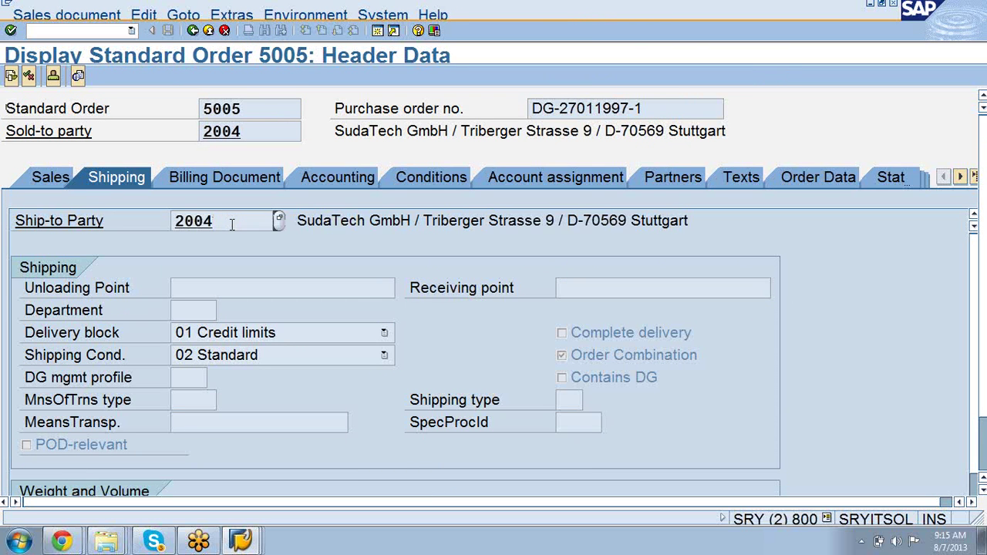
left_click_drag(223, 222, 168, 222)
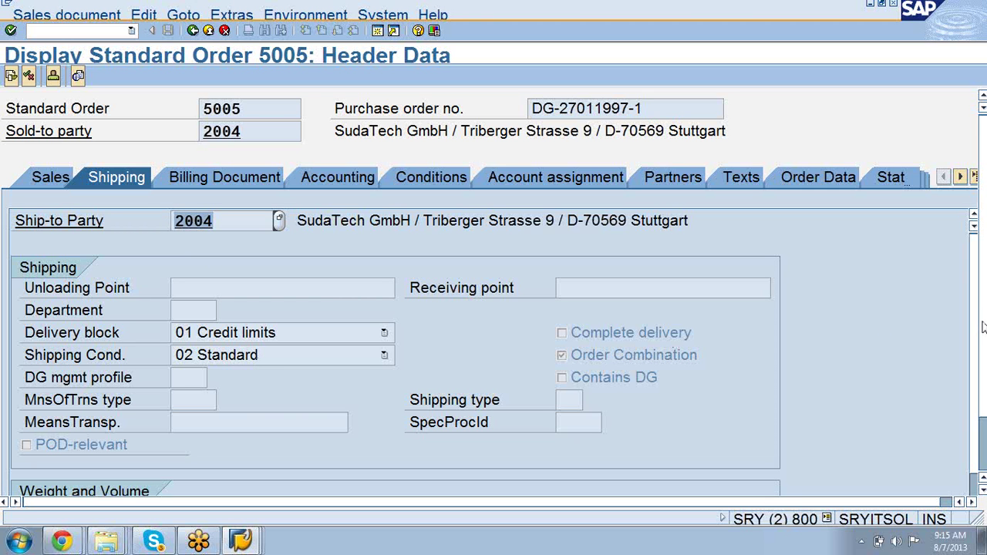
scroll(985, 394, "down", 3)
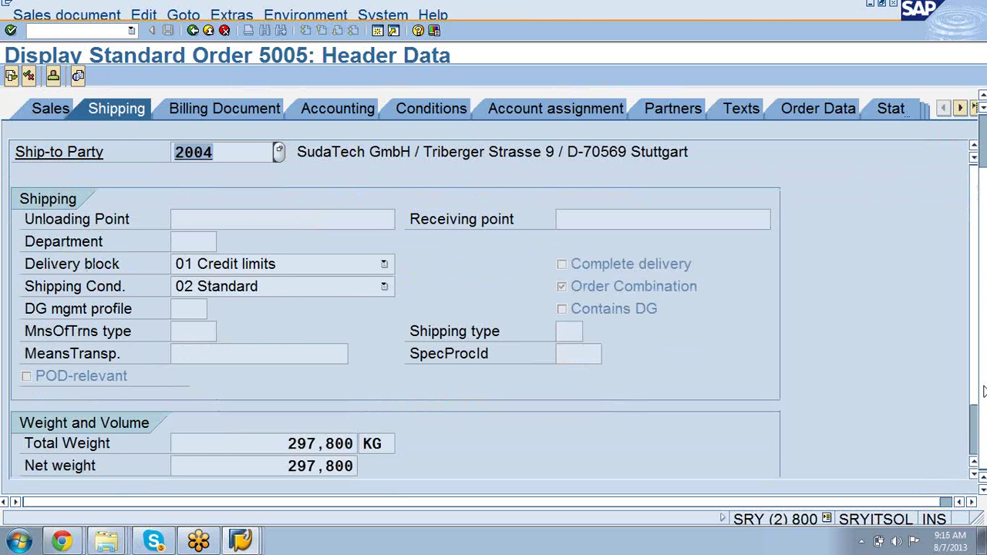
scroll(985, 394, "up", 3)
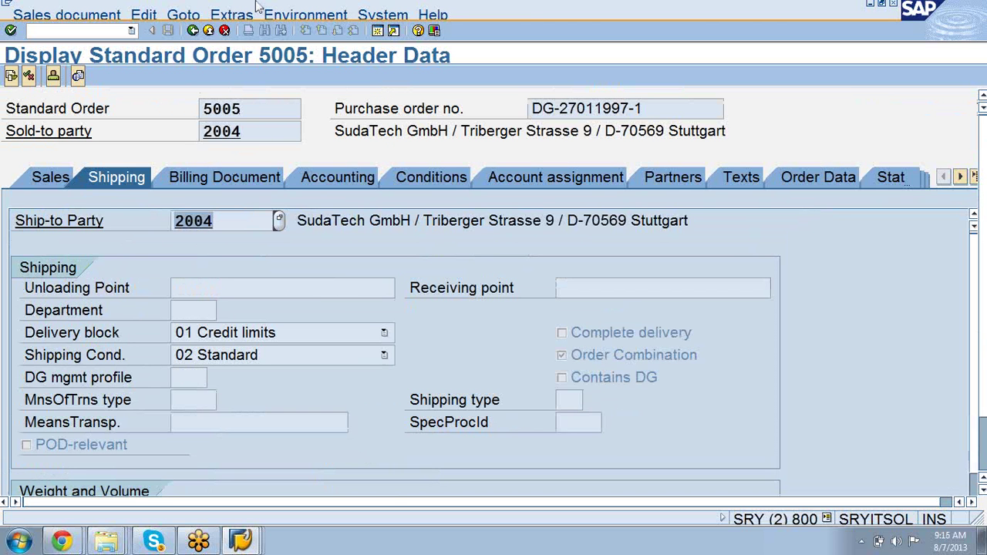
left_click(232, 15)
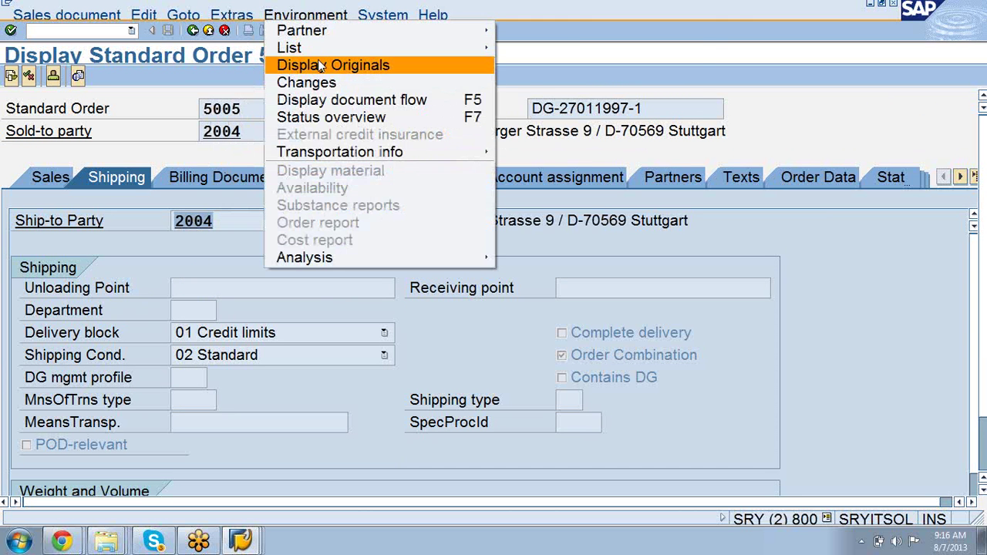
mouse_move(305, 31)
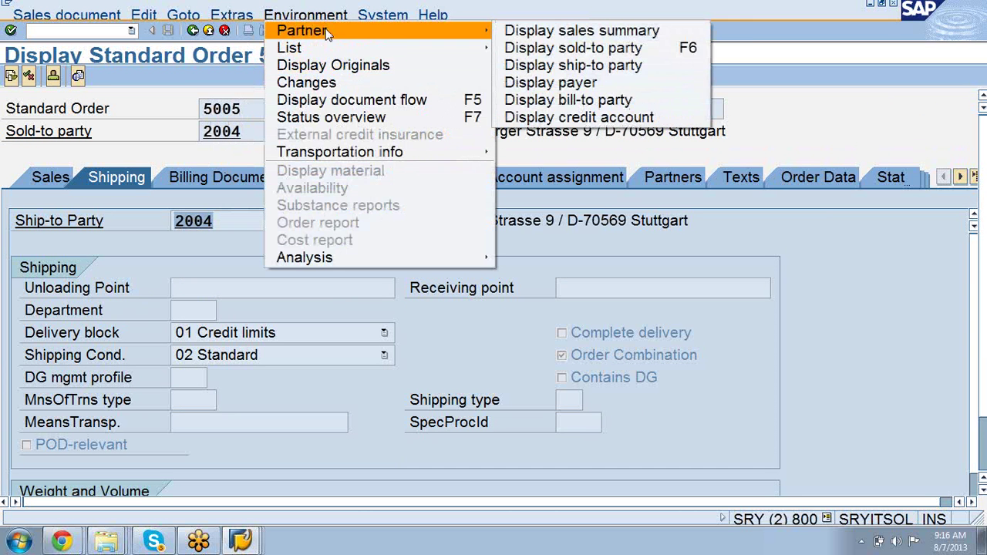
mouse_move(183, 15)
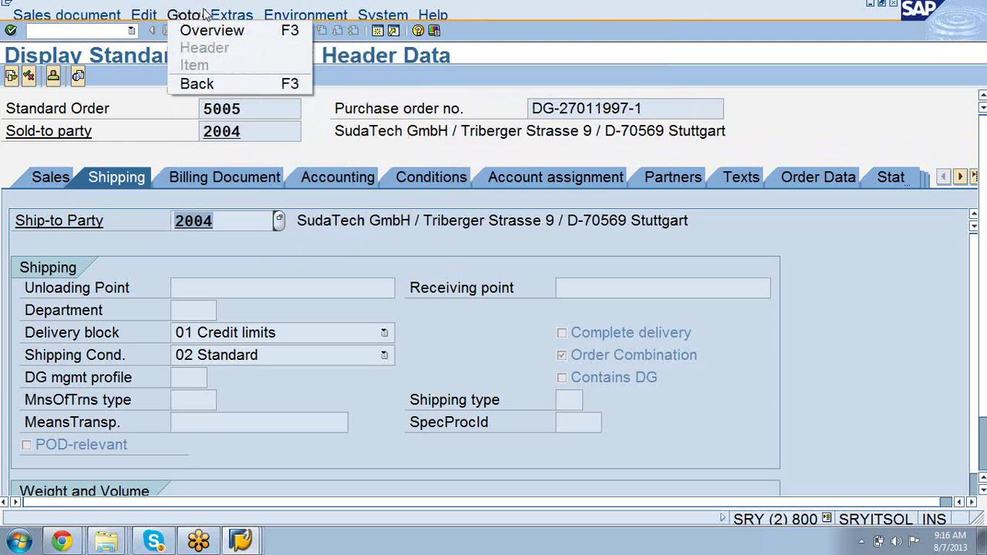
left_click(347, 101)
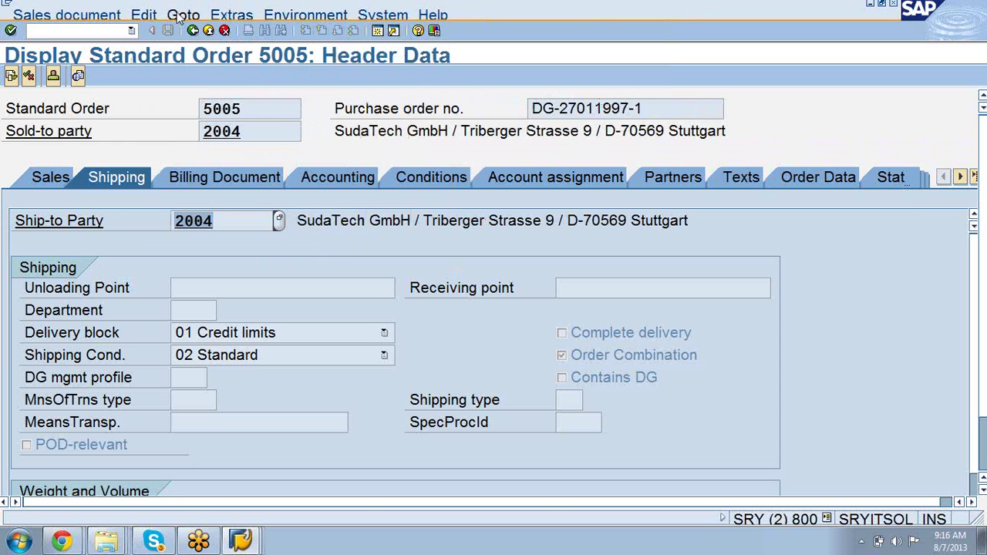
Step: View the output messages of the order, close the list, and return to the order overview
left_click(79, 78)
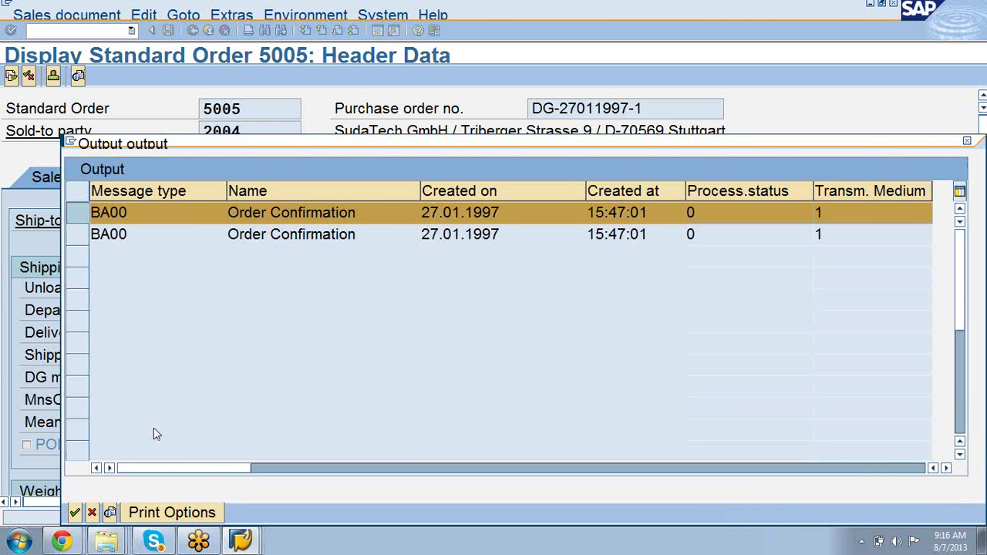
left_click(91, 513)
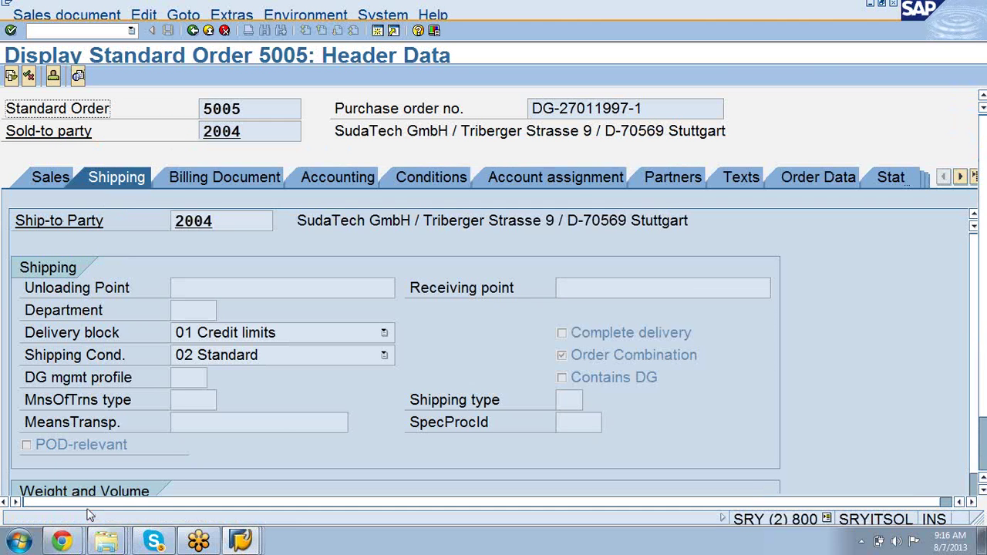
left_click(193, 30)
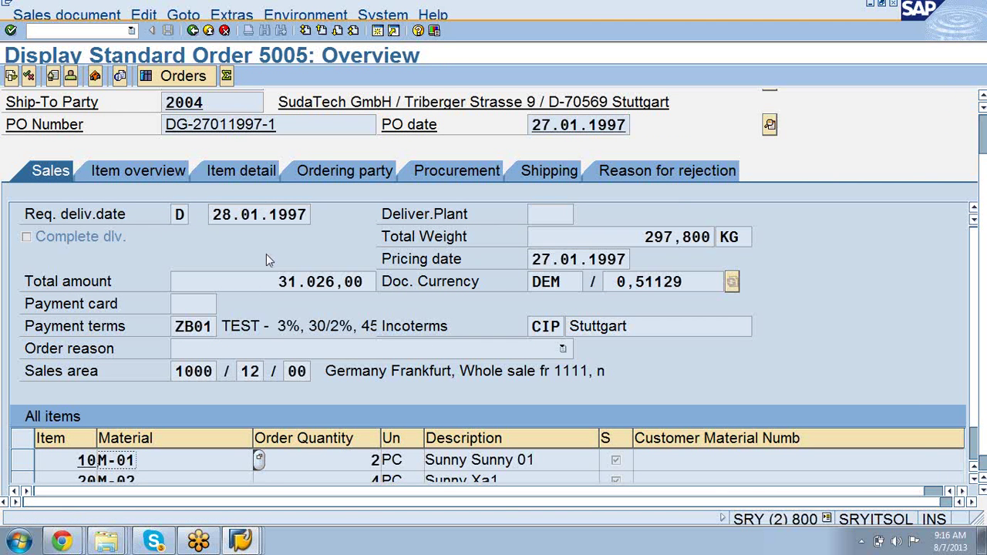
Step: Display the shipping overview of the order items and widen the shipping point column beside Route
left_click(566, 173)
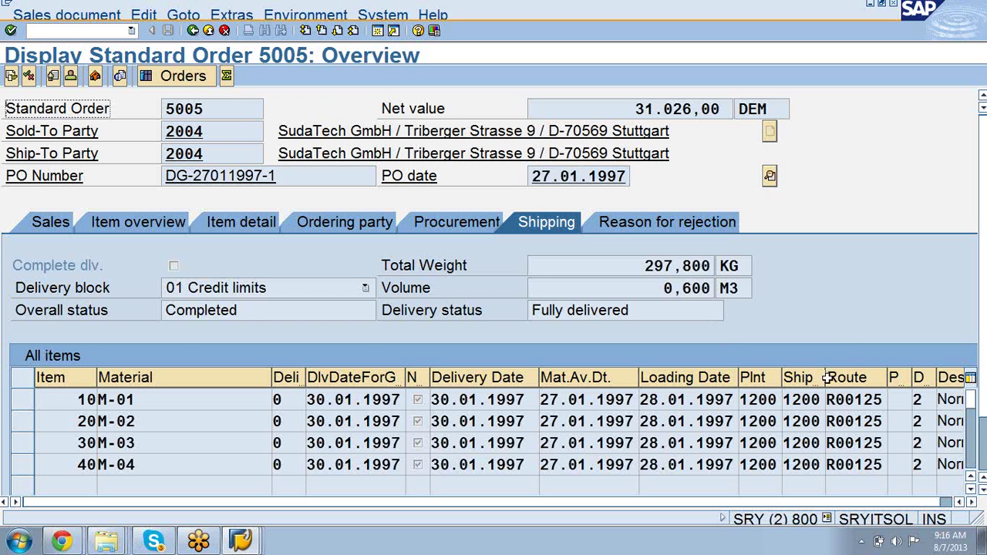
left_click_drag(827, 377, 870, 371)
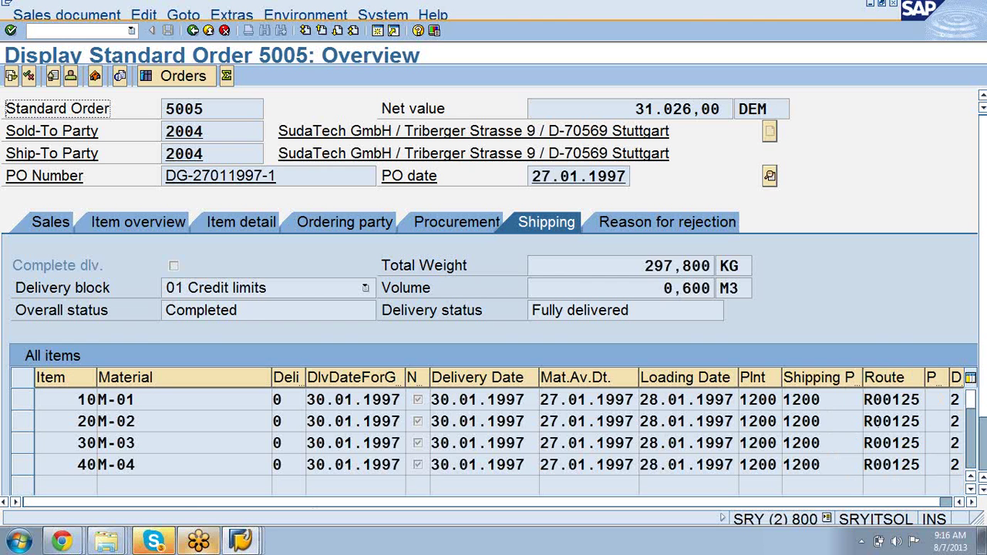
left_click(982, 101)
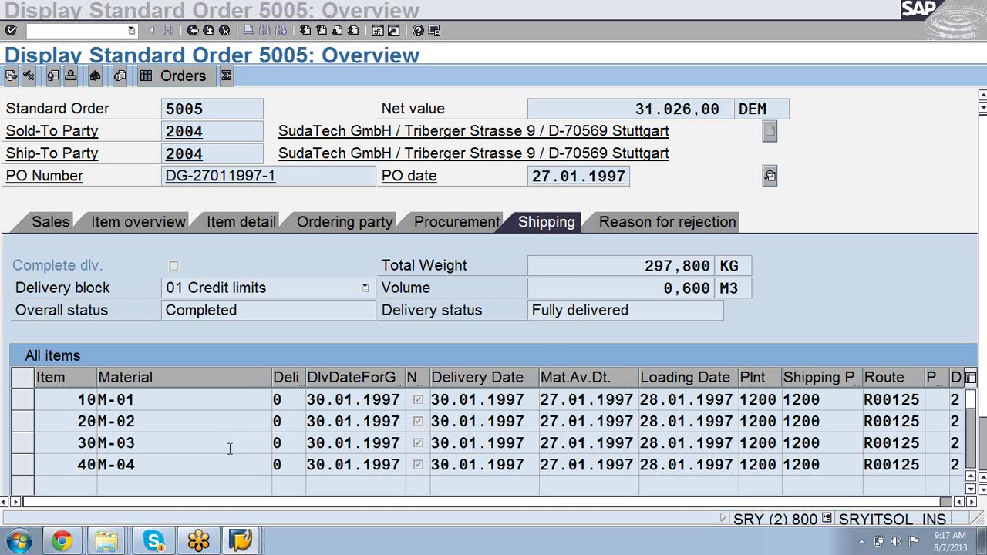
left_click(719, 384)
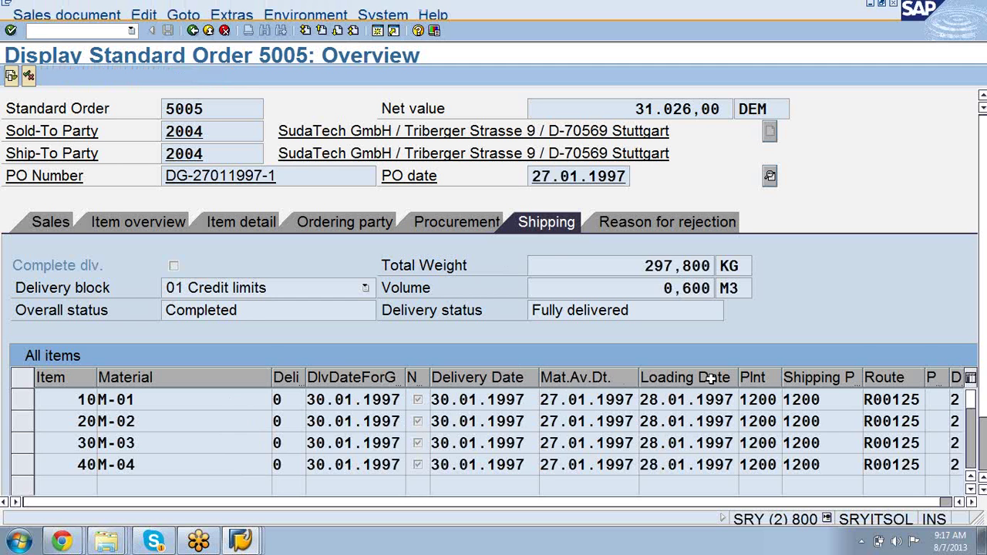
Step: Examine the item overview columns of the order, from order quantity and plant through billing block status to the material groups
left_click(110, 219)
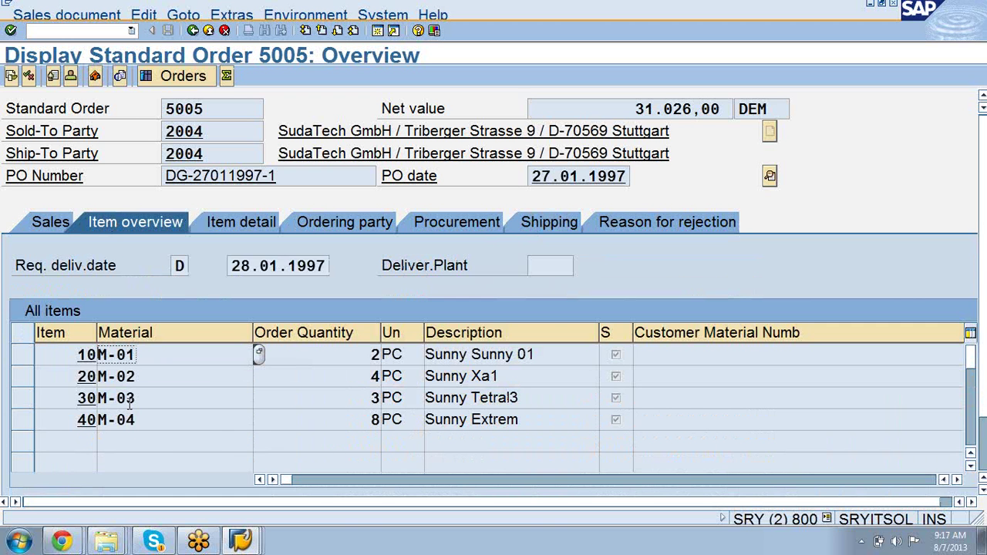
left_click(957, 480)
left_click(958, 480)
left_click(958, 480)
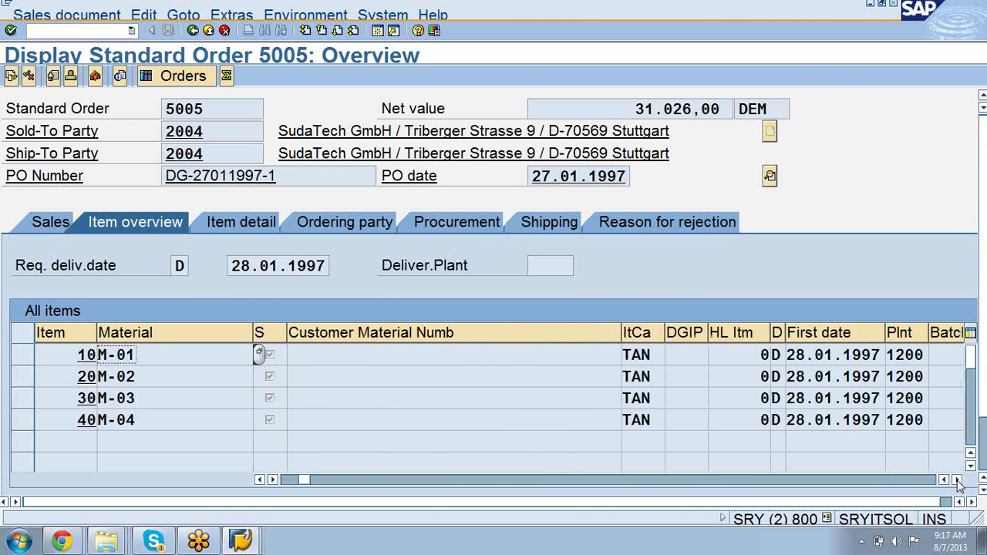
left_click(957, 480)
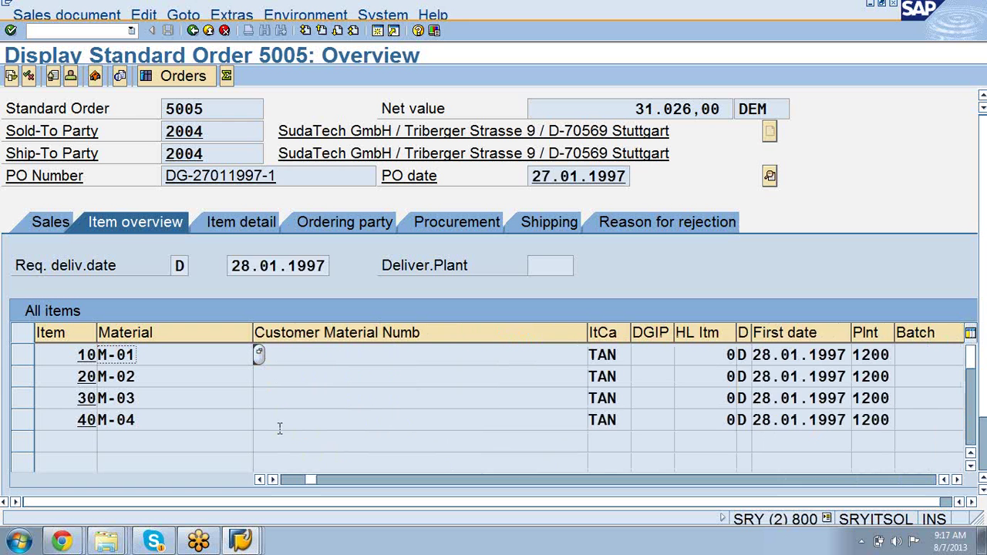
left_click(260, 480)
left_click(260, 480)
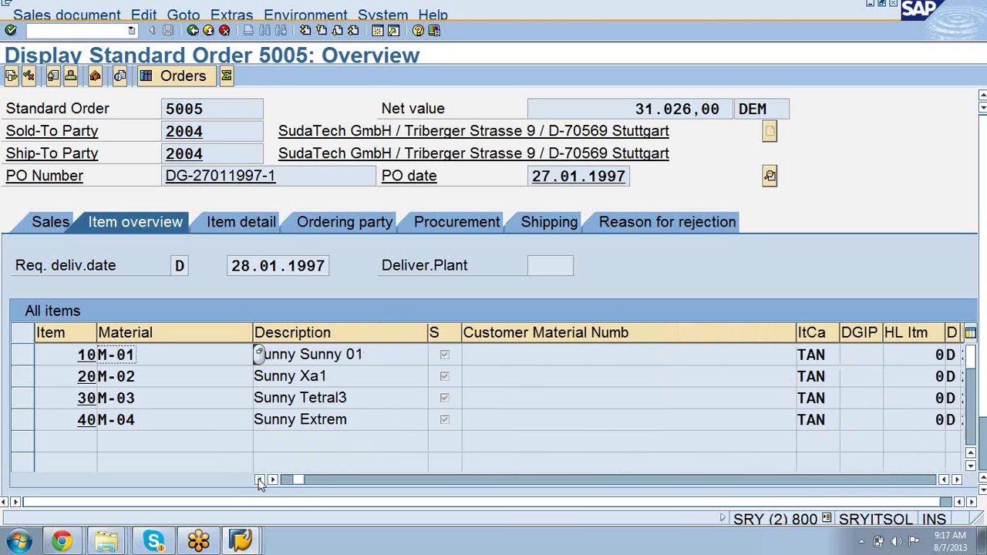
left_click(260, 479)
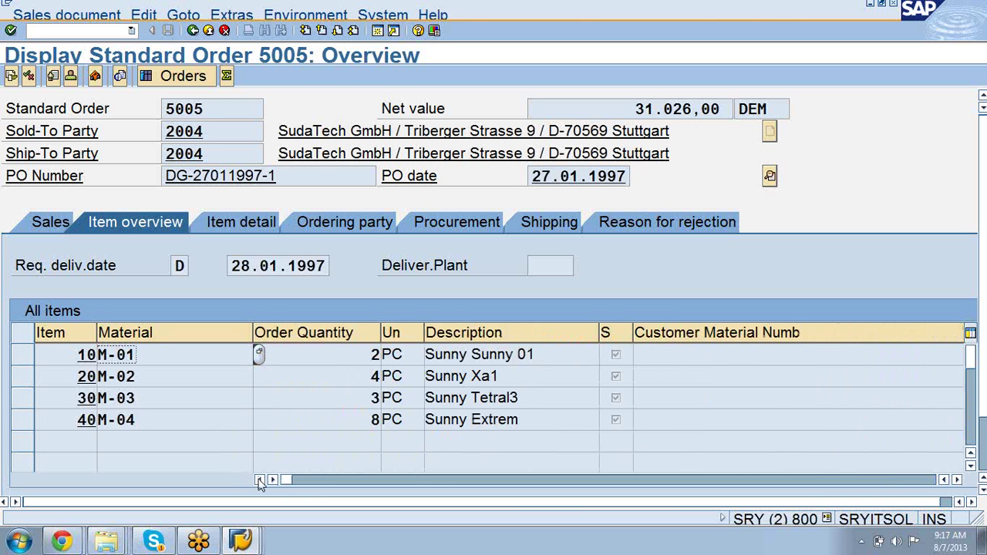
left_click(958, 479)
left_click(957, 480)
left_click(958, 479)
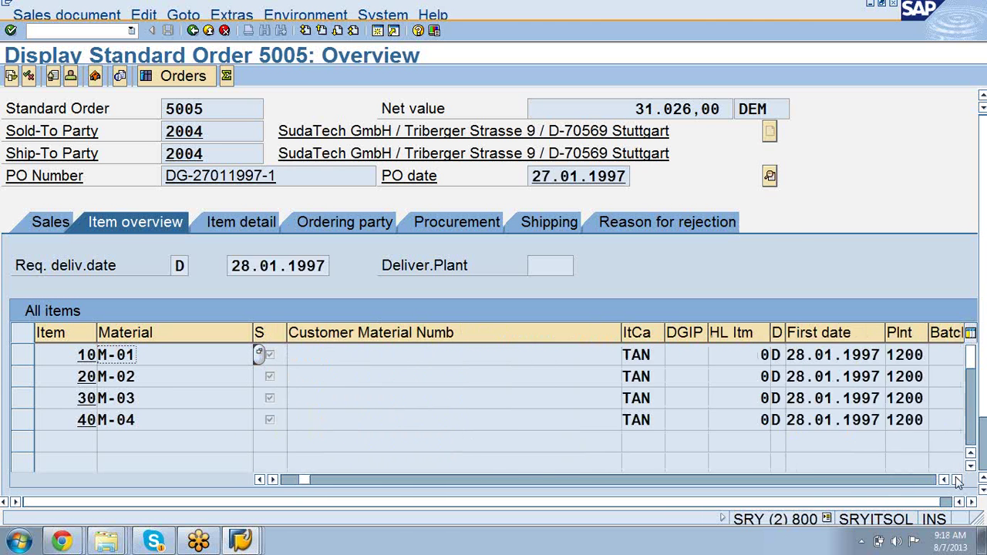
left_click(957, 479)
left_click(957, 480)
left_click(958, 480)
left_click(958, 480)
left_click(957, 479)
left_click(958, 480)
left_click(957, 480)
left_click(958, 480)
left_click(958, 479)
left_click(957, 480)
left_click(957, 480)
left_click(958, 480)
left_click(957, 480)
left_click(957, 480)
left_click(958, 480)
left_click(958, 479)
left_click(957, 480)
left_click(957, 479)
left_click(958, 480)
left_click(958, 480)
left_click(957, 480)
left_click(957, 480)
left_click(957, 480)
left_click(957, 479)
left_click(958, 480)
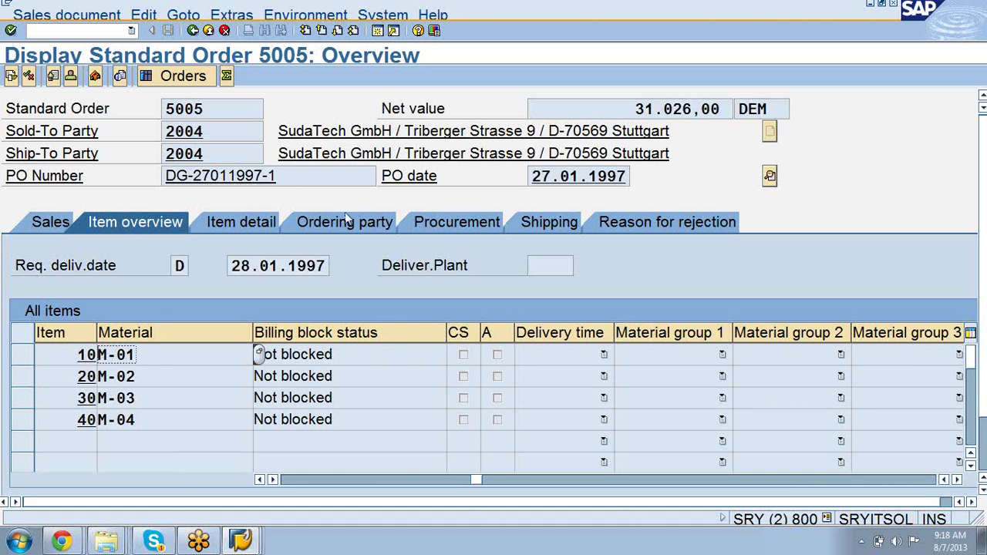
Step: Display the order's shipping overview, start transaction VA01 in a new session, and set the order type to OR
left_click(546, 223)
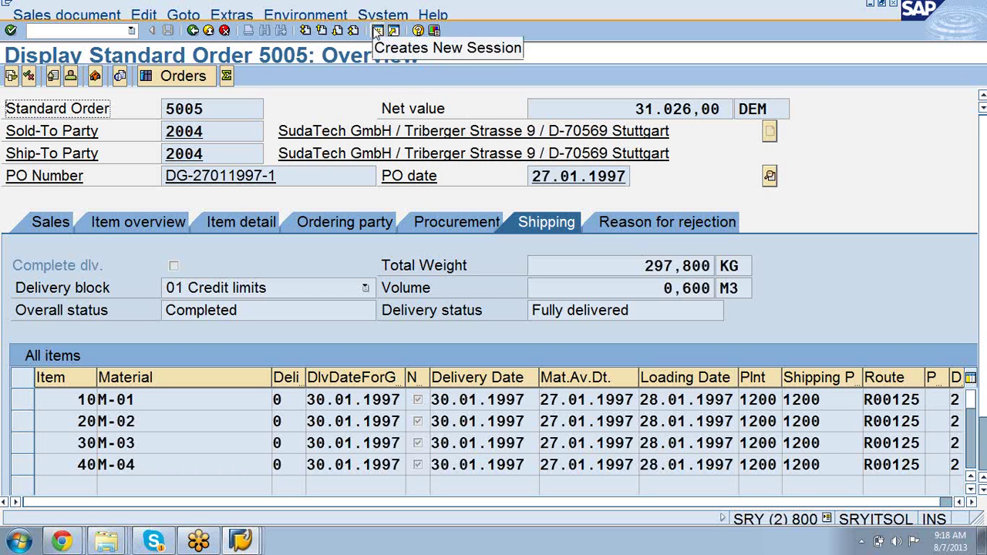
left_click(377, 31)
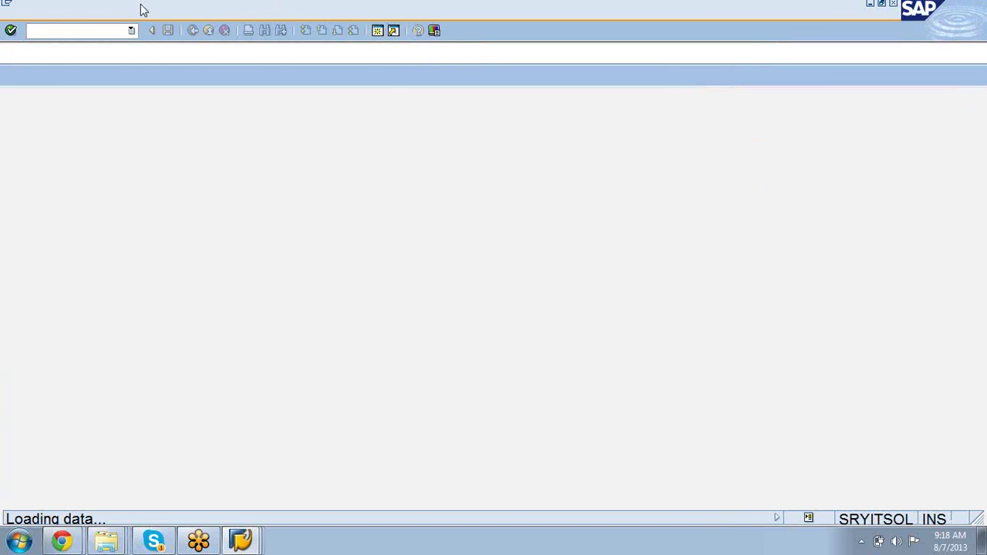
type("va01")
key("Return")
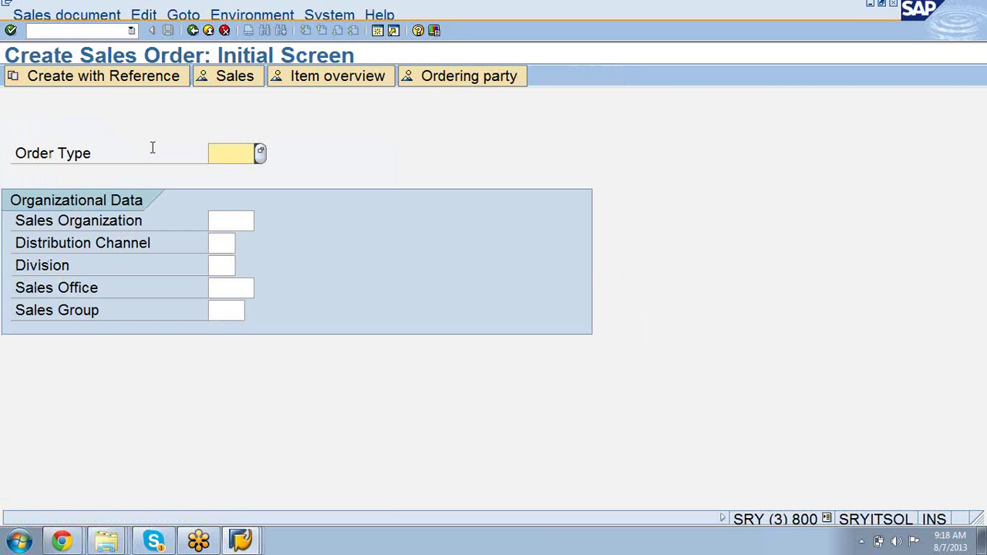
type("or")
key("Tab")
left_click(152, 148)
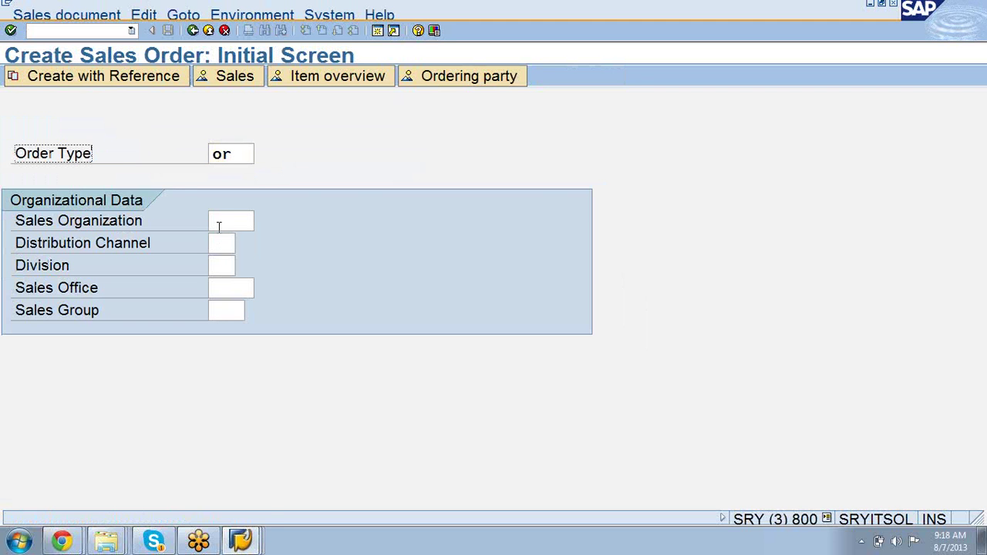
Step: Switch back to the displayed standard order and look up its sales area in the sales overview
left_click(241, 540)
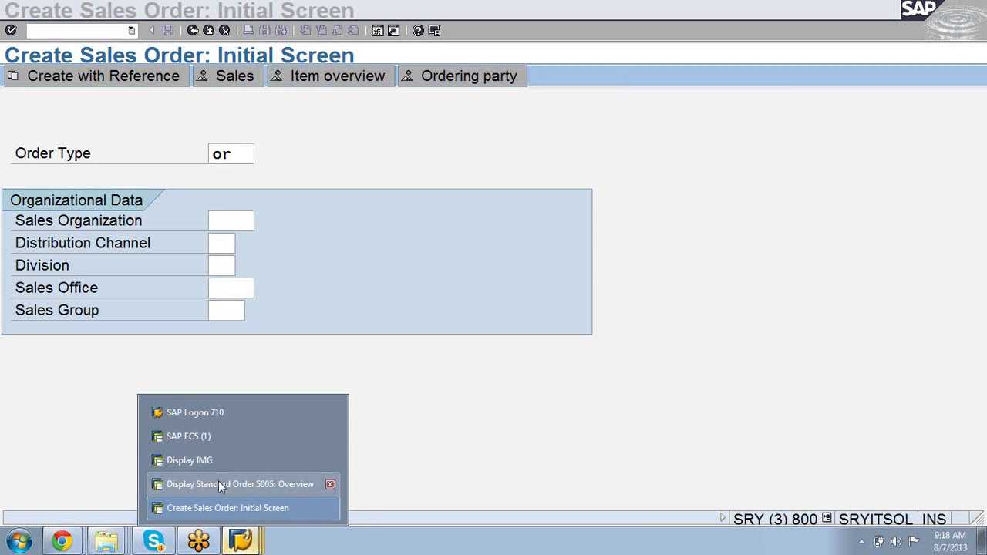
left_click(220, 484)
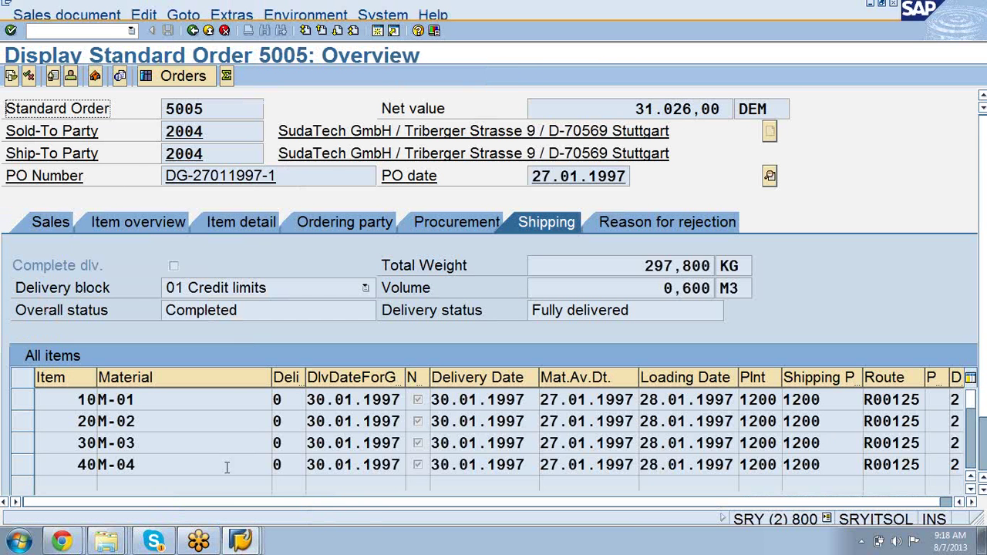
left_click(44, 225)
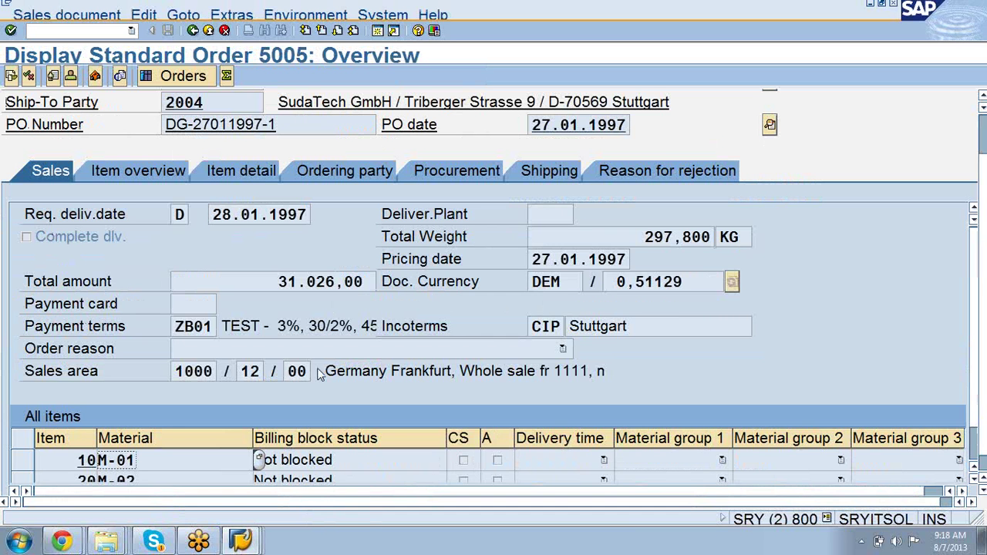
Step: Enter sales organization 1000, distribution channel 12 and division 00 for the new sales order, and continue to its overview
left_click(239, 542)
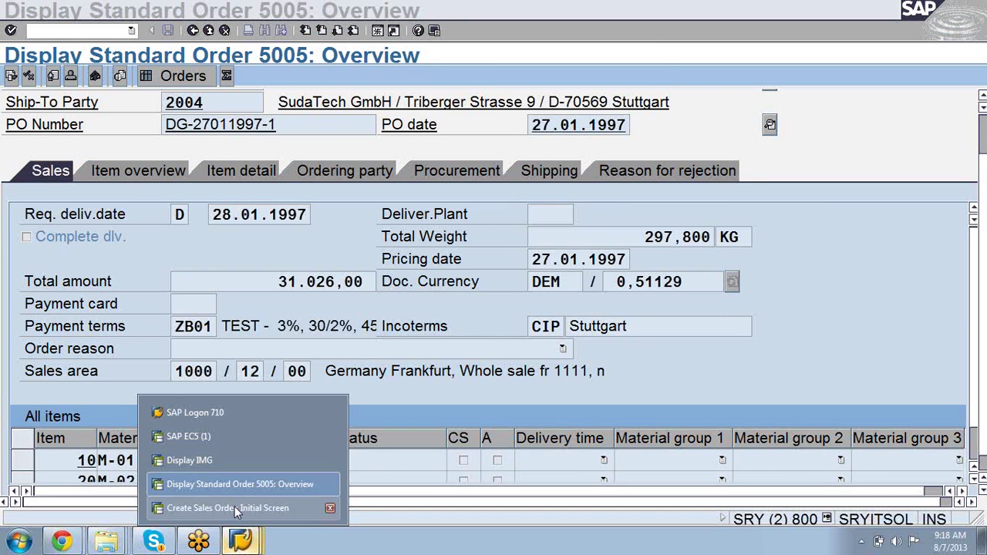
left_click(235, 506)
left_click(229, 221)
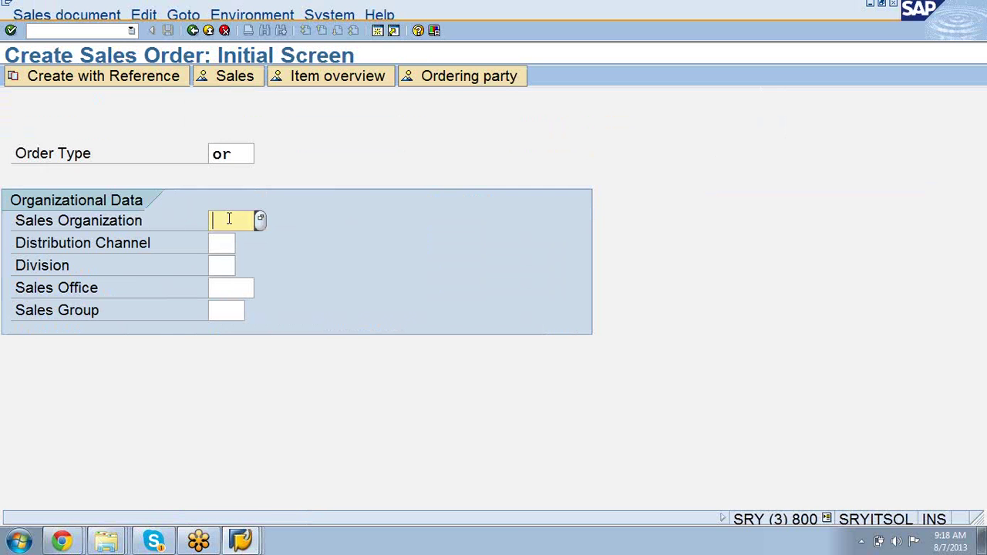
type("1000")
key("Tab")
type("12")
key("Tab")
type("00")
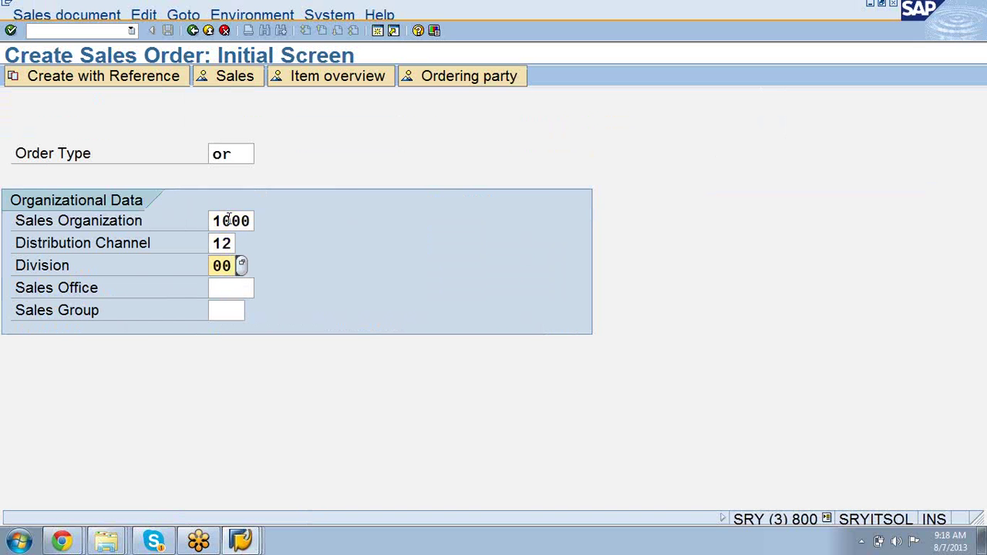
key("Return")
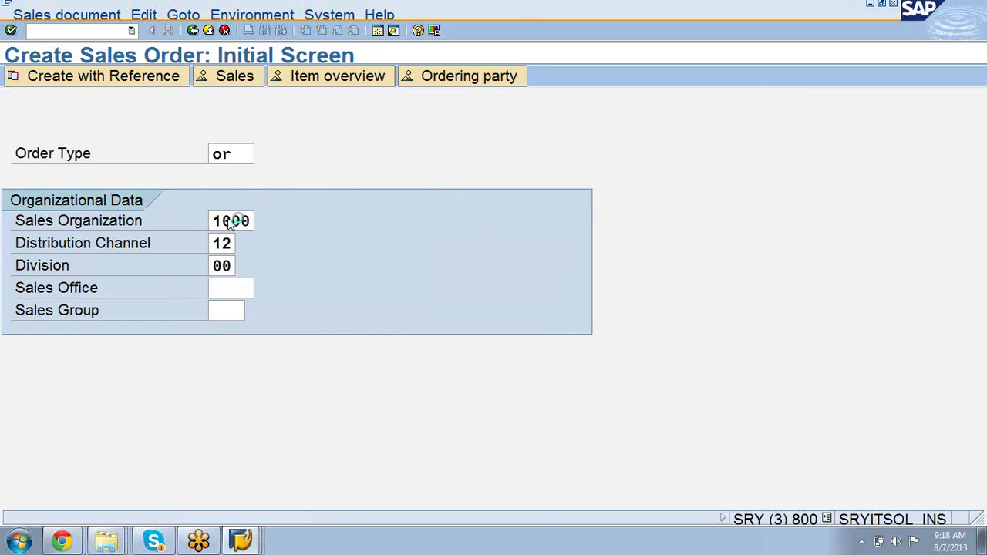
Step: Try to enter a customer number as the new order's sold-to party
type("2")
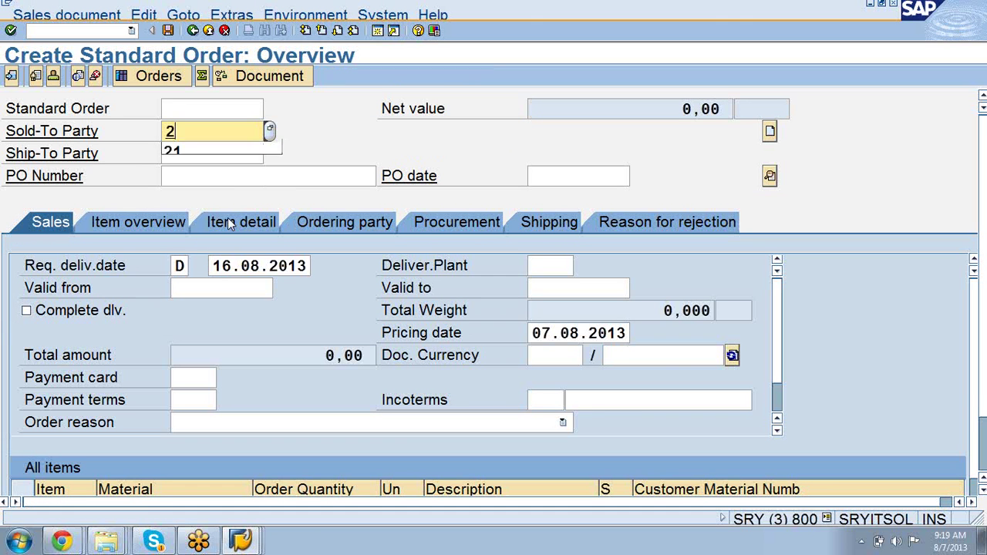
type("005")
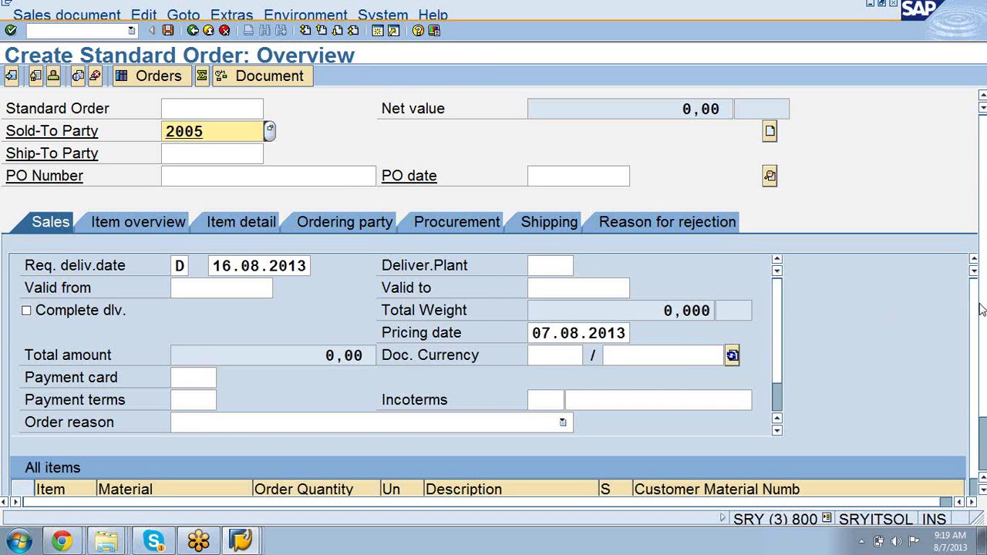
scroll(986, 308, "down", 1)
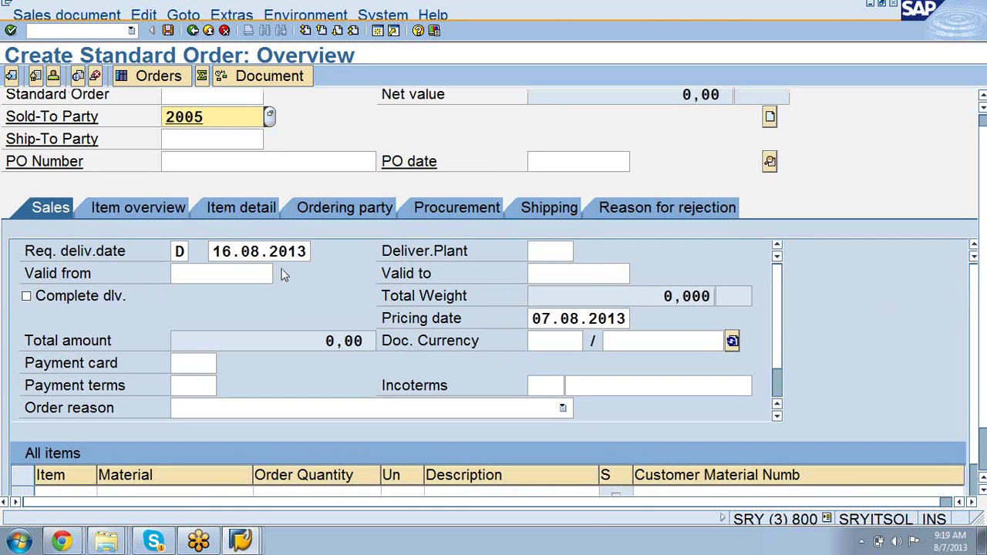
key("Return")
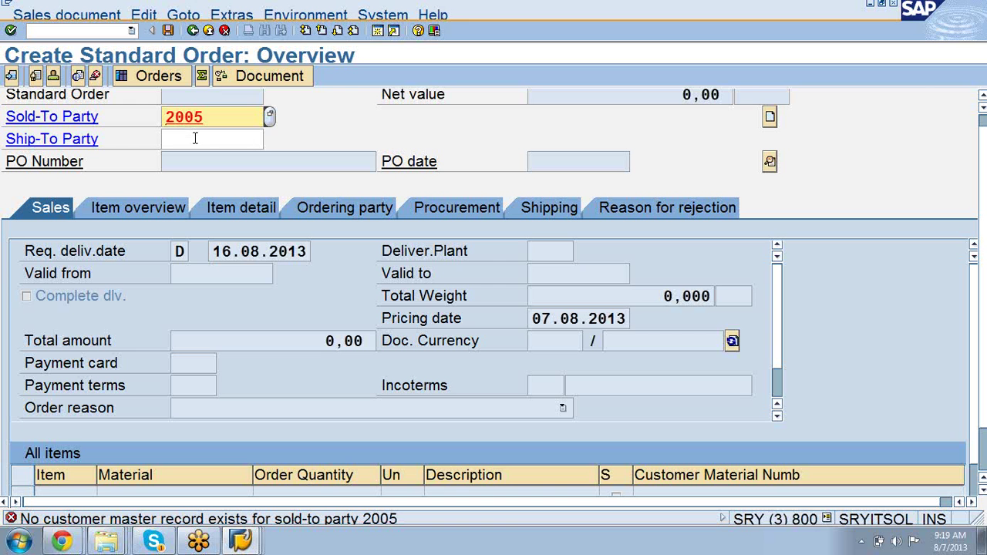
left_click(195, 138)
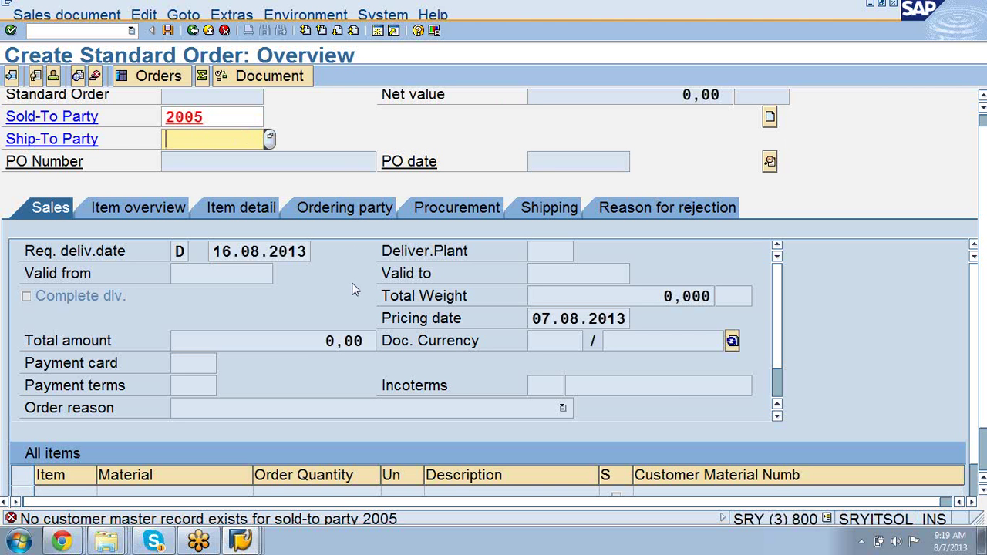
Step: Check the customer number in the displayed order and correct the new order's sold-to party to match it
left_click(242, 543)
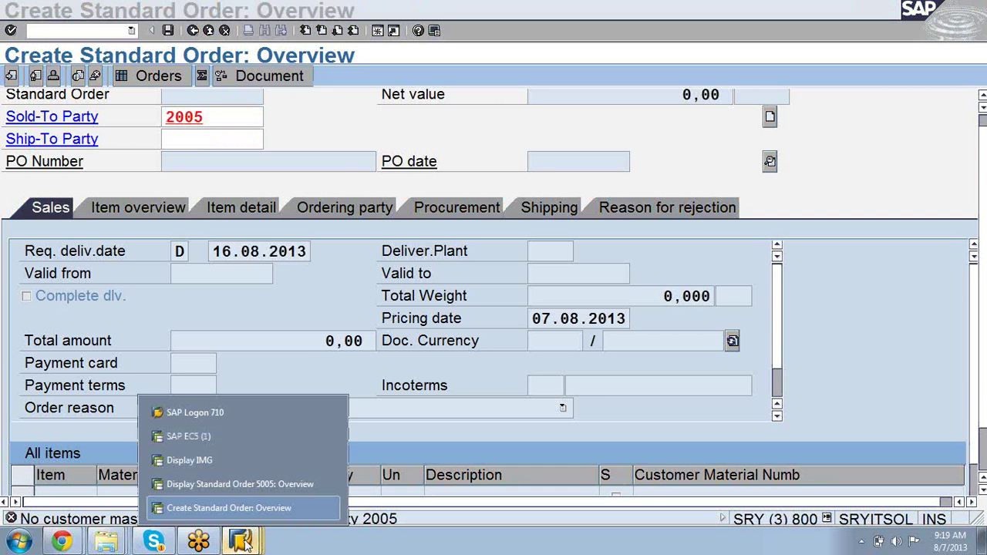
left_click(229, 482)
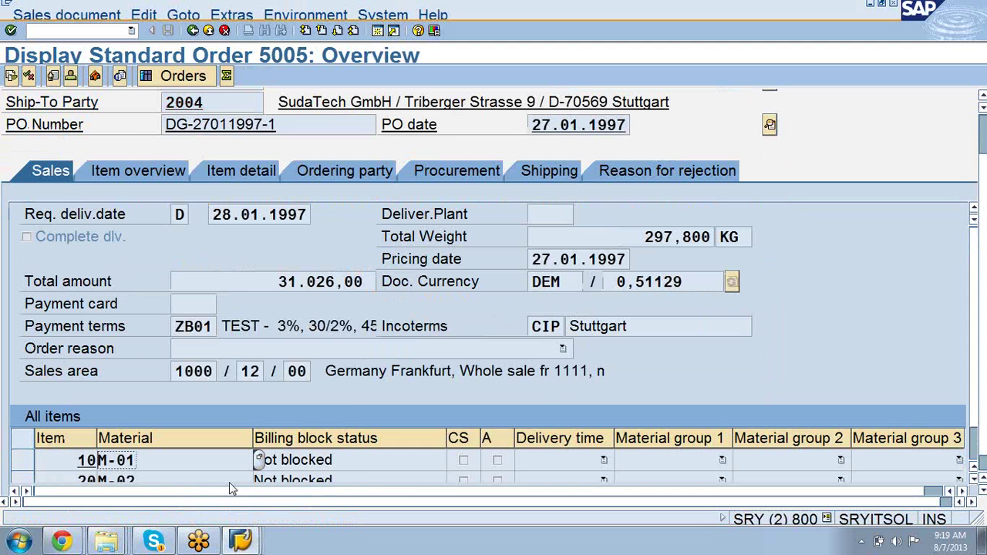
left_click(240, 541)
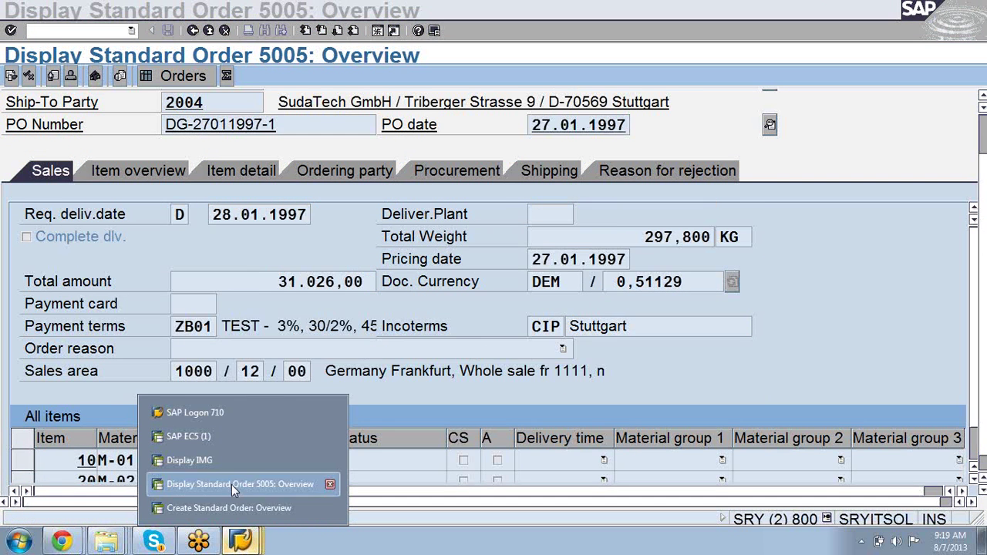
left_click(233, 506)
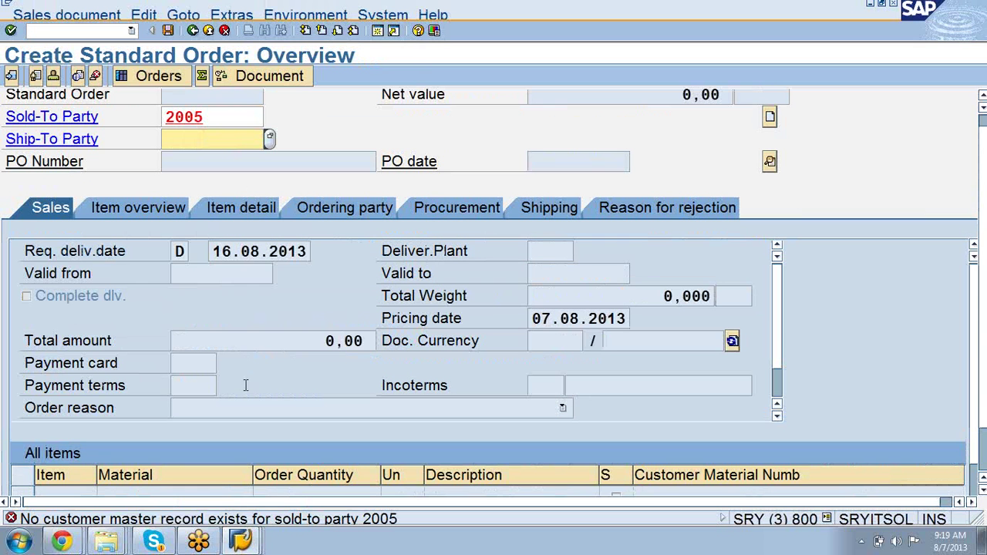
left_click(232, 118)
key("BackSpace")
type("4")
key("Return")
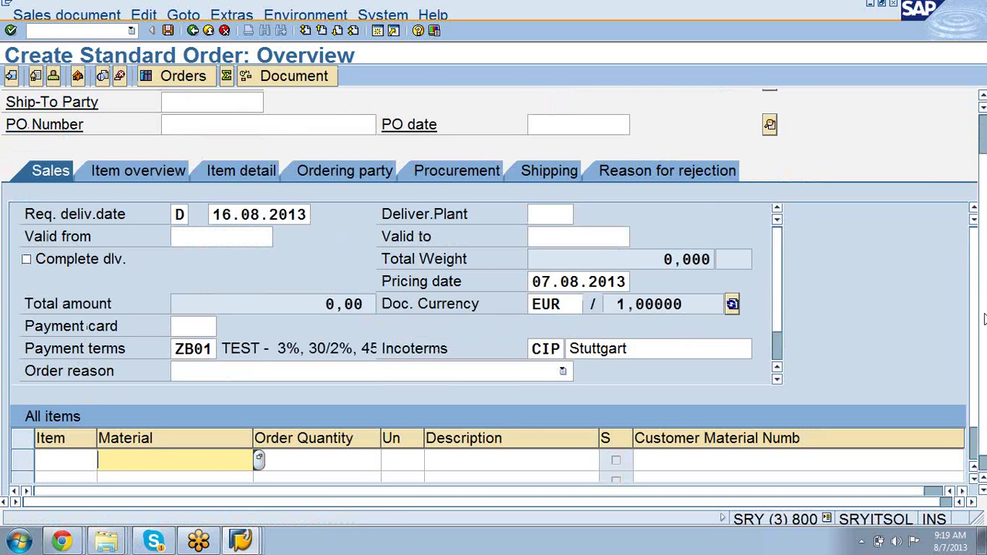
Step: Review the header, shipping and item overviews of the new order, and return to its sales overview
scroll(985, 316, "up", 2)
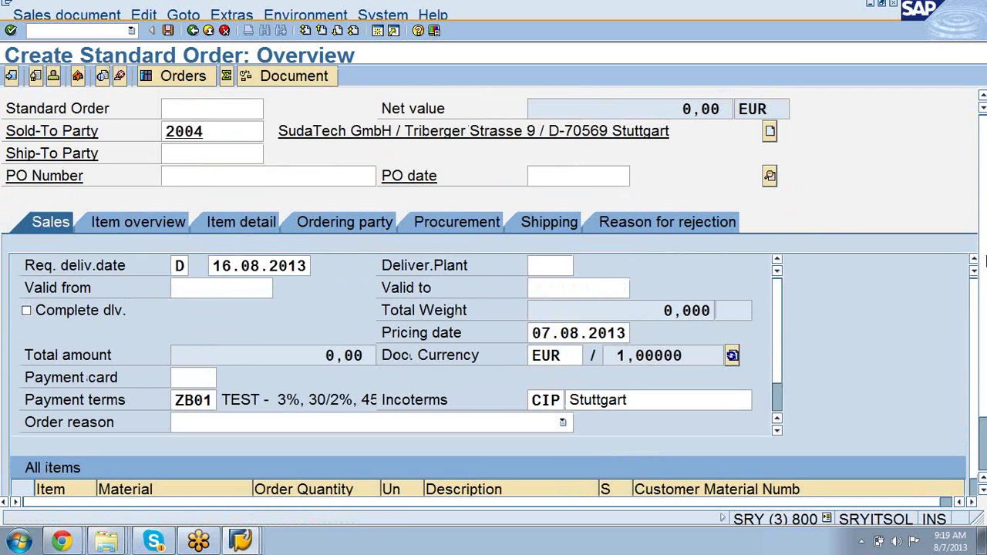
scroll(984, 297, "down", 1)
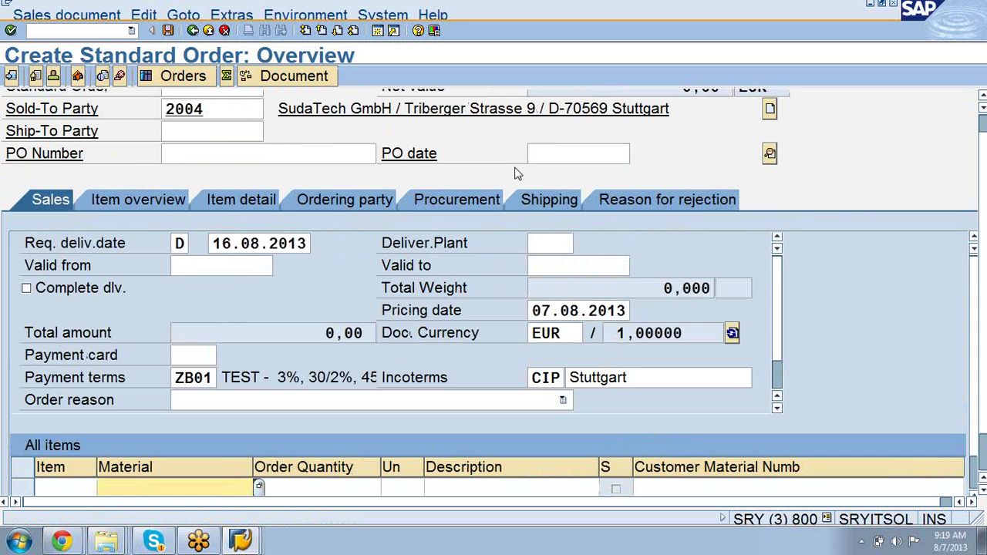
left_click(546, 202)
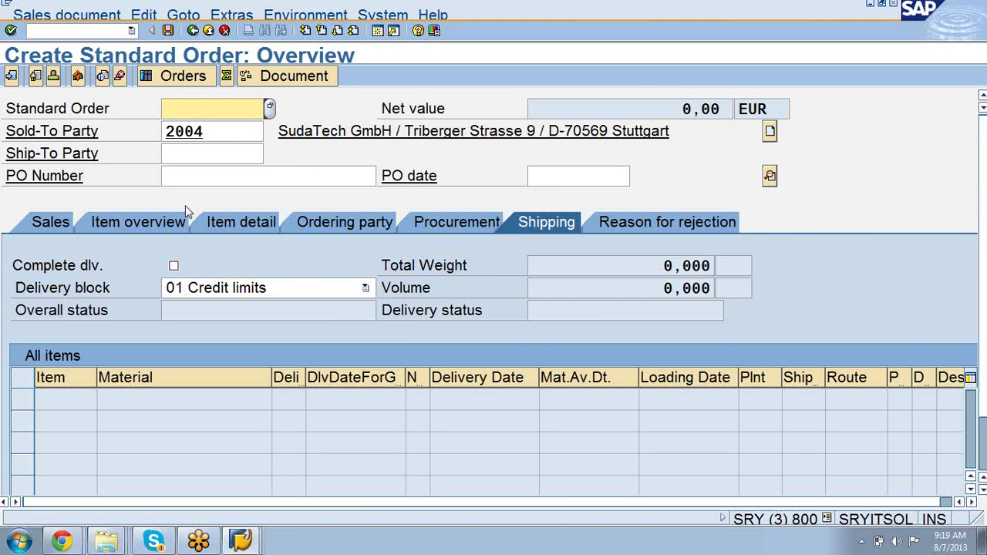
left_click(147, 220)
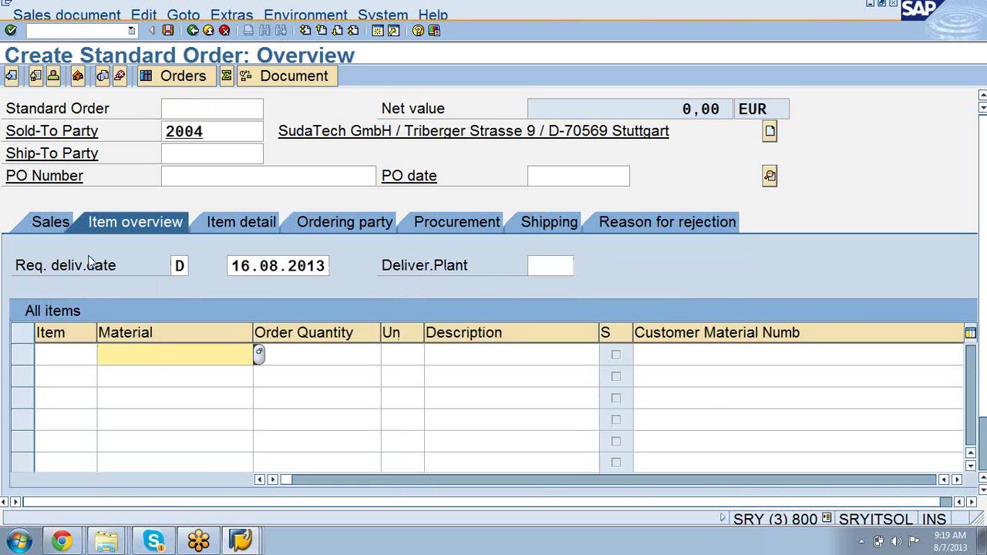
left_click(46, 223)
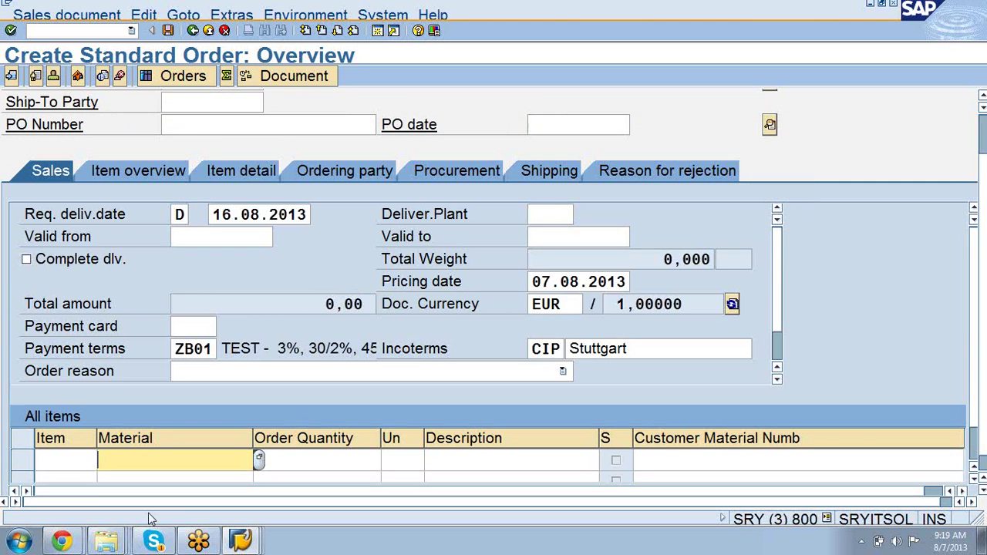
Step: Check the materials in the existing order and add material M-01 with order quantity 10 to the new order
mouse_move(248, 542)
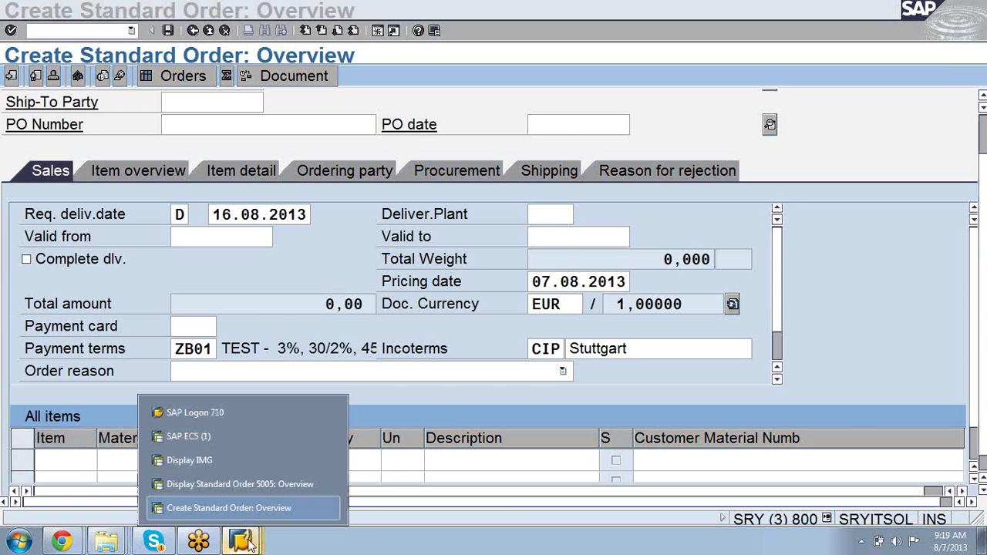
left_click(233, 491)
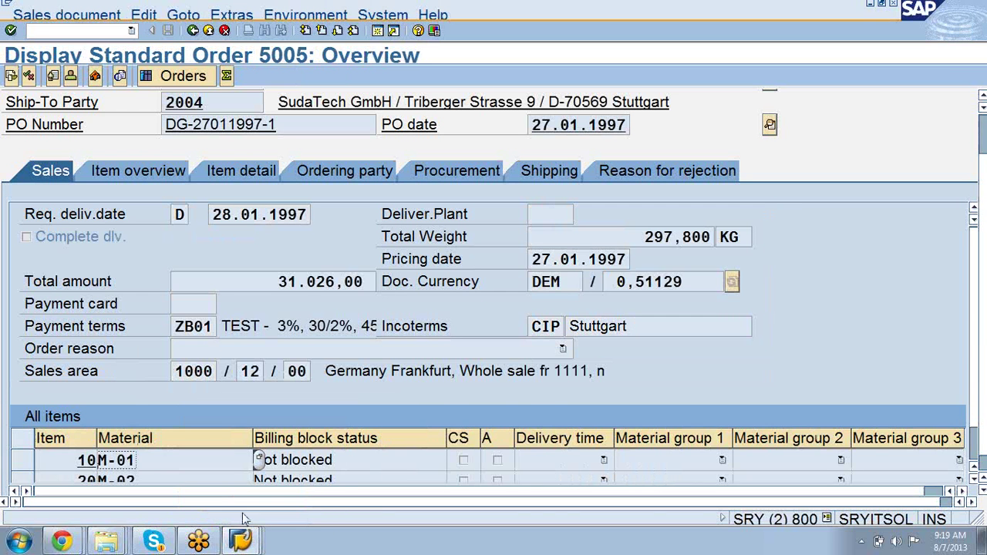
mouse_move(239, 544)
left_click(233, 510)
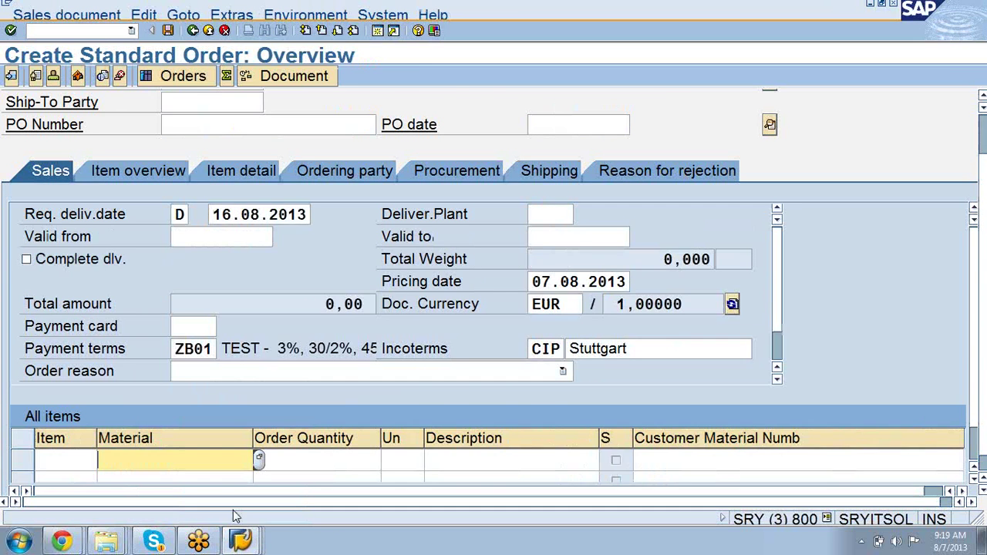
type("M-01")
left_click(330, 463)
type("1")
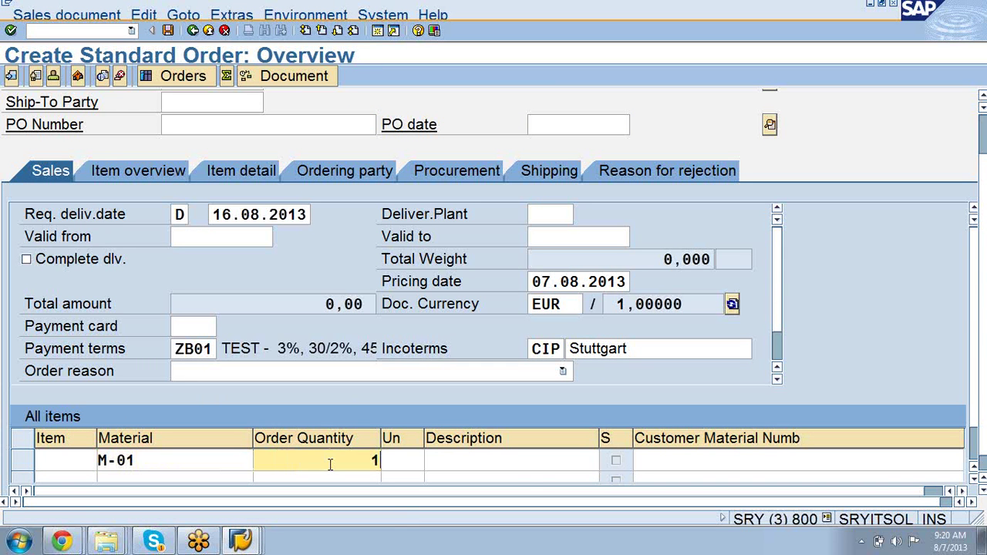
type("0")
key("Return")
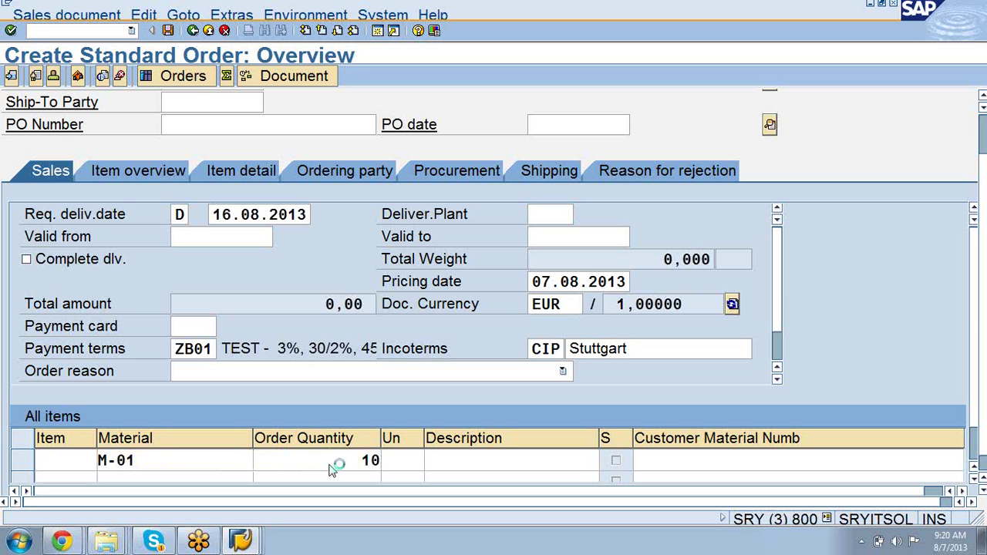
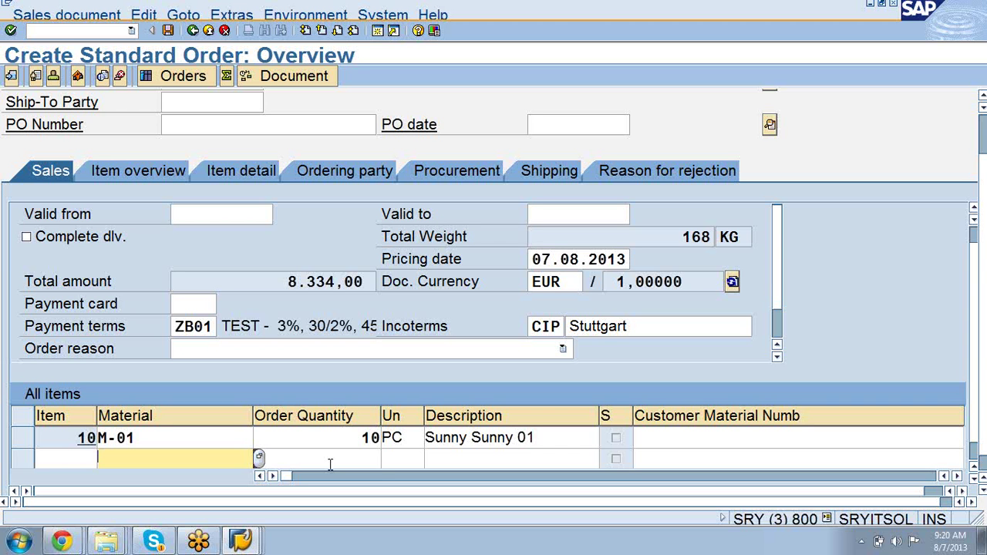
Step: Display the shipping overview of the M-01 item in the new order and select its route field
left_click(330, 463)
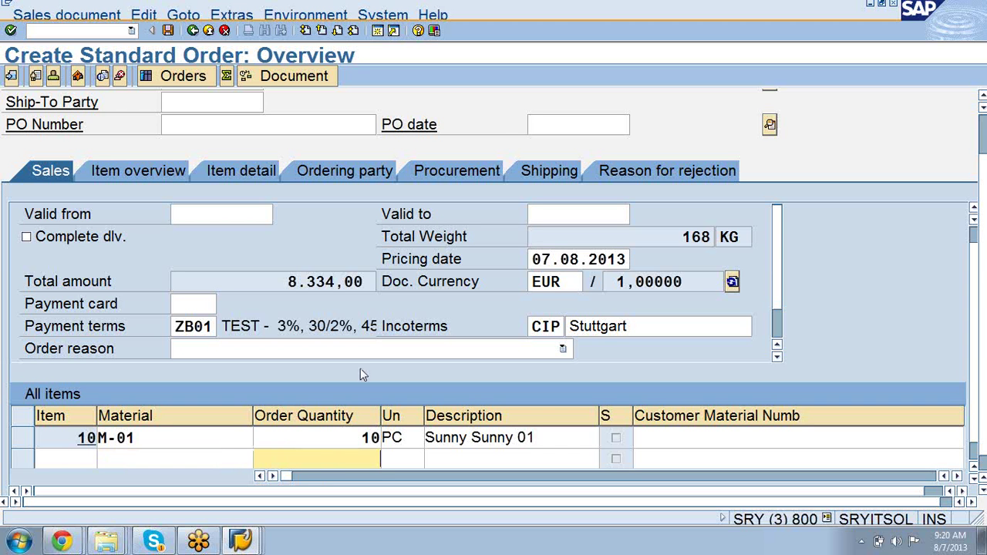
left_click(542, 174)
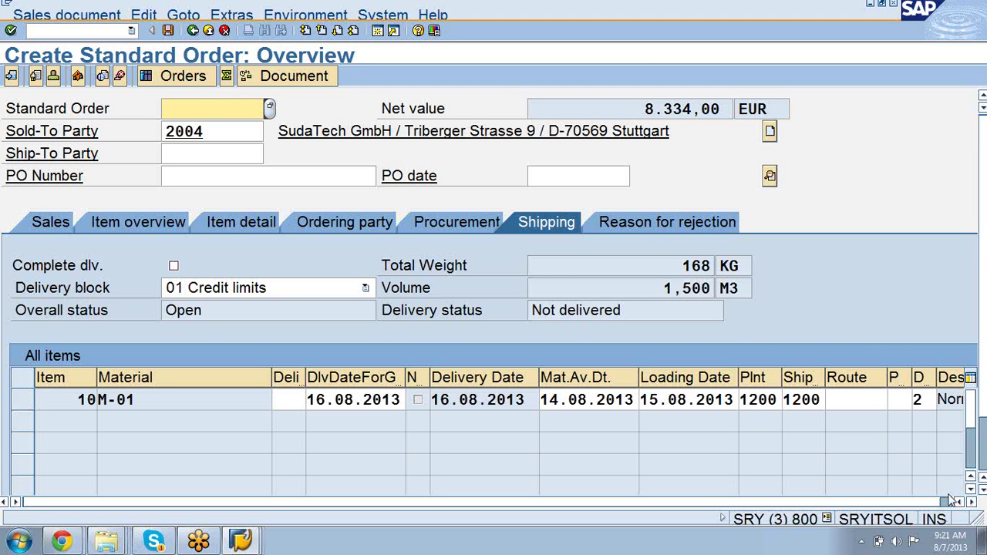
left_click(853, 396)
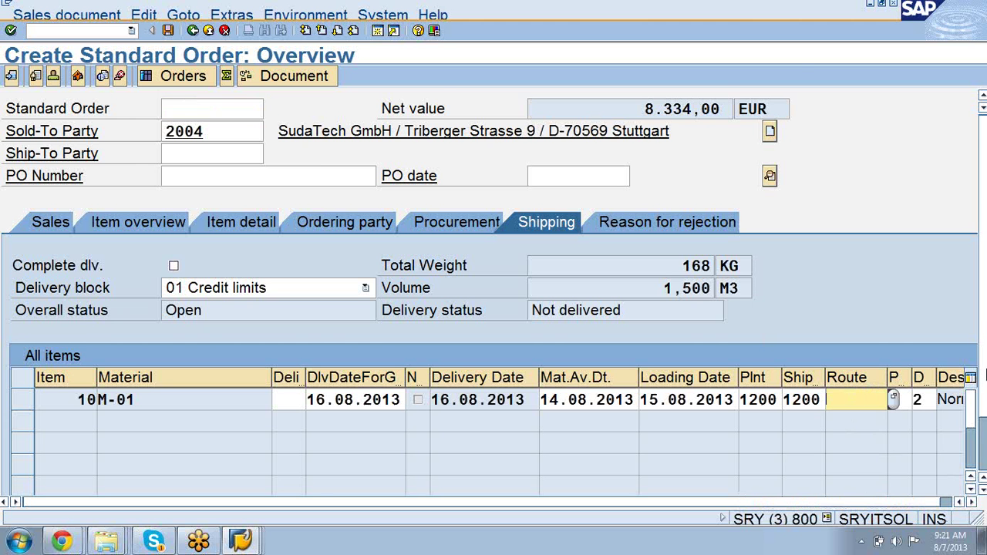
Step: Examine the M-01 item's shipping columns from route and delivery block through order quantity, schedule line category and requirements type
scroll(984, 374, "down", 3)
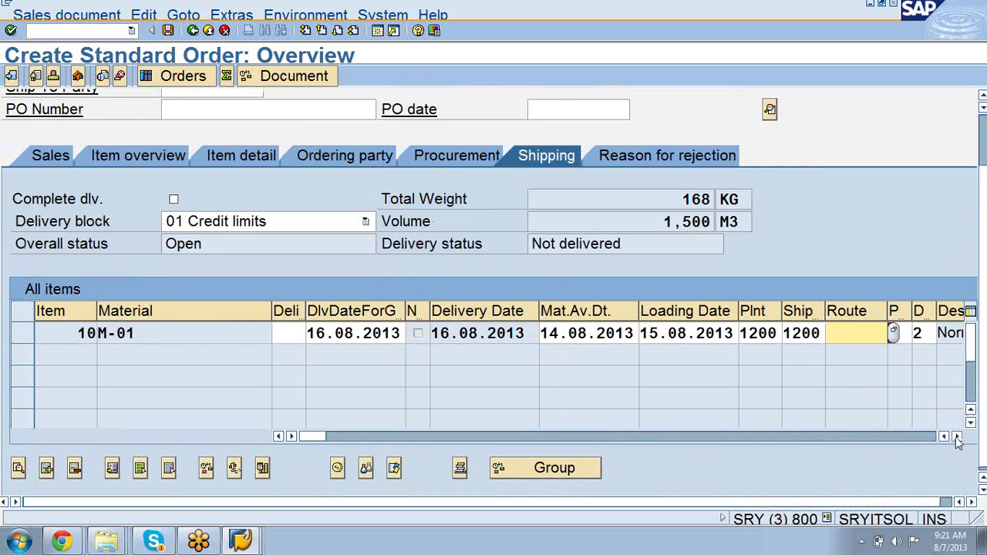
left_click(957, 436)
left_click(956, 437)
left_click(956, 437)
left_click(957, 437)
left_click(957, 437)
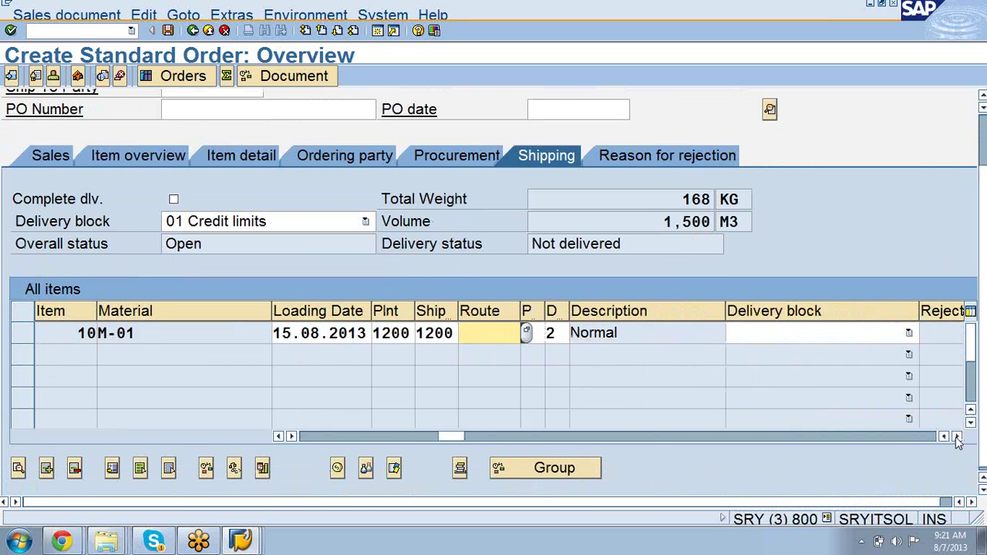
left_click(956, 436)
left_click(956, 437)
left_click(957, 436)
left_click(957, 437)
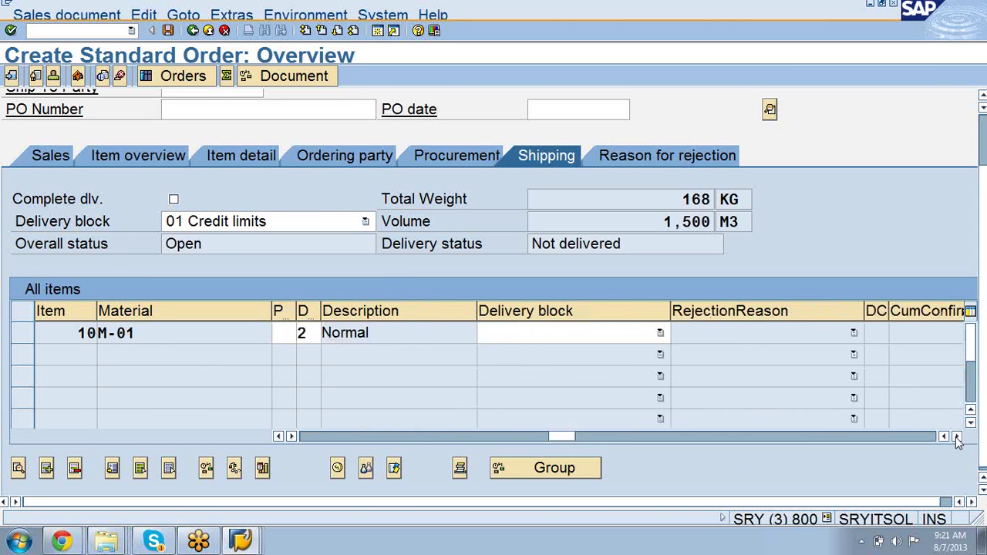
left_click(957, 437)
left_click(957, 437)
left_click(956, 437)
left_click(957, 436)
left_click(956, 437)
left_click(957, 437)
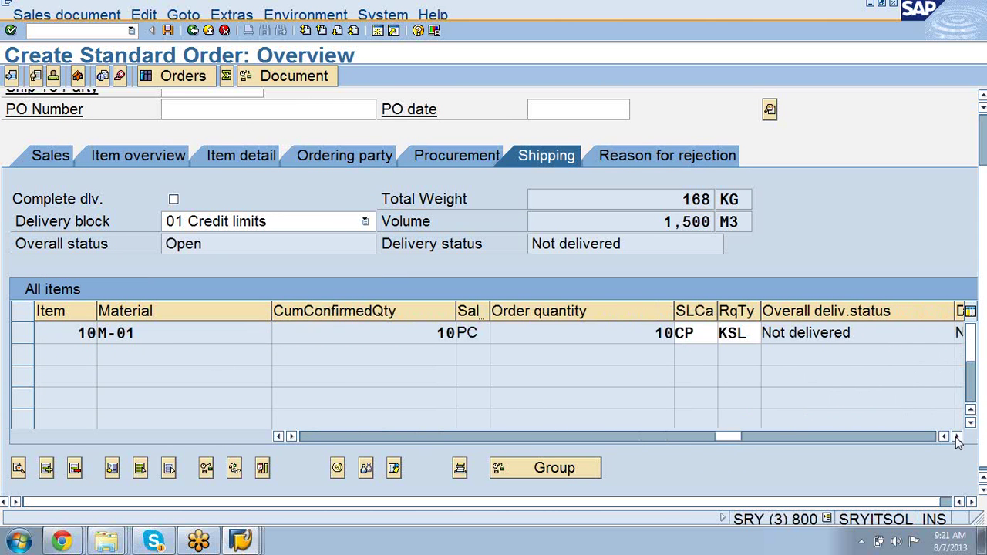
Step: Look up the possible schedule line categories for the M-01 item and close the list without choosing one
left_click(704, 330)
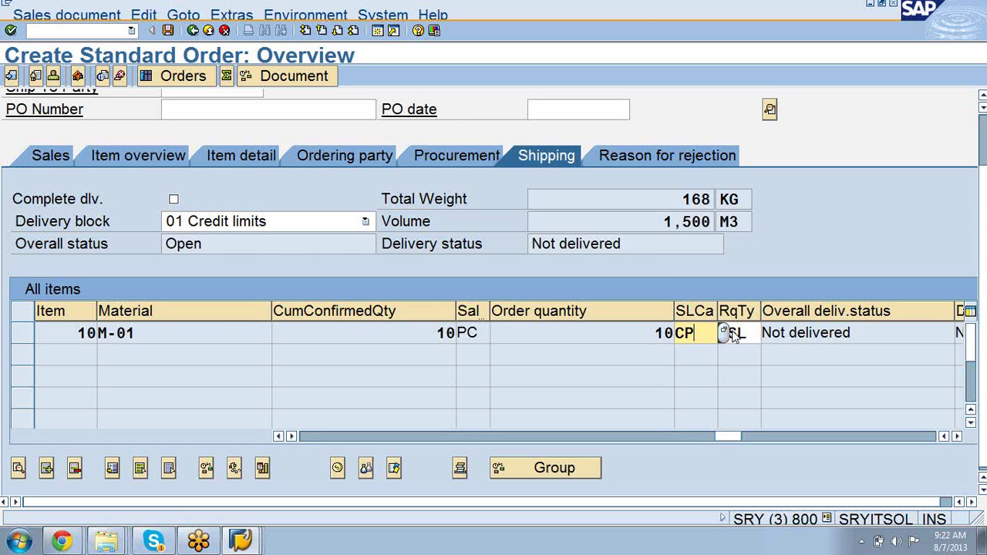
left_click(726, 337)
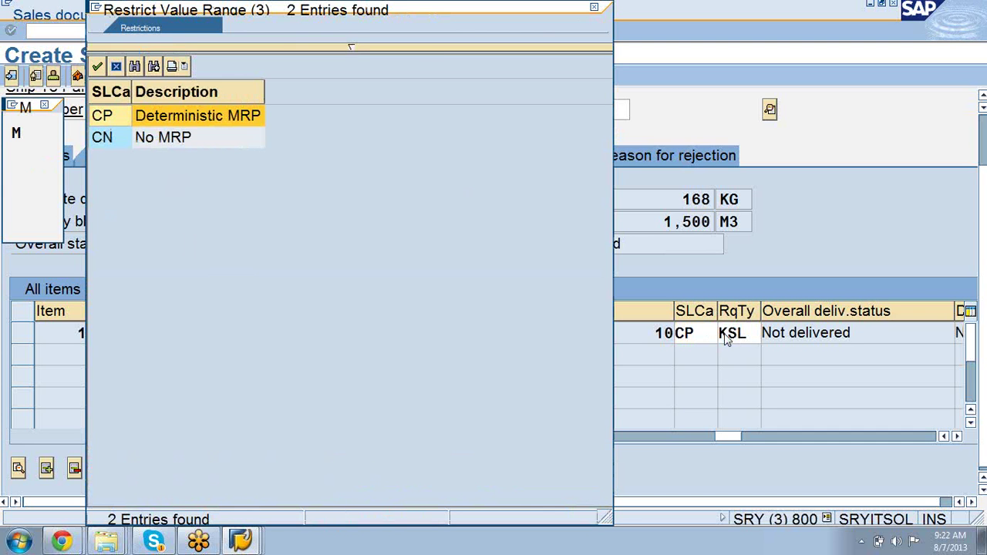
left_click(594, 11)
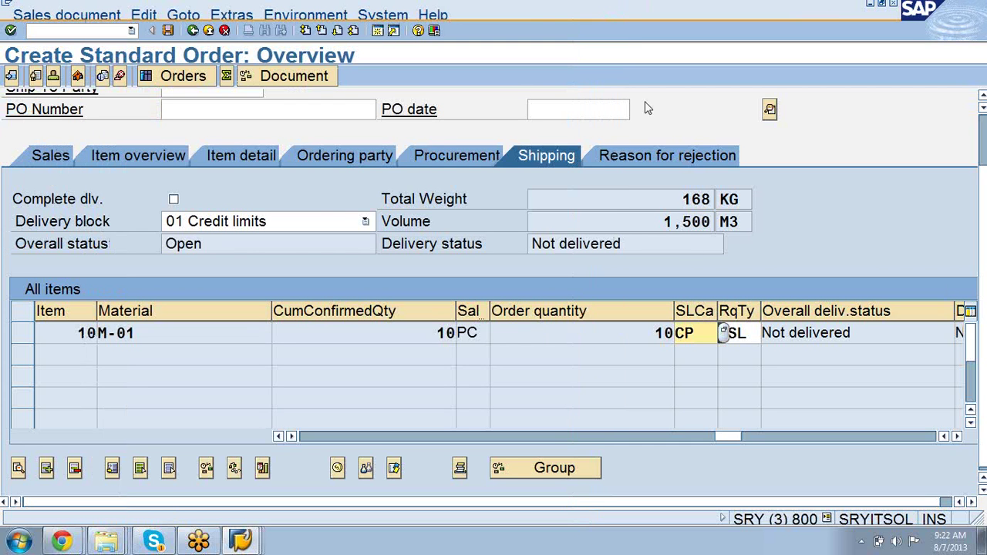
Step: Look up the allowed requirements types for the M-01 item and read the field help on the requirements type
left_click(750, 333)
type("KSL")
key("Return")
key("F4")
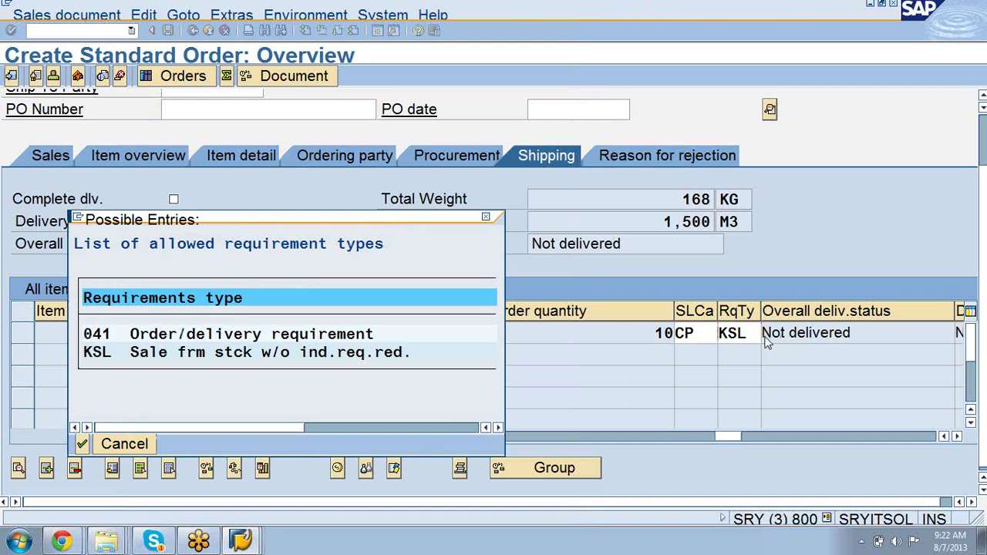
left_click(486, 219)
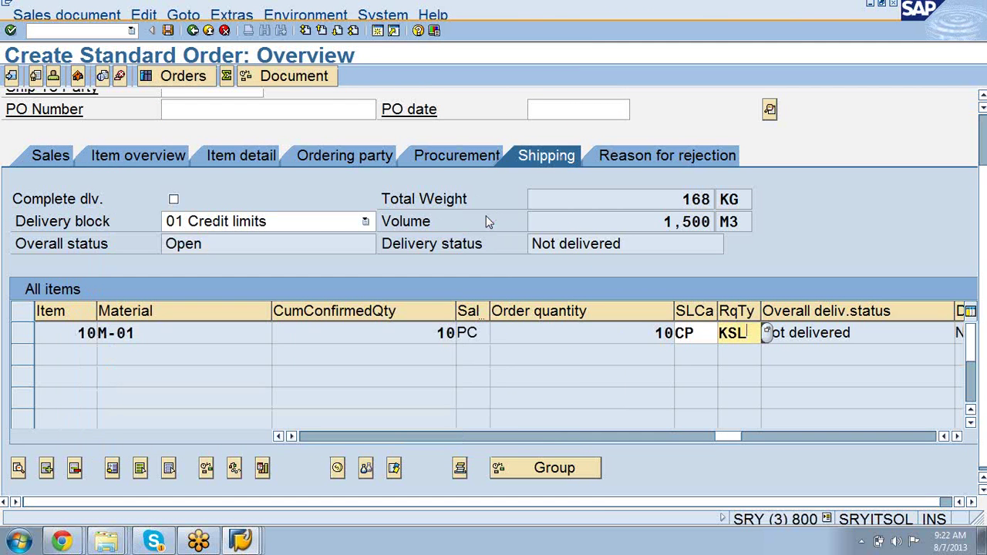
key("Return")
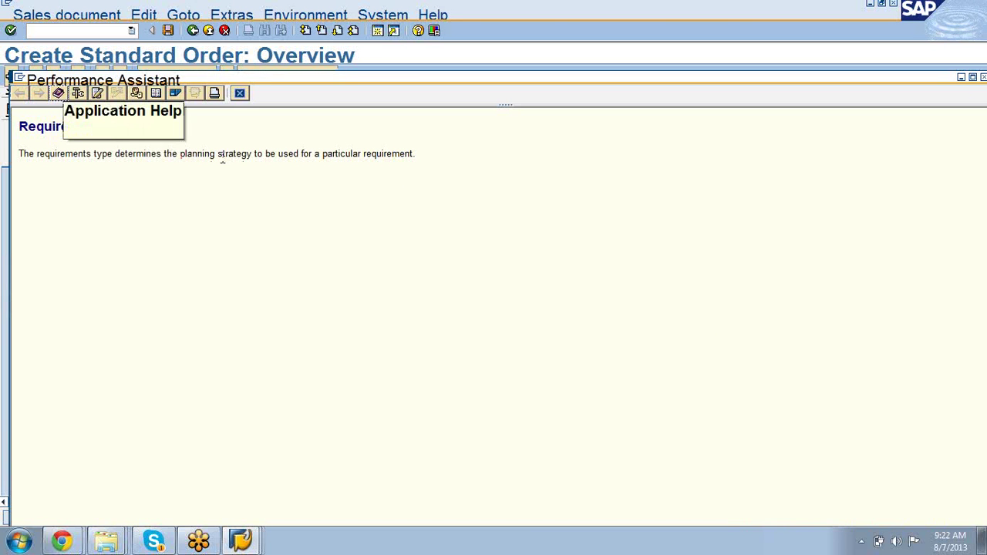
left_click(240, 94)
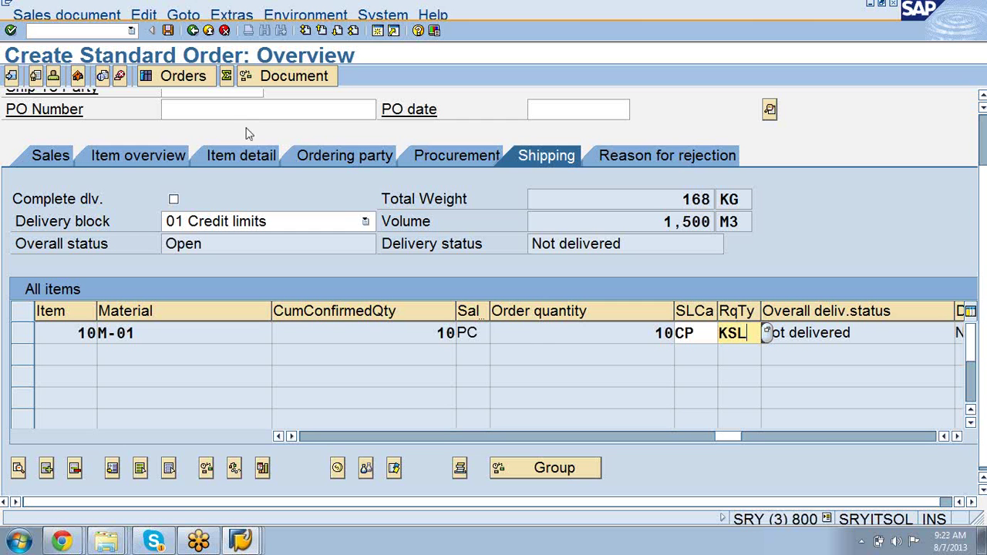
Step: Review the M-01 item's delivery status and delivery block status, and select its schedule line category field
left_click(957, 437)
left_click(957, 438)
left_click(957, 437)
left_click(957, 438)
left_click(958, 437)
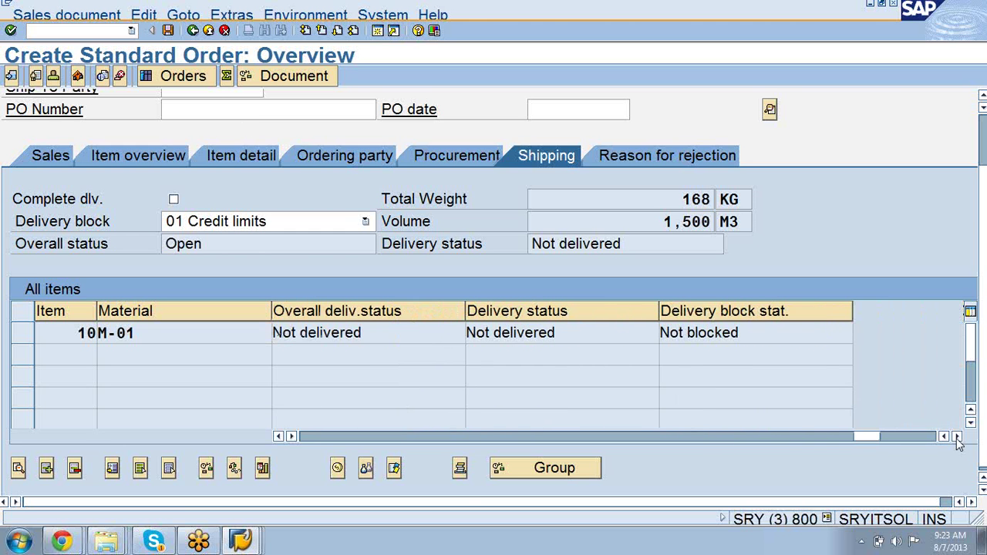
left_click(279, 437)
left_click(279, 437)
left_click(279, 437)
left_click(279, 437)
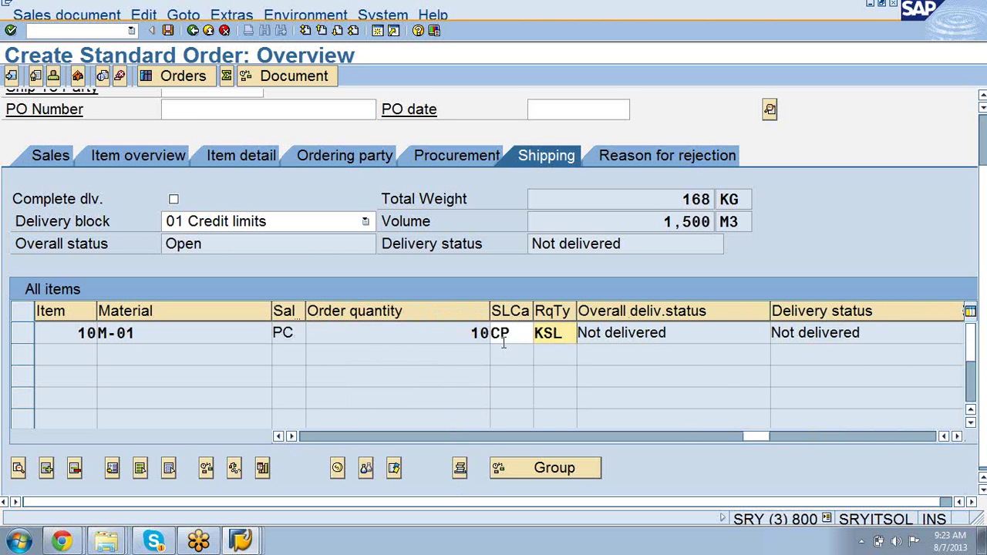
left_click(519, 329)
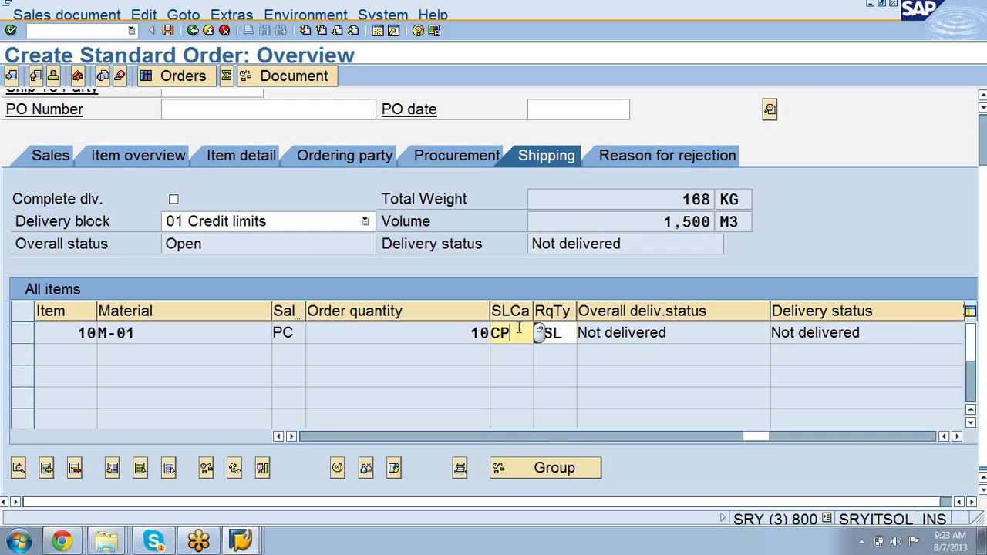
Step: Review the M-01 item's shipping columns back to its delivery dates, plant, shipping point and route
left_click(278, 437)
left_click(278, 436)
left_click(277, 436)
left_click(278, 436)
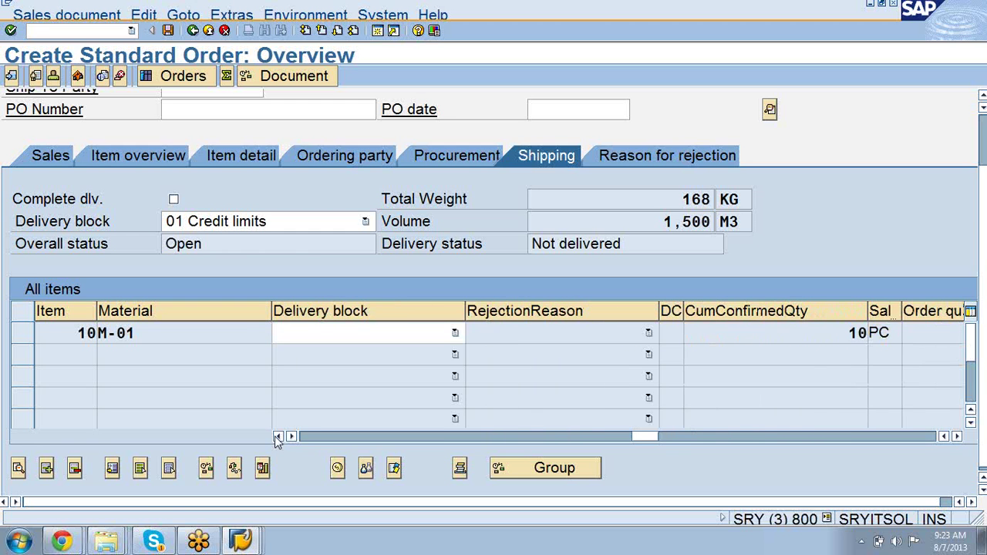
left_click(277, 437)
left_click(278, 437)
left_click(278, 436)
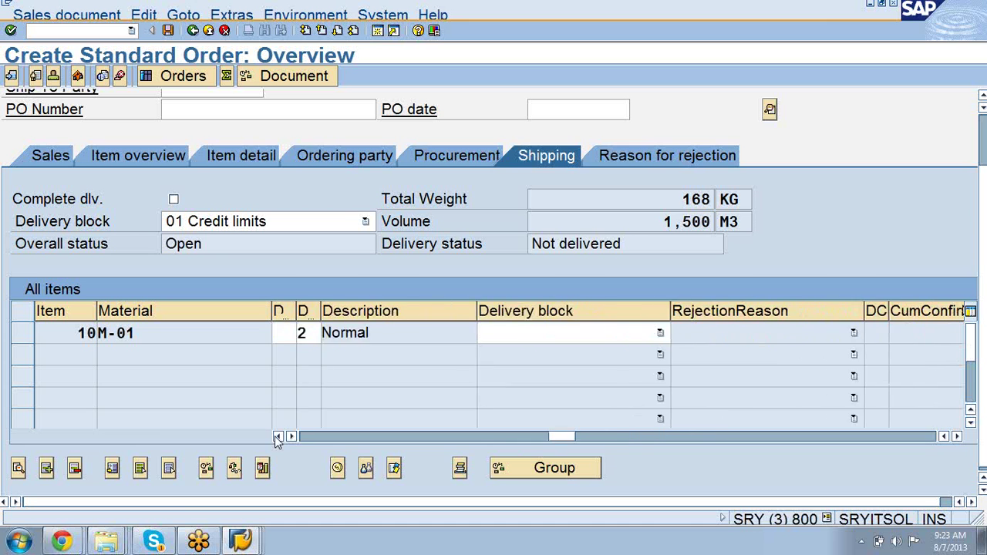
left_click(278, 437)
left_click(278, 437)
left_click(278, 437)
left_click(277, 437)
left_click(278, 437)
left_click(278, 437)
left_click(278, 437)
left_click(278, 437)
left_click(278, 437)
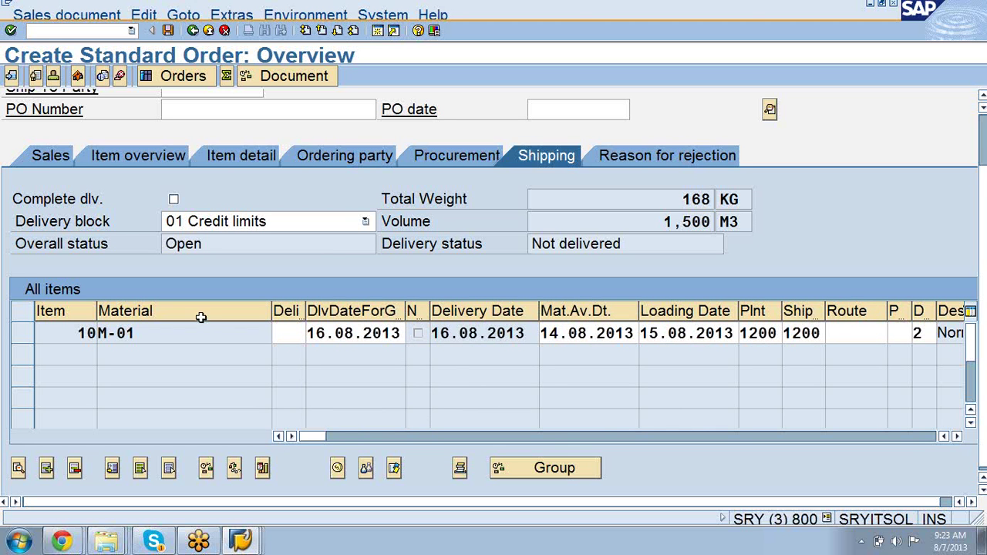
Step: Display the item overview of the order and select the item category of the M-01 item
left_click(136, 155)
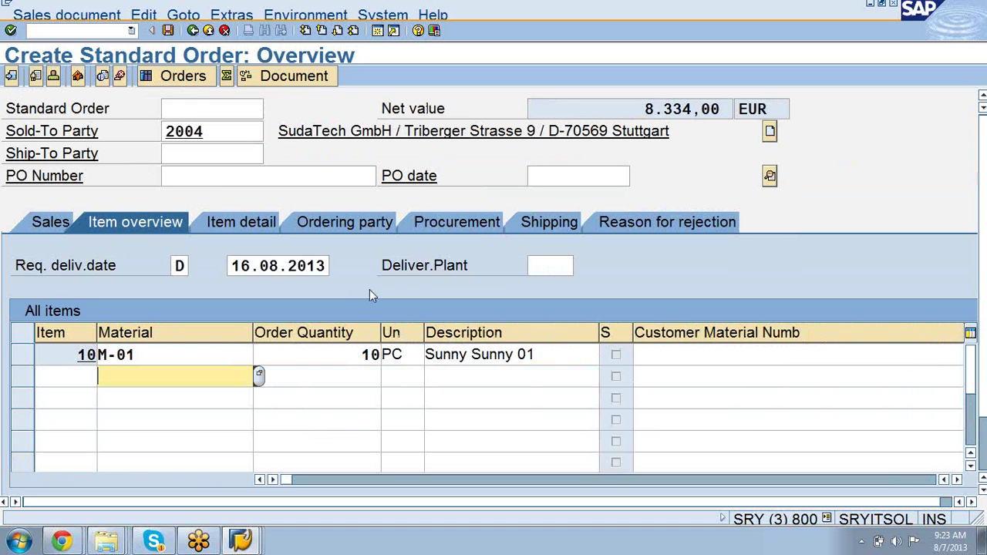
left_click(957, 480)
left_click(956, 480)
left_click(957, 480)
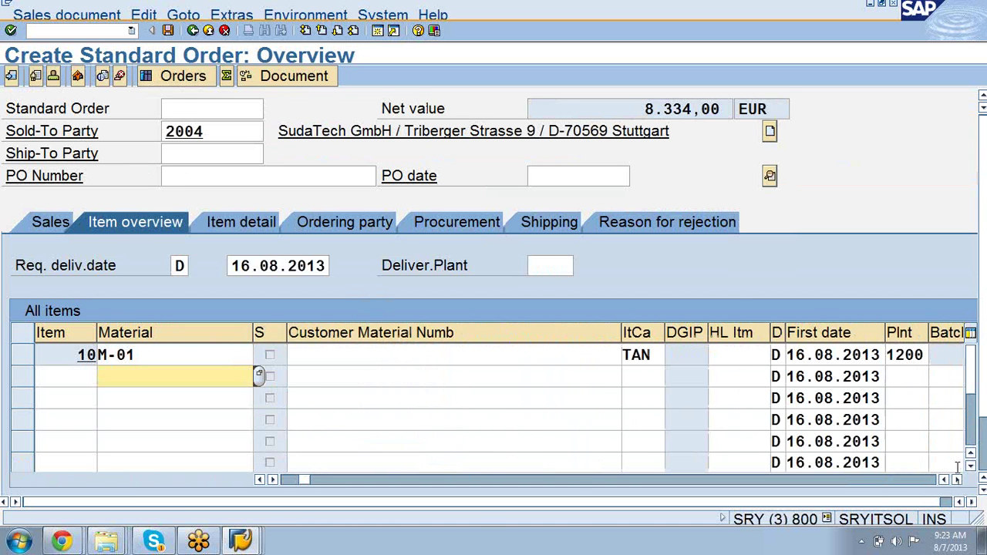
left_click(644, 361)
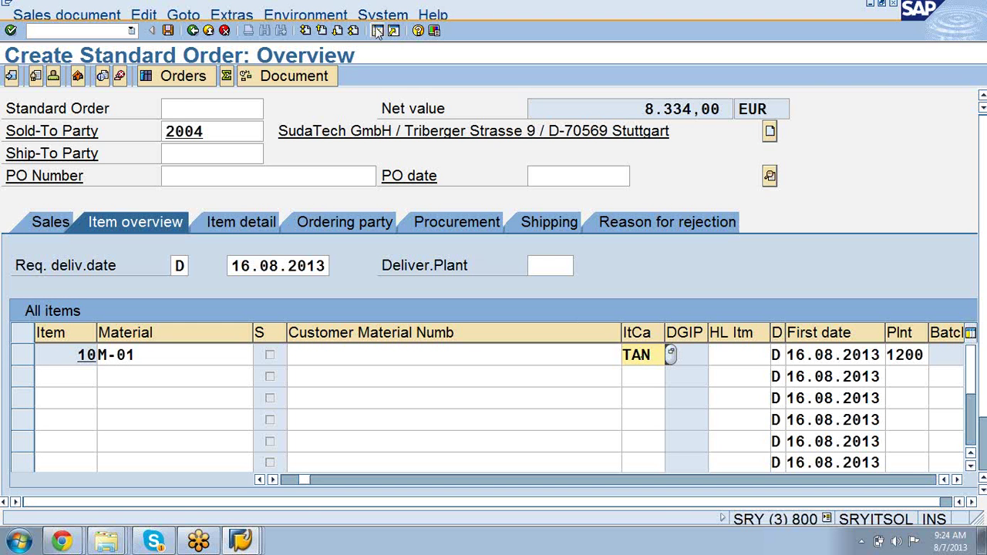
left_click(309, 17)
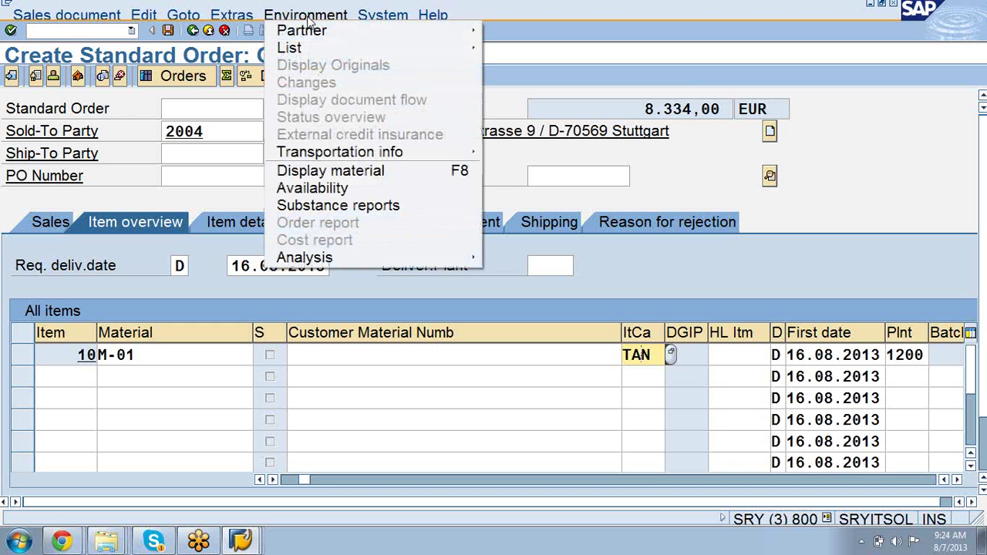
mouse_move(293, 49)
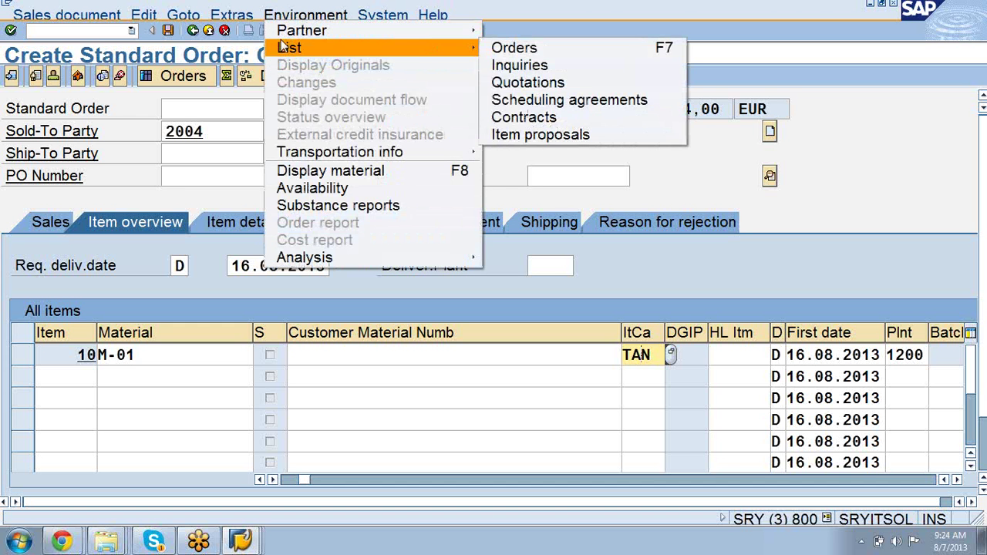
mouse_move(222, 17)
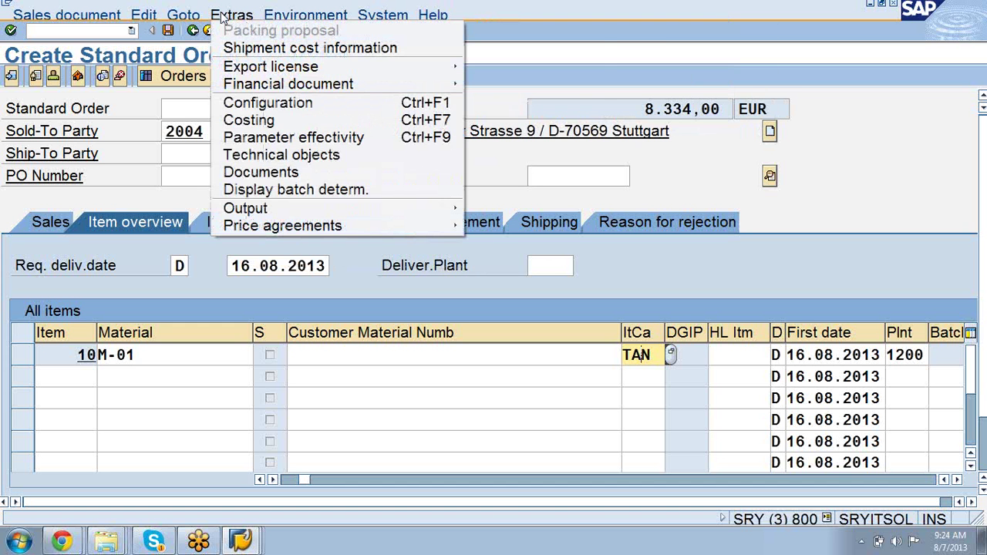
mouse_move(185, 17)
mouse_move(195, 45)
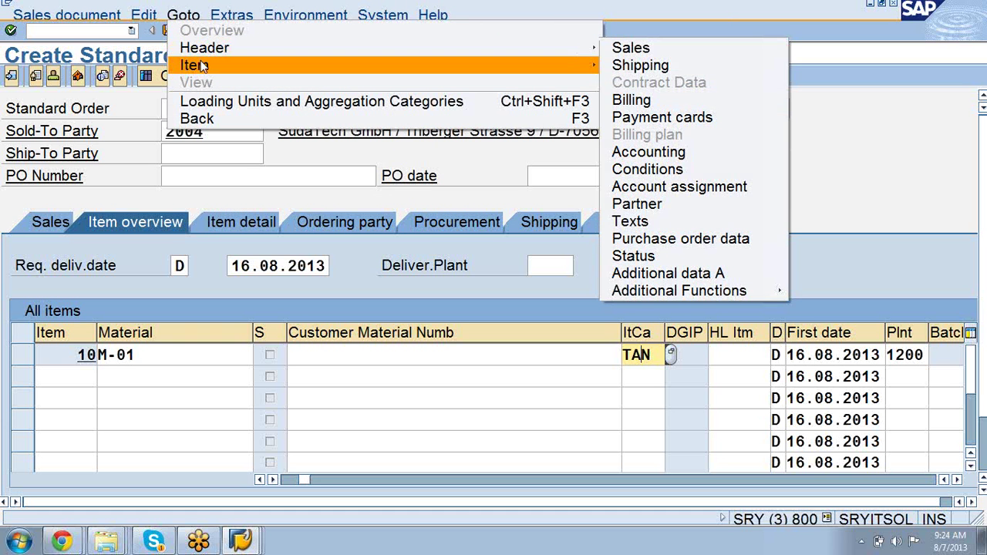
mouse_move(203, 67)
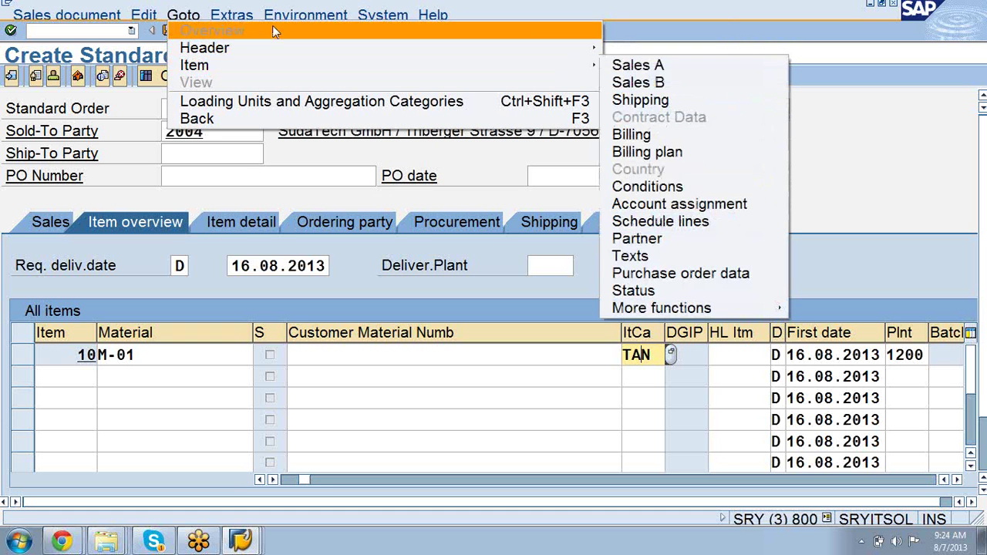
mouse_move(290, 19)
mouse_move(297, 45)
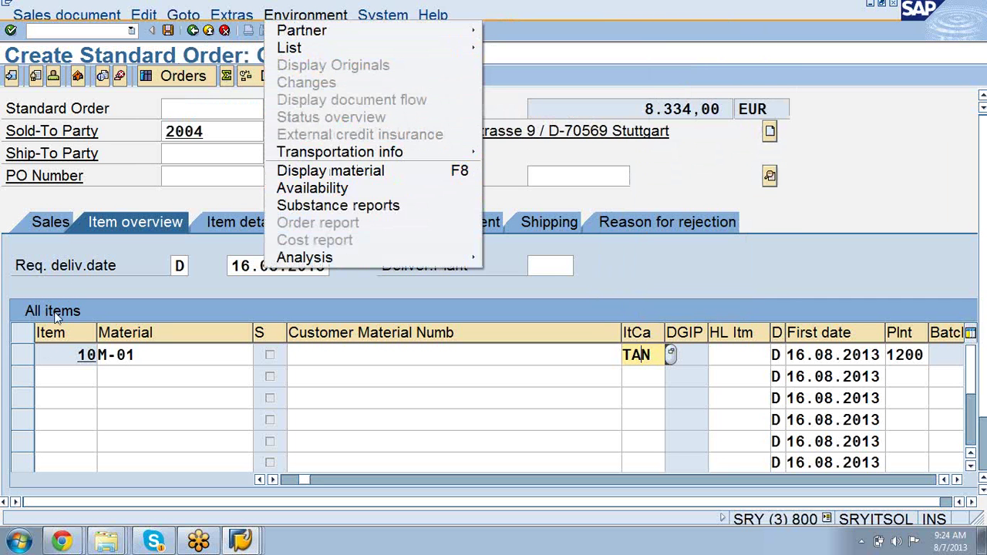
Step: Select the M-01 item and display its material master
left_click(27, 357)
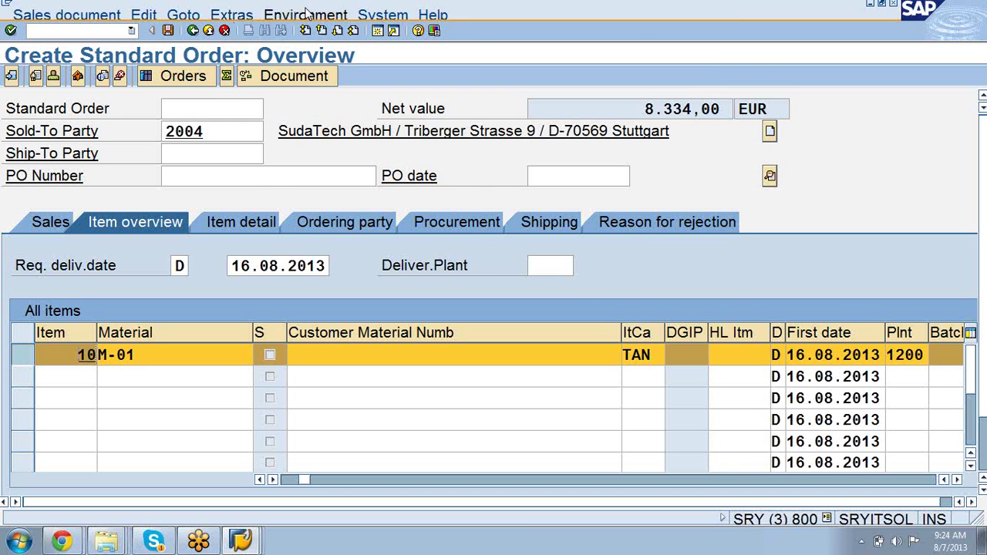
left_click(306, 14)
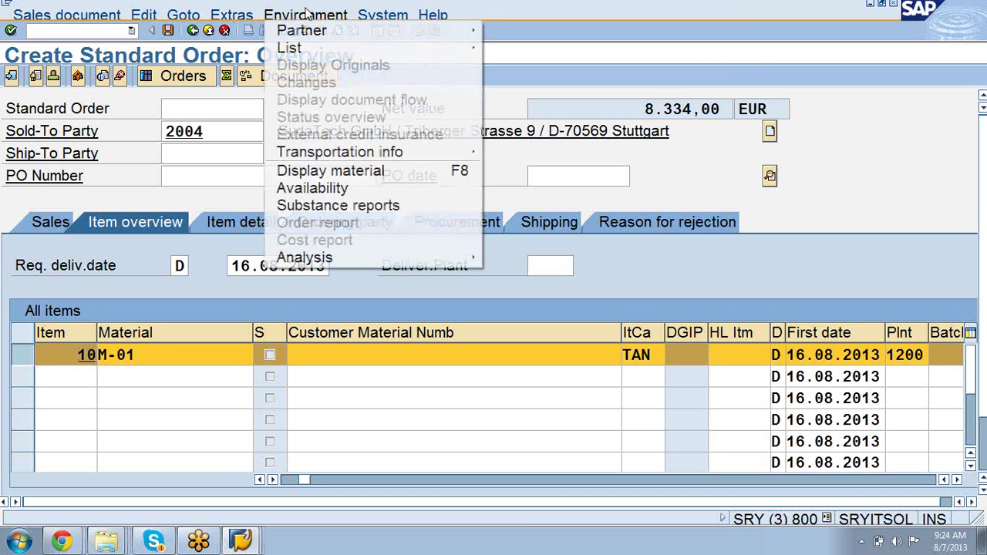
left_click(345, 176)
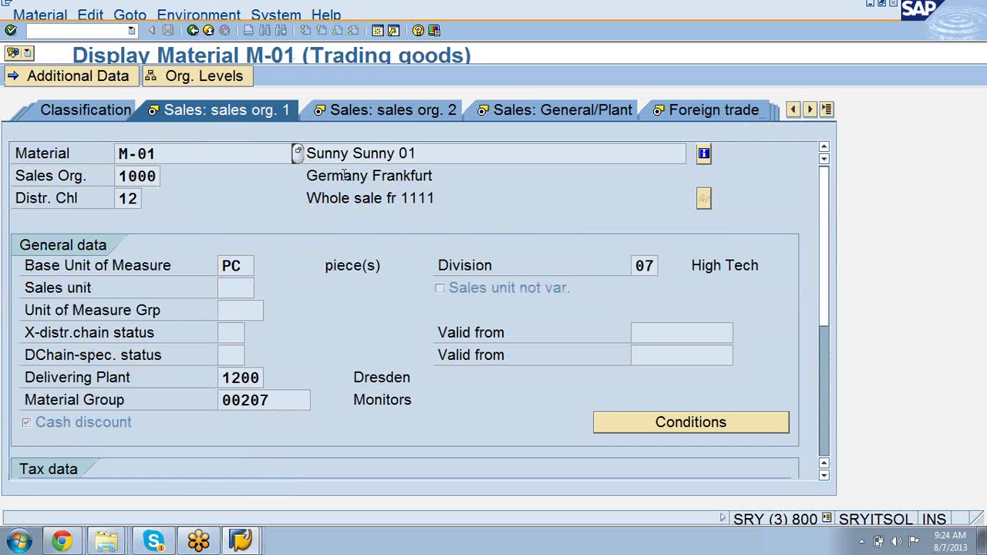
Step: Display the MRP 1 view of material M-01 for plant 1200
left_click(812, 110)
left_click(811, 110)
left_click(811, 110)
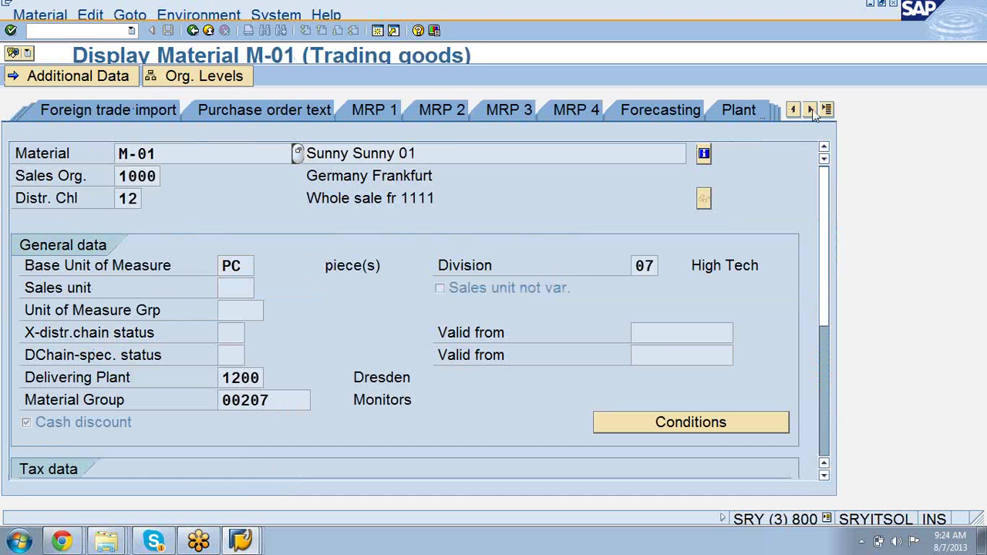
left_click(368, 111)
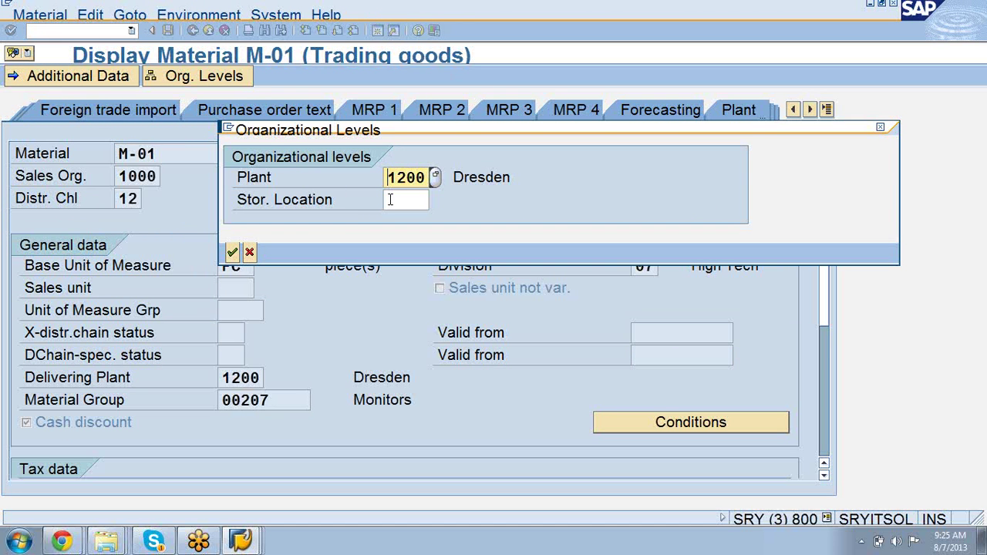
key("Return")
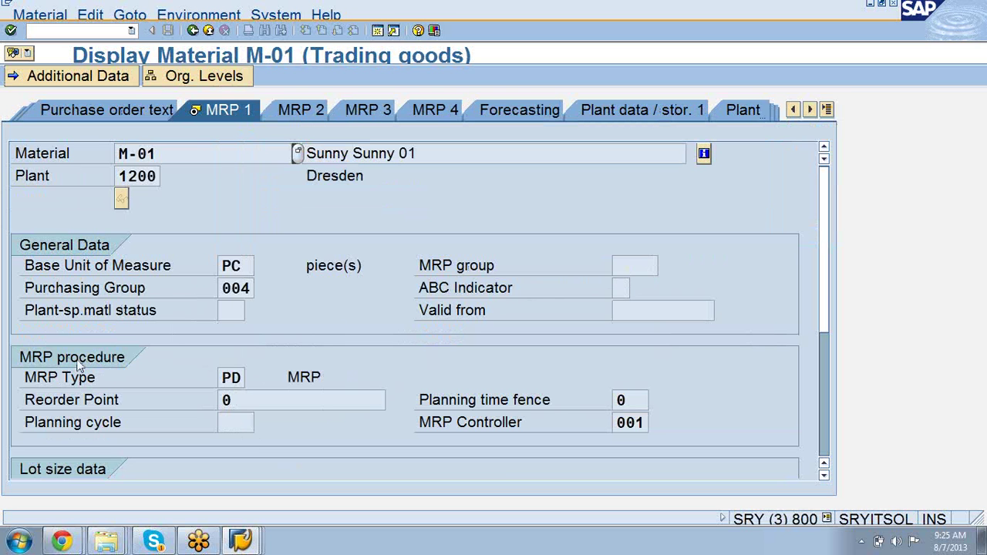
Step: Review the possible MRP types for material M-01, including PD (MRP) and ND (No planning), and close the list unchanged
left_click(245, 376)
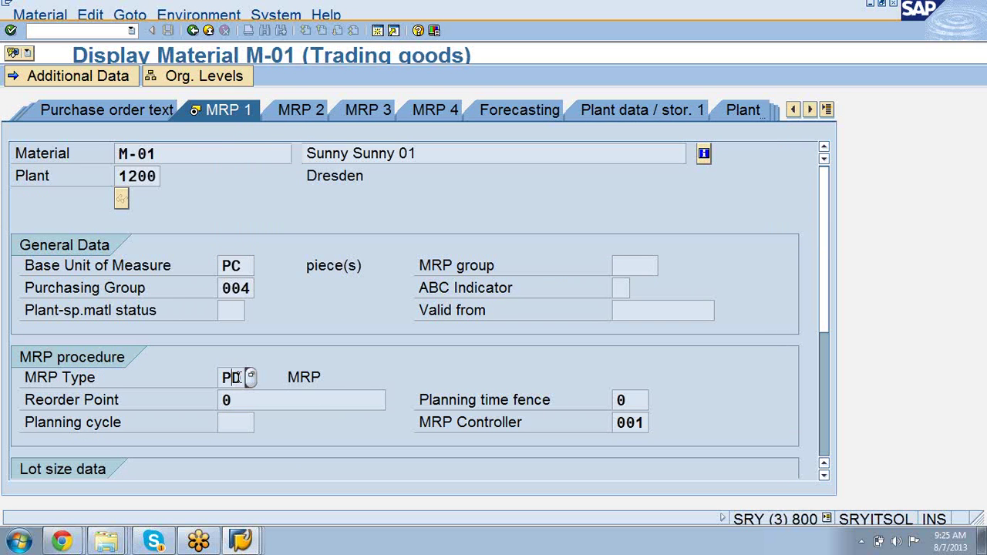
left_click(251, 378)
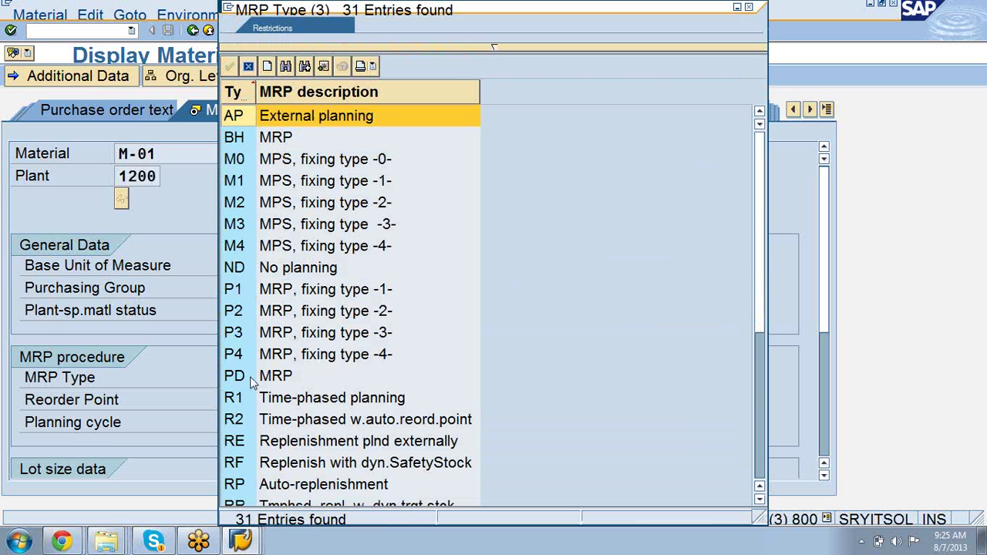
key("Page_Down")
key("Page_Down")
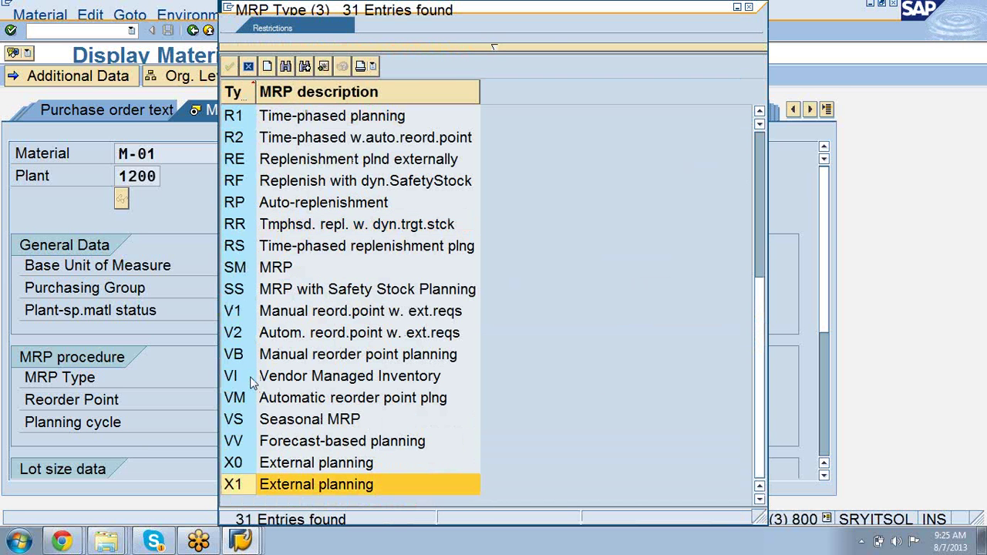
key("Page_Up")
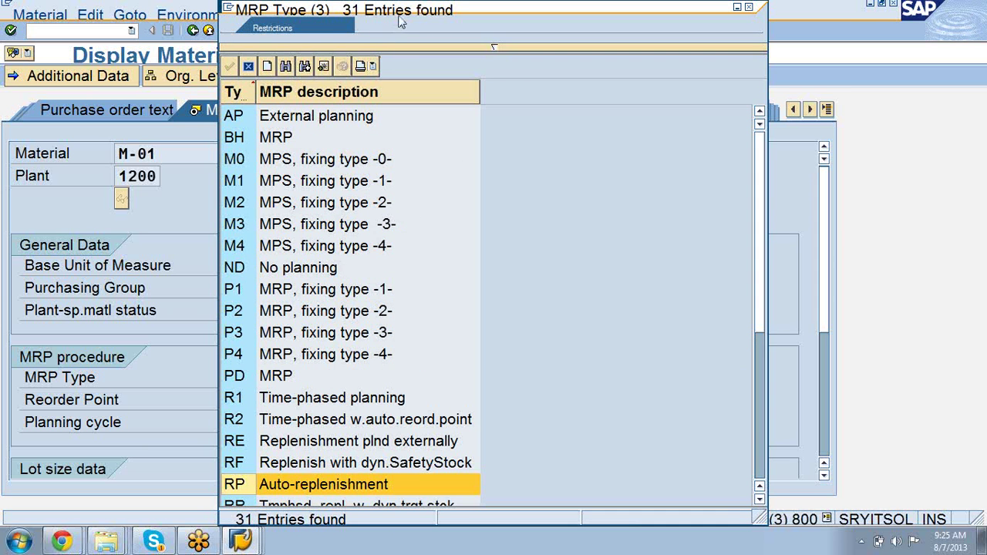
left_click_drag(406, 9, 616, 28)
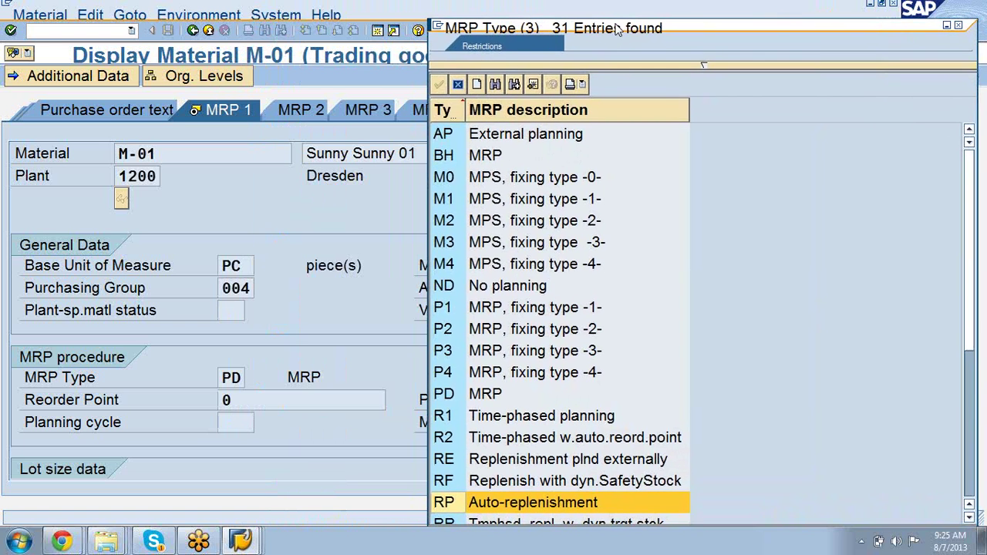
left_click(448, 398)
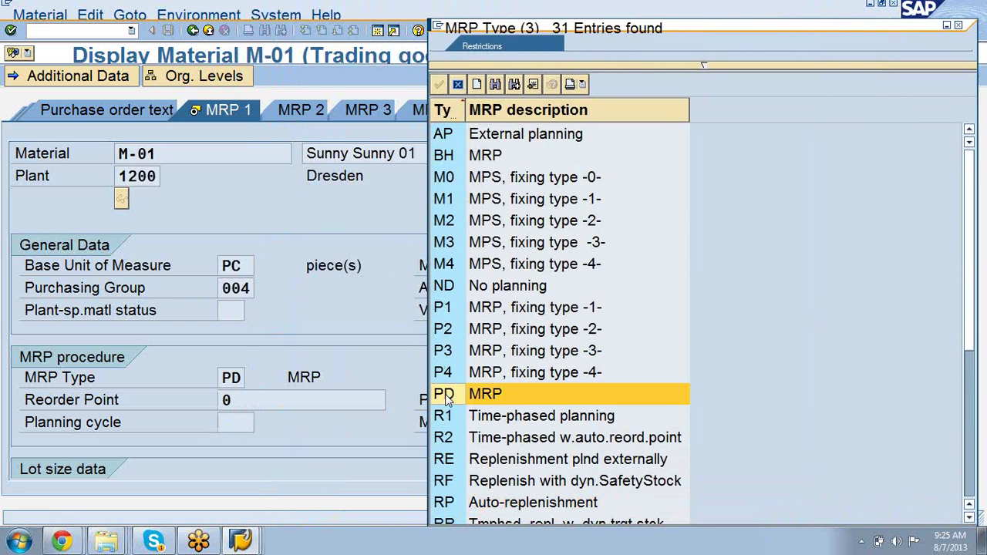
left_click(445, 292)
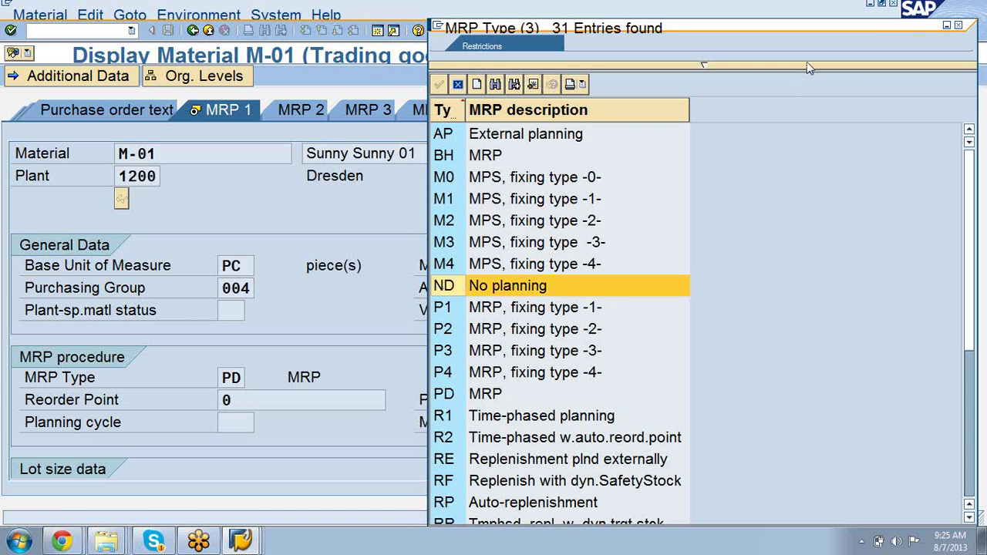
left_click_drag(916, 31, 871, 35)
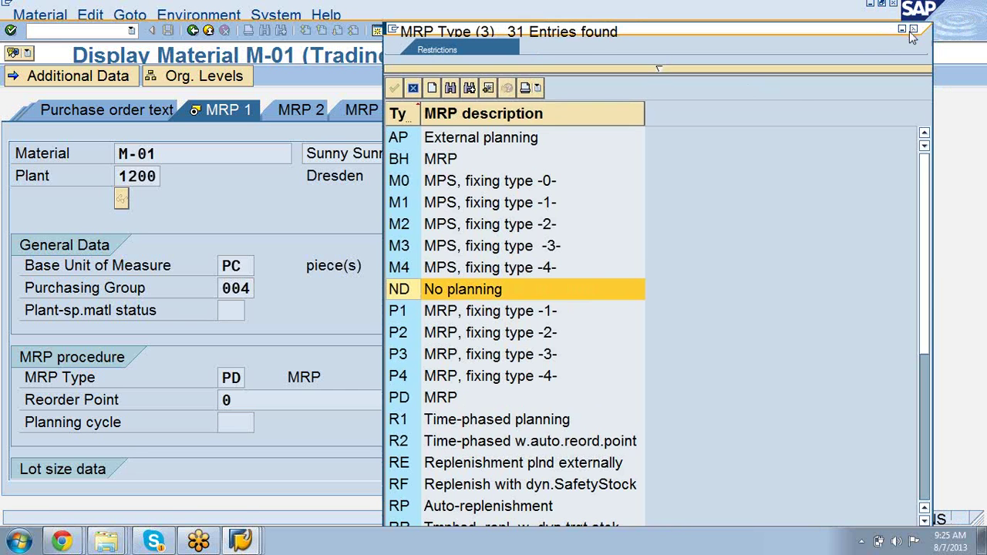
left_click(914, 29)
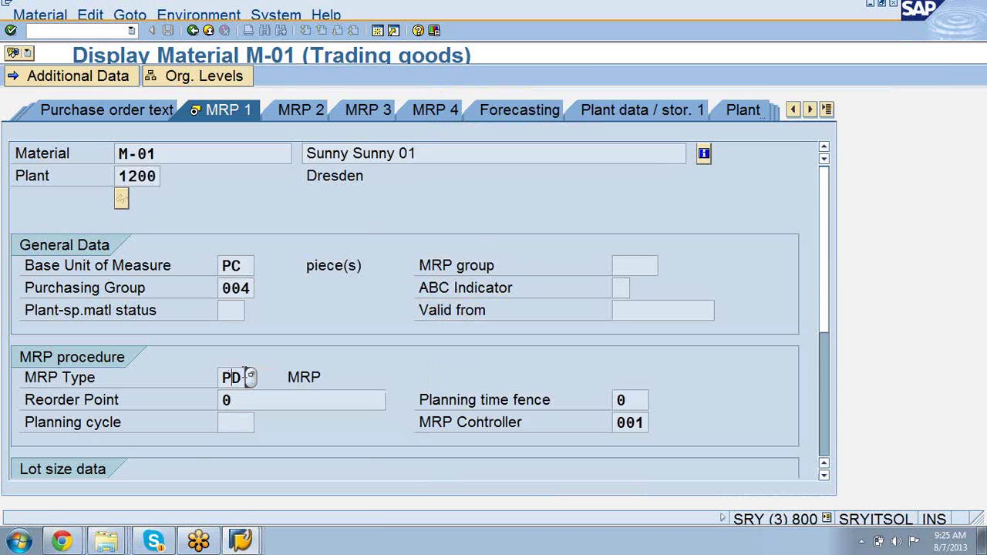
Step: Review the procurement and scheduling data in the MRP 2 view of material M-01
left_click(295, 110)
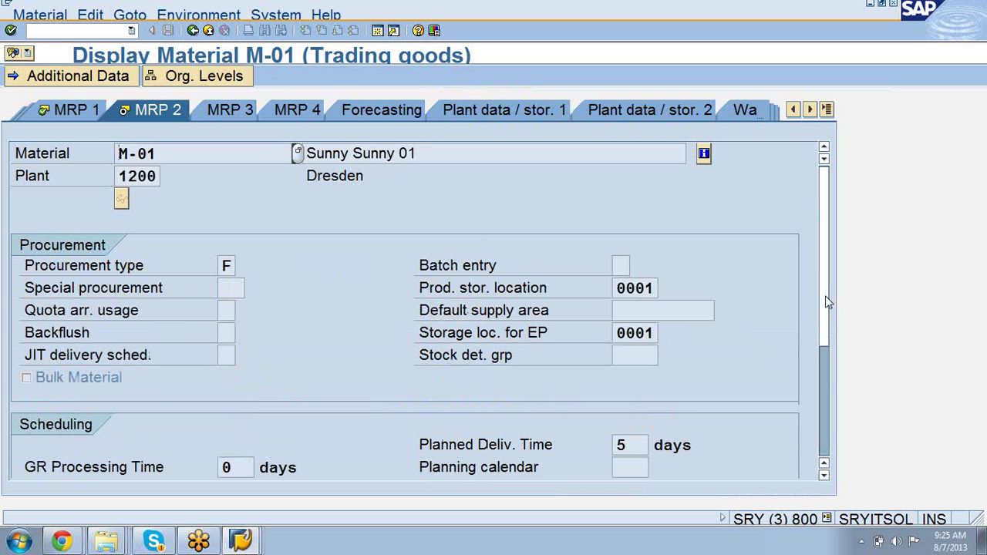
scroll(828, 302, "down", 3)
scroll(827, 303, "up", 3)
Step: Display the MRP 3 view of M-01 and review the possible checking groups for its availability check
left_click(229, 110)
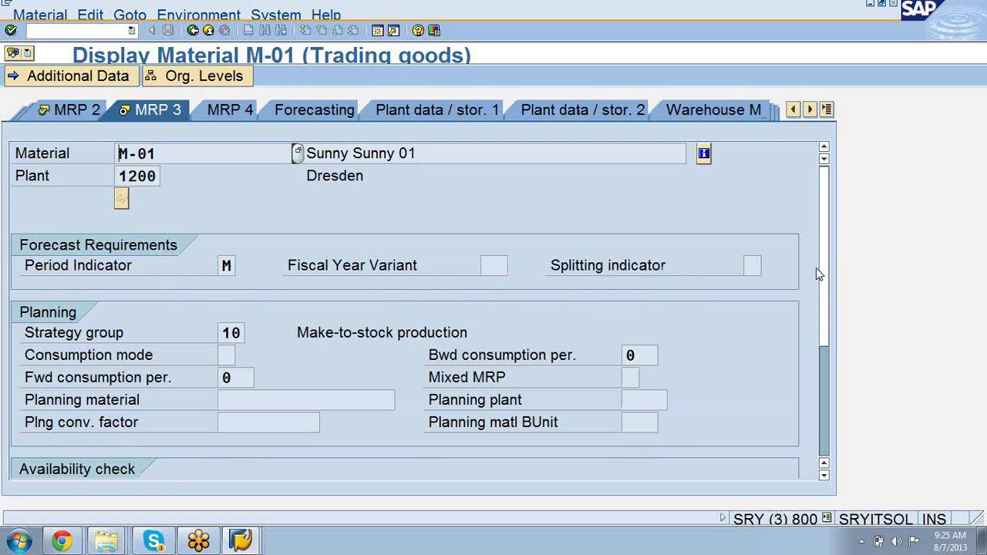
scroll(828, 383, "down", 3)
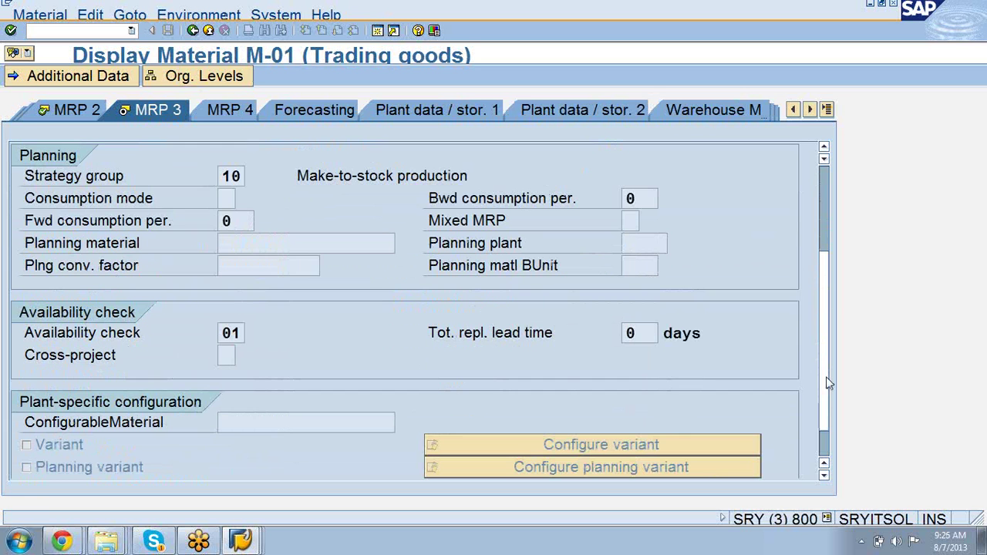
left_click(227, 334)
left_click(250, 335)
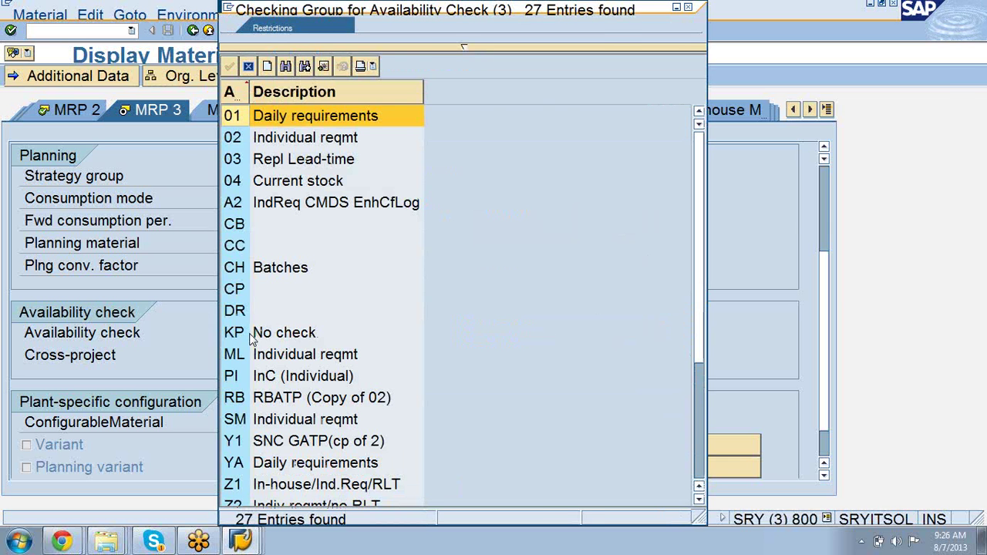
left_click_drag(358, 17, 599, 25)
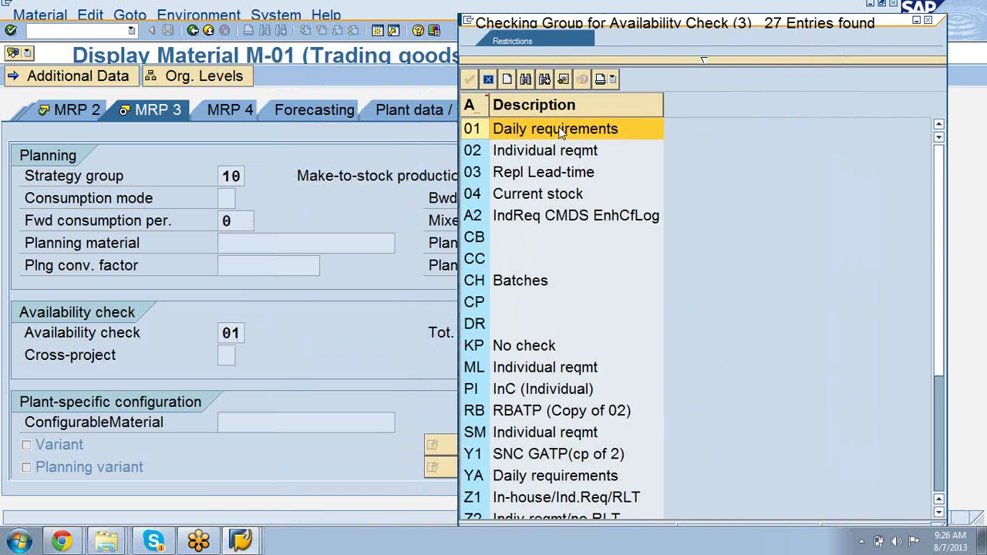
left_click(488, 80)
Step: Review the MRP 4 view and the Plant data / stor. 1 view of M-01 for plant 1200, without a storage location
left_click(238, 114)
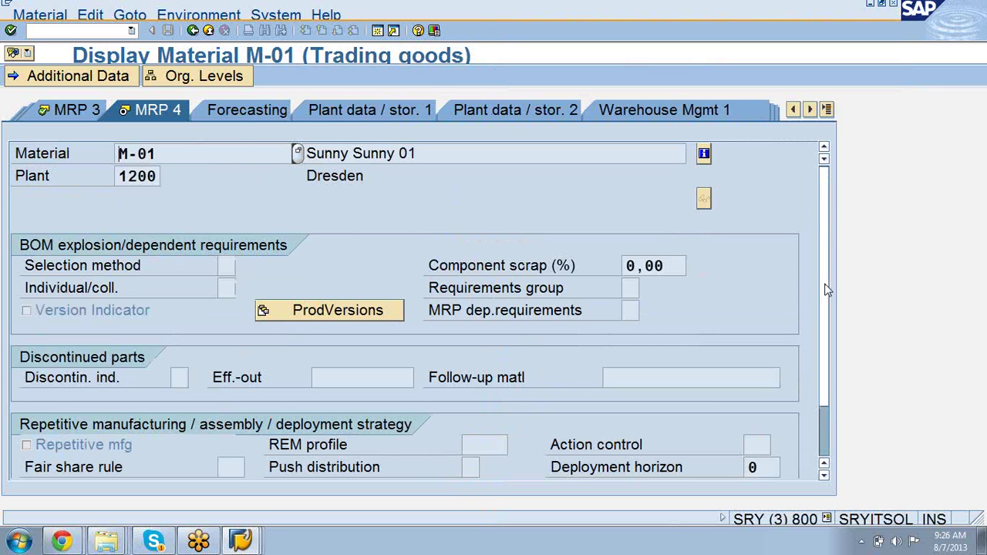
scroll(831, 410, "down", 3)
scroll(830, 409, "up", 3)
left_click(348, 110)
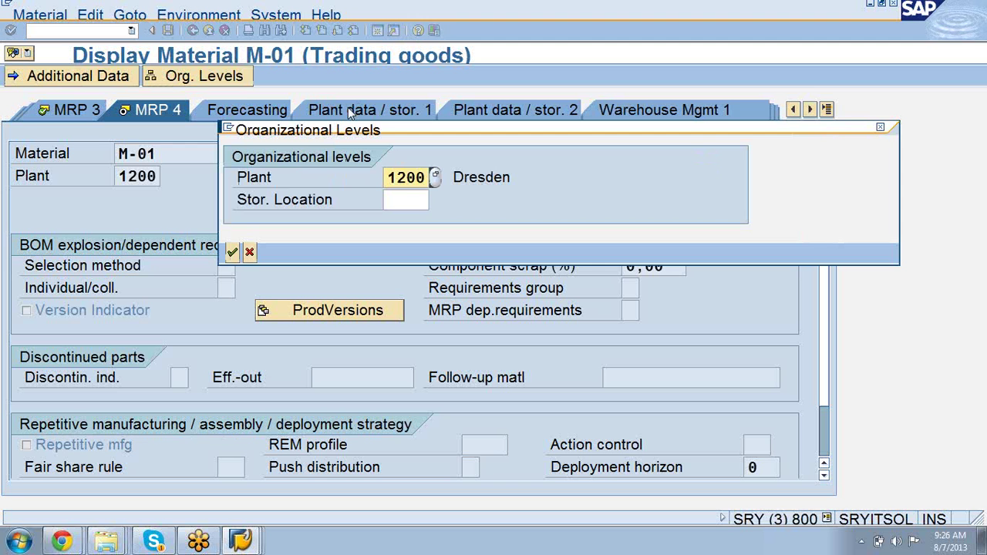
left_click(233, 253)
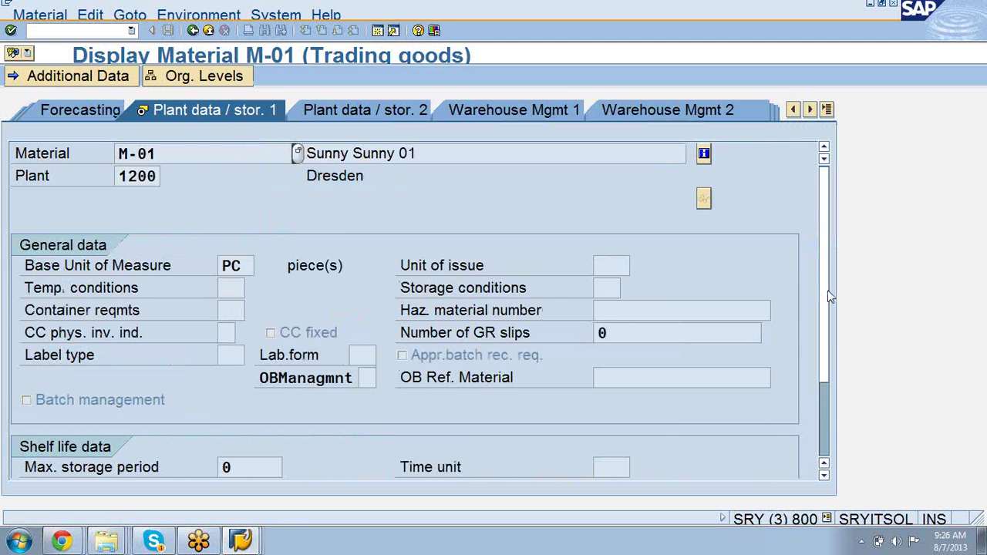
scroll(828, 290, "down", 3)
scroll(828, 388, "up", 3)
Step: Try to display the Warehouse Mgmt 1 view of M-01 for plant 1200 without a warehouse number or storage type
left_click(500, 113)
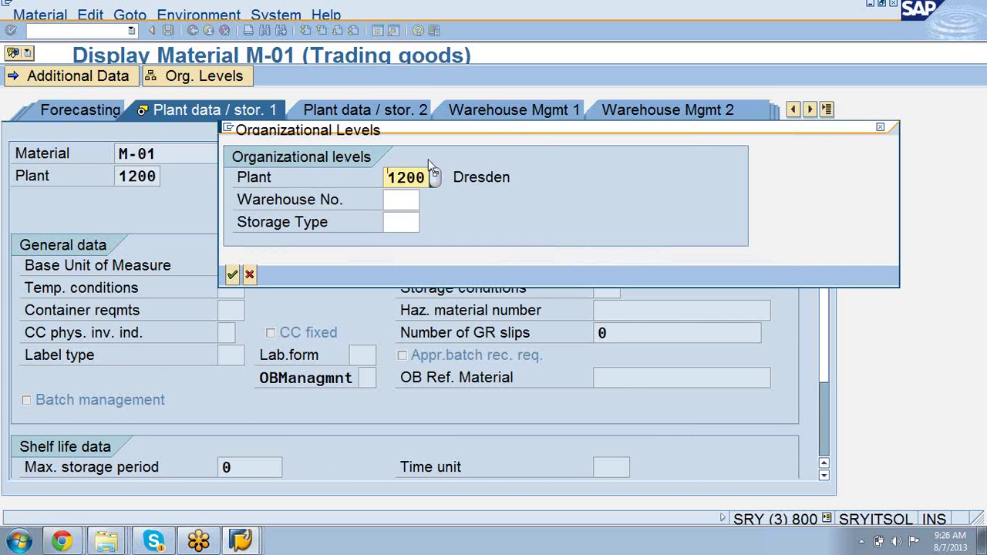
left_click(412, 201)
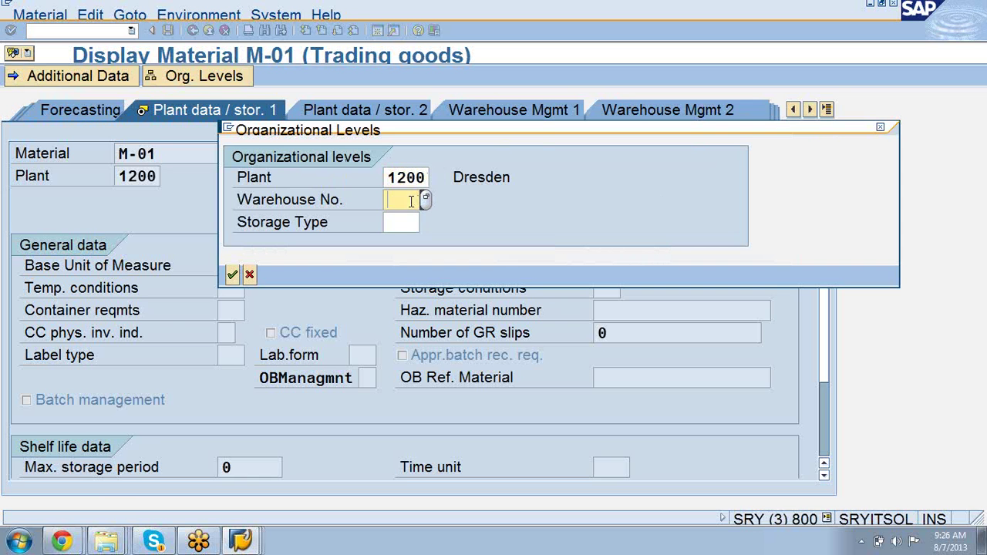
left_click(232, 275)
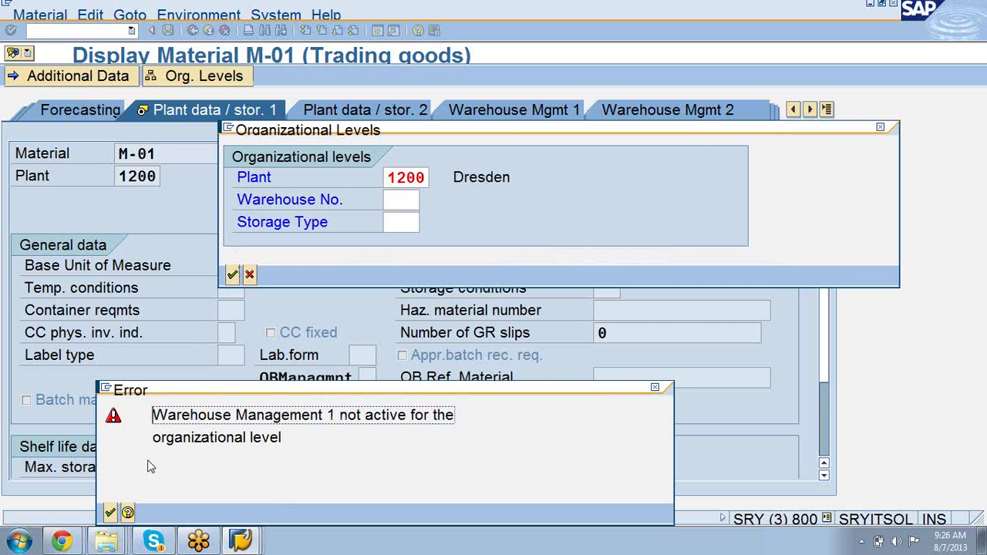
left_click(110, 513)
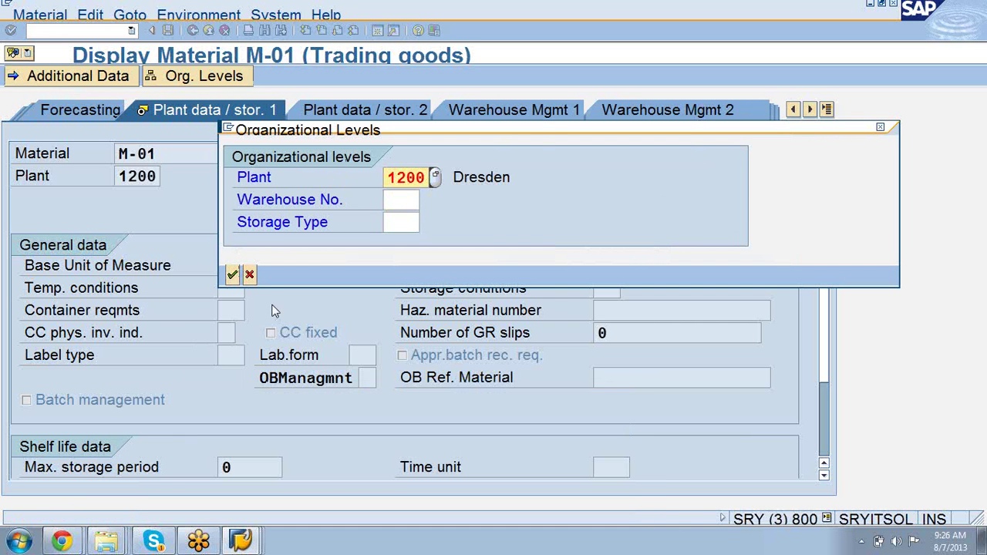
left_click(249, 275)
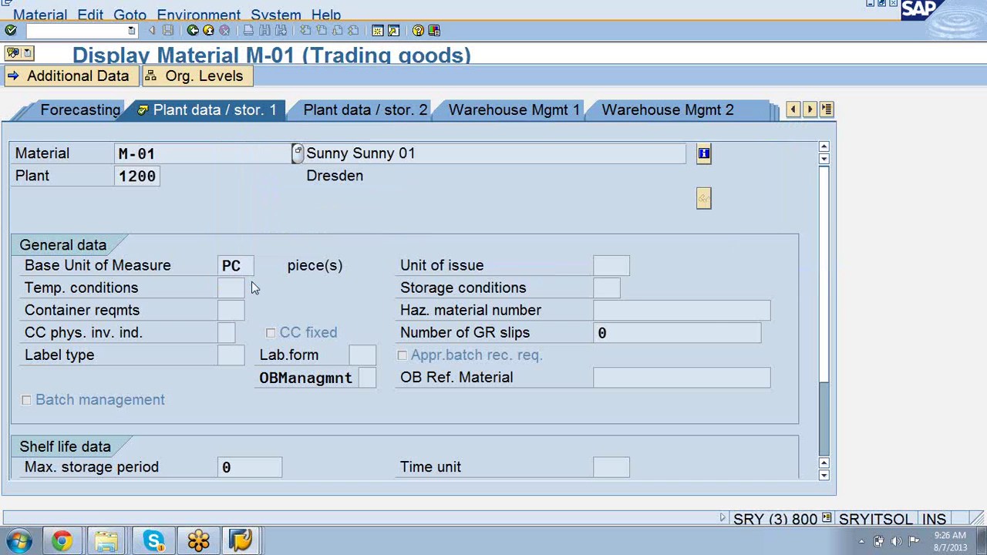
Step: Display the WM Execution view of material M-01
left_click(811, 109)
left_click(811, 110)
left_click(811, 109)
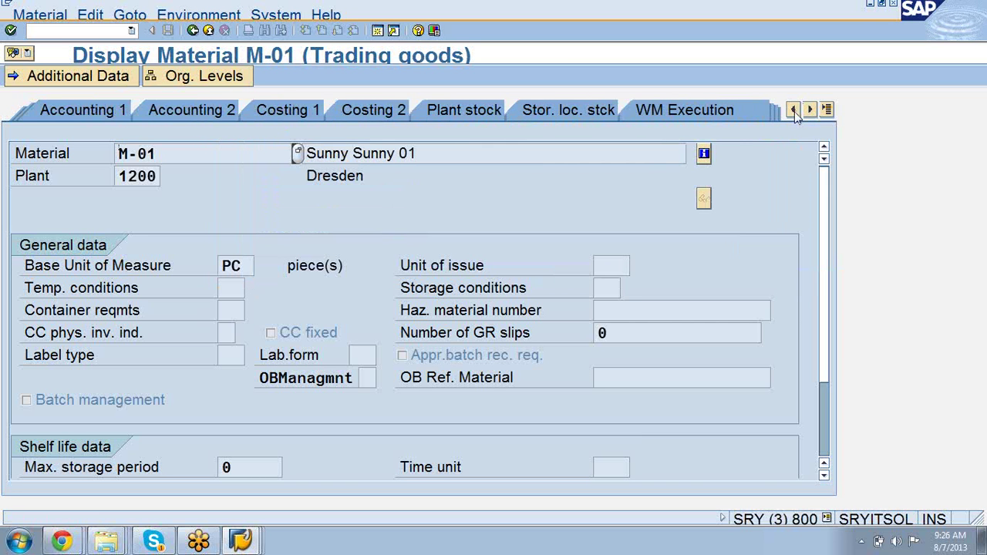
left_click(735, 114)
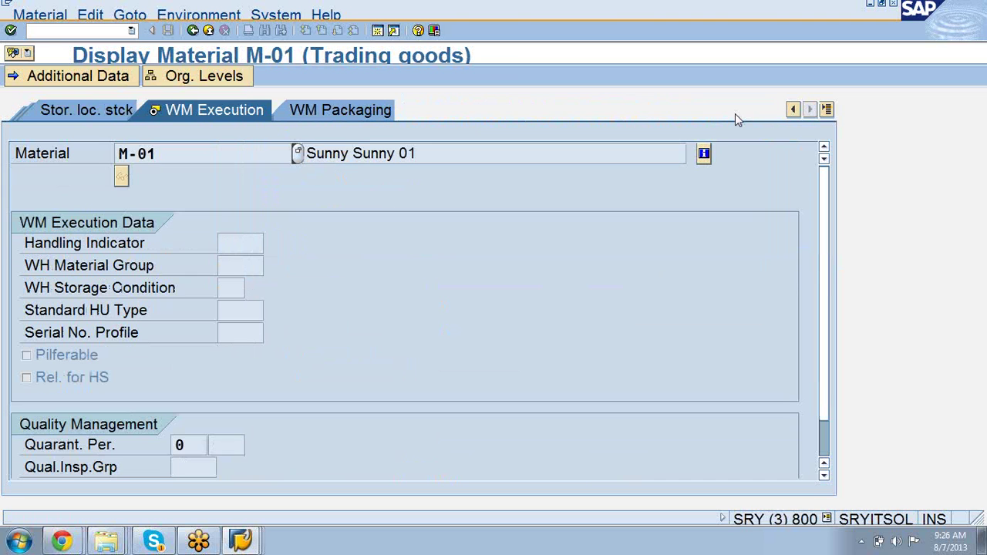
Step: Return to the MRP 1 view of M-01 and select its MRP Type field
left_click(827, 109)
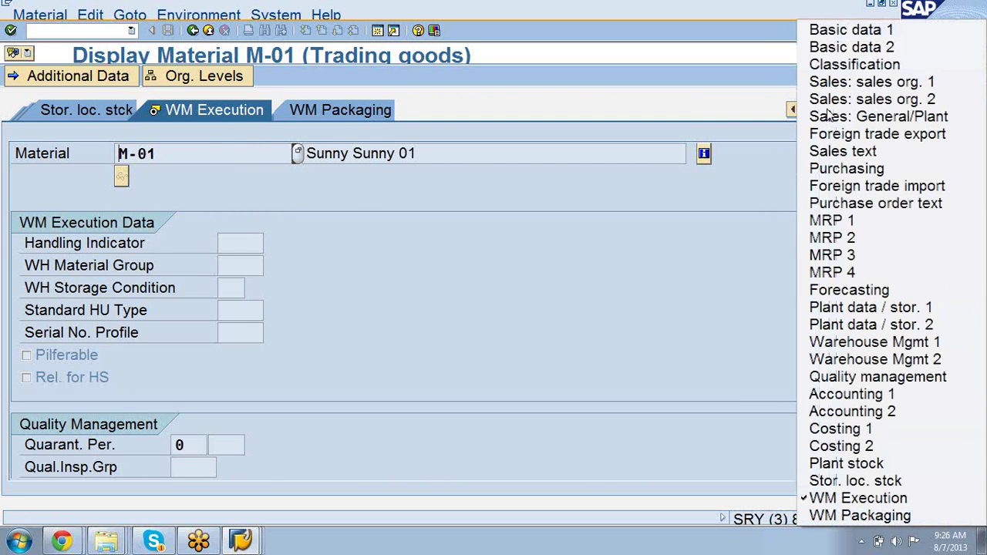
left_click(837, 222)
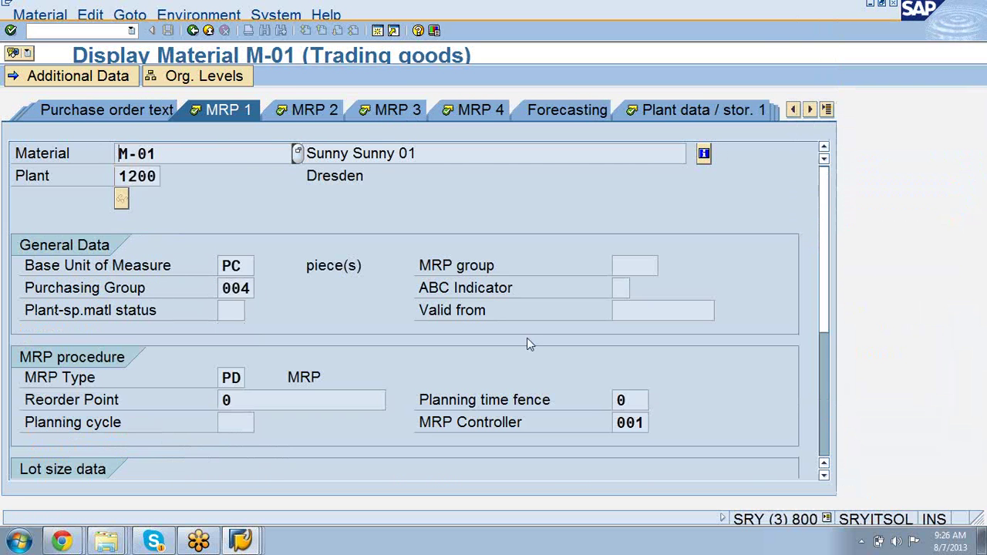
mouse_move(155, 540)
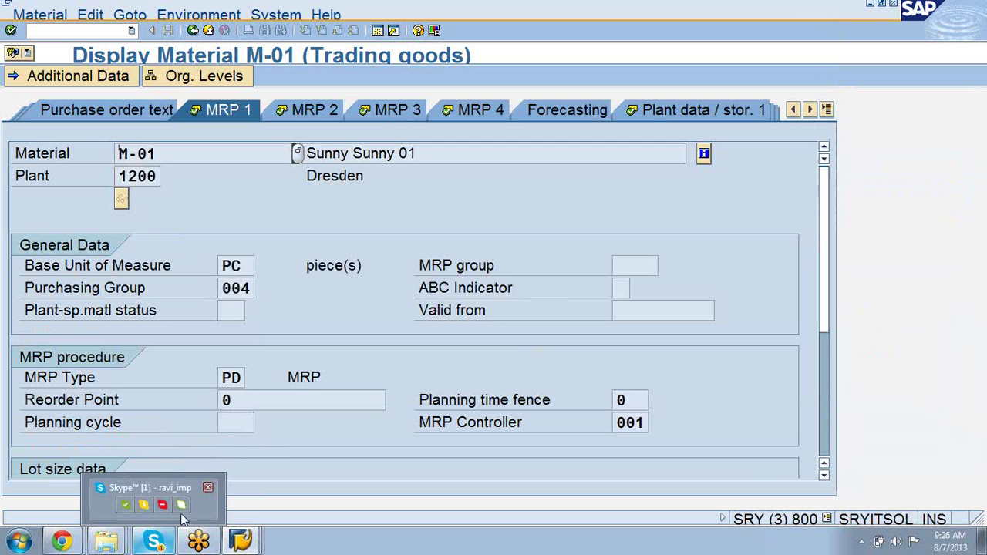
left_click(244, 376)
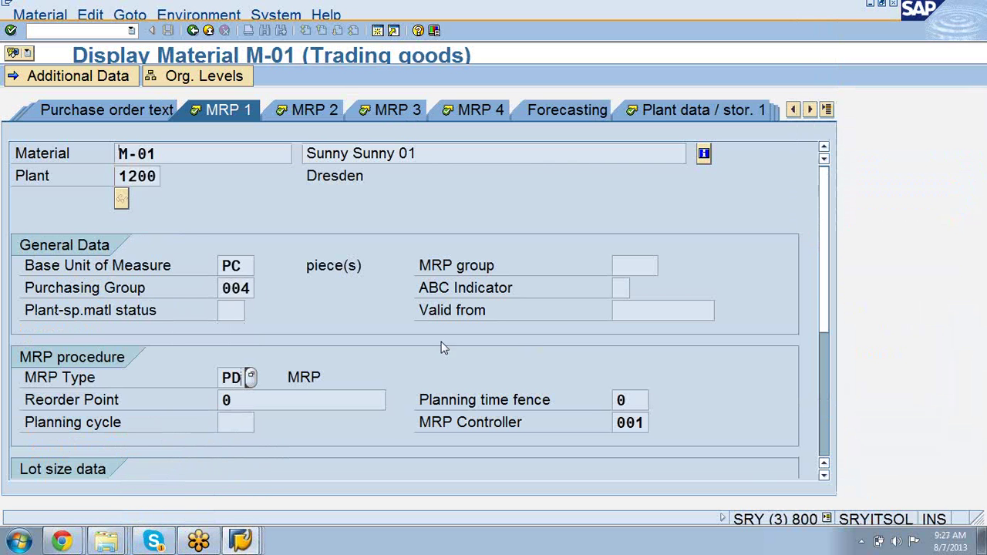
mouse_move(826, 288)
left_mouse_down()
mouse_move(826, 440)
mouse_move(843, 291)
left_mouse_up()
Step: Switch to the standard order's window, open a new session from it and display the customizing implementation guide through transaction SPRO
left_click(240, 540)
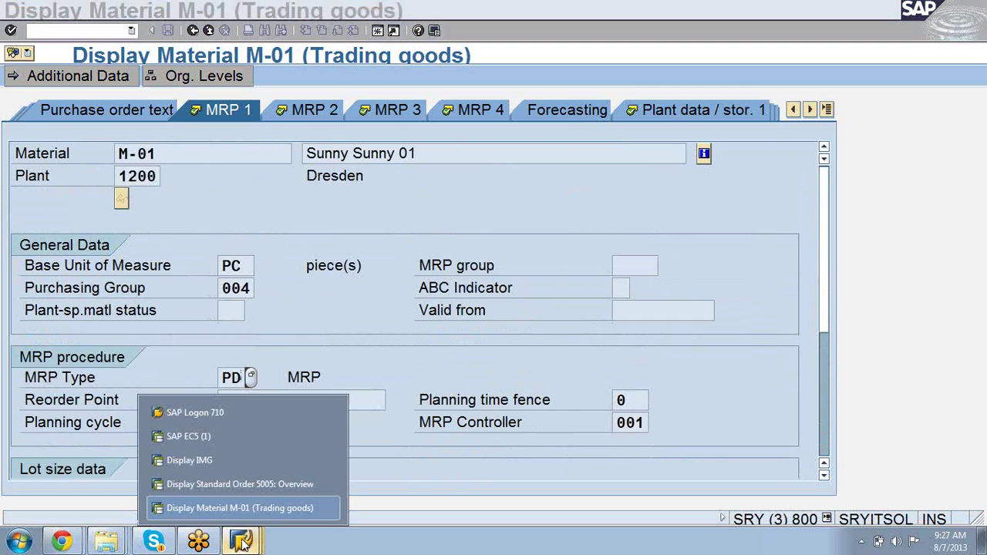
left_click(227, 489)
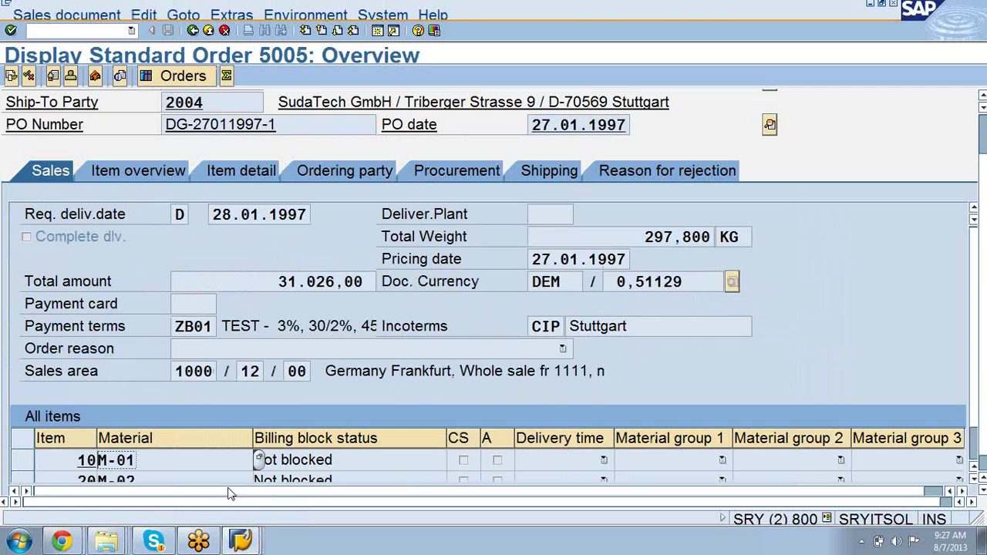
left_click(378, 30)
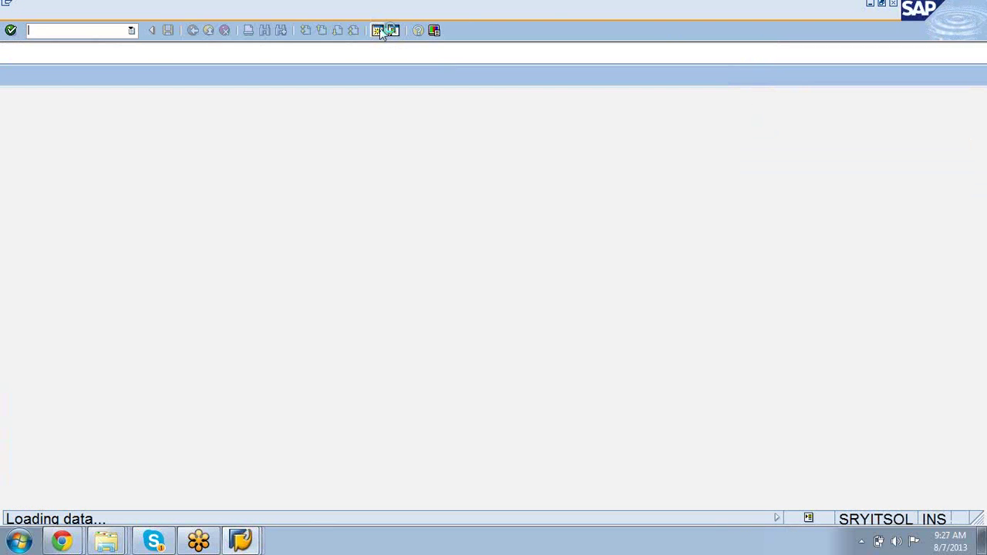
type("/spro")
key("Return")
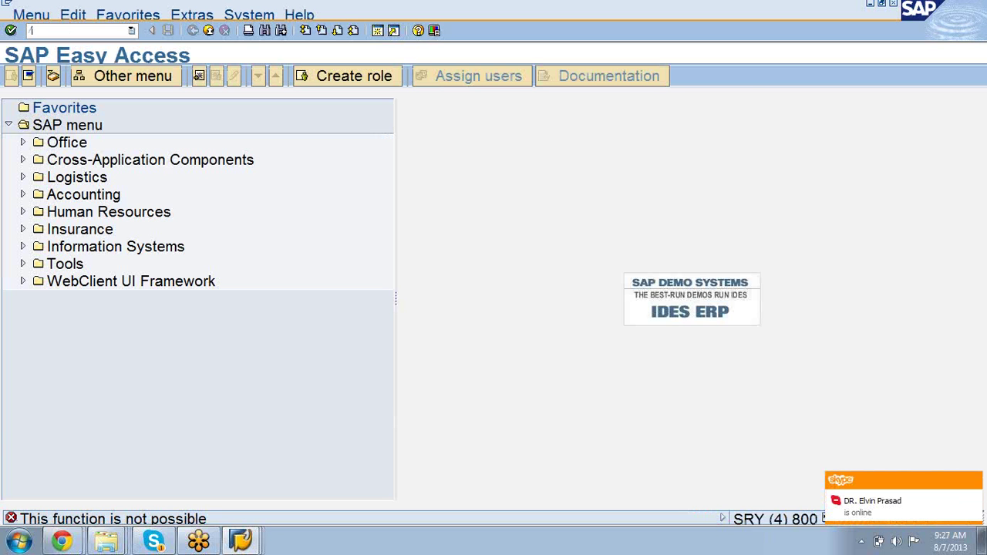
type("/nspro")
key("Return")
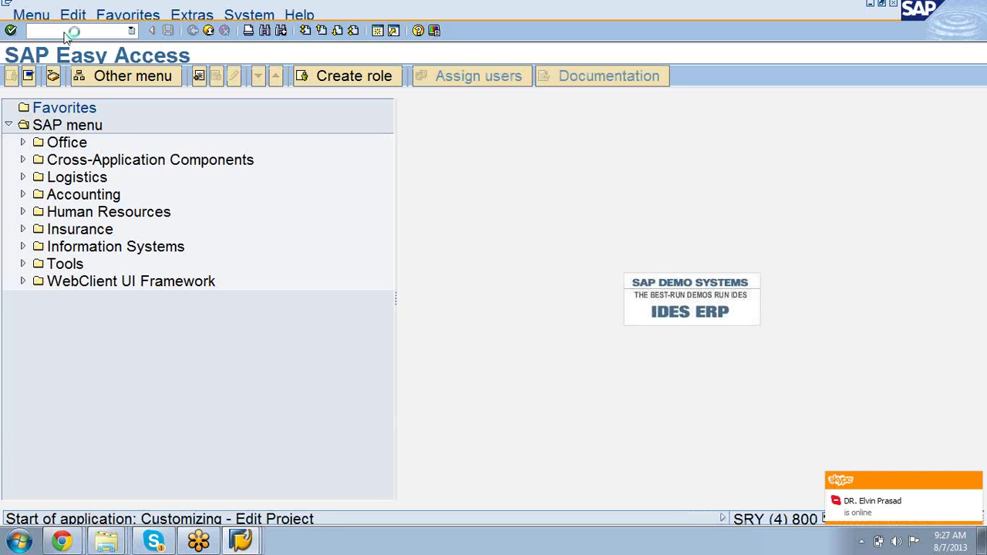
left_click(68, 79)
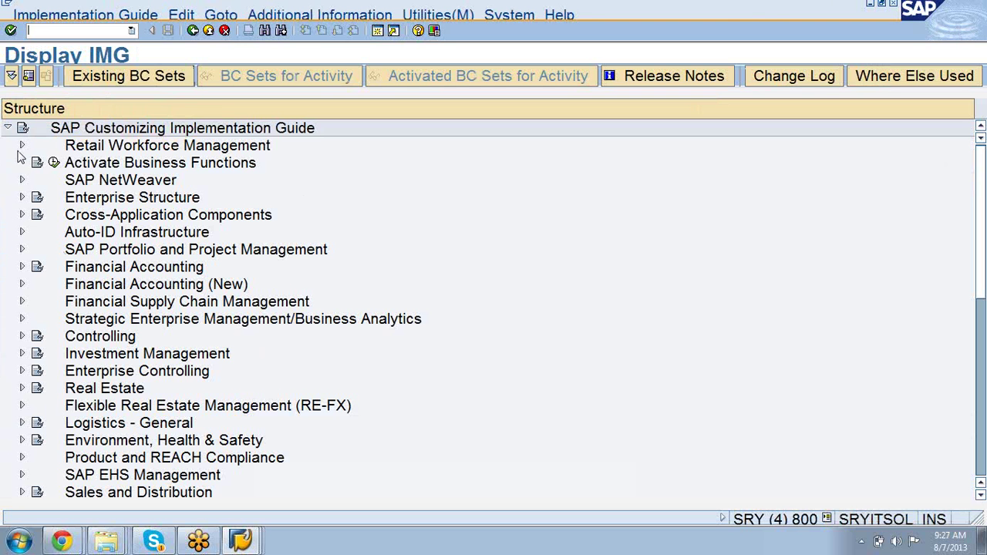
Step: Expand the implementation guide through Sales and Distribution, Sales and Sales Documents down to the Schedule Lines activities
left_click_drag(982, 282, 982, 347)
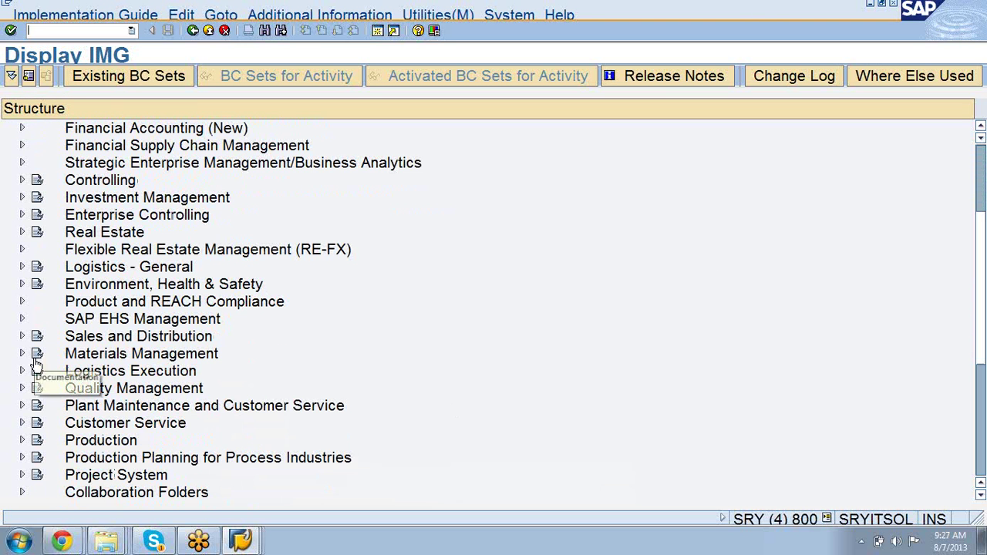
left_click(23, 338)
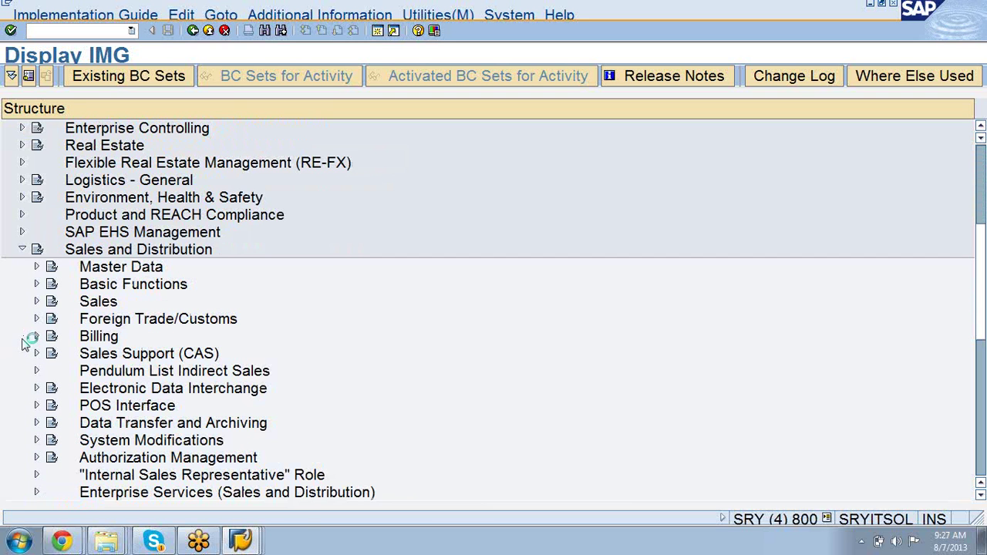
left_click(36, 302)
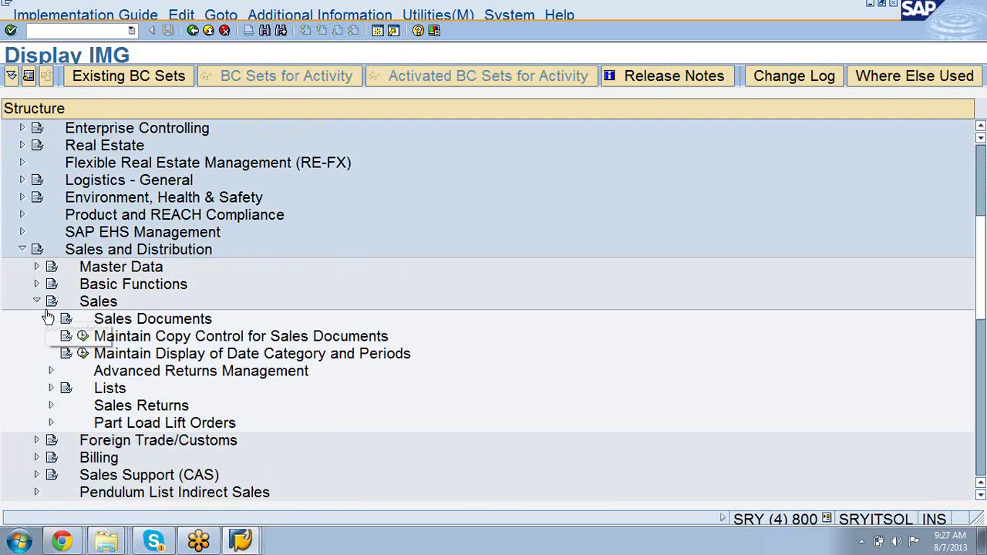
left_click(51, 319)
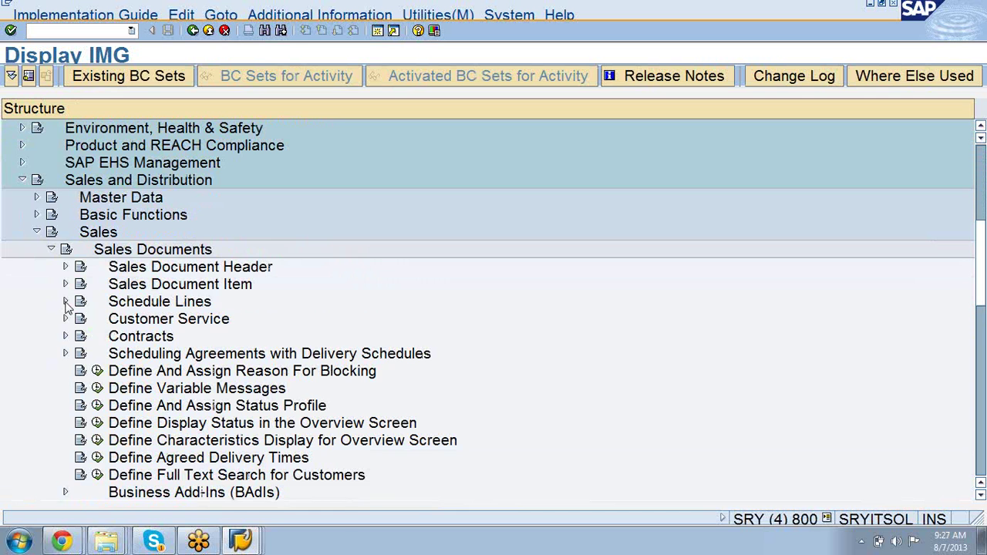
left_click(65, 302)
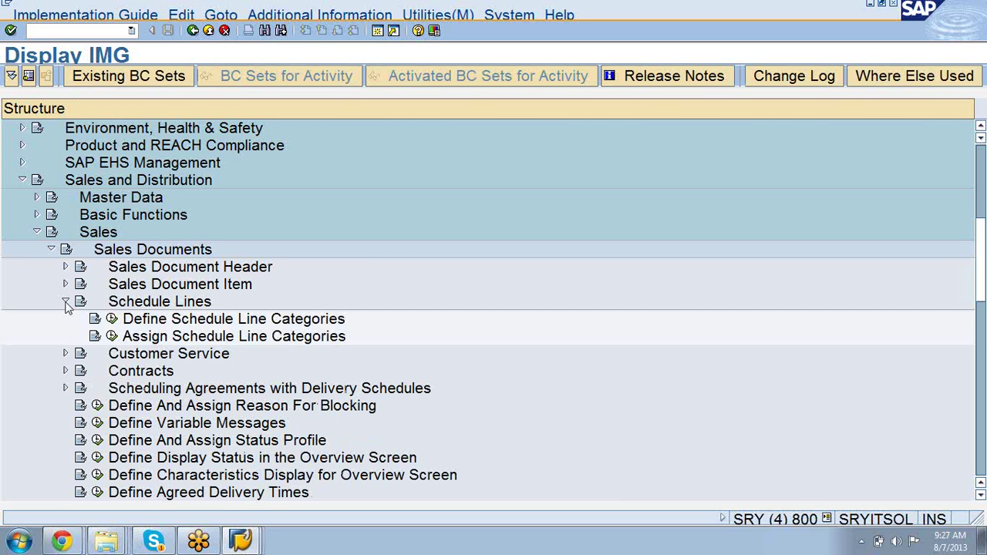
Step: Open the Assign Schedule Line Categories activity and position the list at item category TAN
left_click(112, 337)
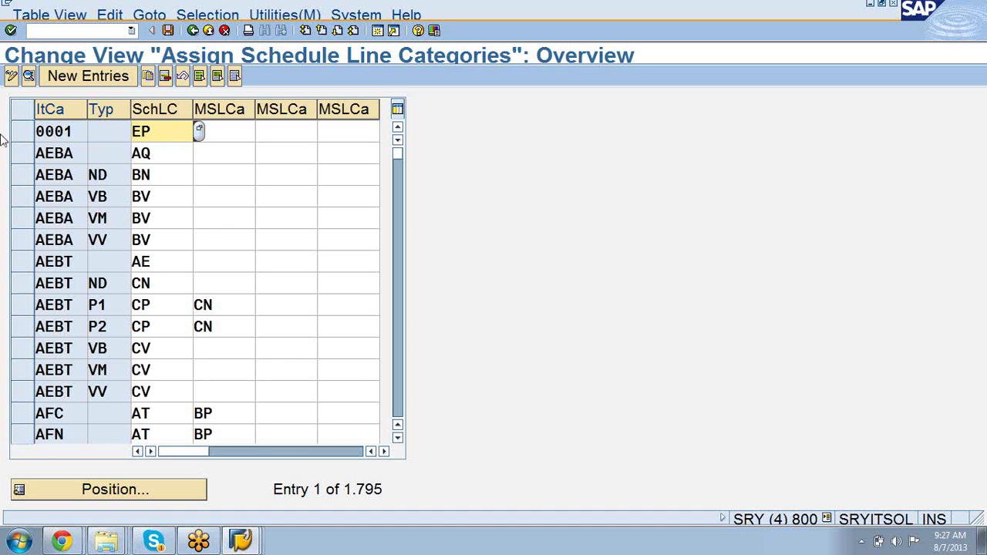
left_click(171, 484)
type("tan")
key("Return")
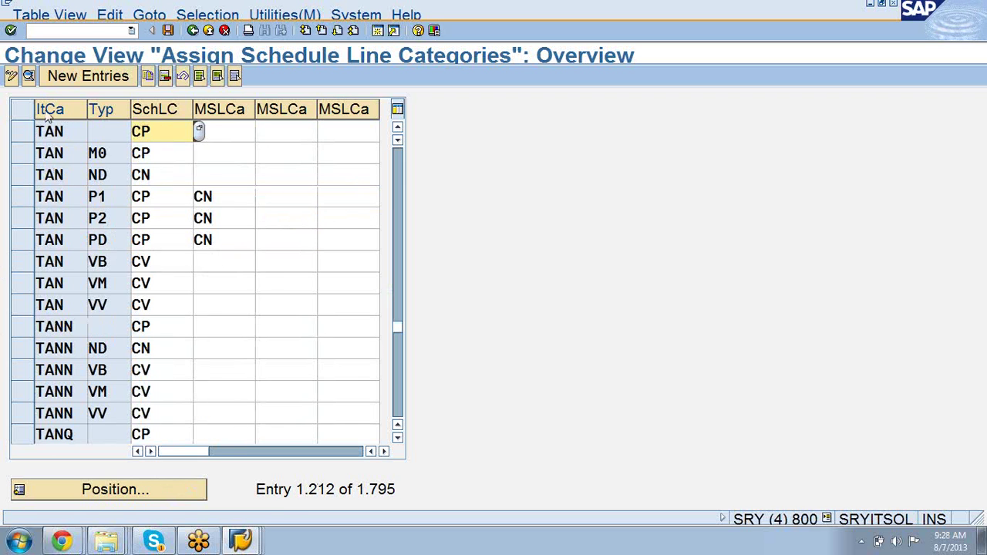
Step: Examine the TAN entry without an MRP type and its assigned schedule line category
left_click(29, 132)
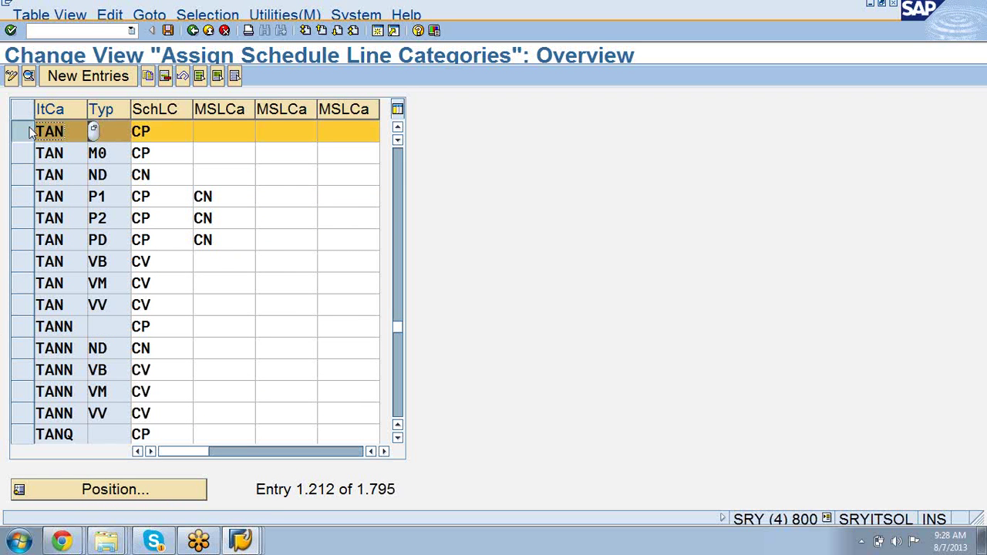
left_click(118, 129)
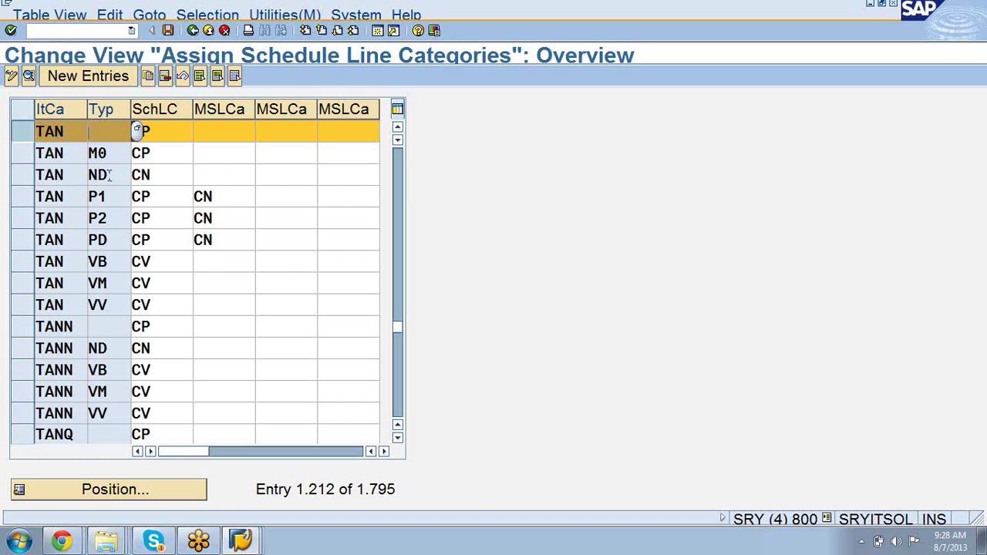
left_click(180, 133)
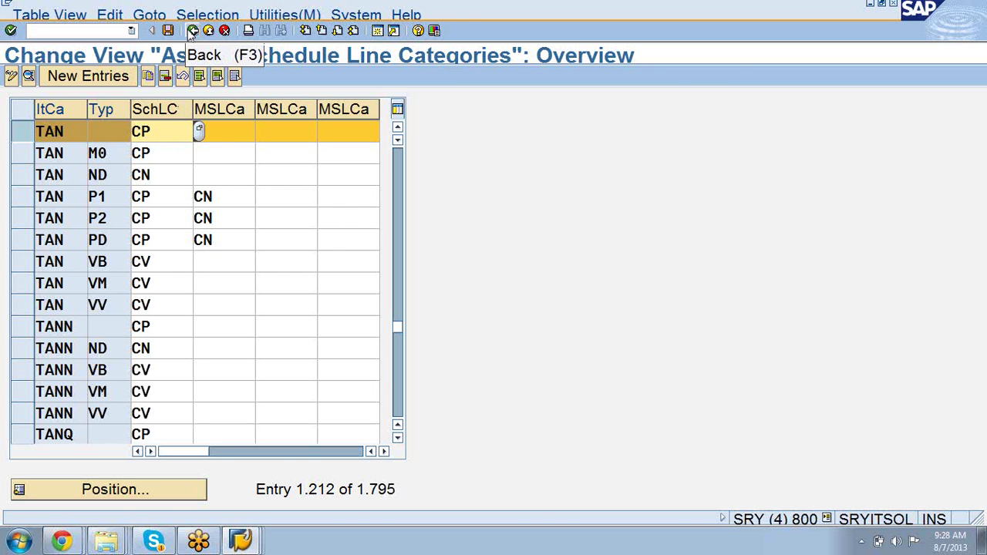
Step: Return to the IMG, collapse Schedule Lines, Sales and Sales and Distribution, and go back to the project customizing screen
left_click(189, 31)
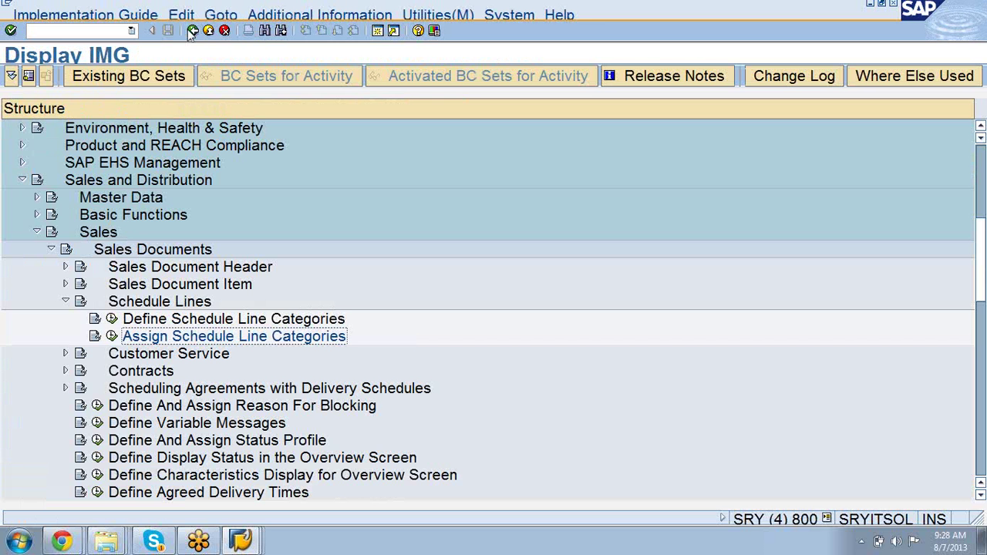
left_click(65, 302)
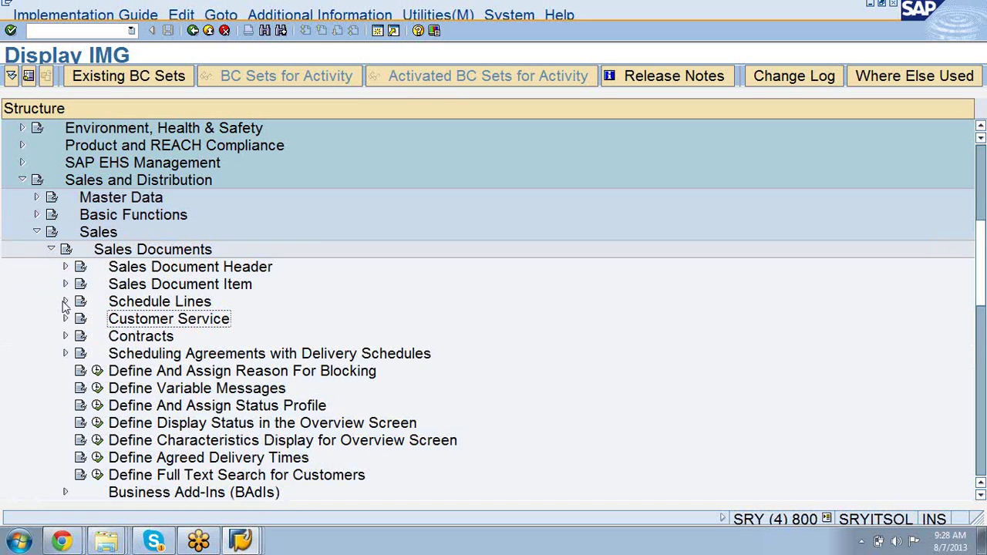
left_click(37, 234)
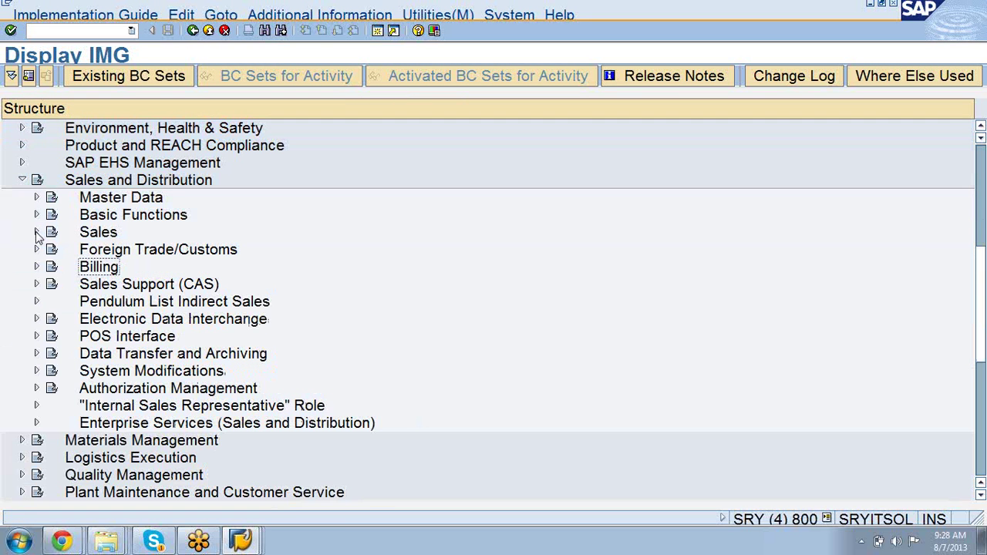
left_click(21, 182)
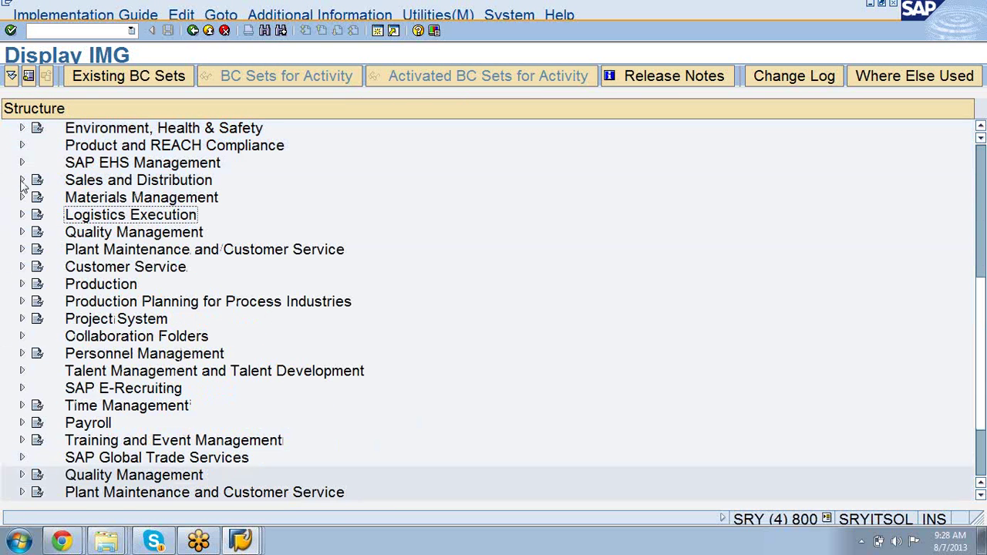
left_click(193, 31)
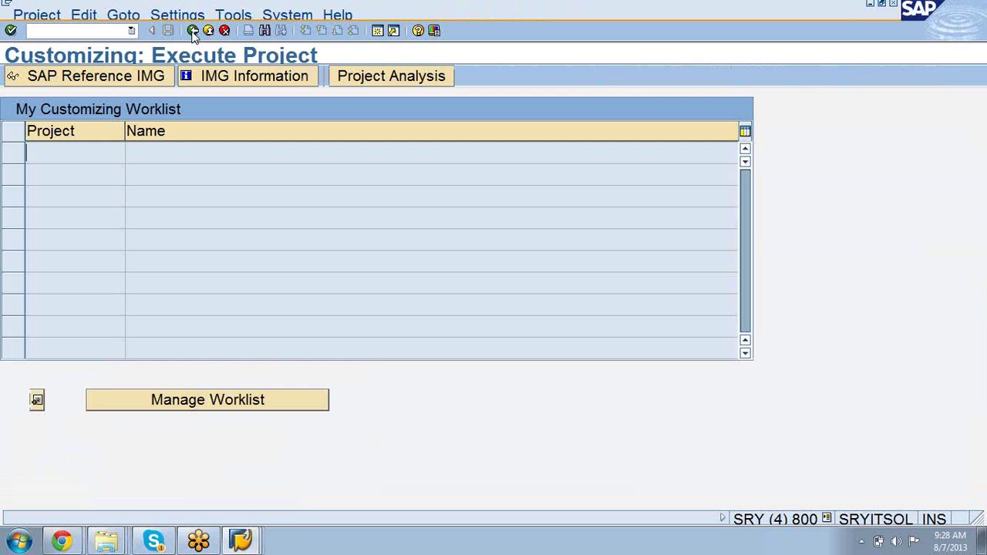
Step: View the material M-01 session briefly and switch to the session displaying the standard order
left_click(249, 540)
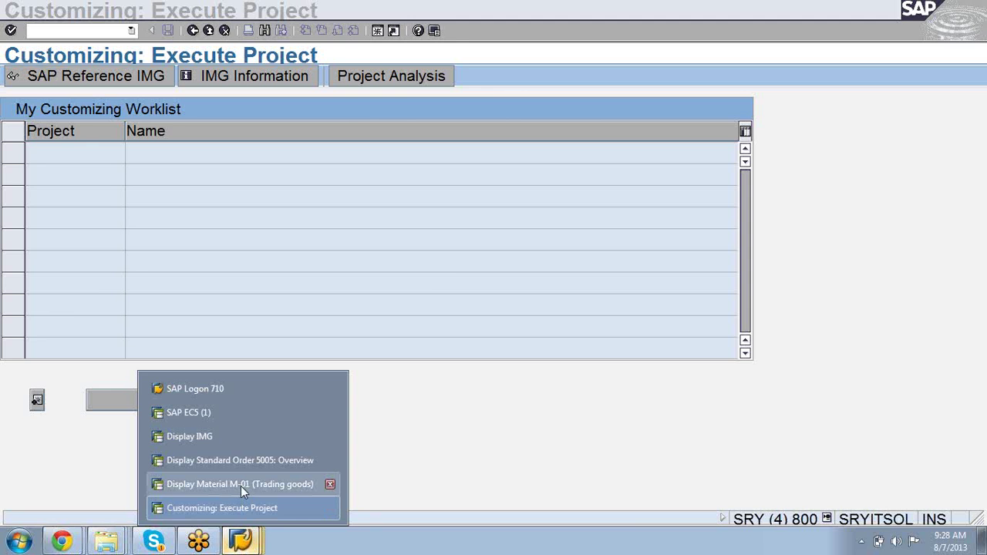
left_click(241, 485)
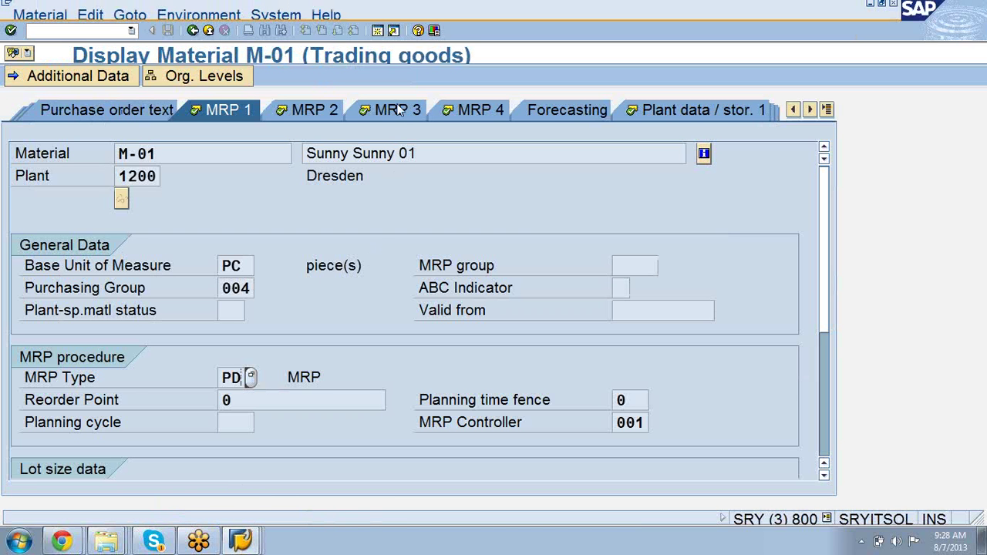
left_click(241, 542)
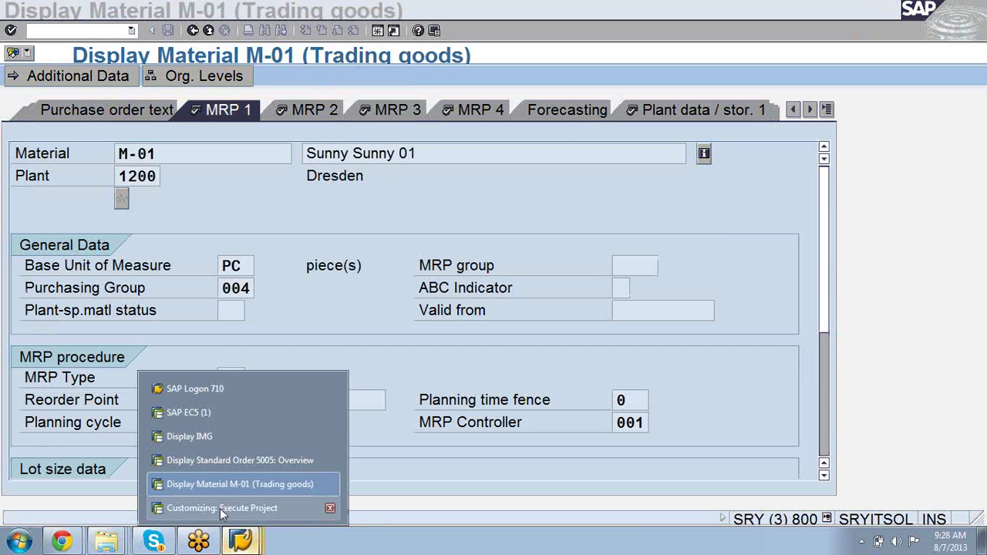
left_click(220, 461)
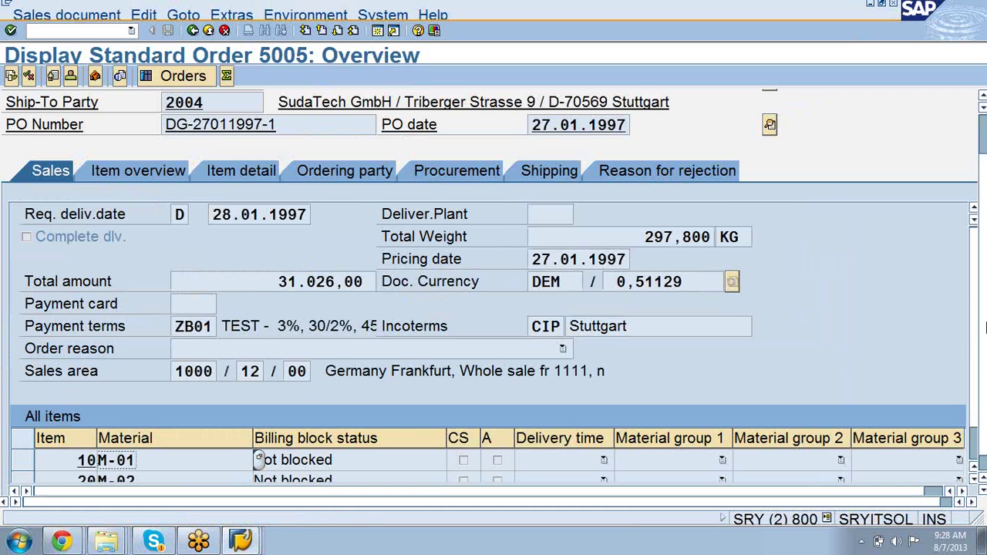
Step: Show the order's item overview and examine the item columns through to shipping point, route and weights
scroll(977, 401, "down", 1)
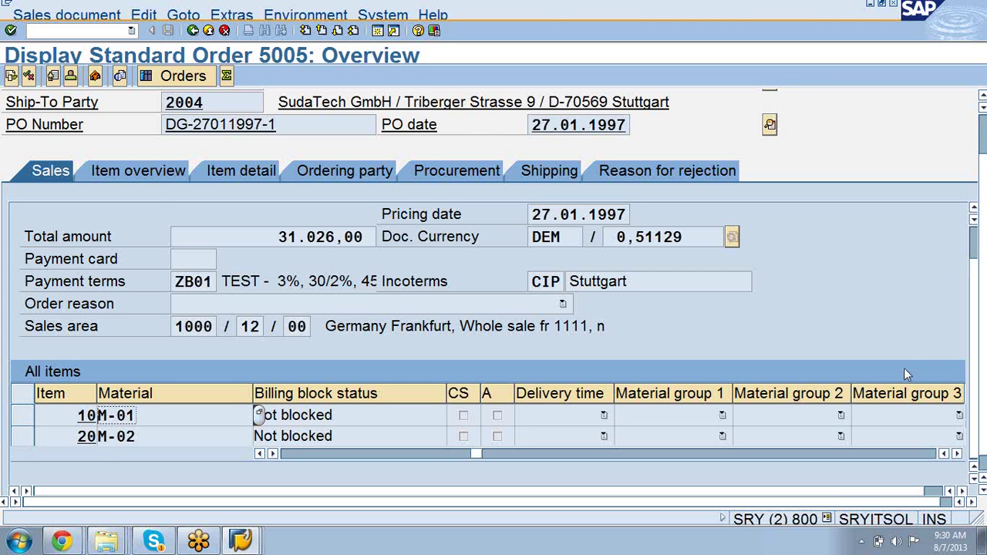
left_click(141, 171)
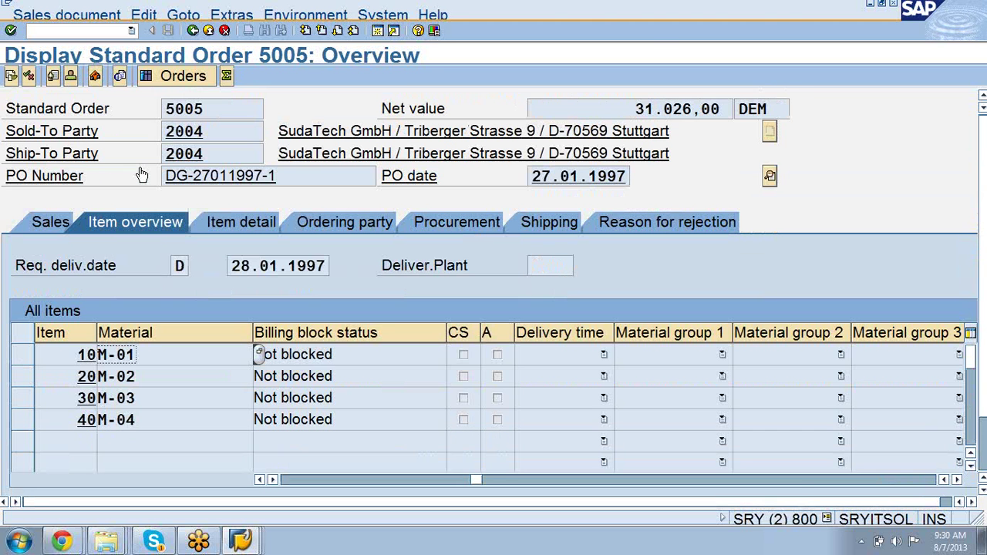
left_click(956, 480)
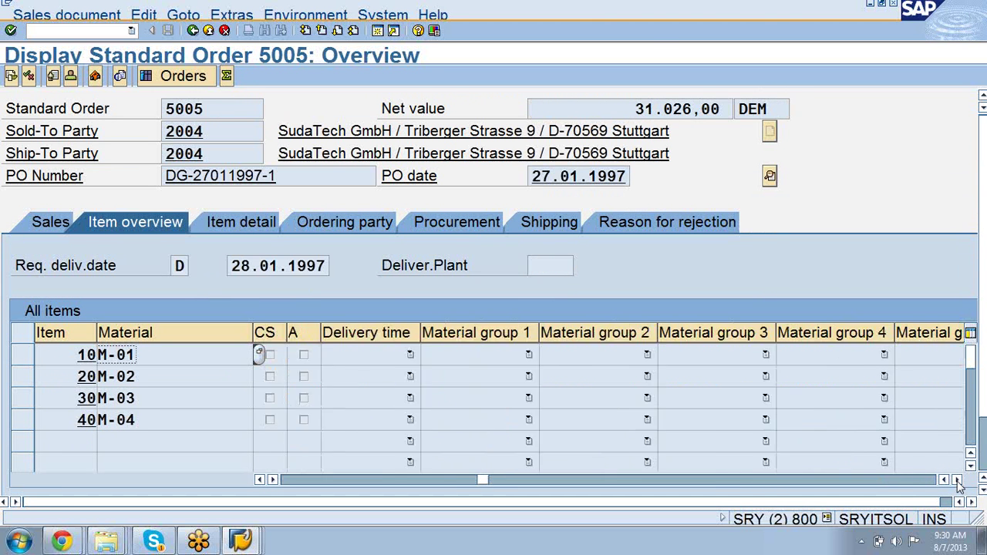
left_click(957, 480)
left_click(957, 480)
left_click(956, 480)
left_click(956, 480)
left_click(957, 480)
left_click(957, 479)
left_click(957, 480)
left_click(957, 480)
left_click(956, 480)
left_click(957, 480)
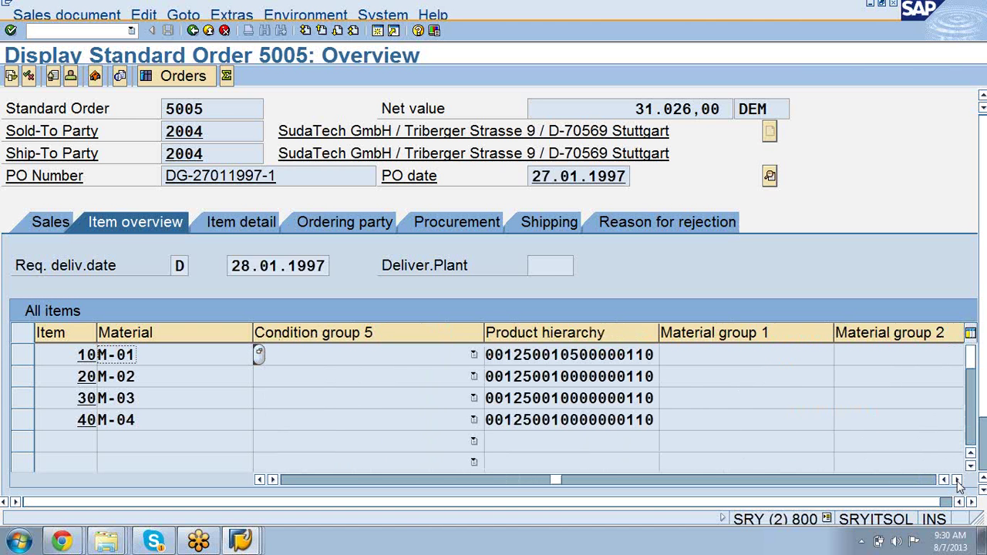
left_click(957, 479)
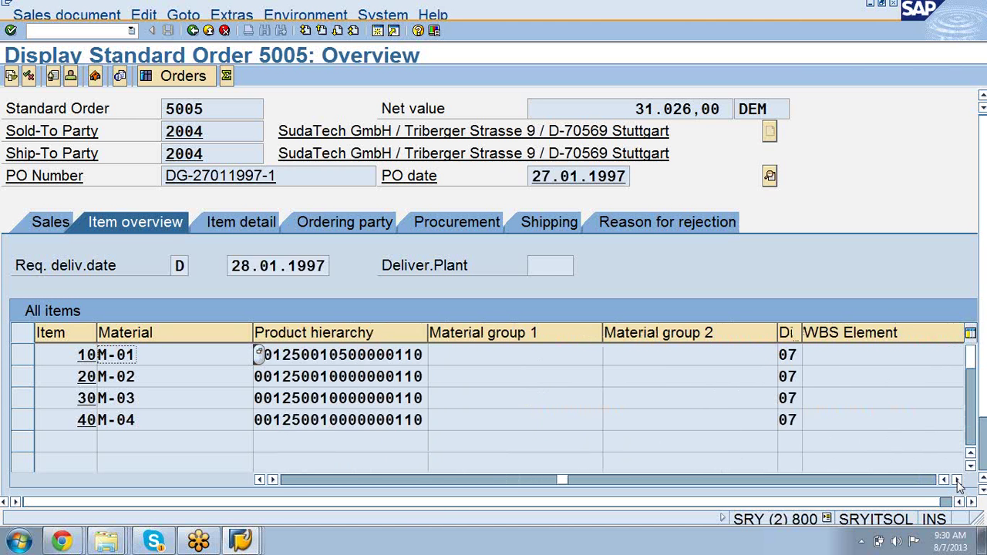
left_click(957, 479)
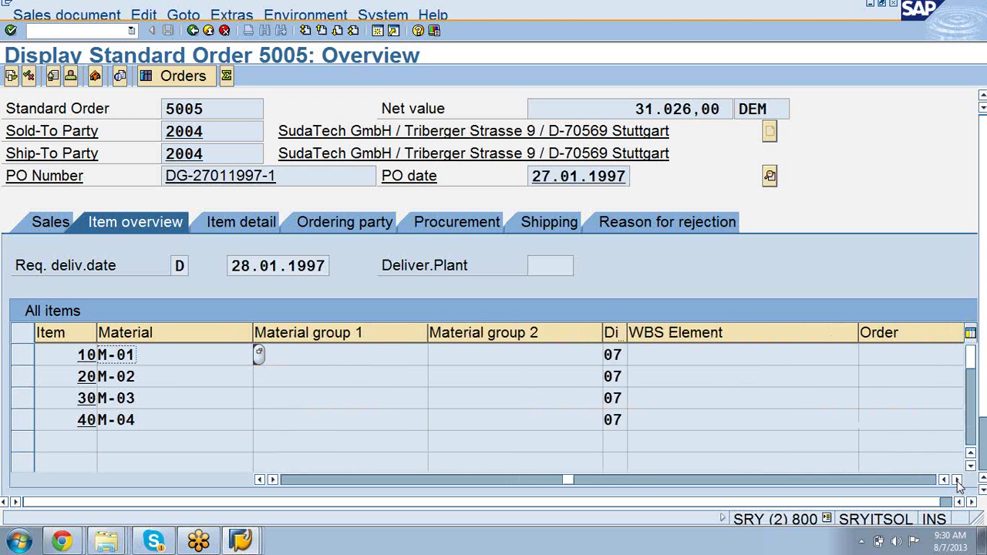
left_click(957, 480)
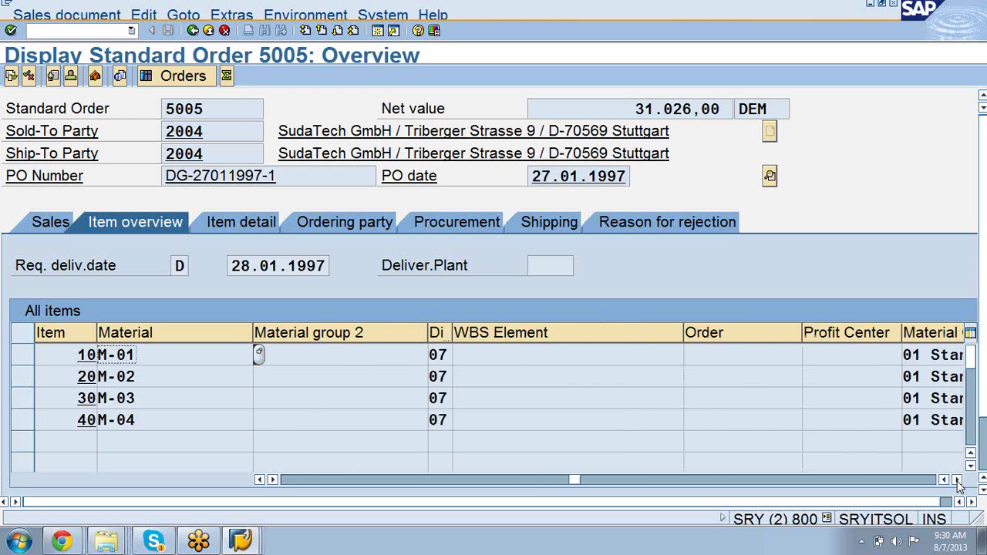
left_click(956, 480)
left_click(957, 480)
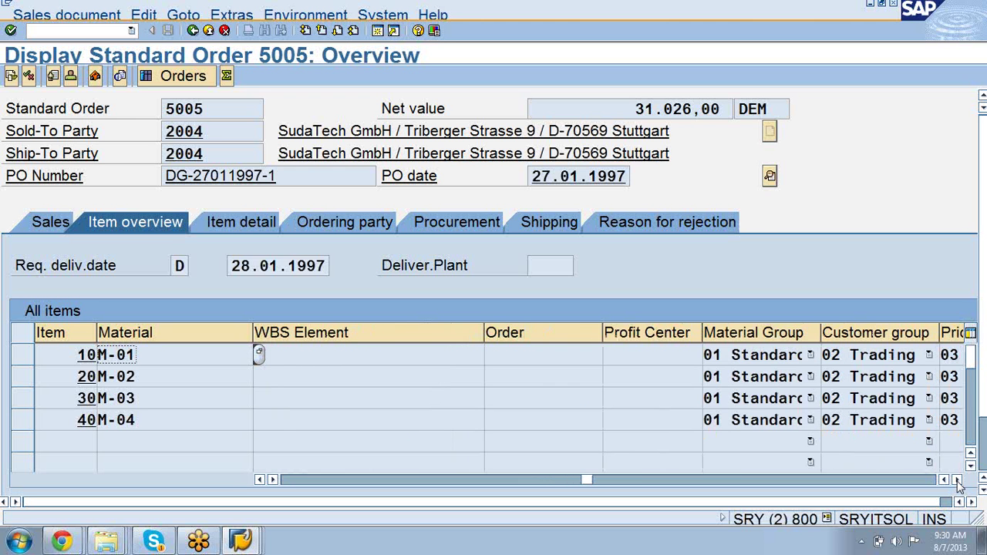
left_click(956, 479)
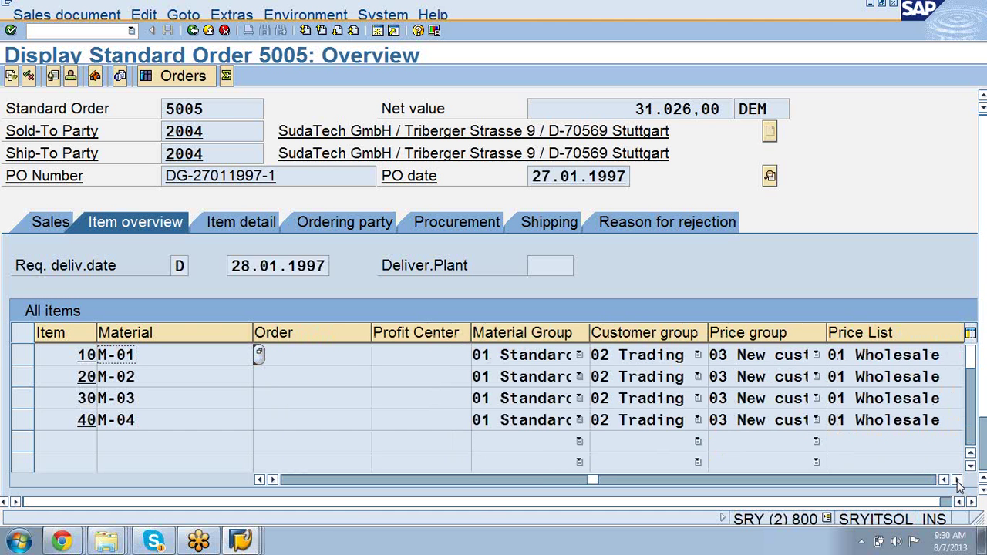
left_click(956, 480)
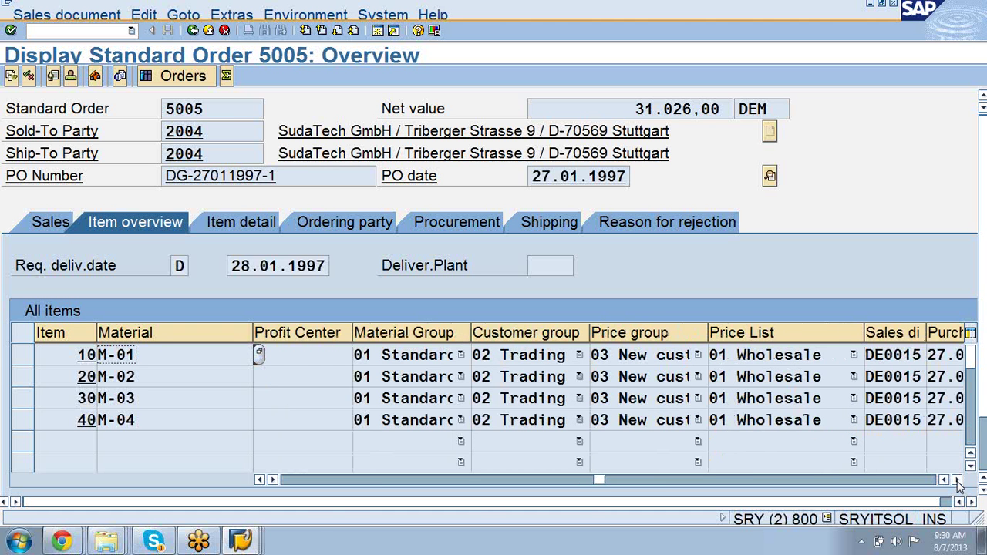
left_click(956, 480)
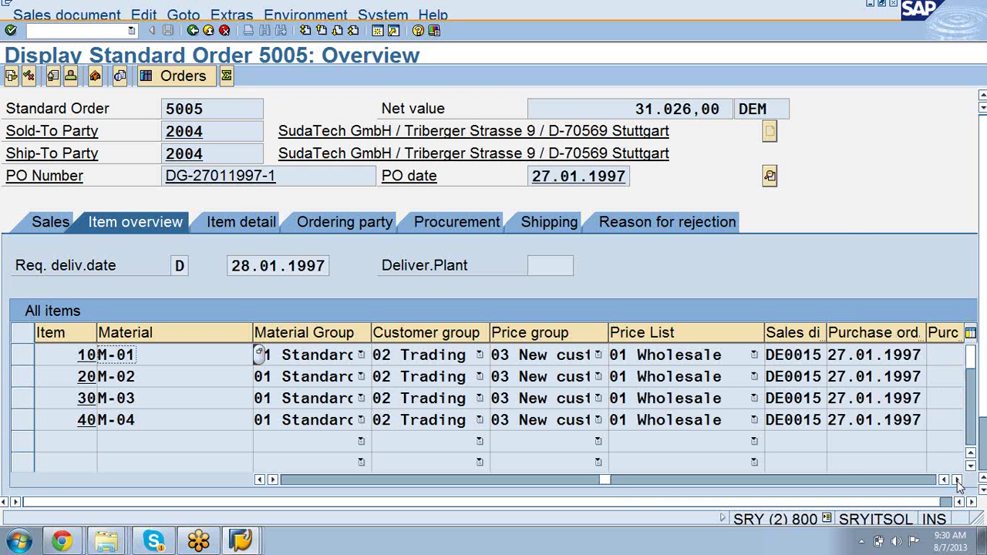
left_click(956, 480)
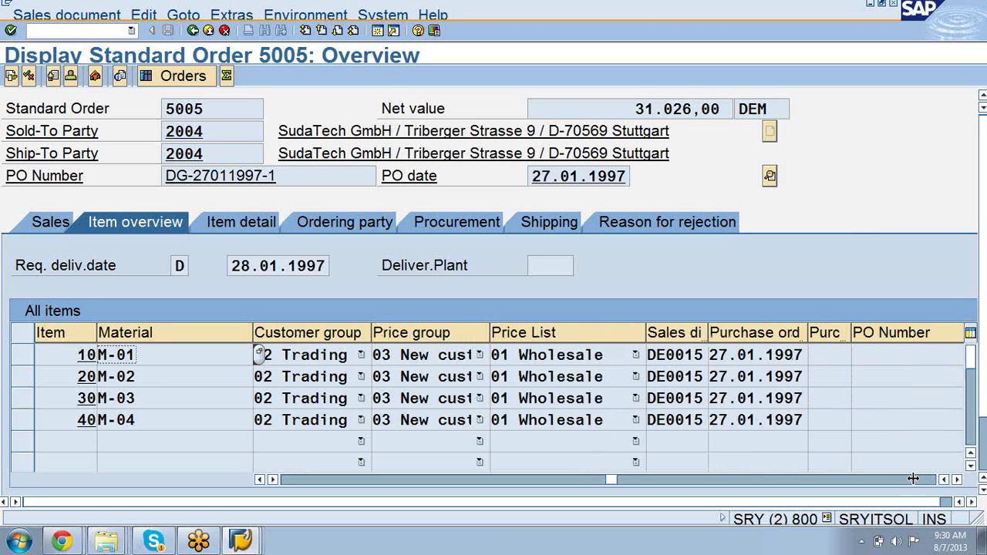
left_click(956, 480)
left_click(957, 479)
left_click(957, 480)
left_click(957, 480)
left_click(957, 480)
left_click(957, 479)
left_click(956, 480)
left_click(956, 480)
left_click(957, 480)
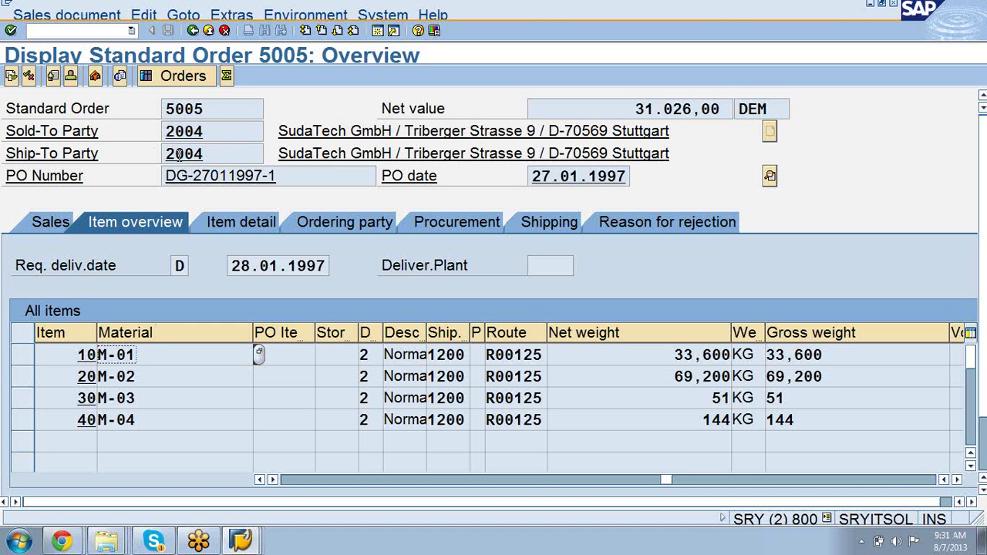
Step: Return to the order's Sales overview and select the route of item 10, material M-01
left_click(42, 230)
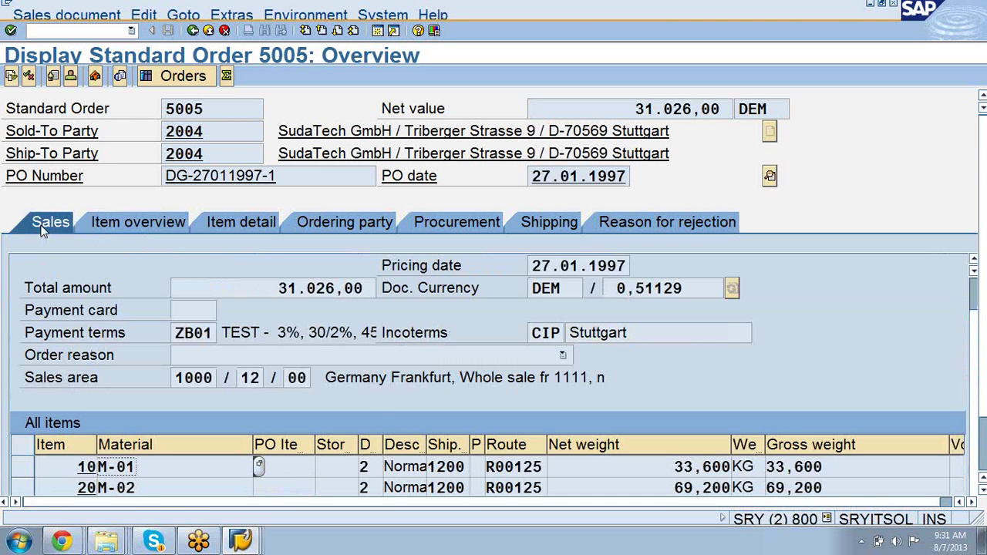
left_click(513, 467)
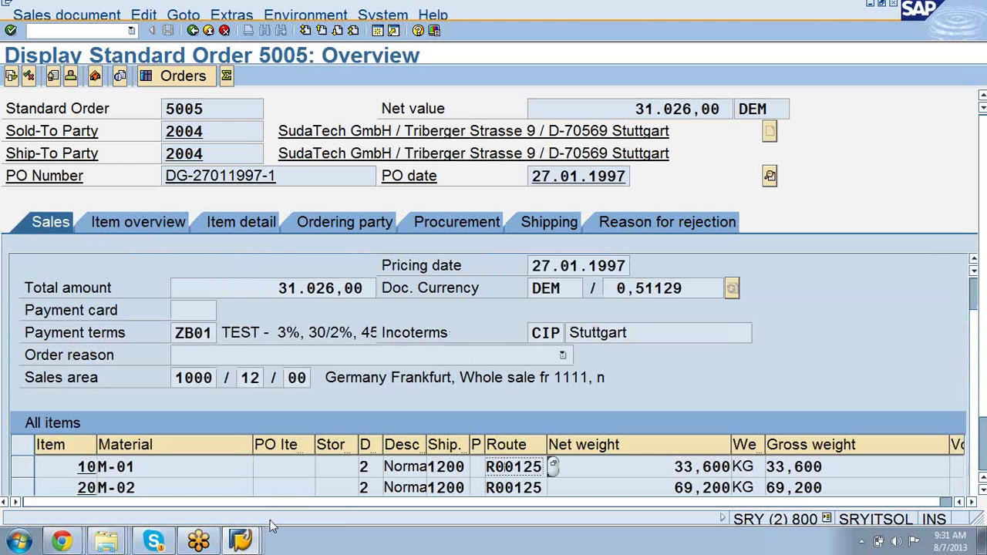
Step: Switch to the project customizing session and open the SAP Reference IMG
mouse_move(240, 541)
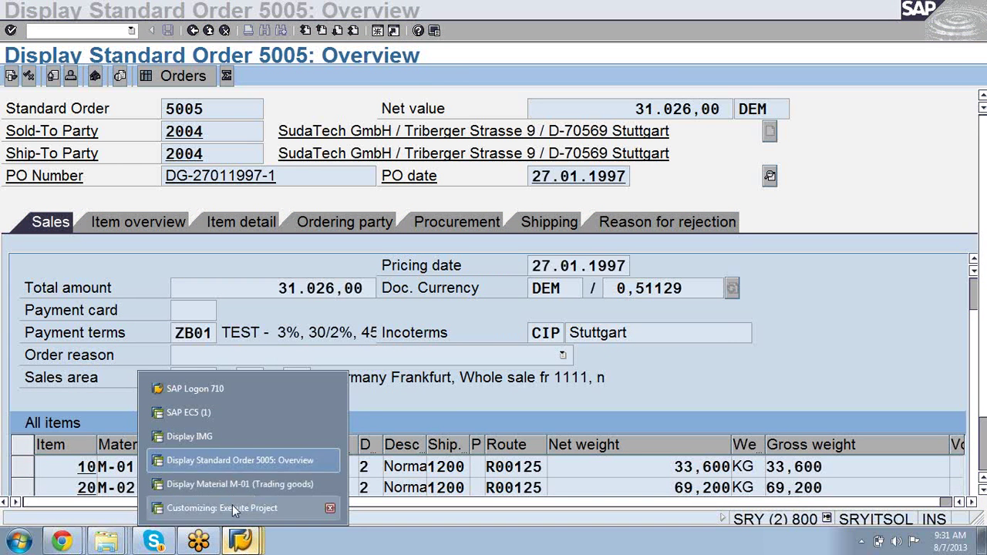
left_click(232, 506)
left_click(114, 82)
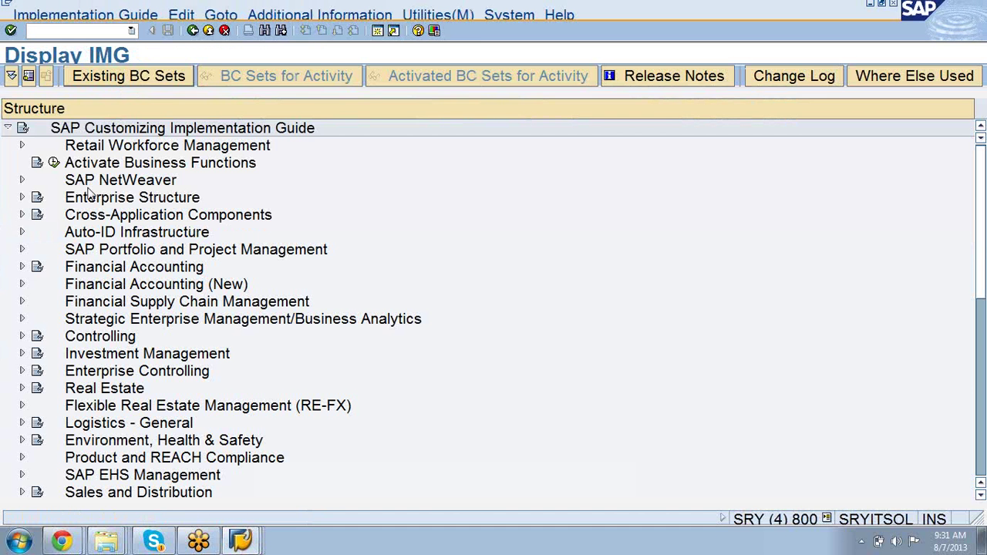
Step: Look through the top-level areas of the IMG structure from Financial Accounting to Public Sector Management
left_click_drag(982, 279, 983, 389)
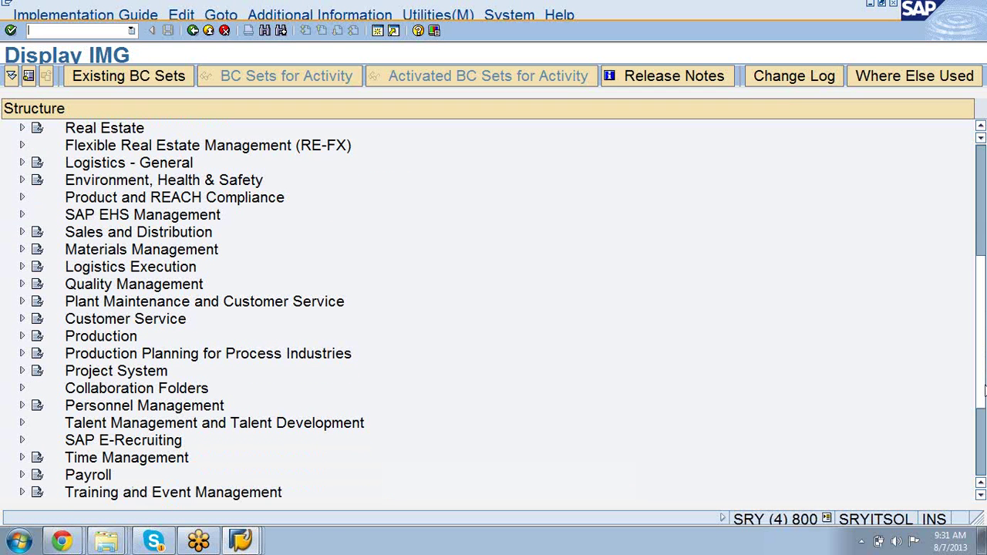
left_click_drag(983, 390, 981, 438)
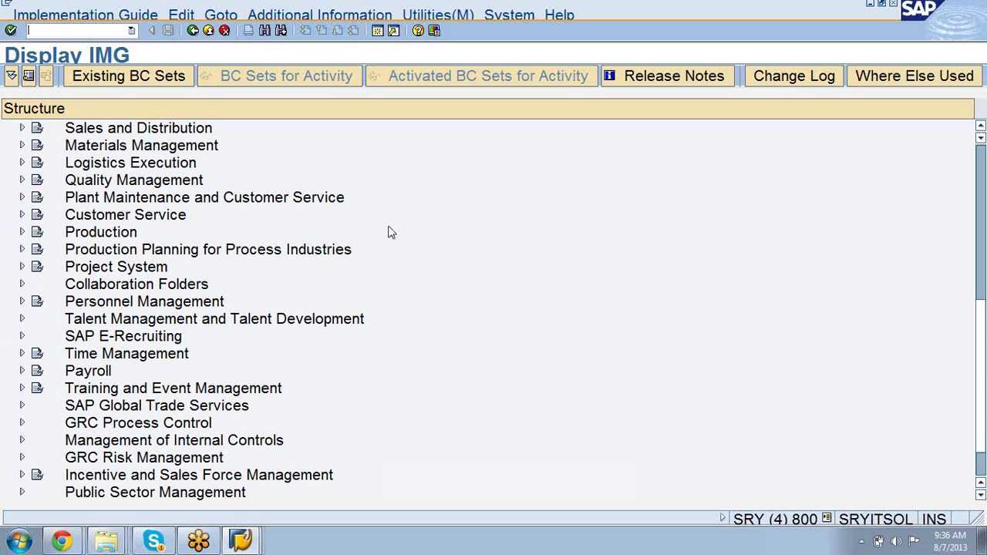
left_click_drag(983, 385, 983, 340)
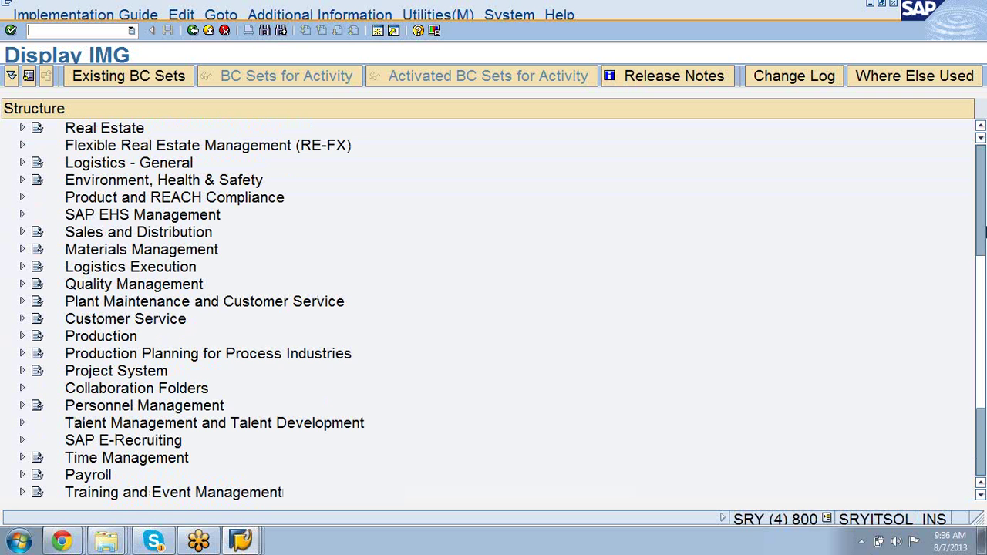
left_click_drag(983, 316, 983, 268)
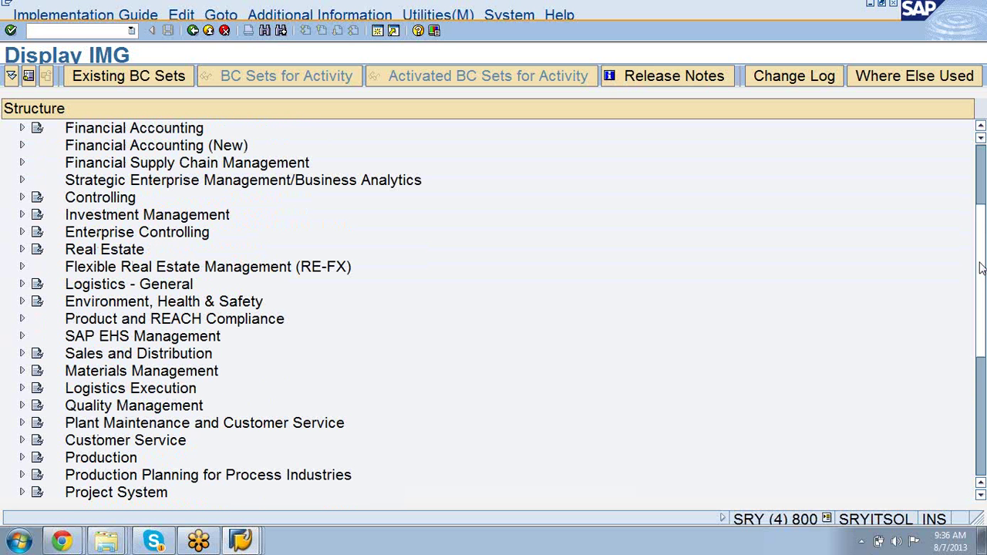
Step: Switch to the standard order session and try to display the costing for item 10
left_click(240, 539)
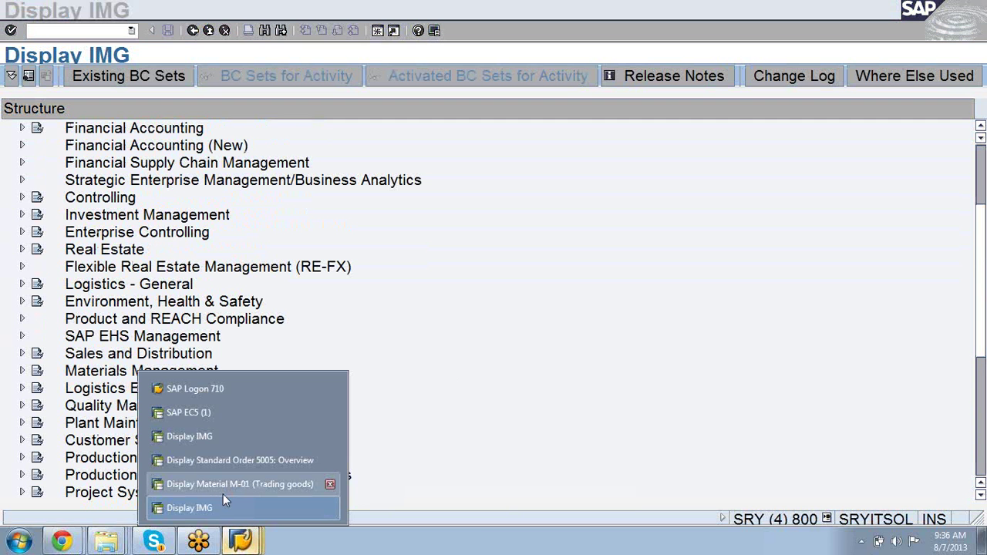
left_click(217, 459)
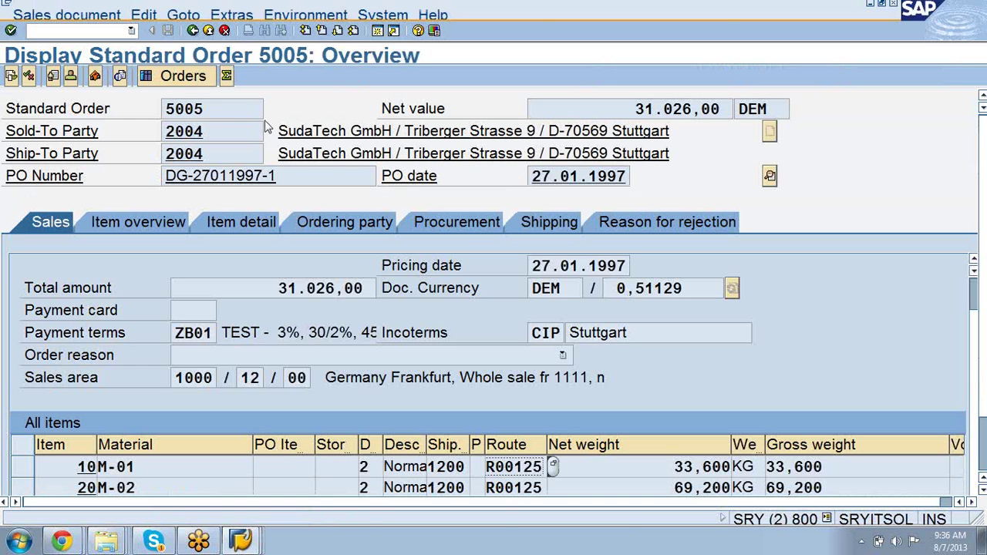
left_click(231, 15)
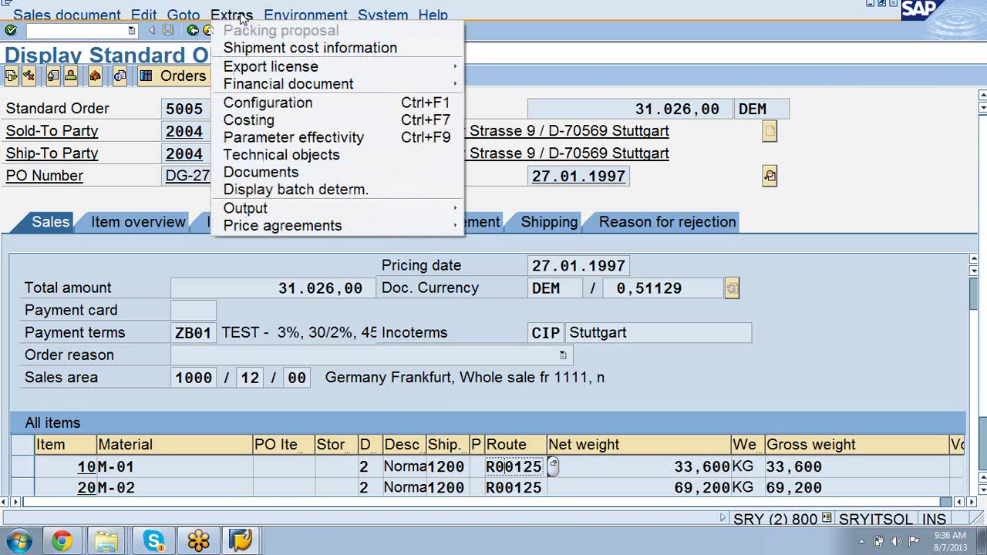
mouse_move(348, 210)
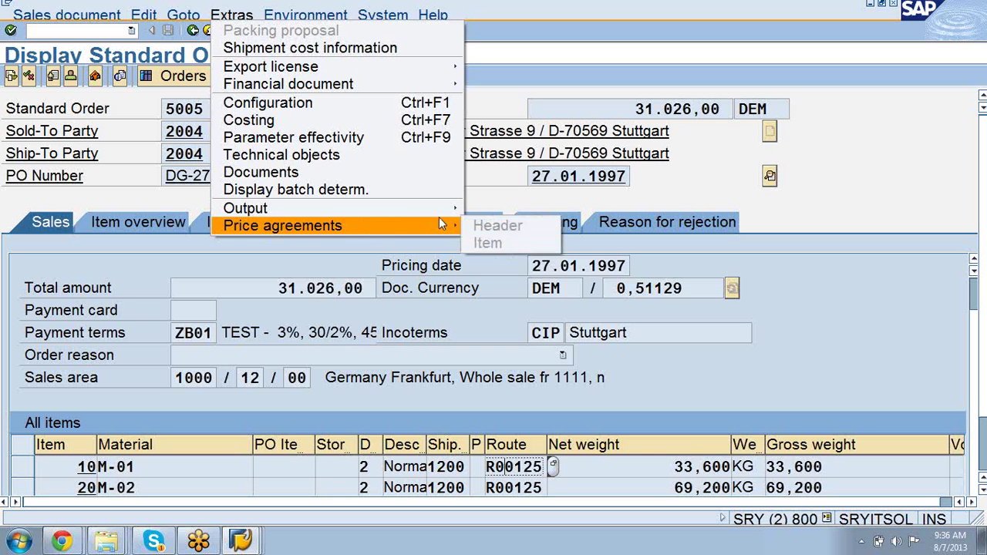
mouse_move(435, 216)
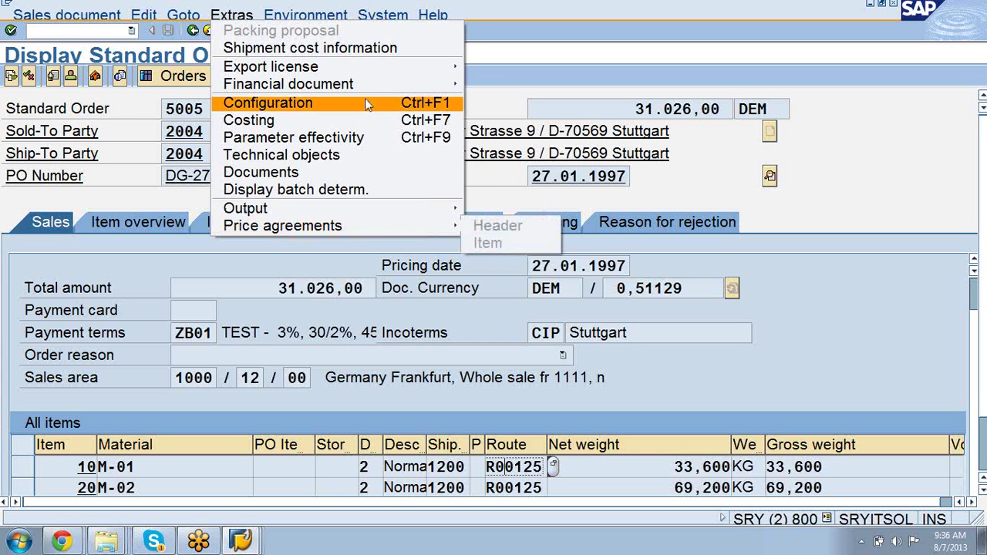
left_click(286, 119)
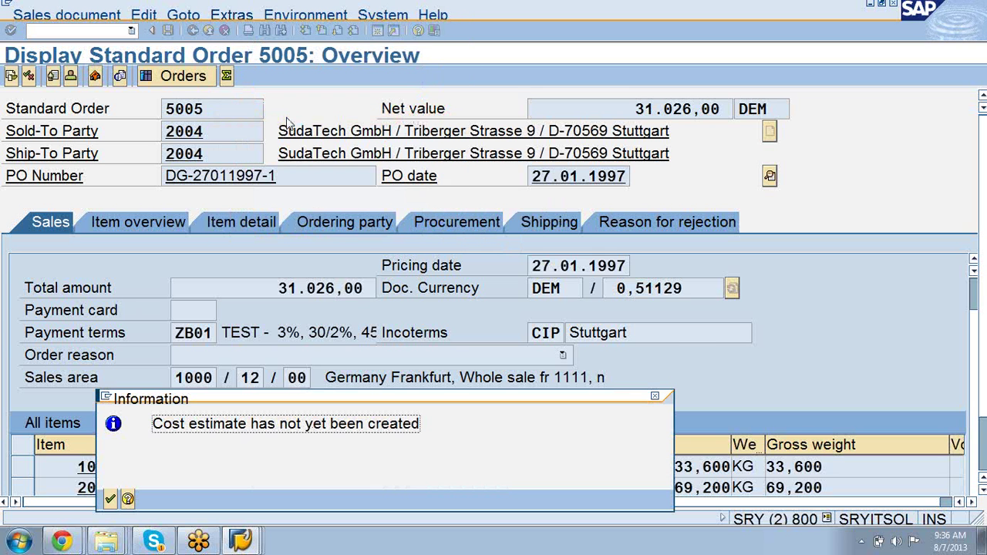
left_click(110, 500)
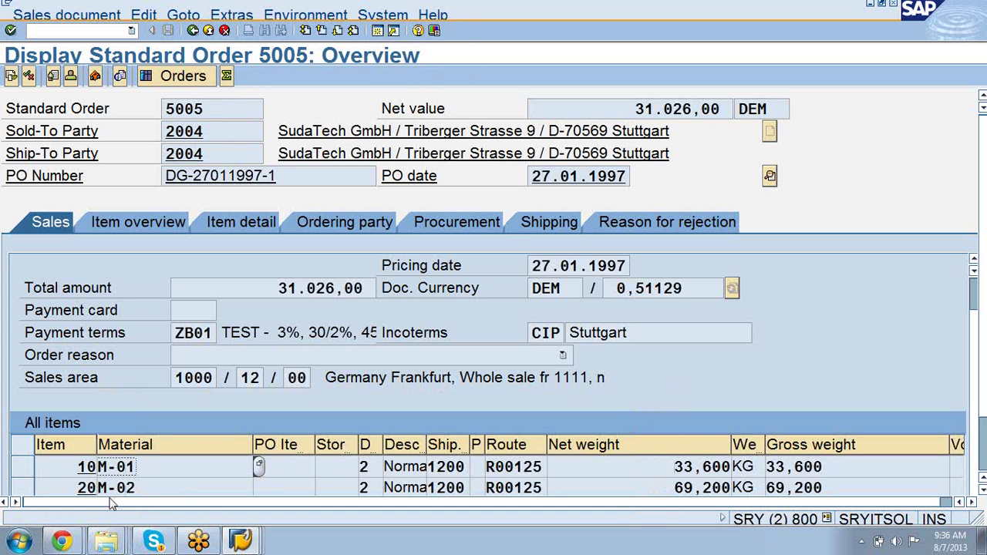
Step: Try to display the configuration of item 10, material M-01
left_click(249, 16)
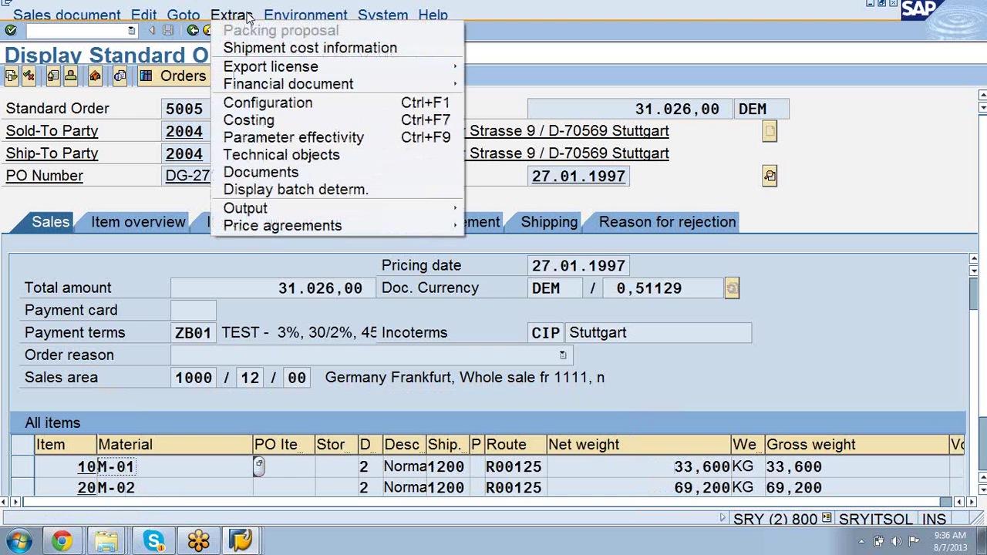
left_click(266, 103)
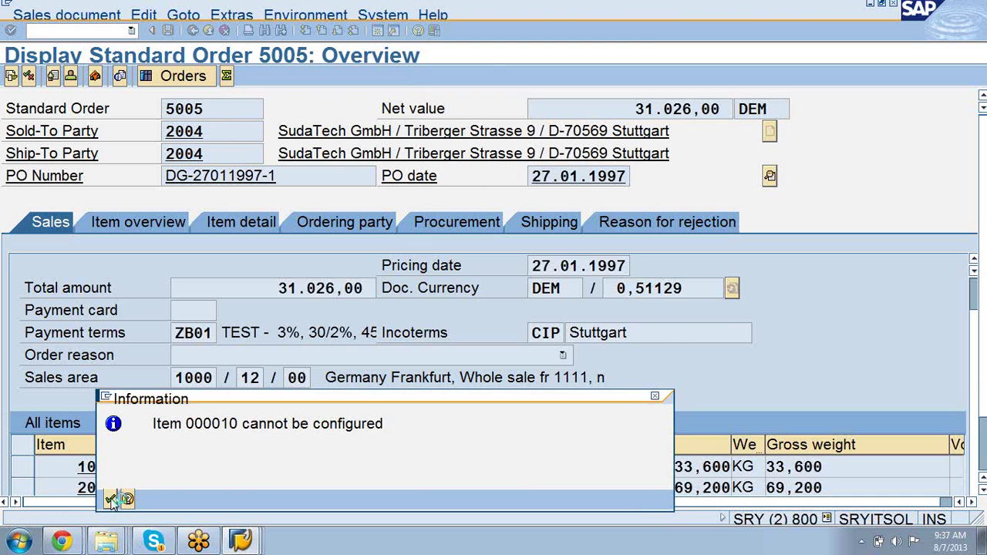
left_click(111, 500)
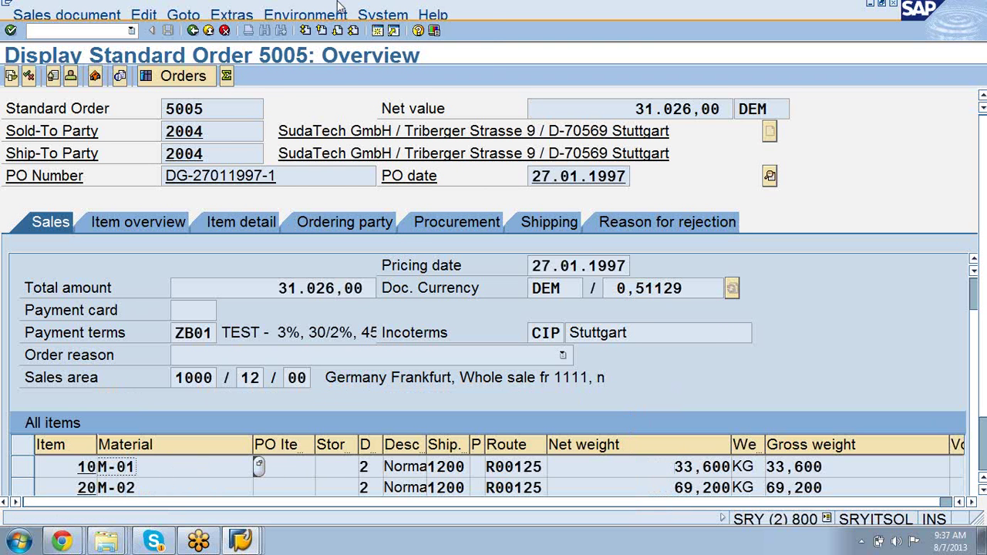
Step: Review the order's analysis options for material determination, listing/exclusion and free goods, and try to display its document flow
left_click(317, 17)
mouse_move(249, 17)
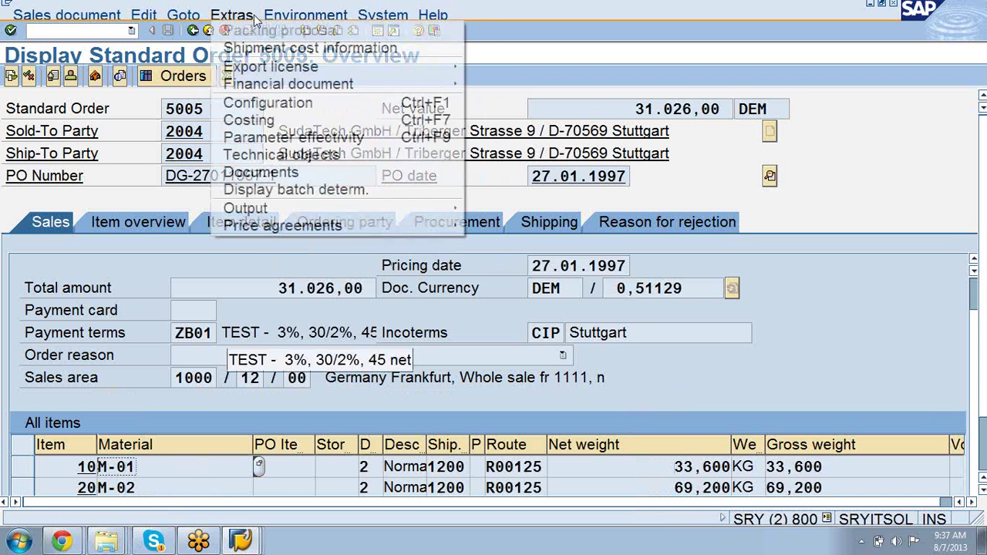
mouse_move(297, 17)
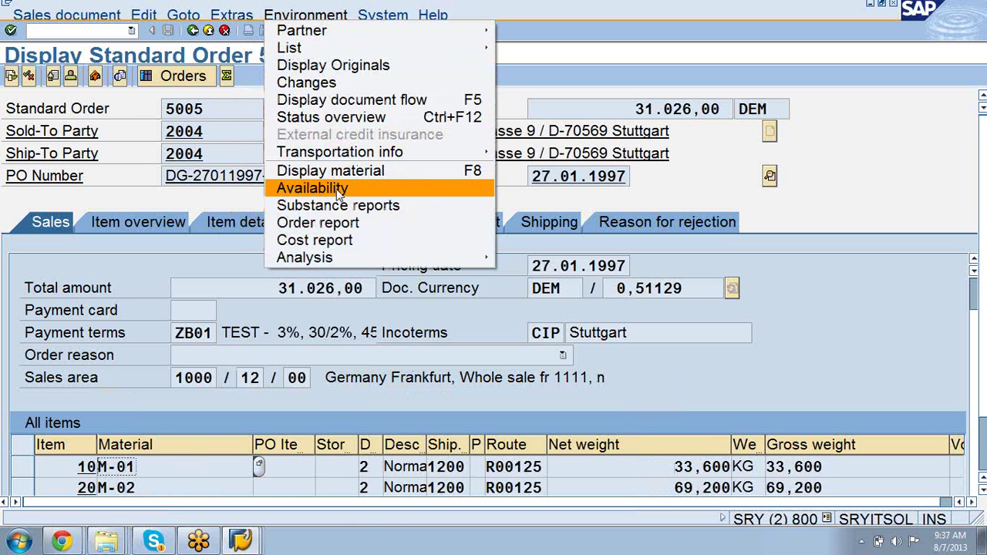
mouse_move(346, 258)
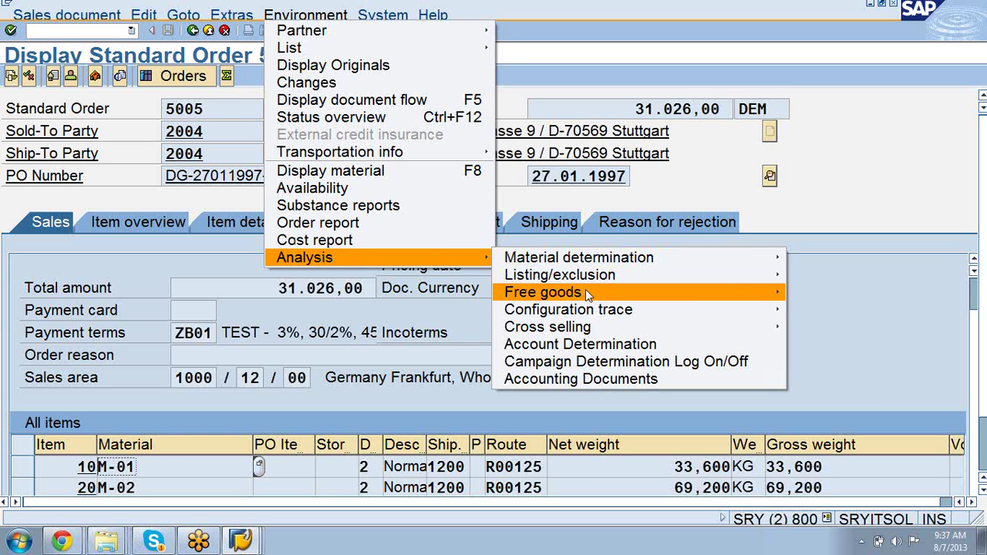
mouse_move(586, 292)
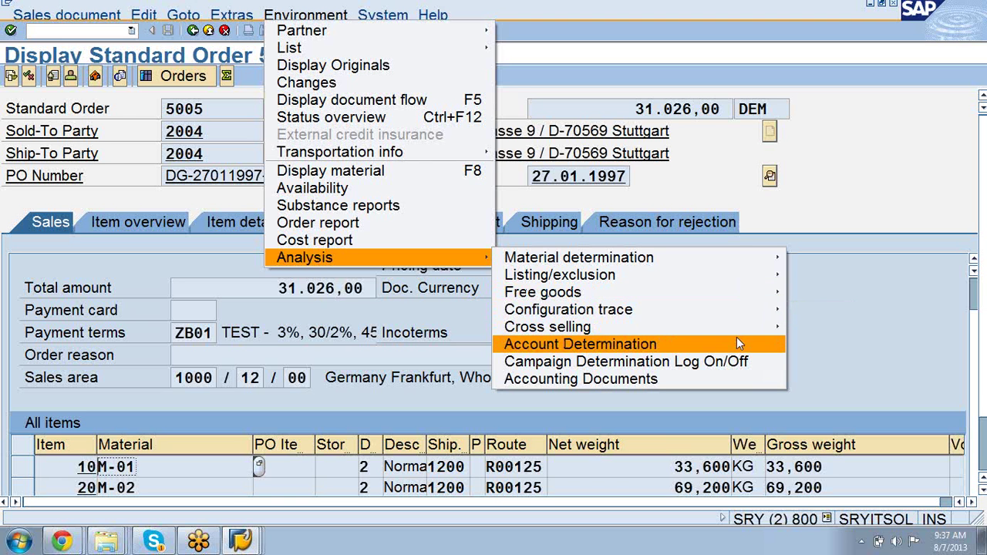
mouse_move(714, 292)
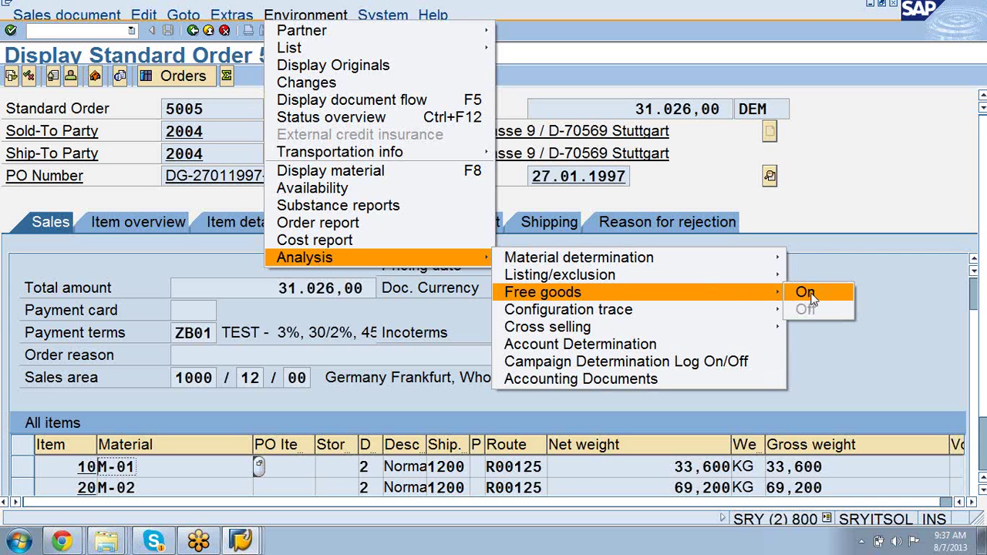
mouse_move(748, 252)
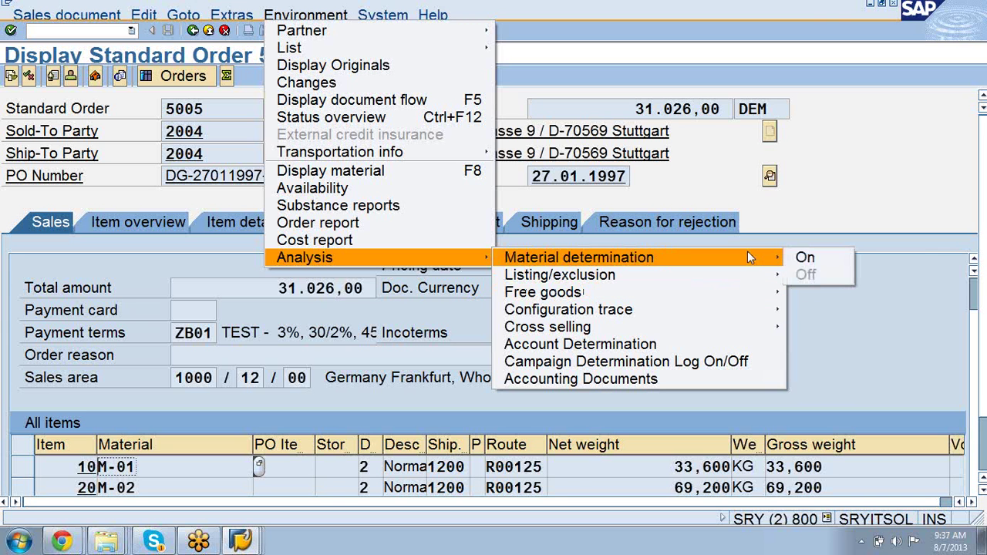
mouse_move(750, 278)
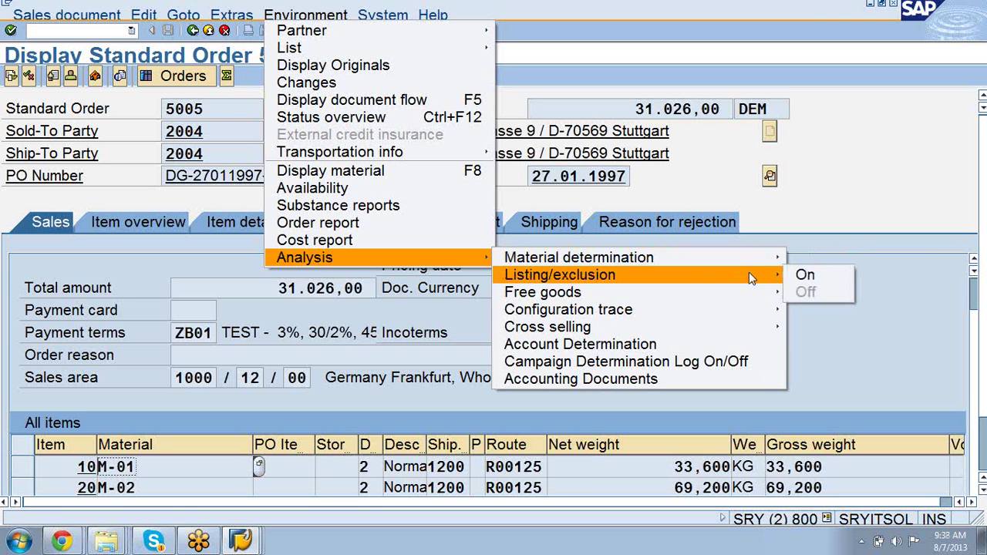
mouse_move(750, 307)
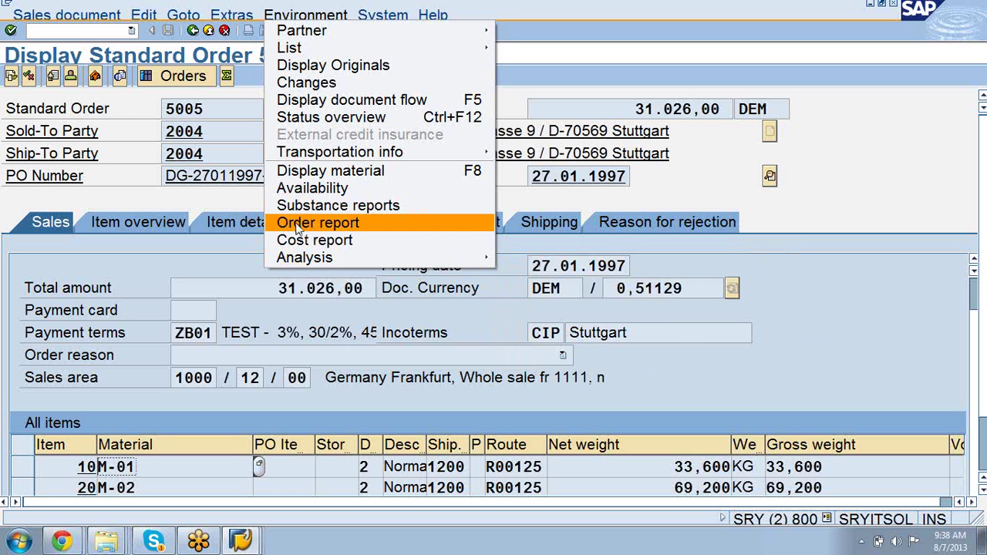
left_click(320, 105)
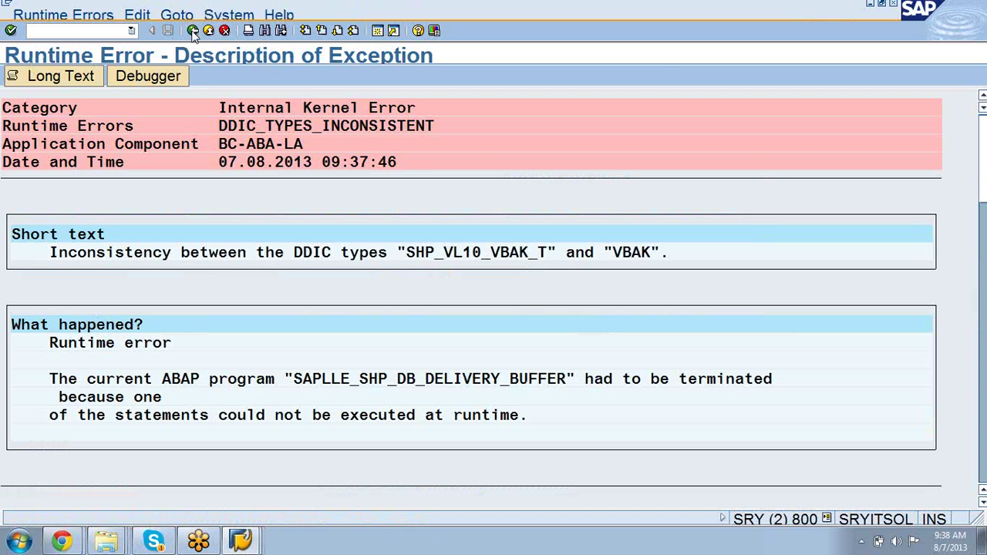
left_click(192, 31)
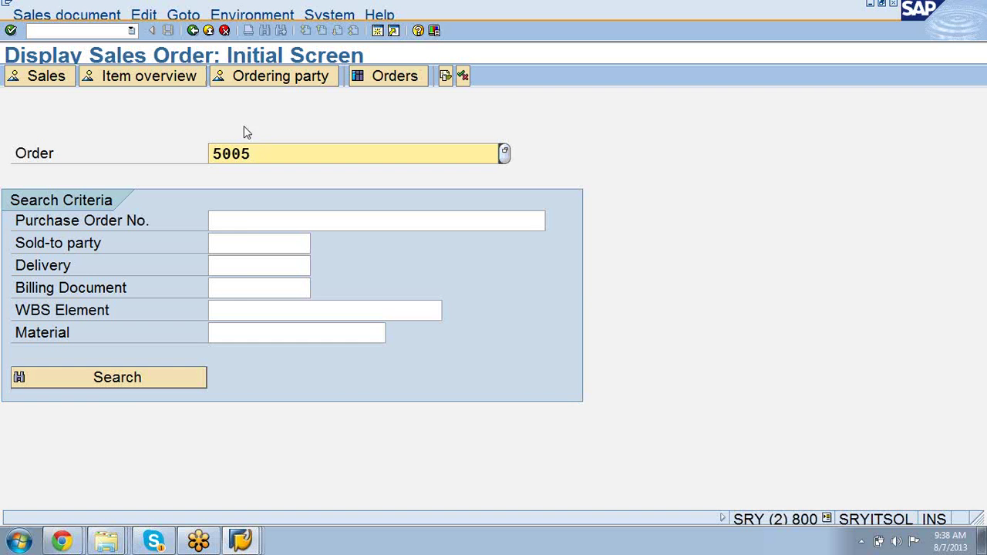
Step: Try to display a different sales order from the previously entered order numbers
key("BackSpace")
key("BackSpace")
key("BackSpace")
key("BackSpace")
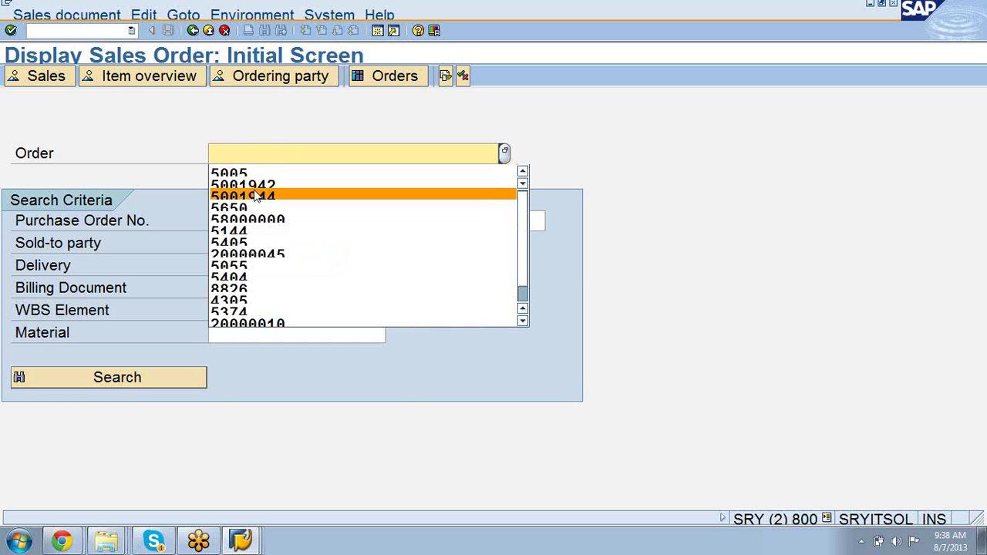
left_click(250, 244)
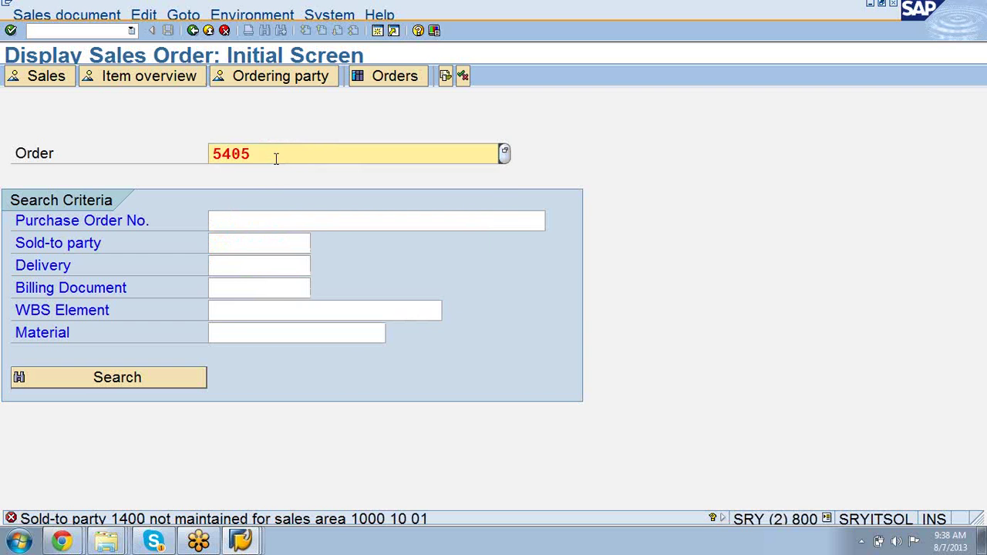
Step: Reopen the original standard order's overview from the previously entered numbers and exit to SAP Easy Access
key("BackSpace")
key("BackSpace")
key("BackSpace")
key("BackSpace")
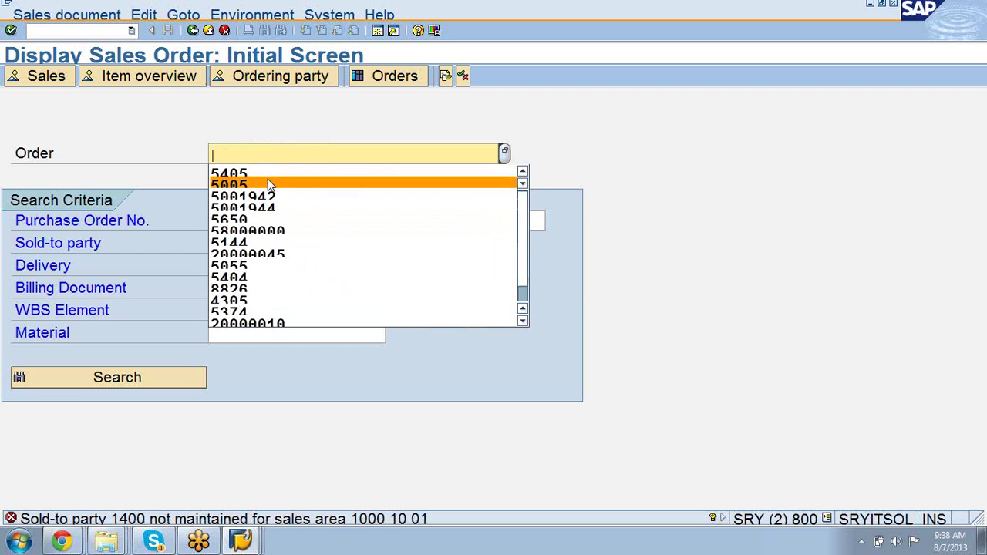
left_click(268, 184)
key("Return")
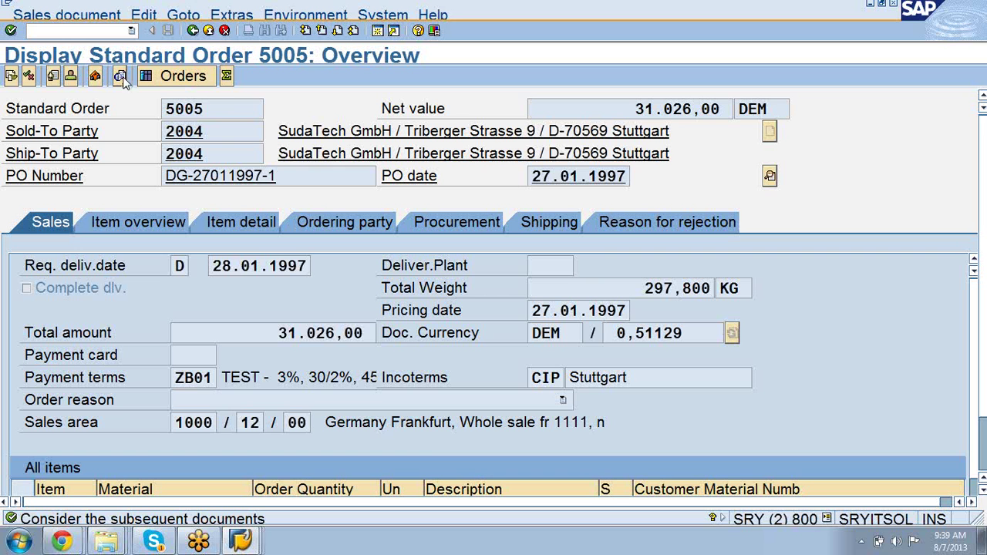
left_click(54, 79)
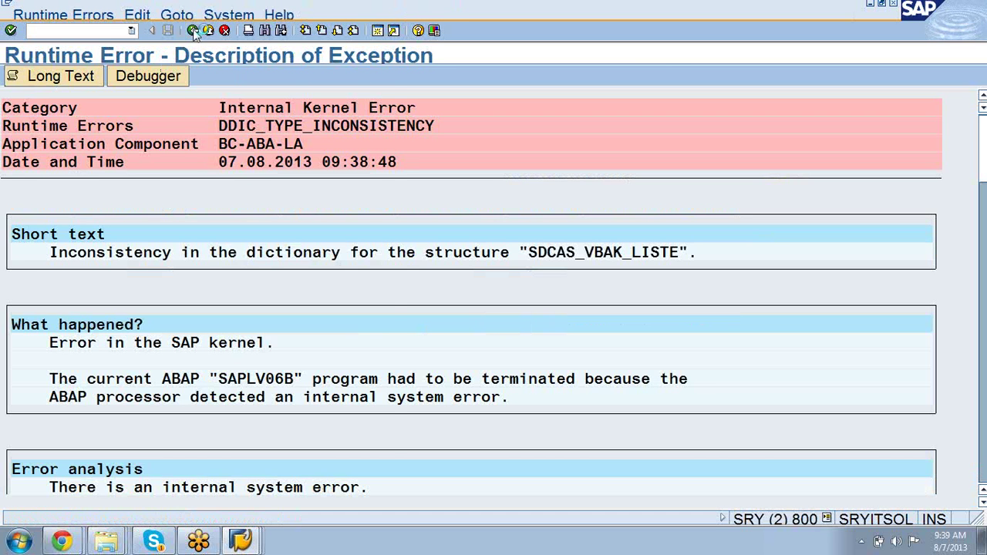
left_click(193, 31)
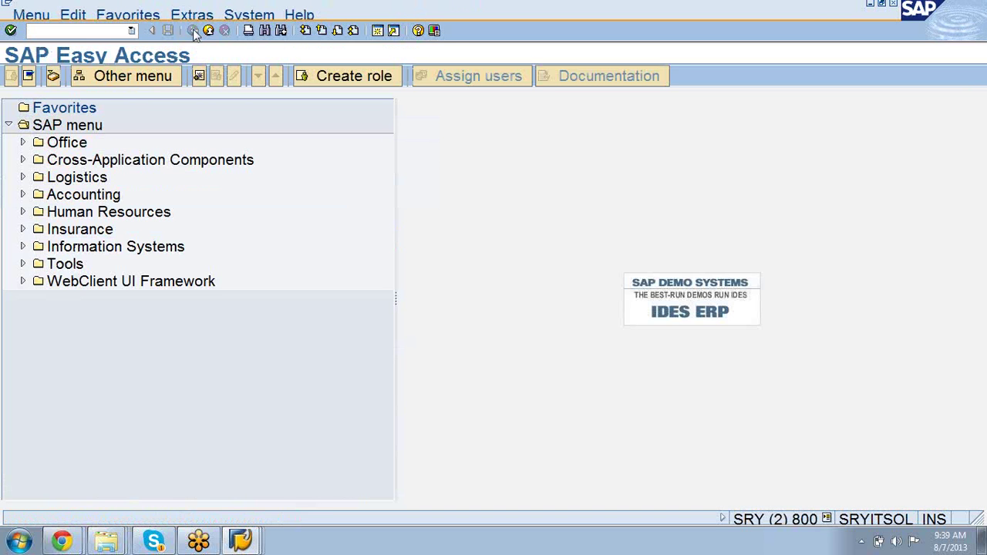
Step: Switch to the material M-01 session and display its MRP 2 procurement and scheduling data
left_click(241, 540)
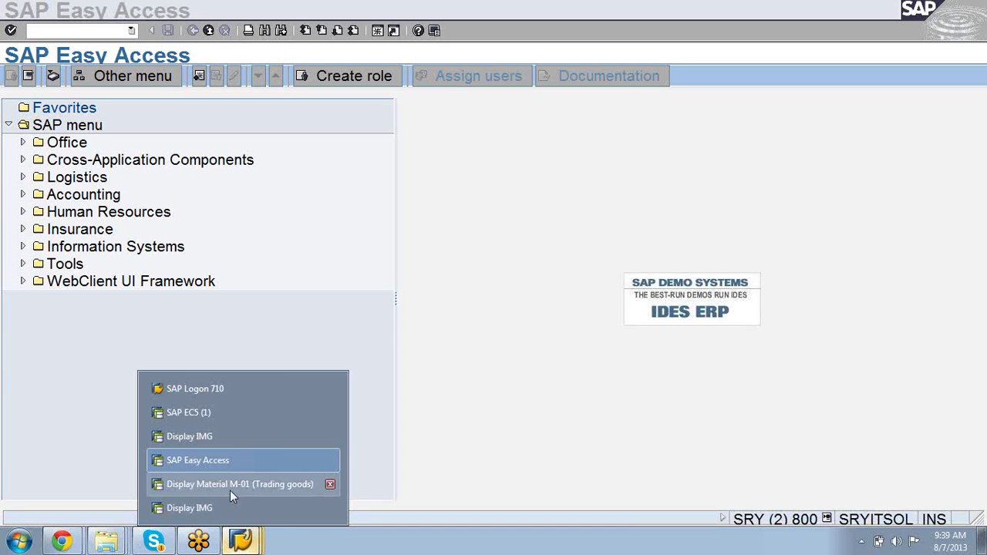
left_click(279, 281)
left_click(240, 540)
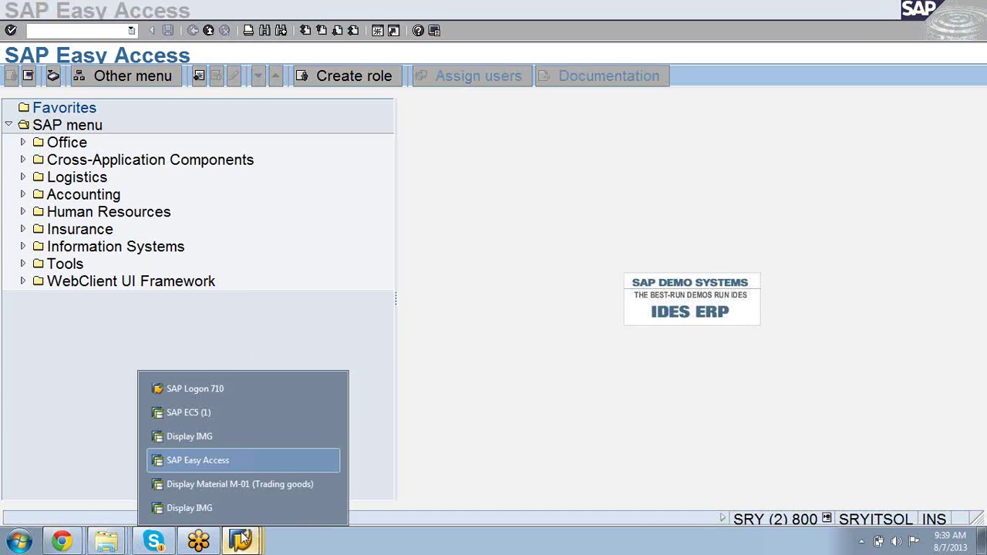
left_click(234, 493)
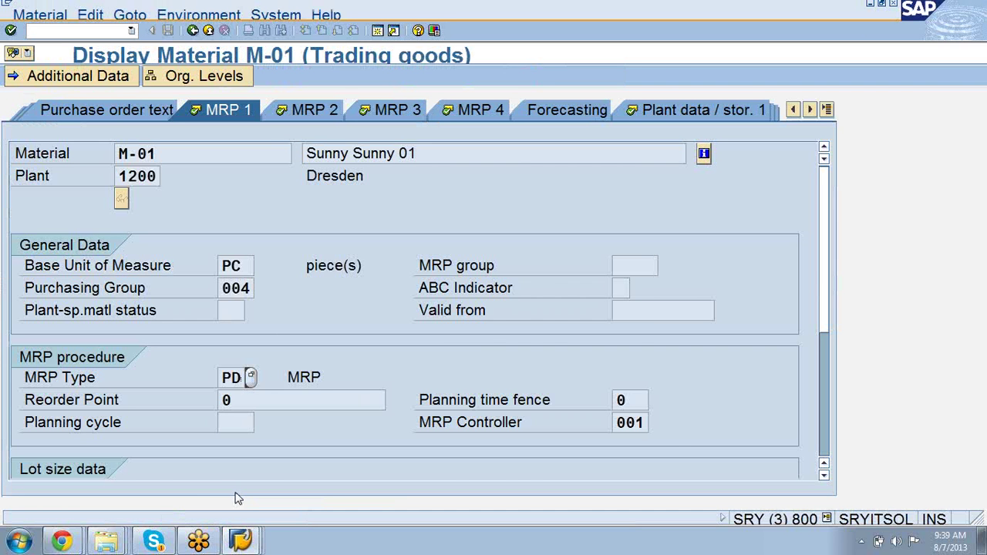
left_click(314, 109)
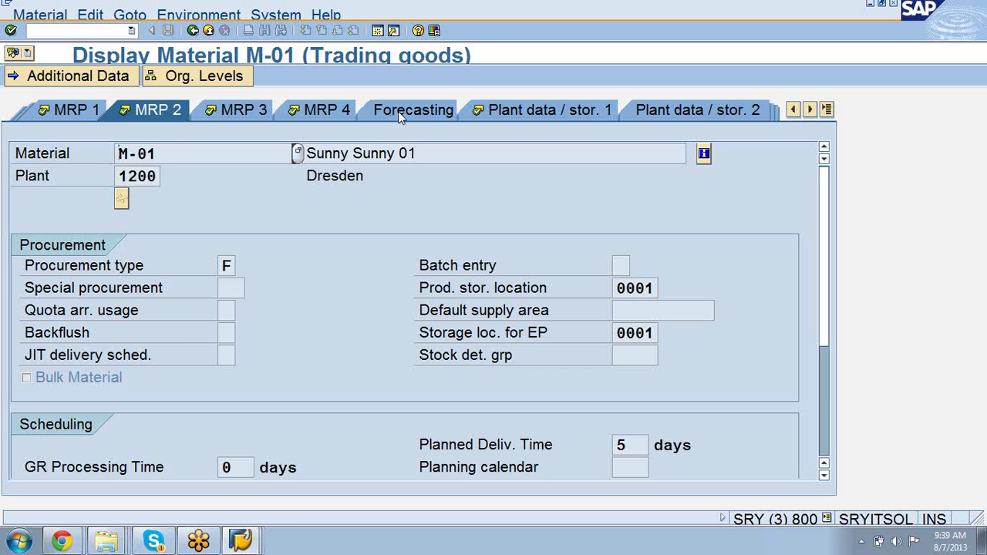
mouse_move(242, 541)
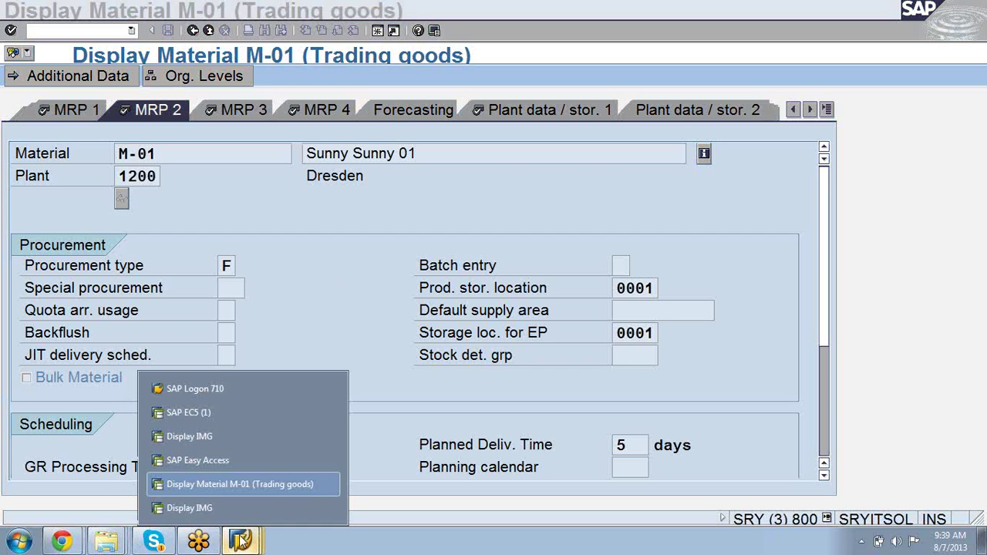
Step: Switch to the Display IMG session and expand the Define Routes activities under Routes
left_click(205, 437)
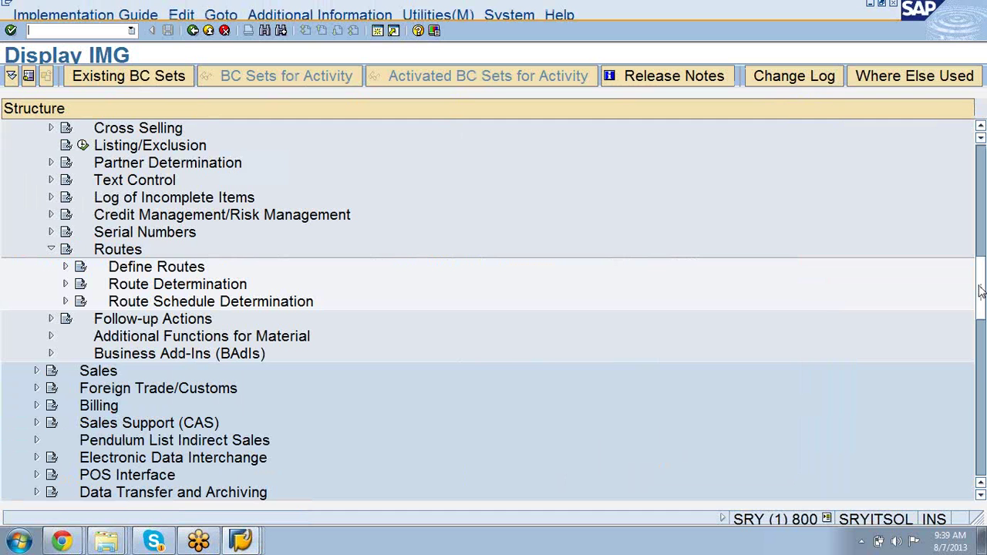
mouse_move(983, 293)
left_mouse_down()
mouse_move(986, 279)
mouse_move(986, 292)
left_mouse_up()
left_click(111, 253)
key("alt+Tab")
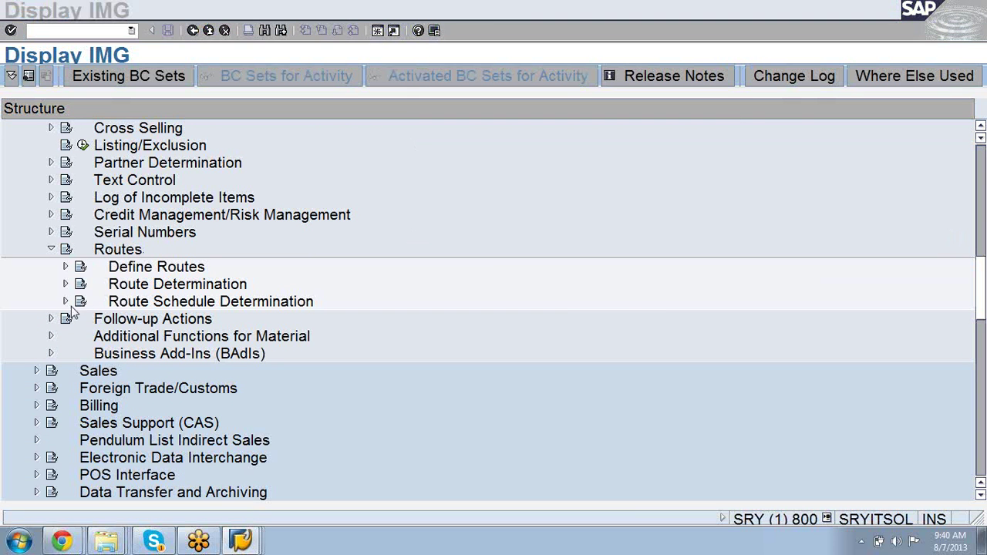
left_click(67, 268)
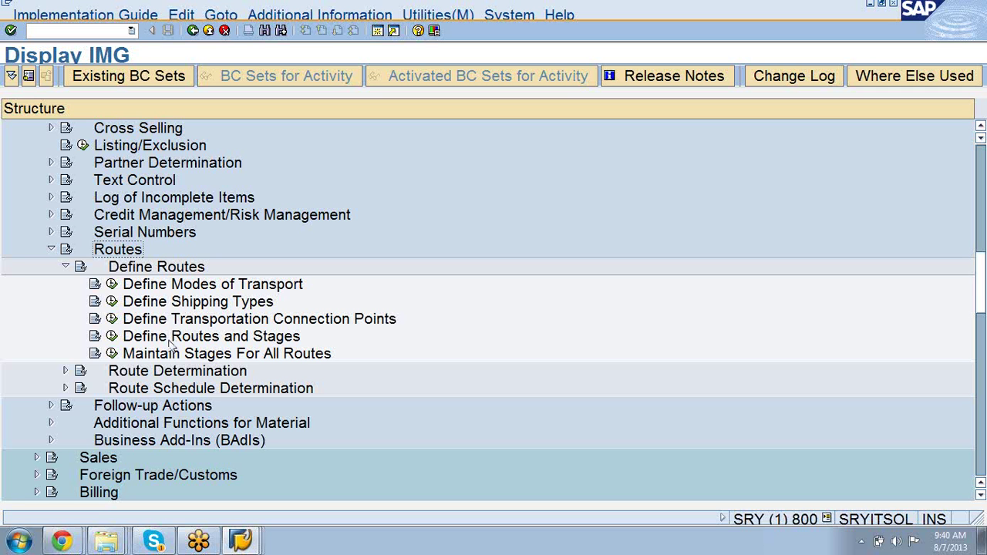
Step: Review the customizing tables for modes of transport and shipping types, returning to the IMG structure after each
left_click(112, 285)
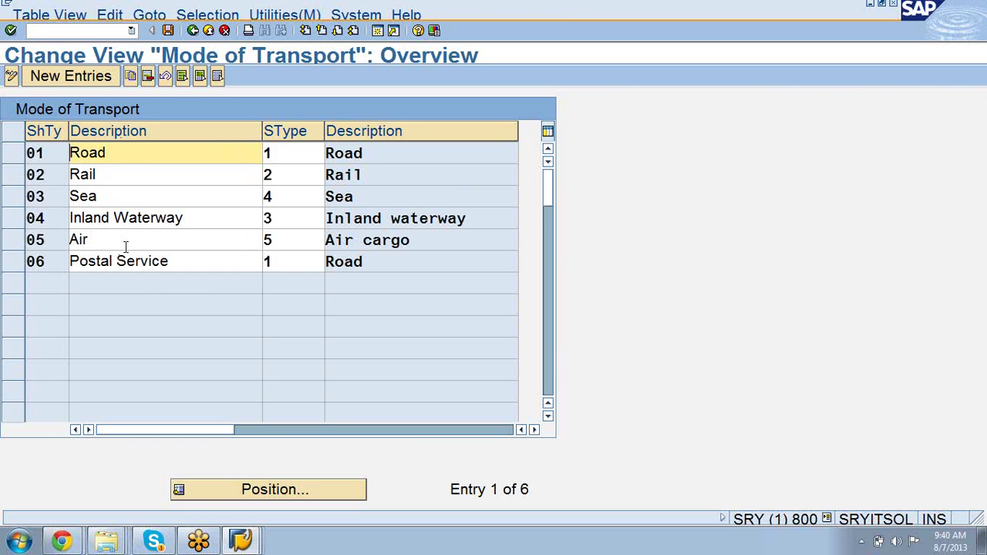
left_click(193, 30)
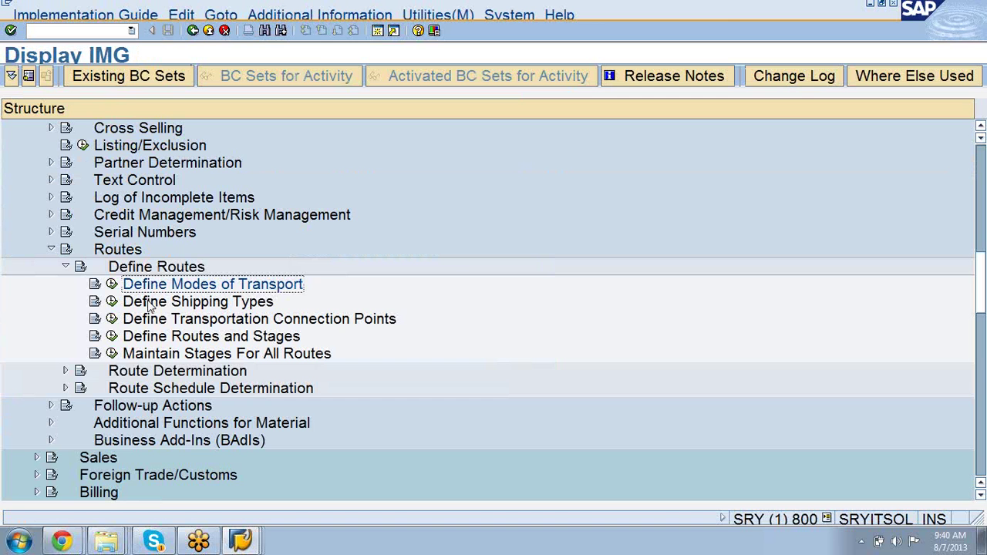
left_click(112, 301)
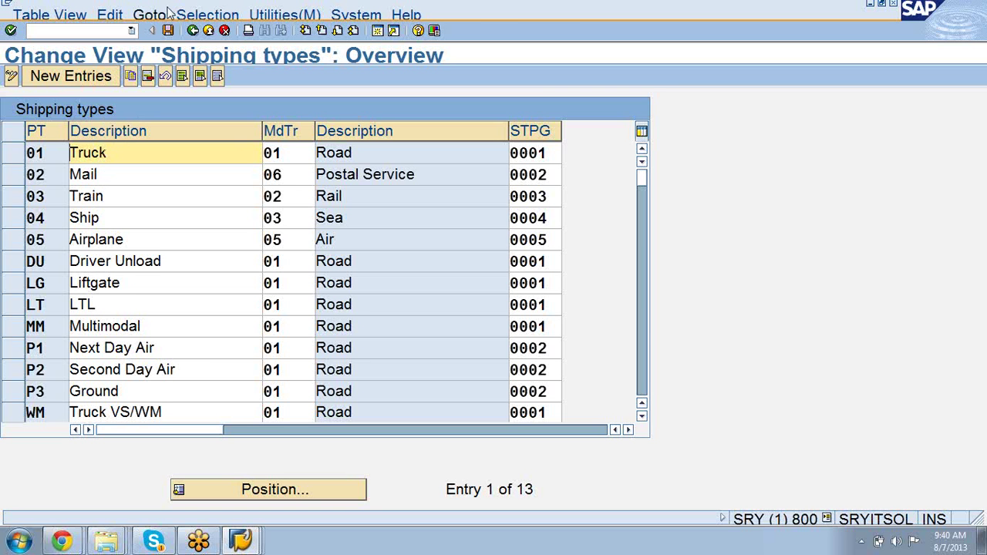
left_click(194, 31)
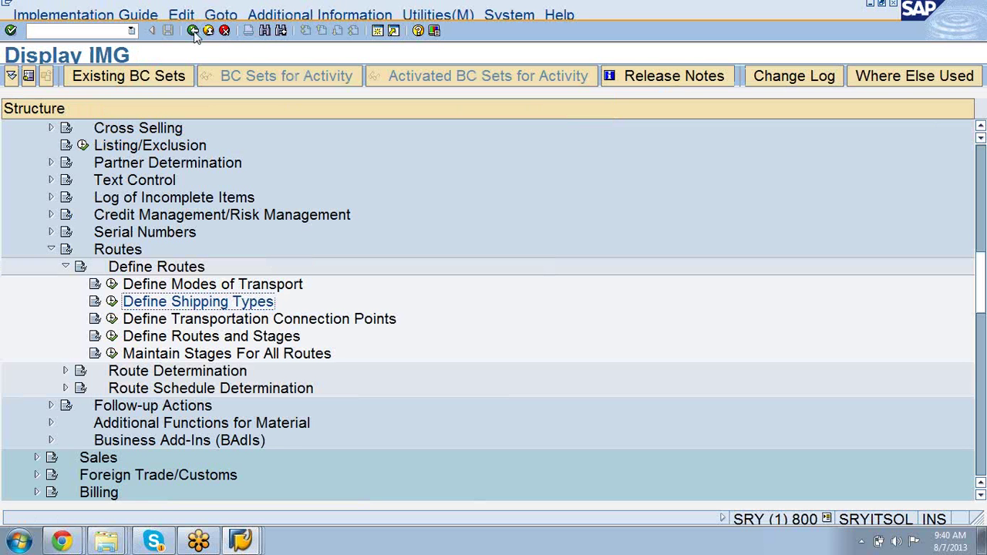
Step: Look through the list of defined transportation connection points and return to the IMG structure
left_click(178, 323)
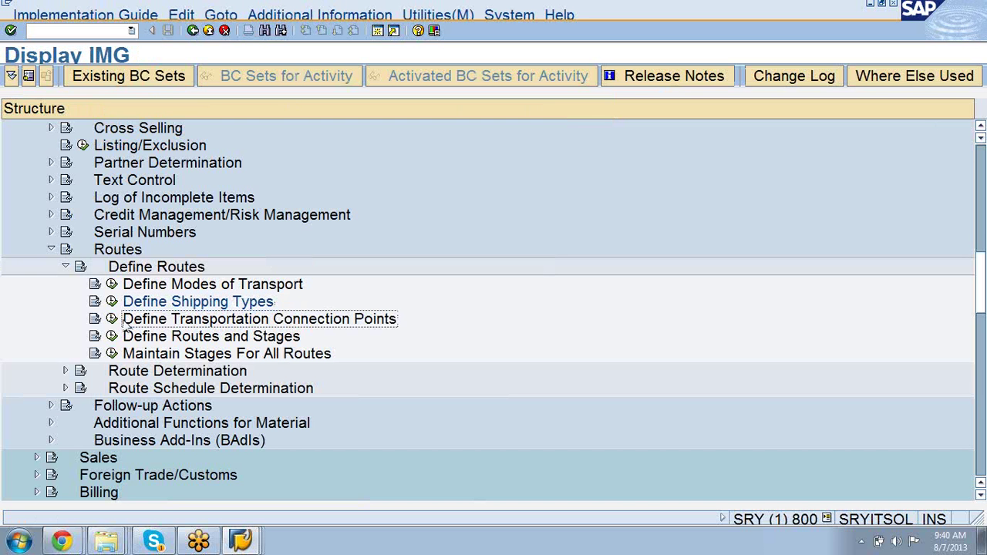
left_click(113, 320)
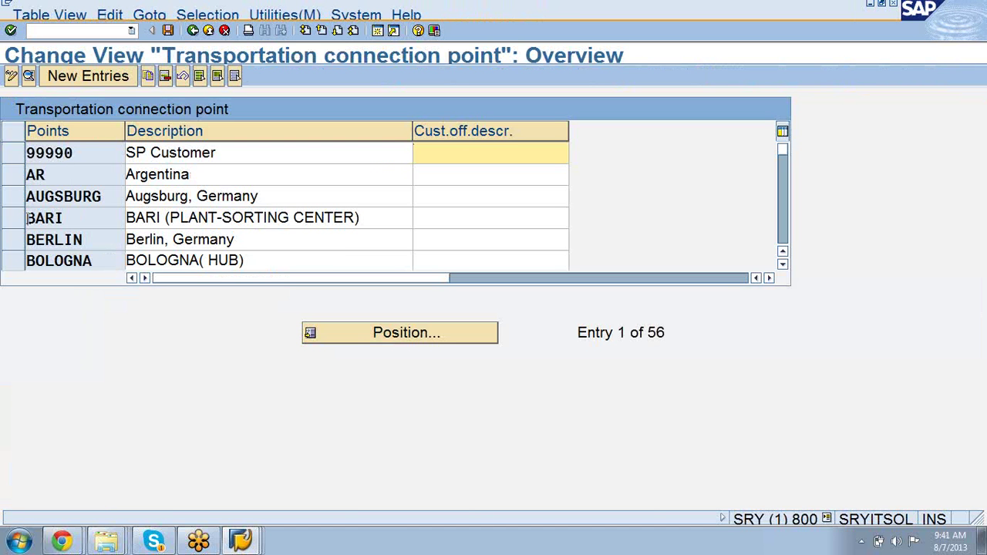
key("Page_Down")
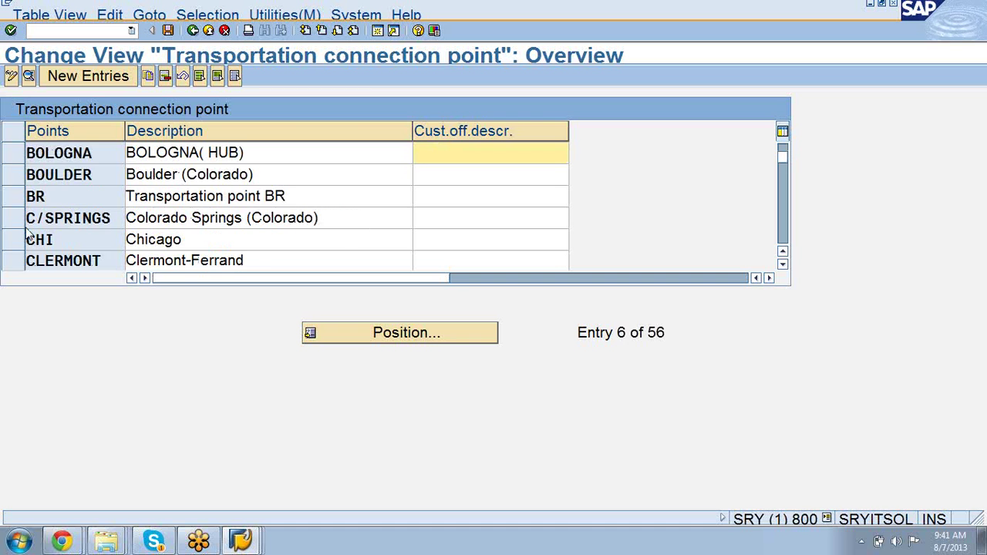
key("Page_Down")
key("Page_Down")
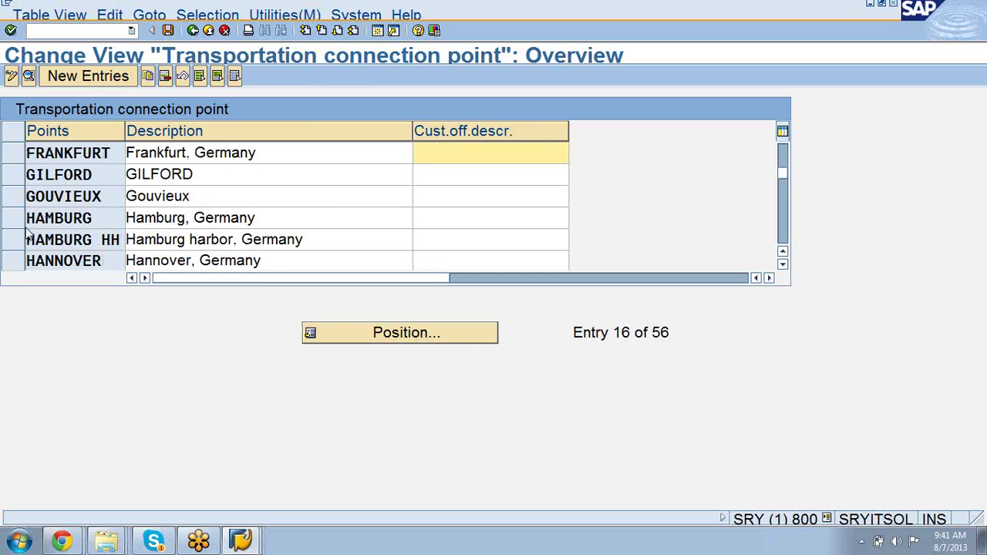
key("Page_Down")
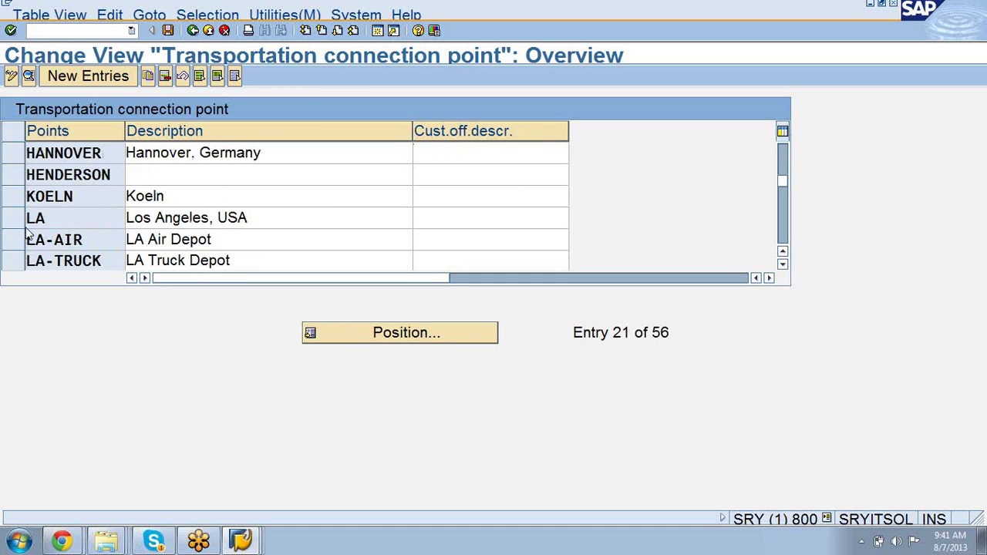
key("Page_Up")
key("Page_Down")
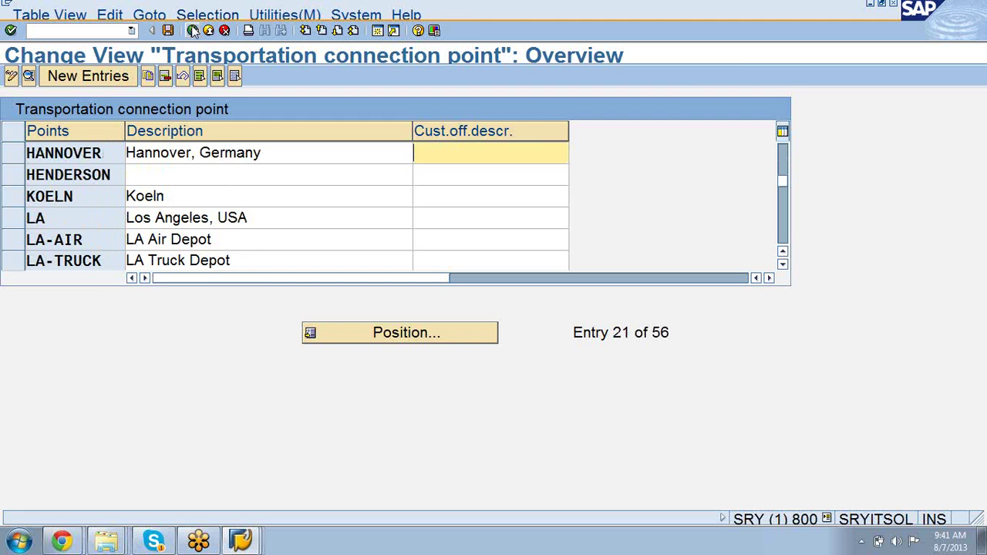
left_click(193, 31)
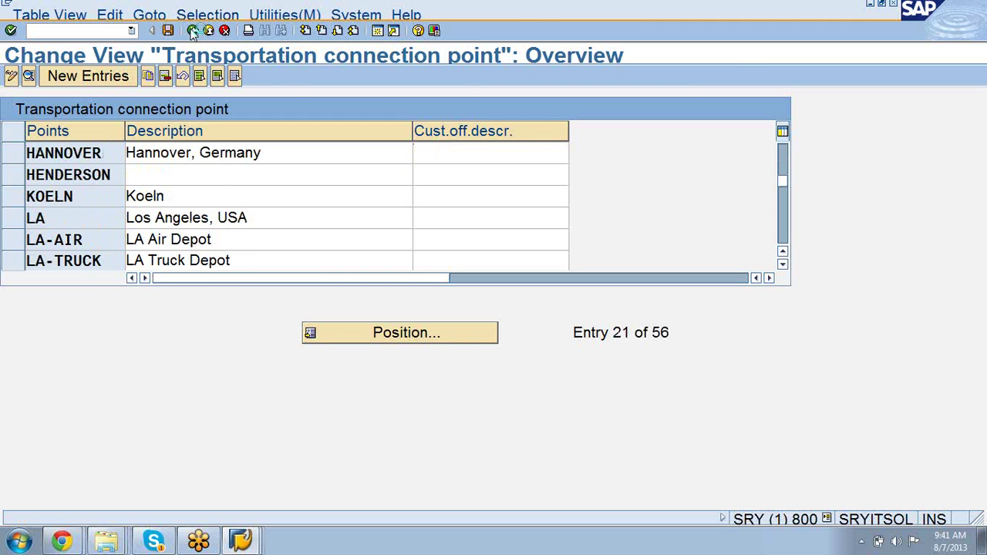
Step: Expand Route Determination in the IMG and open the Maintain Route Determination activity
left_click(64, 372)
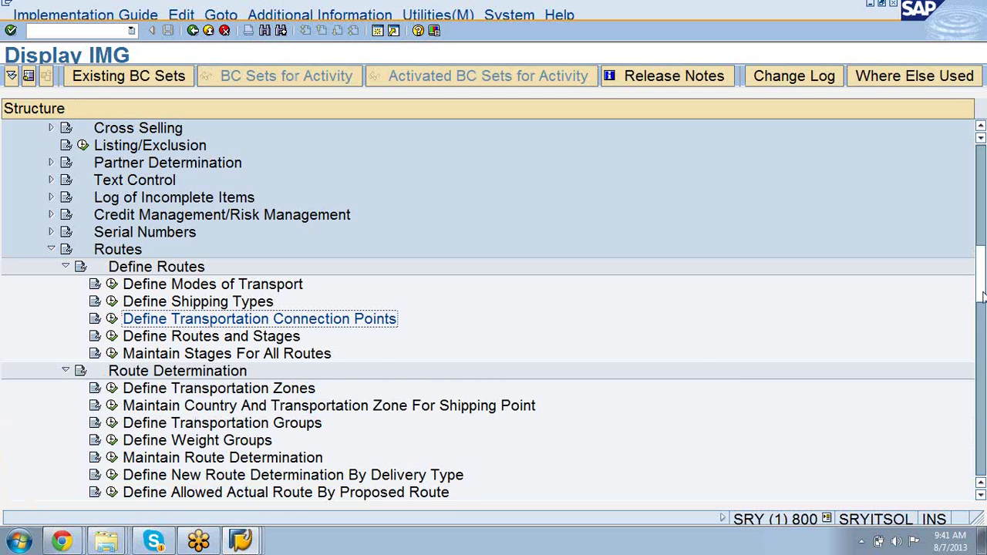
scroll(982, 299, "down", 3)
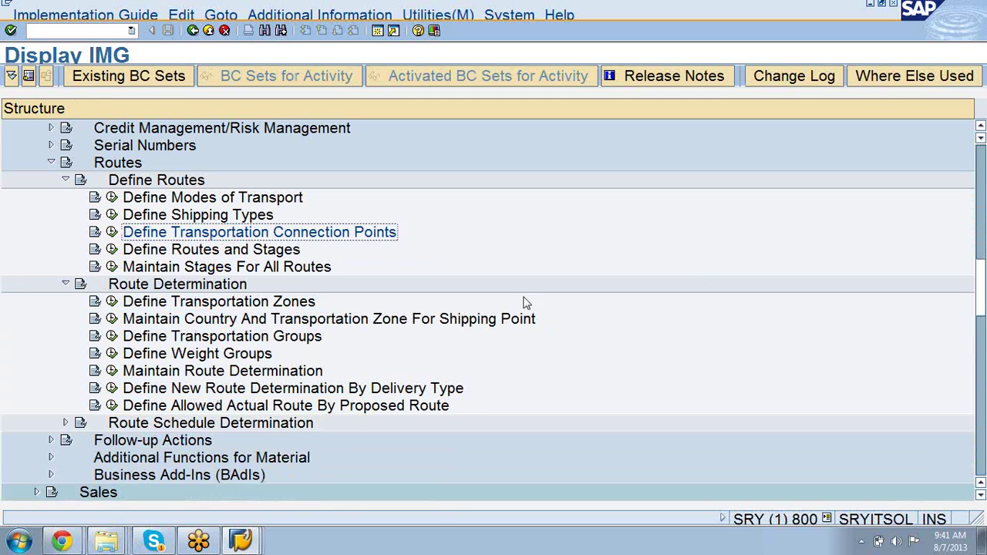
left_click(231, 340)
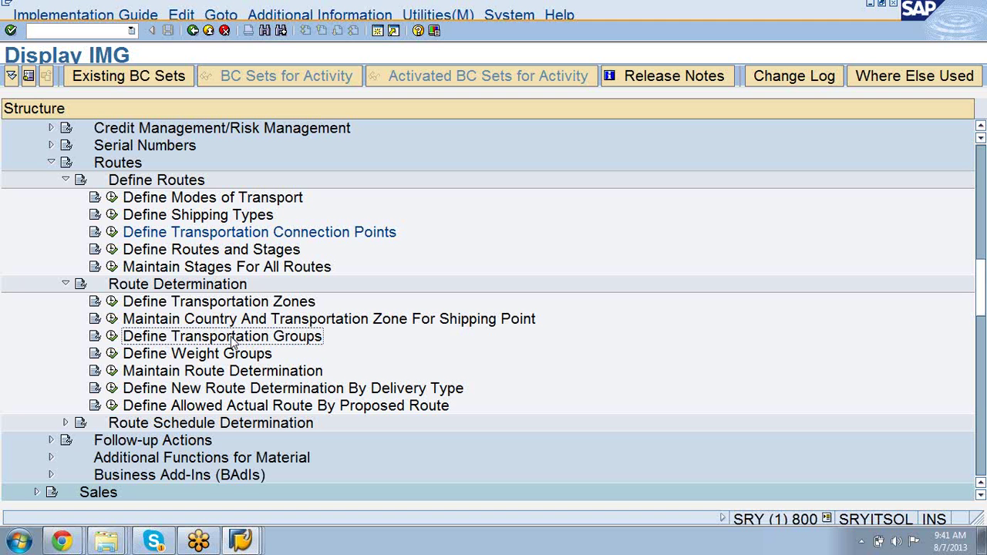
left_click(112, 371)
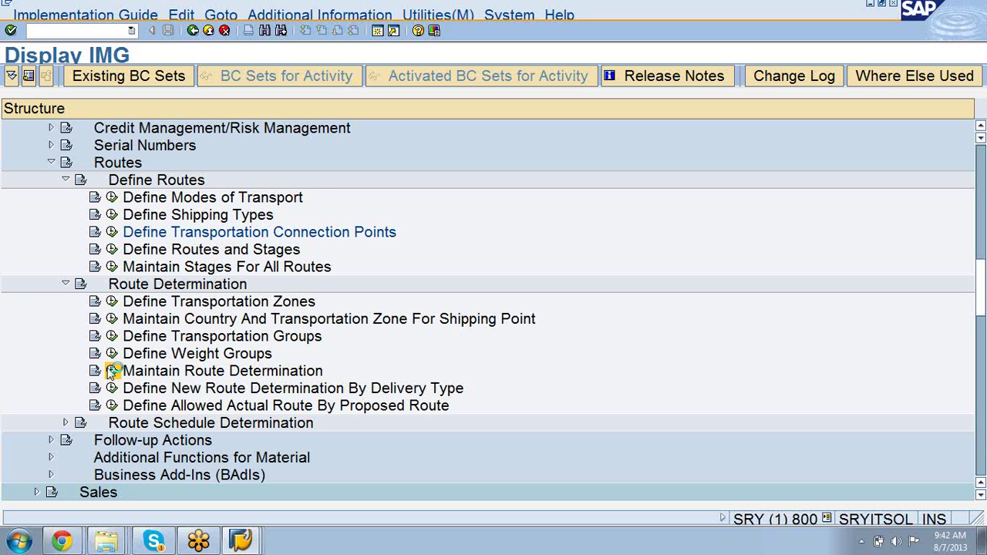
left_click(112, 371)
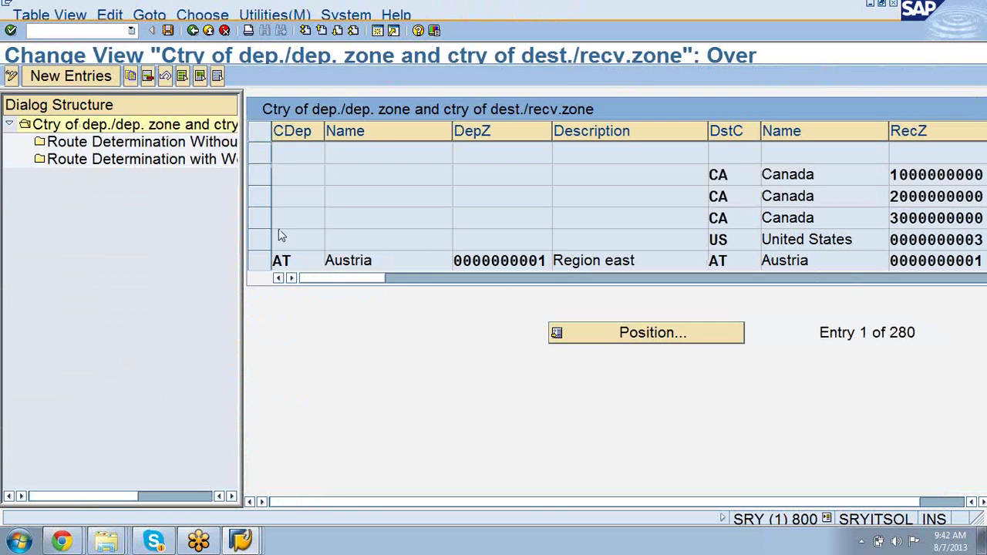
Step: Browse the departure and destination country/zone combinations as far as the entries departing from Germany
left_click_drag(348, 278, 406, 294)
scroll(542, 216, "down", 2)
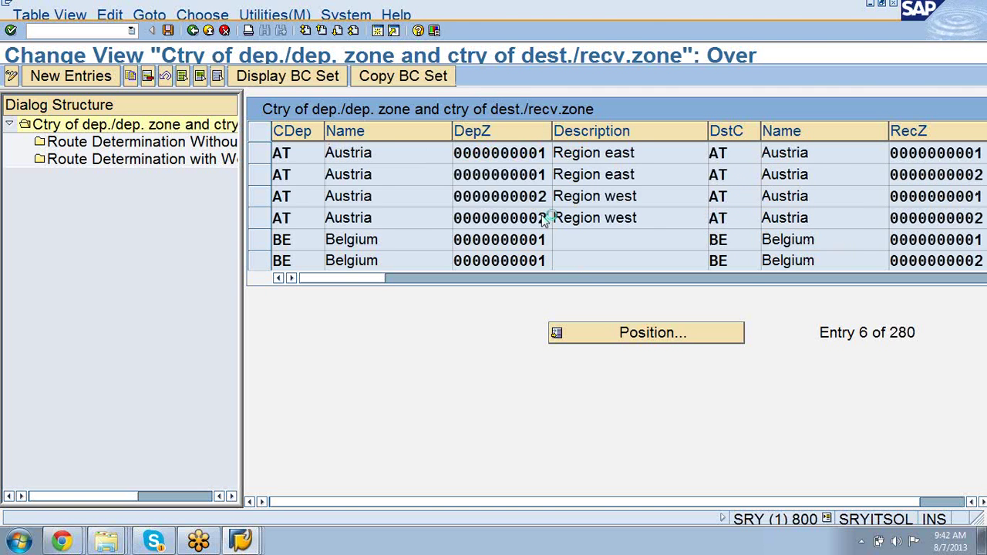
scroll(543, 216, "down", 1)
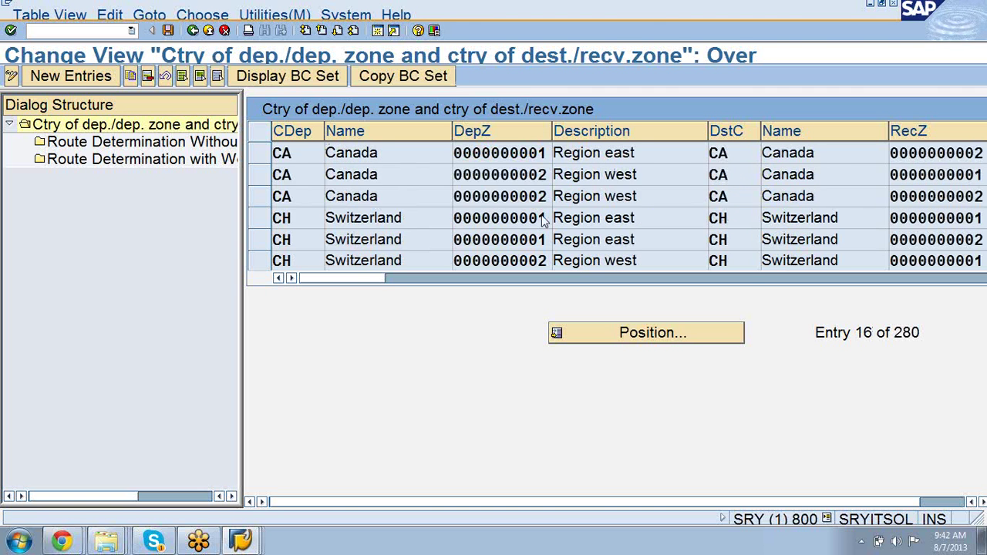
scroll(542, 216, "down", 1)
scroll(543, 216, "down", 1)
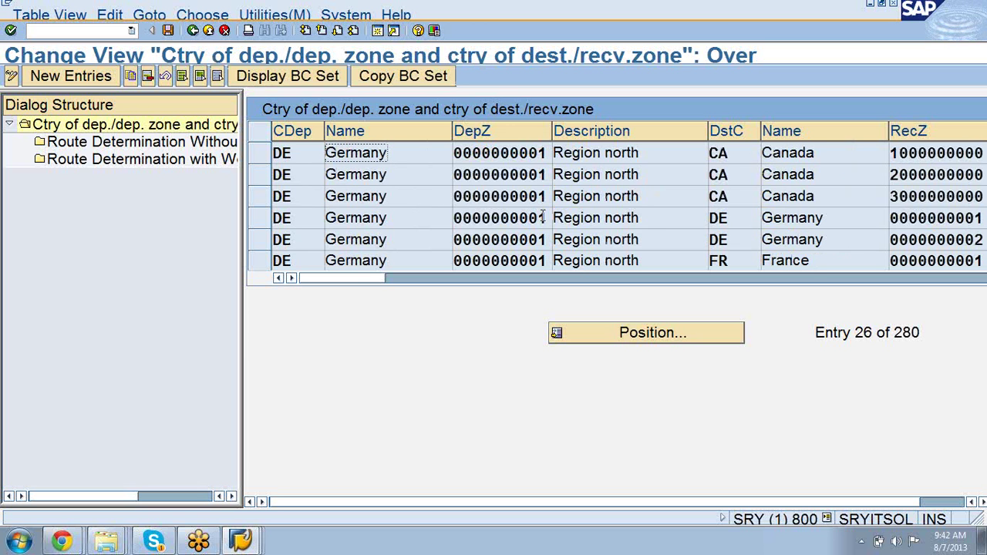
Step: Start a copy of the entry from Germany Region north to Germany Region north, checking its destination zone description first
left_click(257, 224)
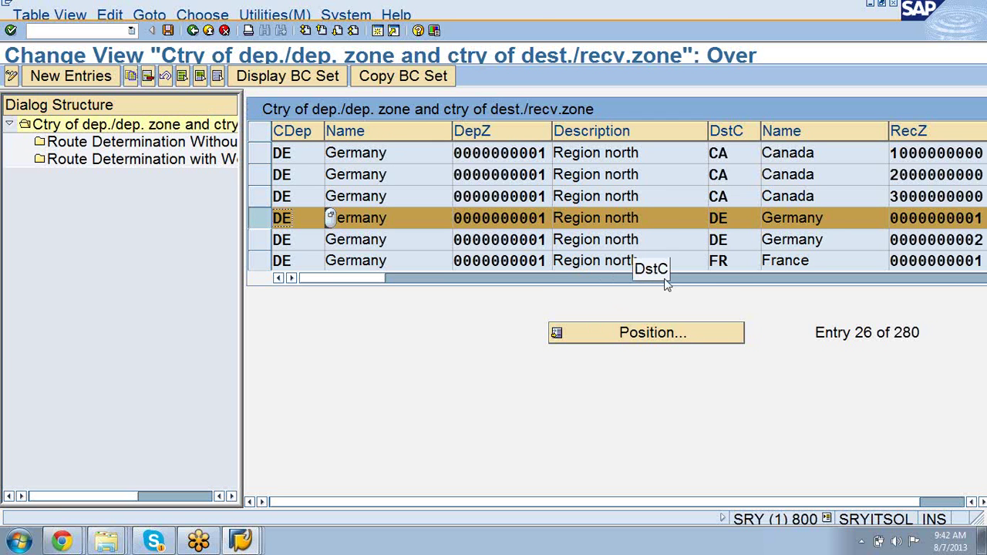
left_click(752, 279)
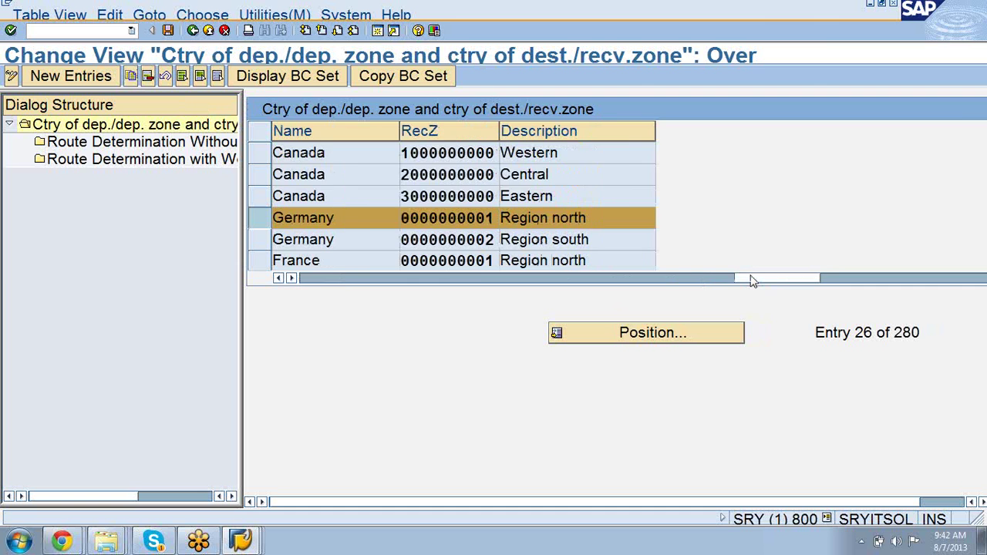
left_click_drag(752, 280, 366, 282)
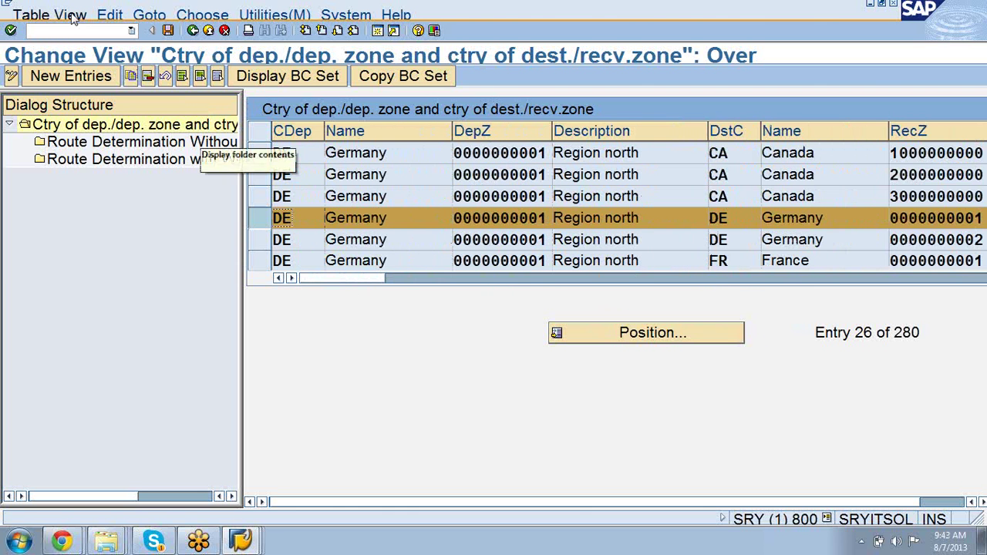
left_click(130, 76)
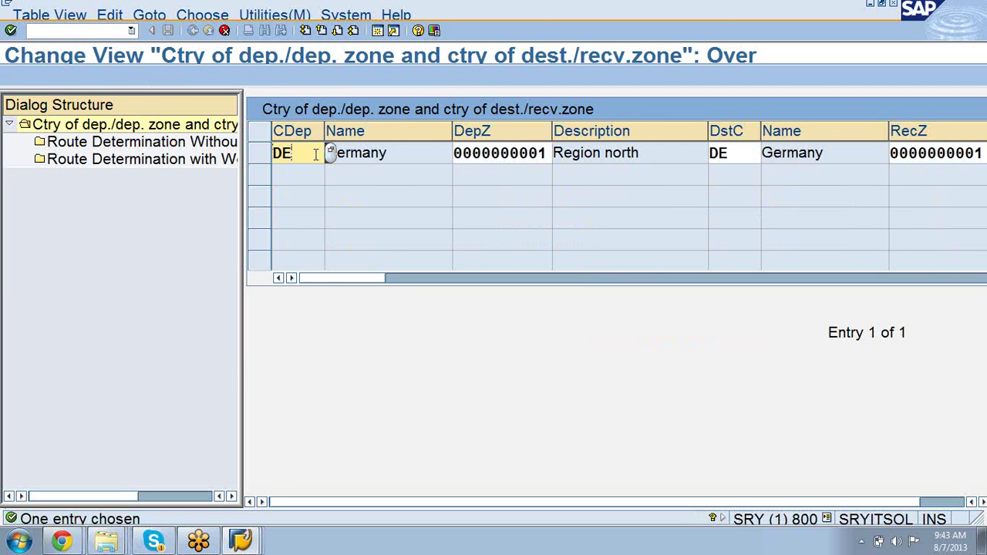
Step: Try to set the copied entry's destination country to US
left_click(740, 155)
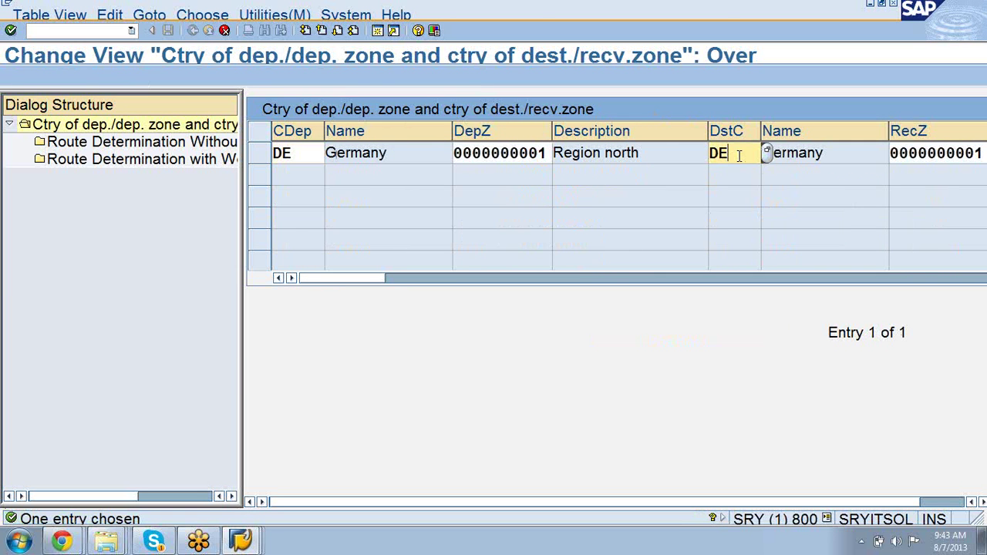
key("BackSpace")
key("BackSpace")
type("US")
key("Return")
key("Return")
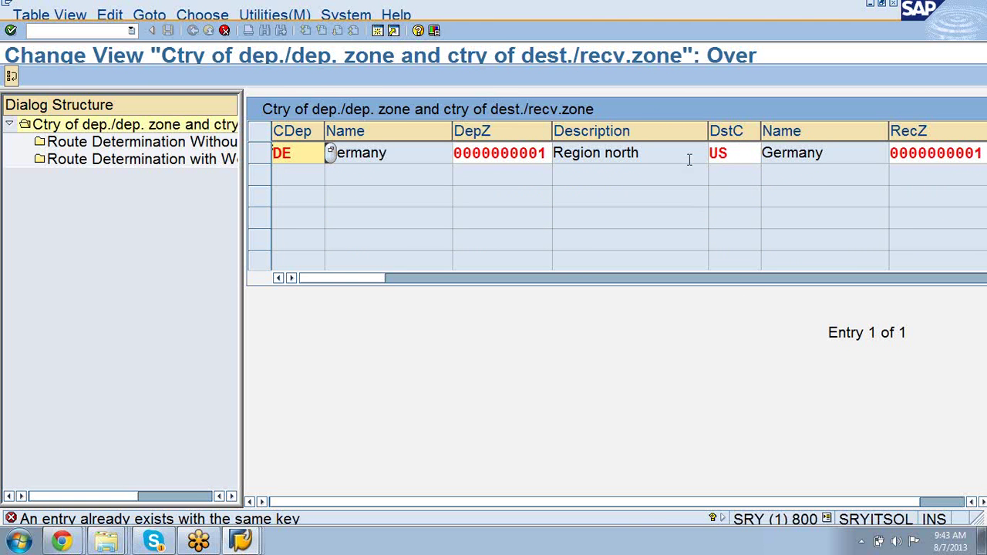
Step: Try to use DE as the copied entry's destination country instead
left_click(733, 152)
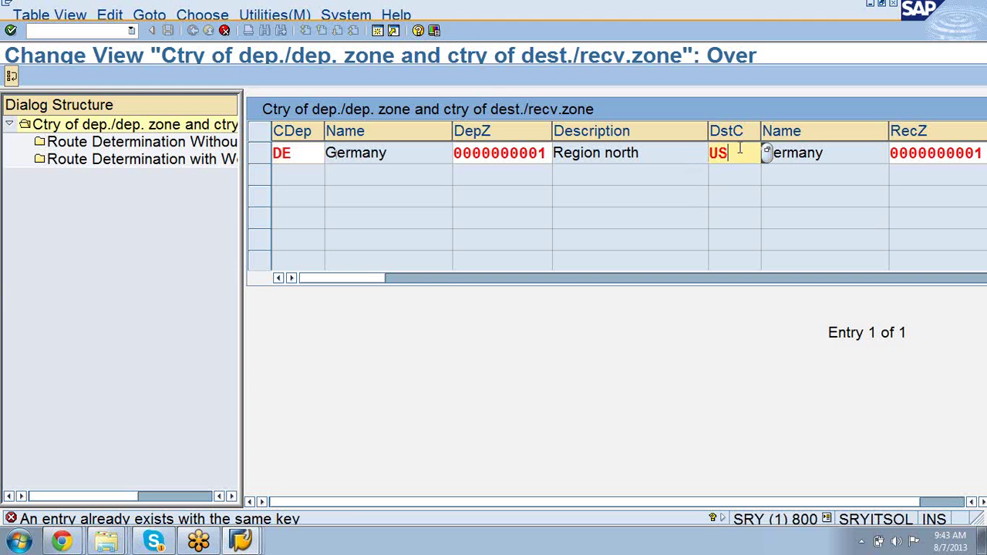
key("BackSpace")
key("BackSpace")
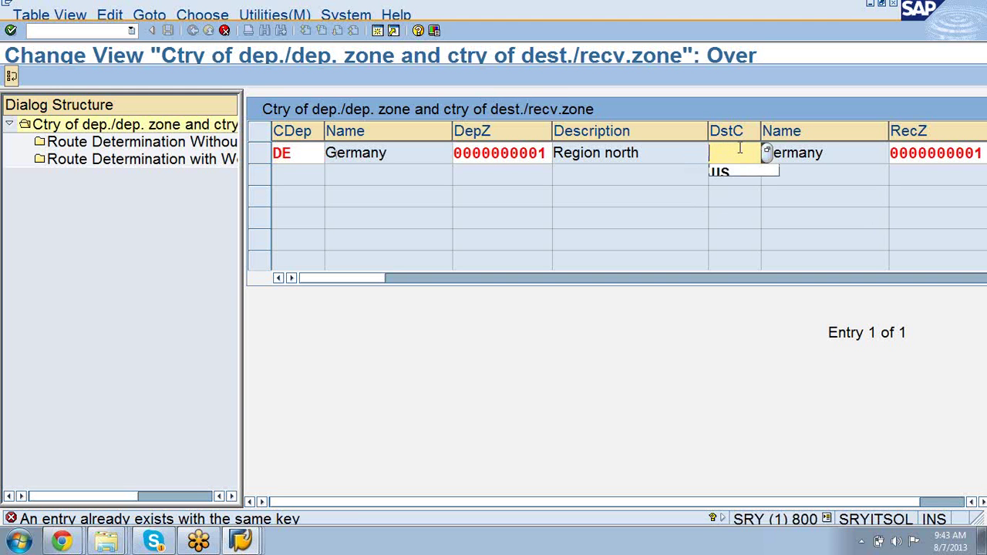
type("De")
key("Return")
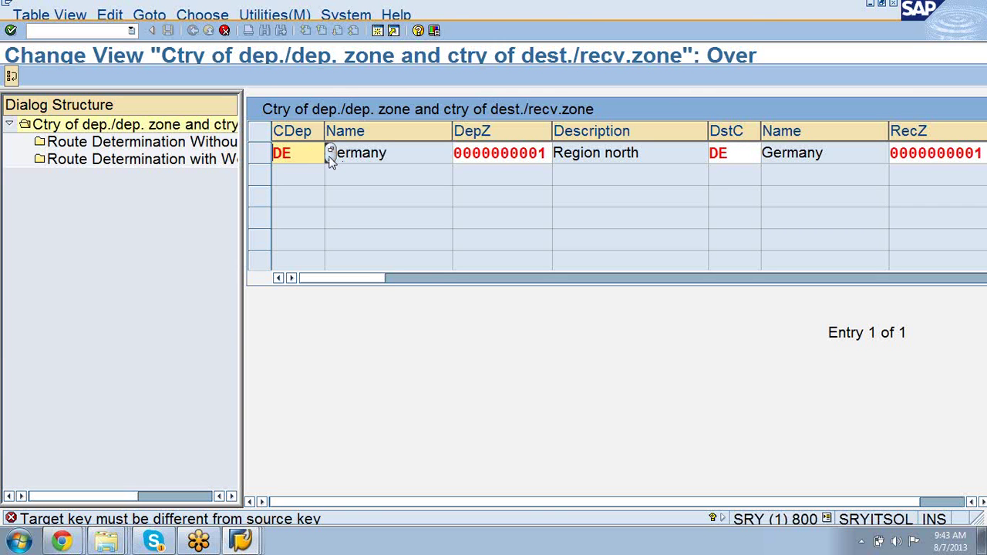
Step: Set the copied entry's destination country to IN and copy it with all dependent entries
left_click(750, 156)
key("BackSpace")
key("BackSpace")
type("IN")
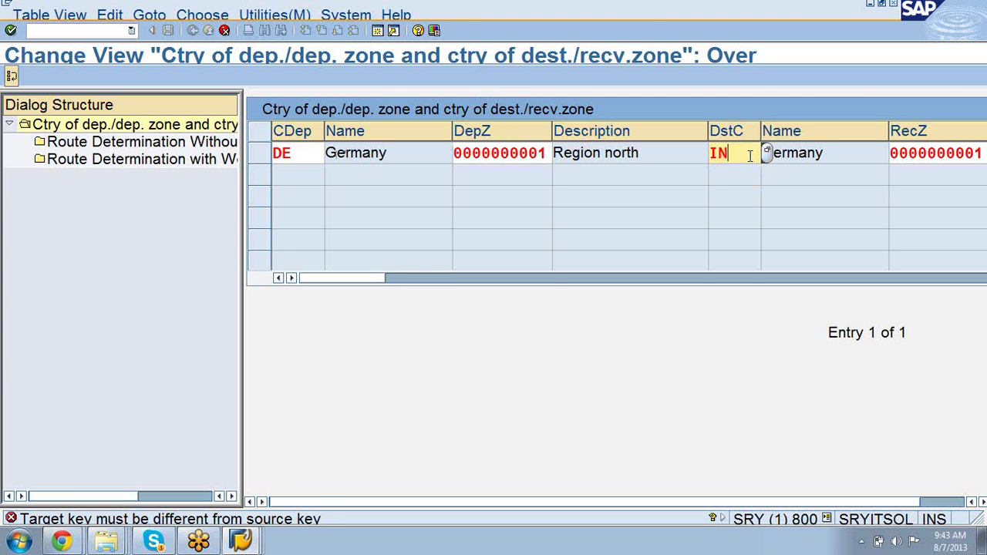
key("Return")
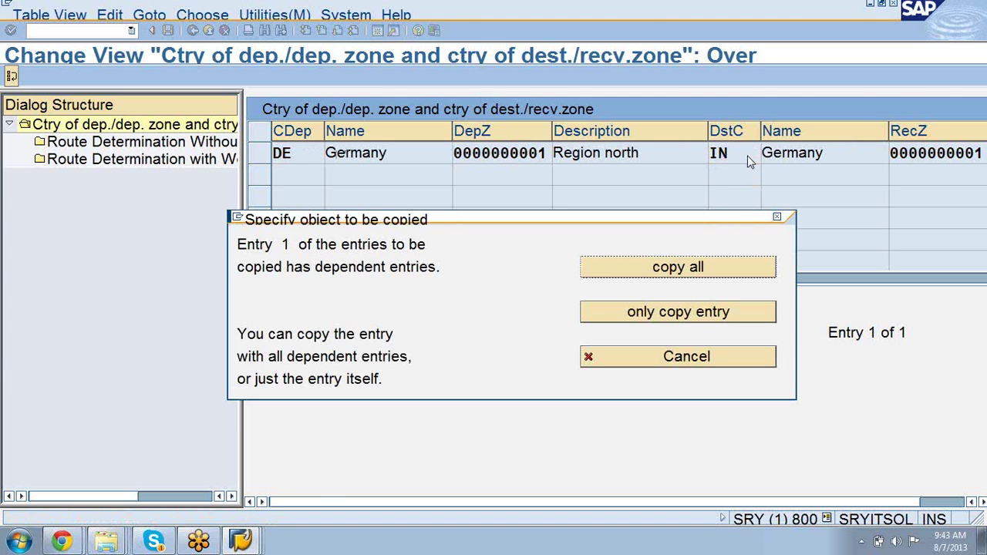
left_click(684, 270)
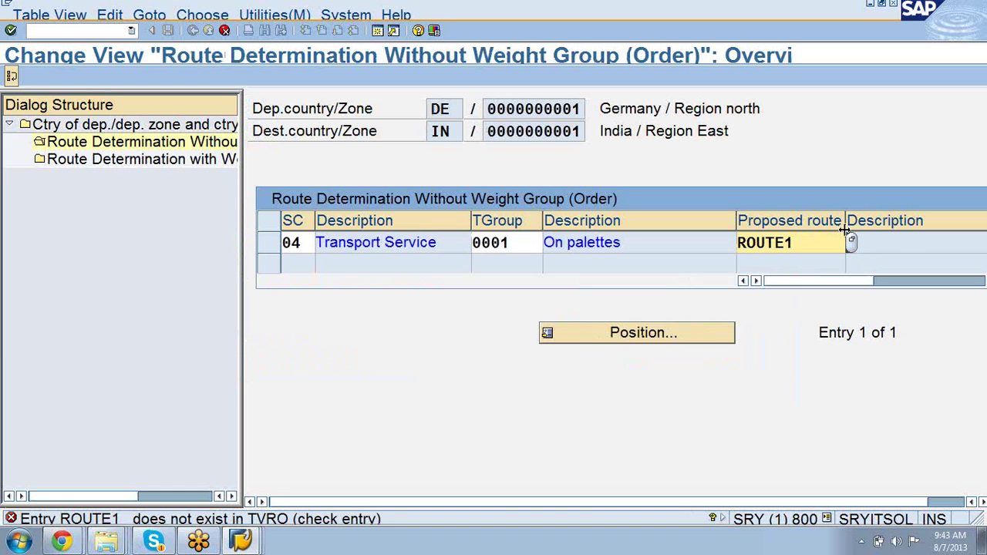
Step: Look through the available shipping conditions and set the ROUTE1 route determination entry's shipping condition to 01
left_click_drag(787, 243, 517, 247)
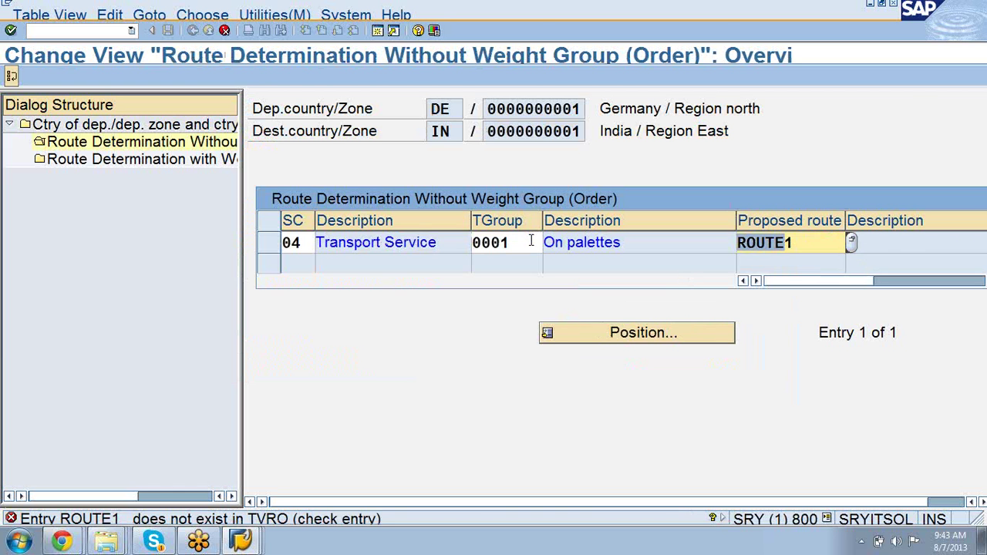
left_click(532, 243)
left_click(301, 242)
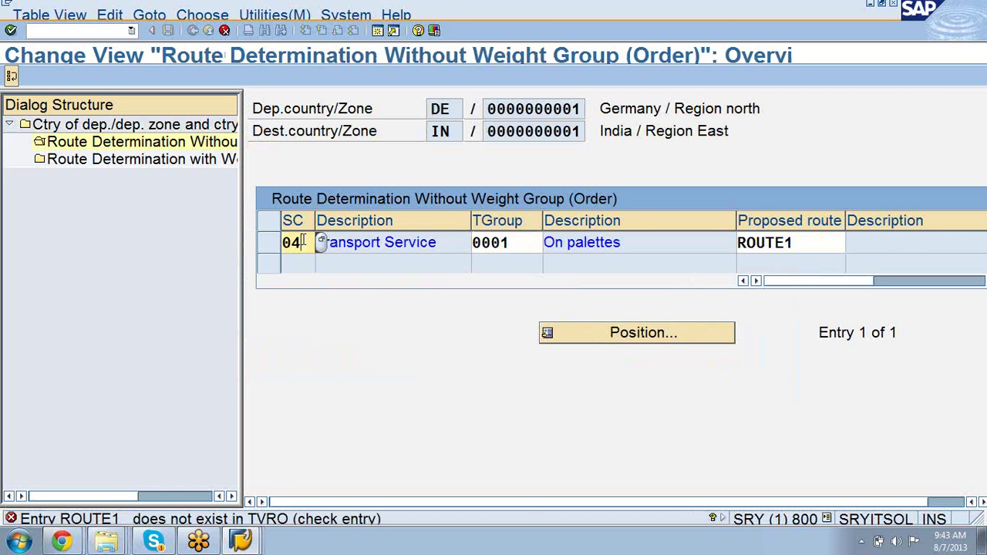
left_click(321, 244)
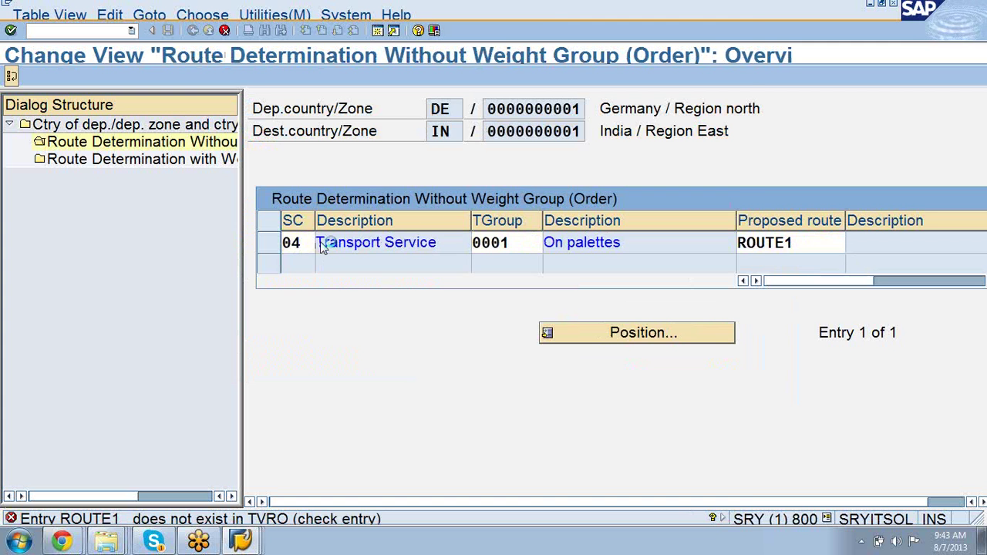
key("F4")
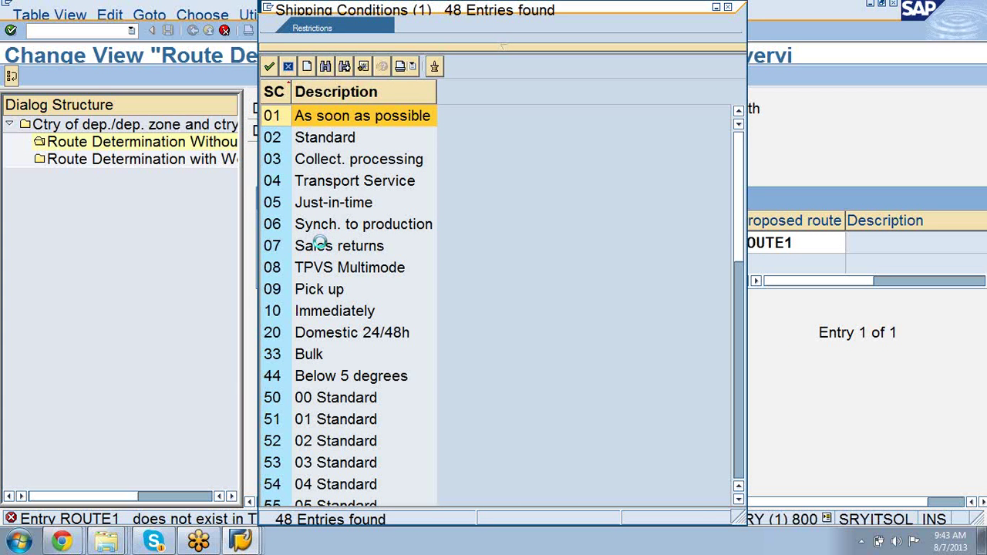
left_click(311, 185)
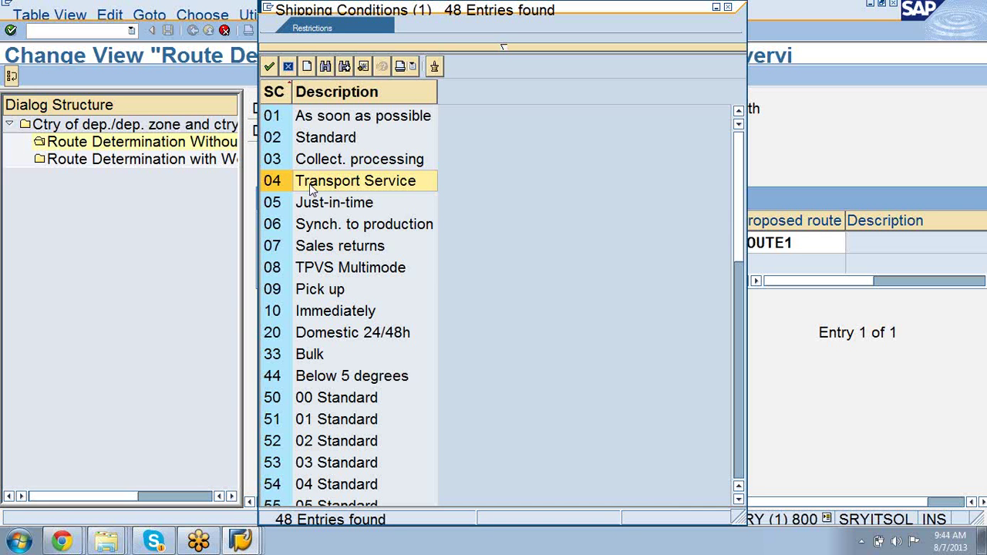
left_click(276, 182)
left_click(276, 123)
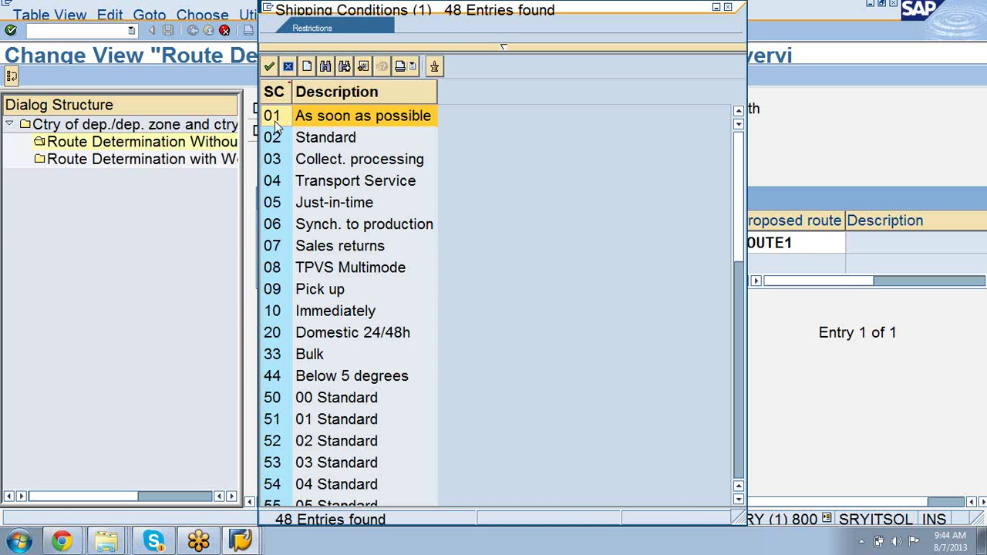
left_click(727, 7)
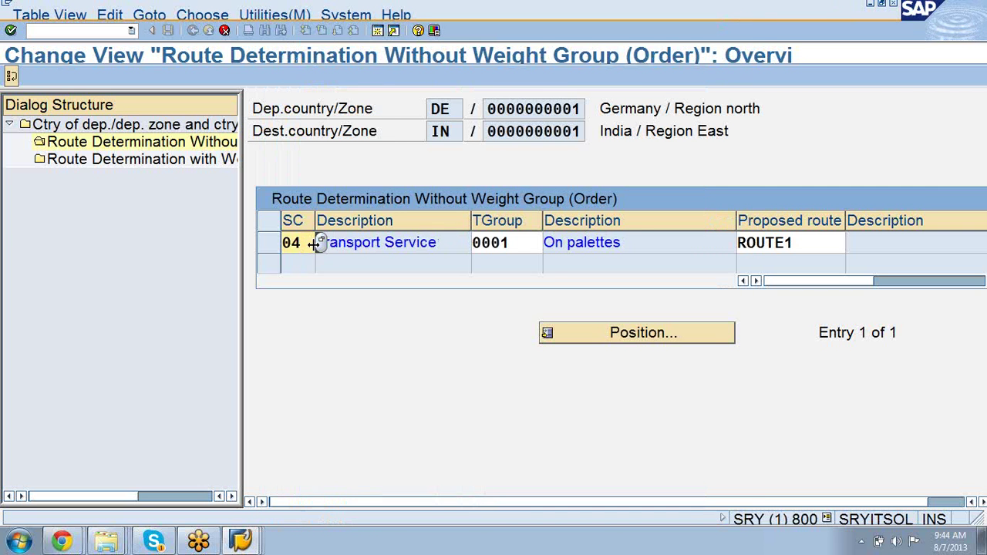
key("BackSpace")
type("1")
Step: Check the entry's transportation group, destination country and proposed route, and finish copying the Germany–India entry with its dependent entries
left_click(533, 244)
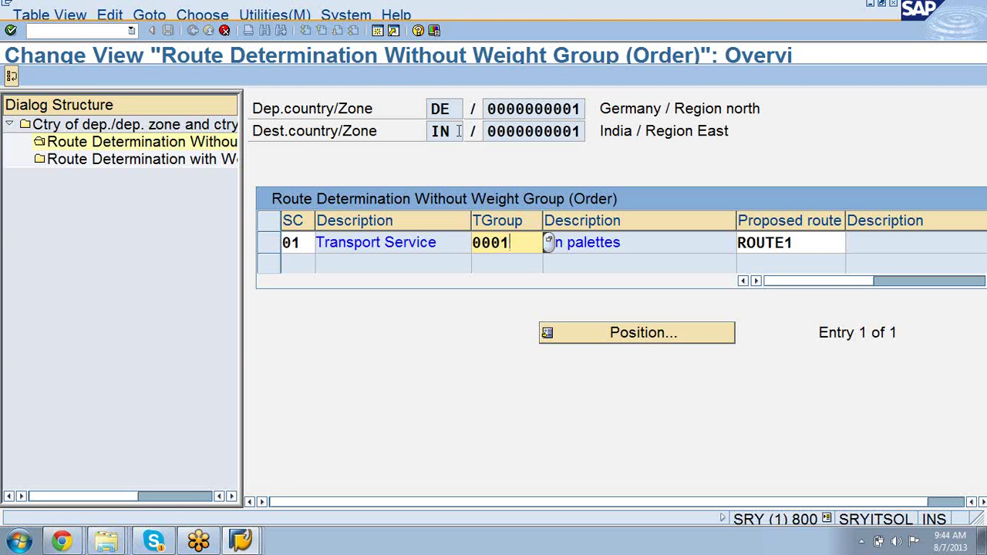
left_click_drag(458, 131, 428, 133)
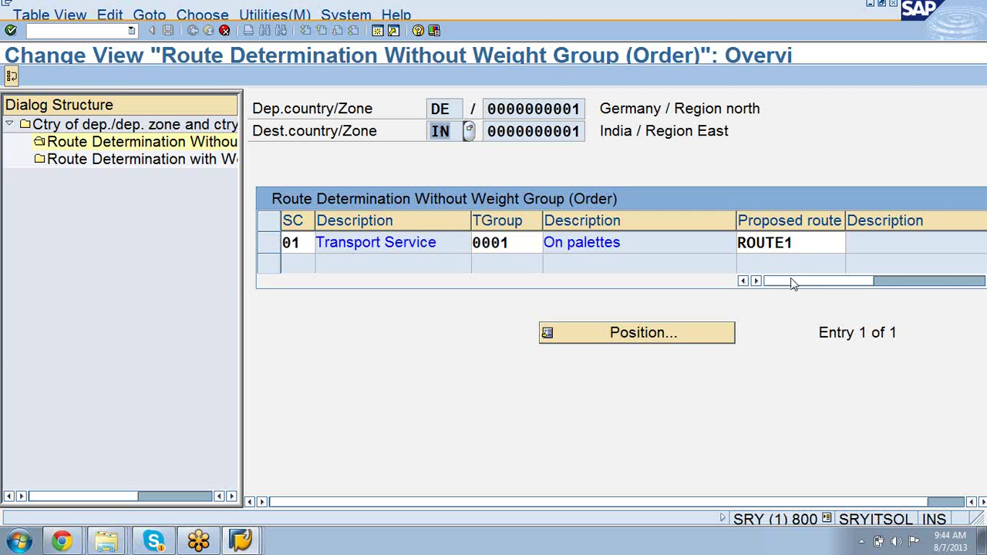
left_click_drag(793, 283, 855, 283)
left_click(872, 280)
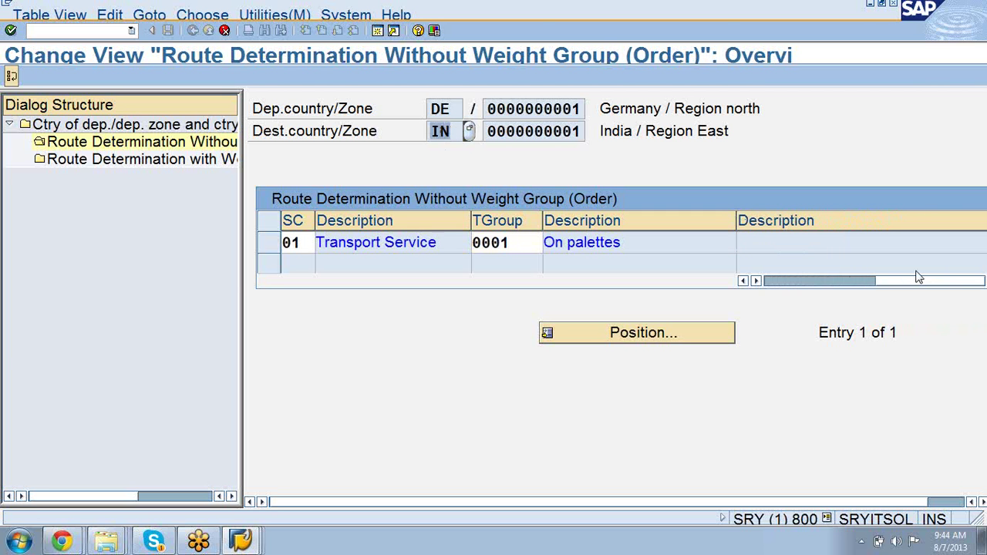
left_click(743, 282)
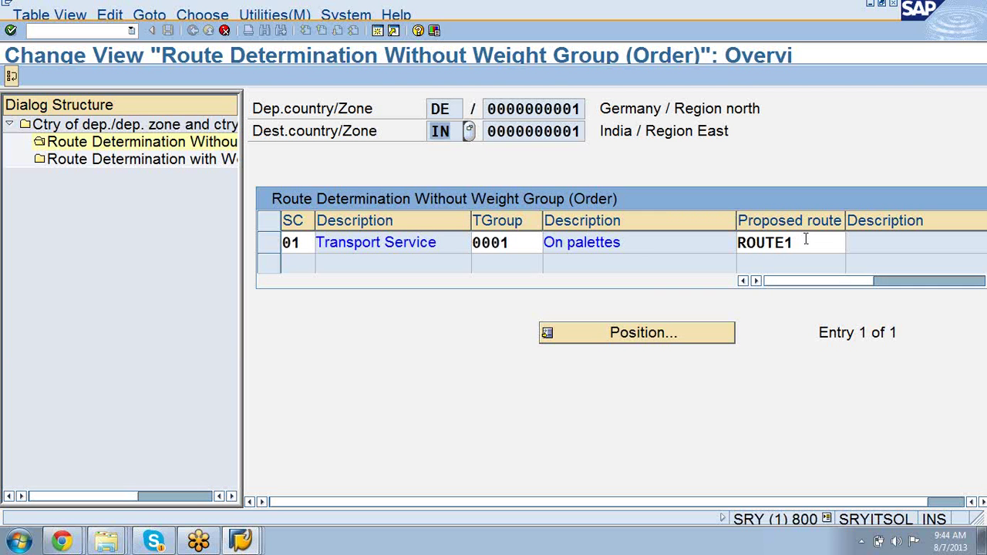
left_click(11, 74)
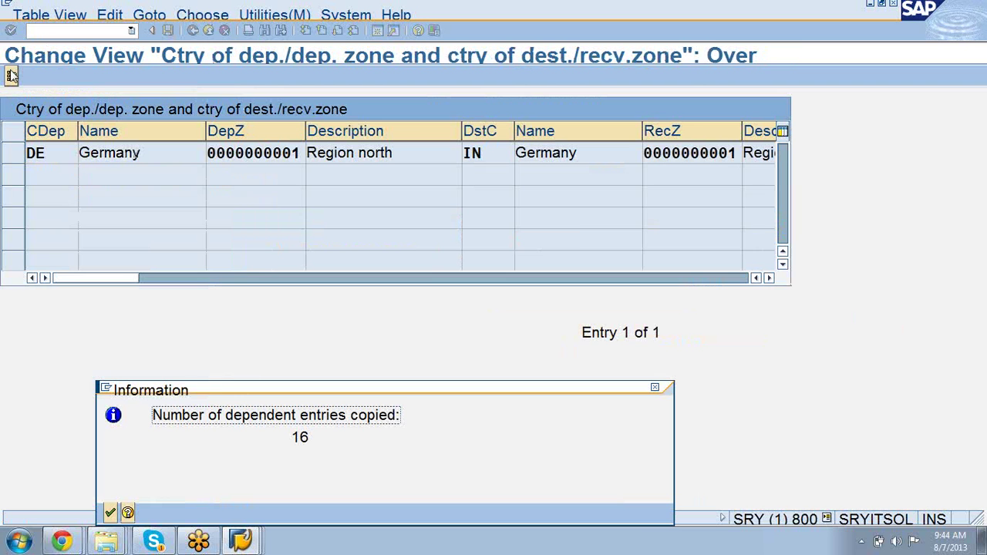
left_click(111, 513)
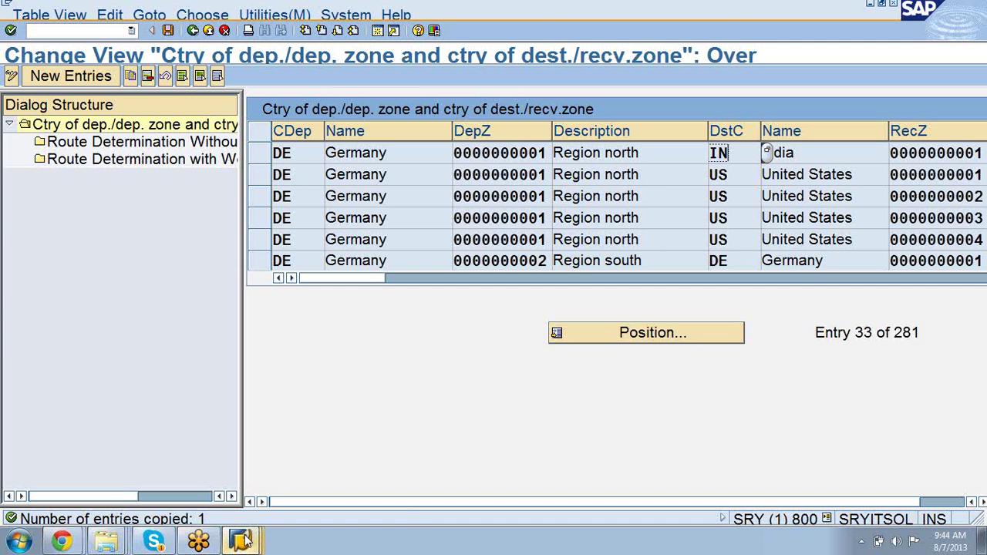
Step: Switch to the SAP Easy Access session, run transaction va03 and display the proposed sales order
mouse_move(244, 540)
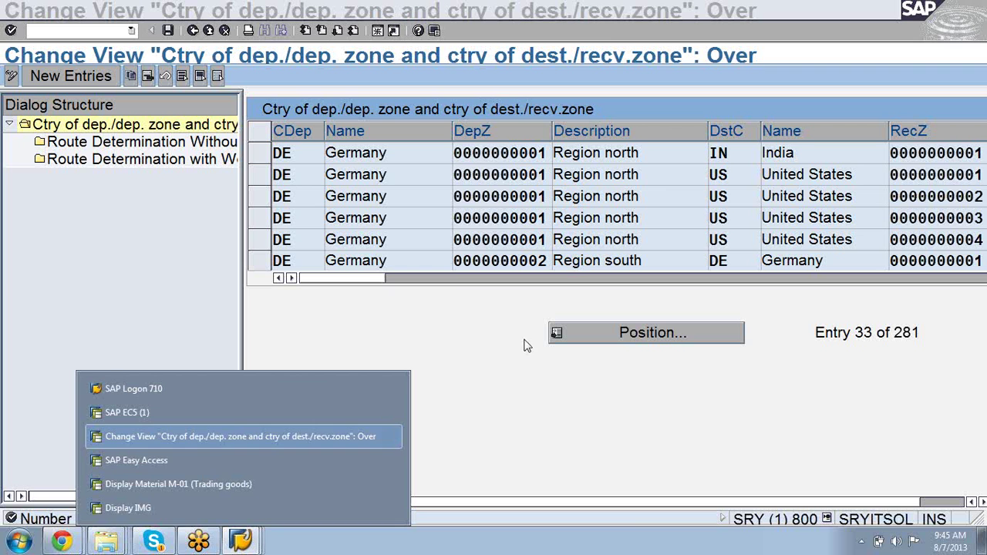
left_click(209, 460)
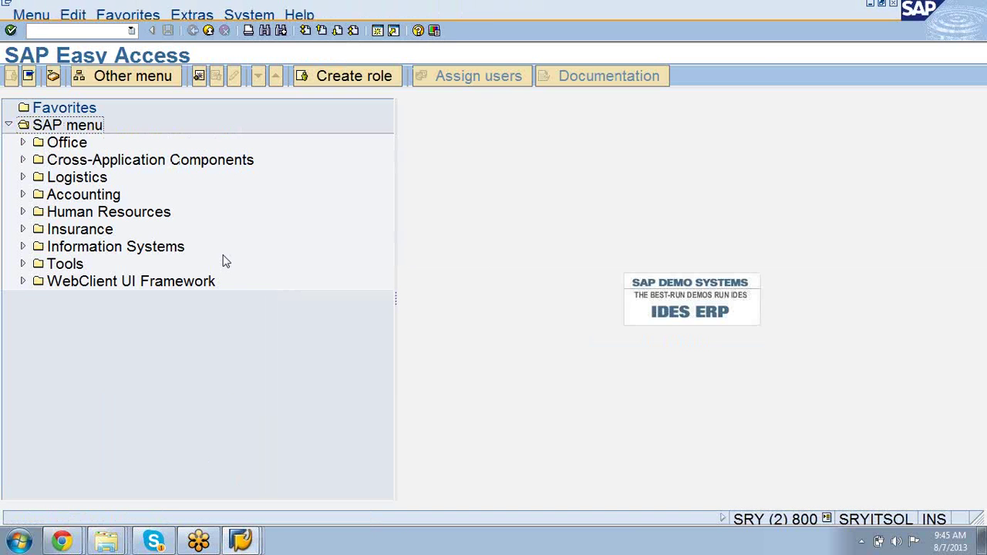
left_click(133, 31)
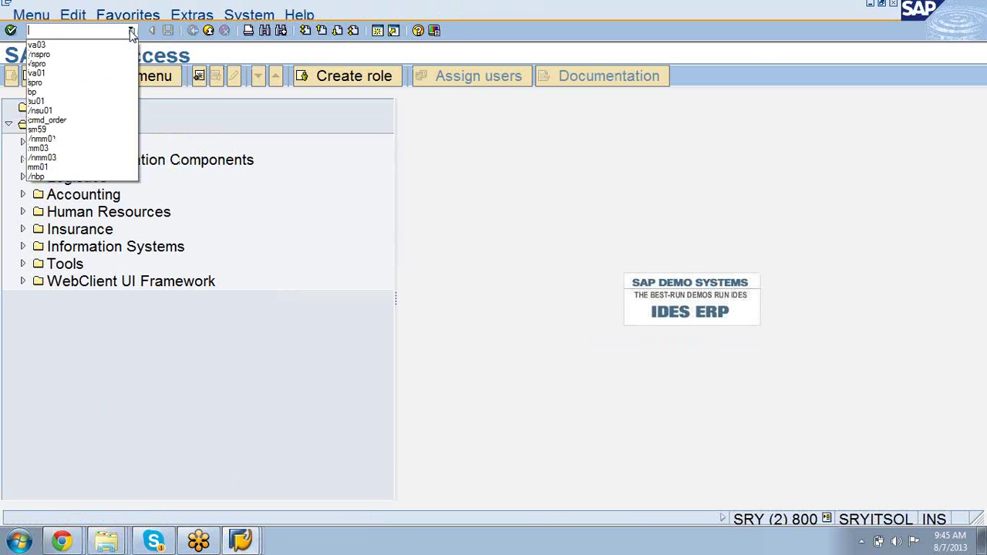
left_click(95, 45)
key("Return")
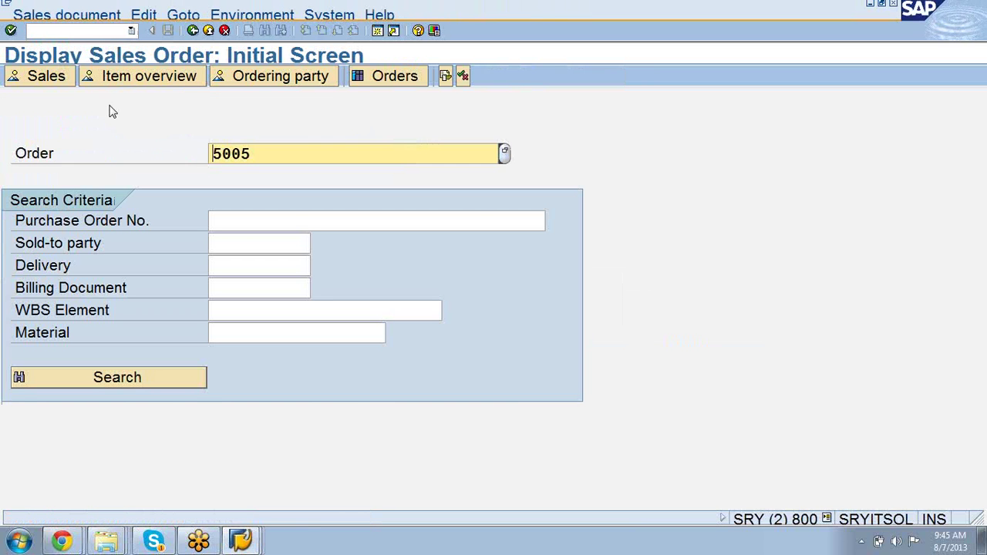
key("Return")
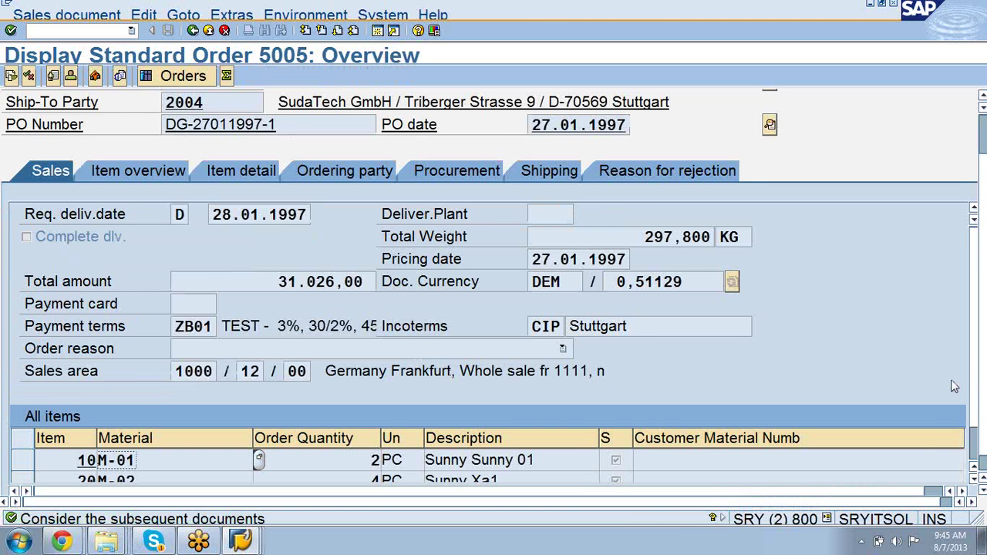
Step: Show the sales order's item overview and find the Route column for its items
scroll(977, 372, "down", 2)
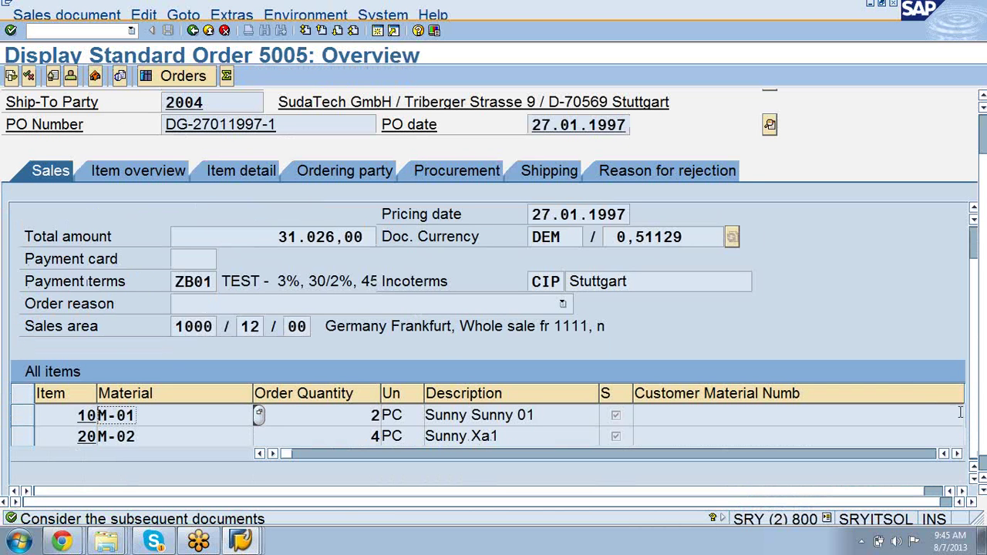
left_click(132, 172)
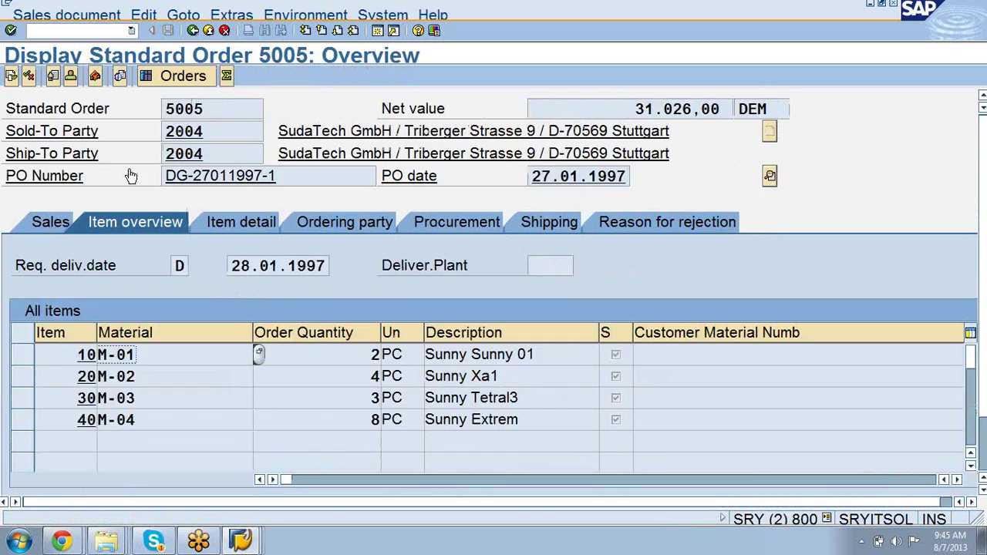
left_click(957, 479)
left_click(957, 479)
left_click(958, 479)
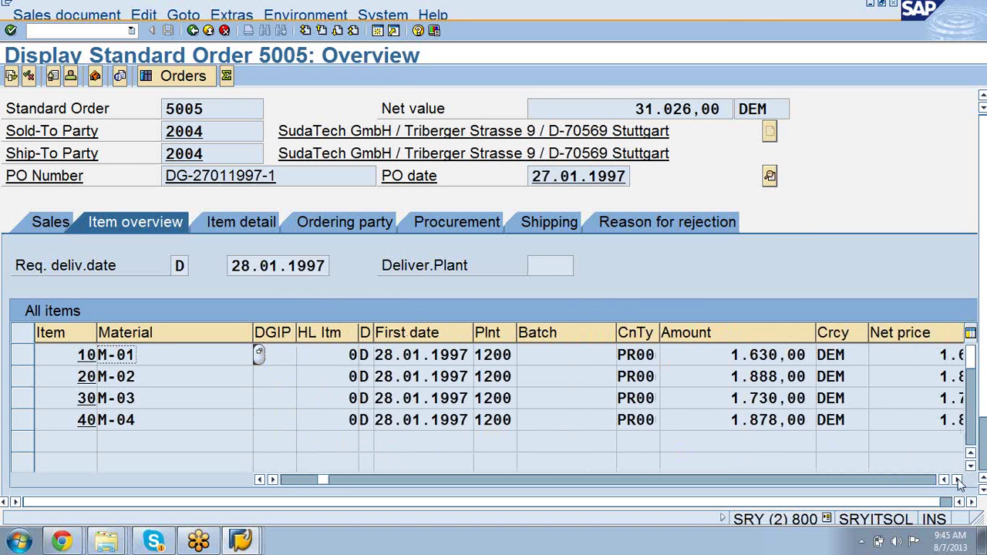
left_click(958, 479)
left_click(958, 479)
left_click(957, 479)
left_click(957, 479)
left_click(957, 479)
left_click(957, 479)
left_click(957, 479)
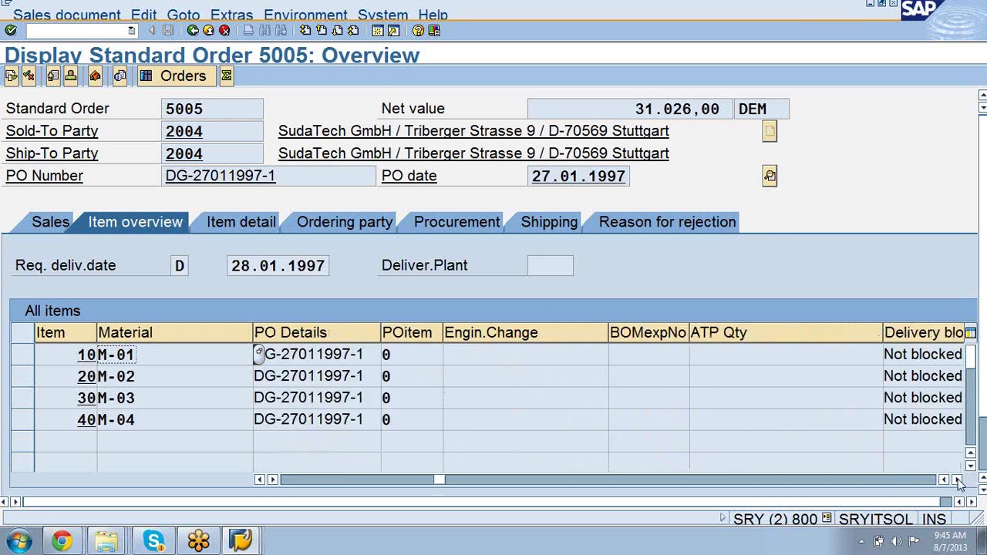
left_click(957, 479)
left_click(957, 479)
left_click(957, 479)
left_click(957, 479)
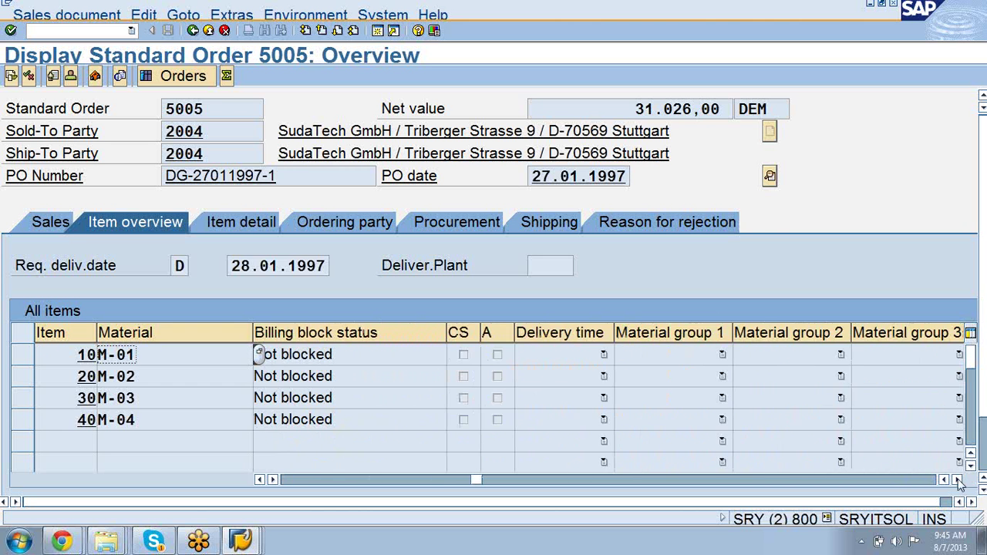
left_click(957, 479)
left_click(957, 480)
left_click(957, 479)
left_click(957, 479)
left_click(957, 479)
left_click(957, 479)
left_click(957, 479)
left_click(957, 479)
left_click(958, 479)
left_click(957, 479)
left_click(957, 479)
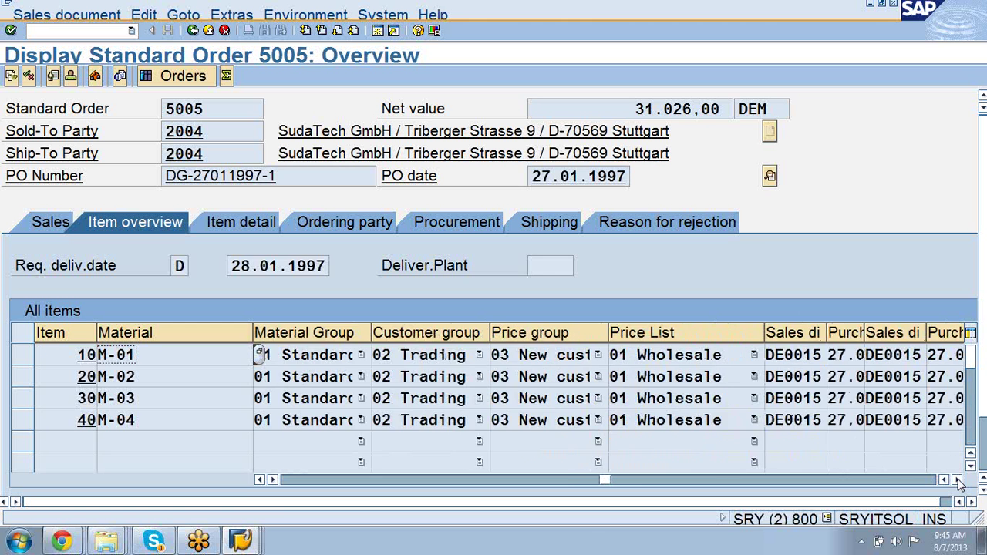
left_click(957, 479)
left_click(957, 479)
left_click(957, 479)
left_click(958, 479)
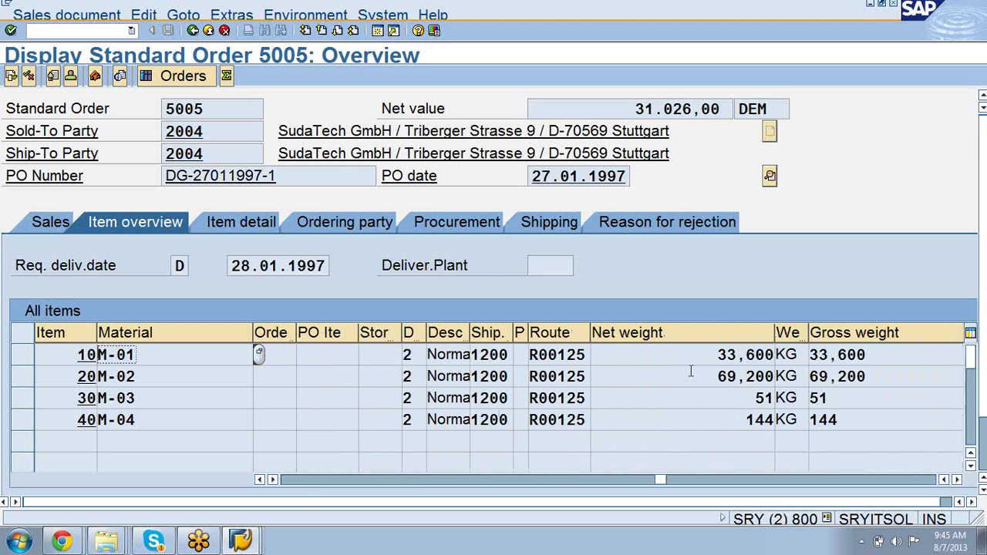
Step: Examine the shipping point and the route assigned to item 10, material M-01
left_click(574, 356)
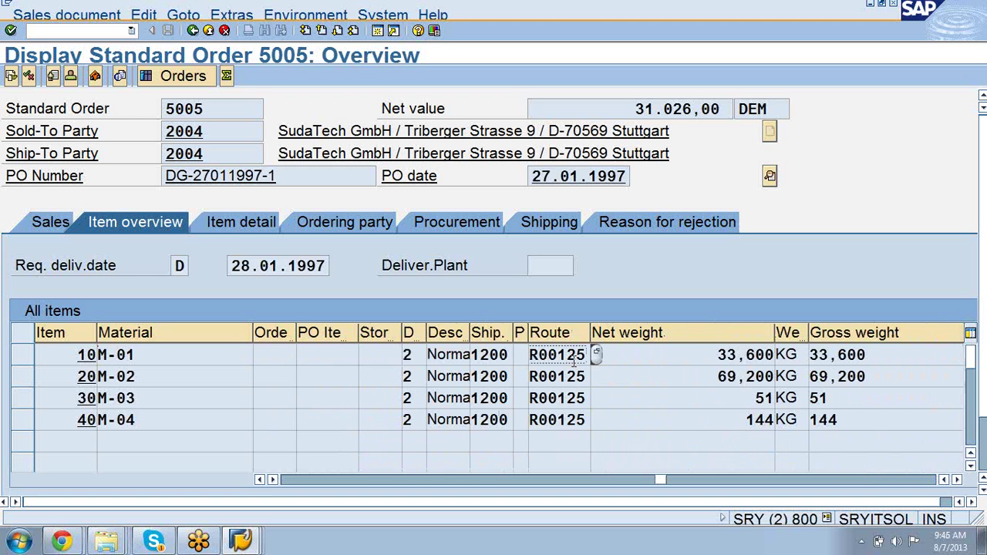
left_click(493, 360)
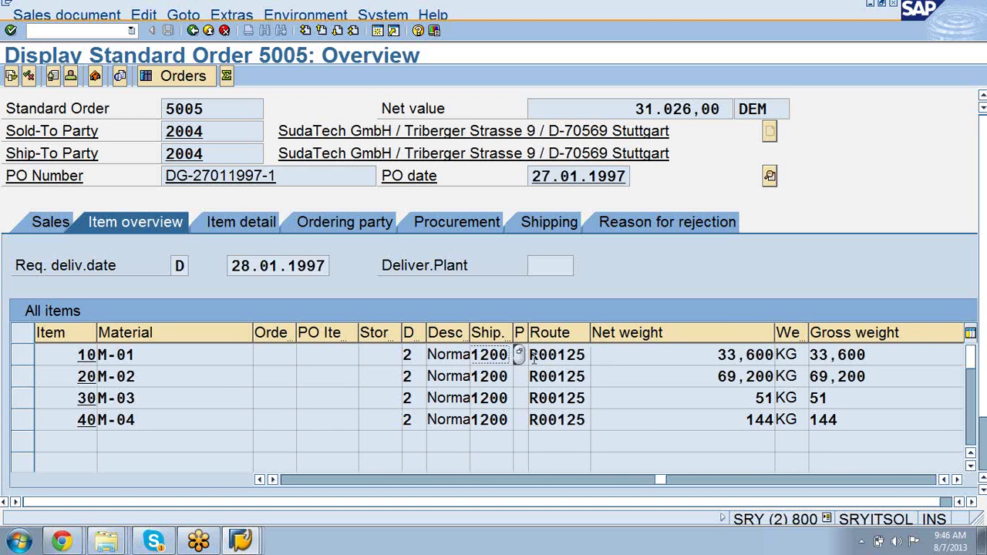
key("Tab")
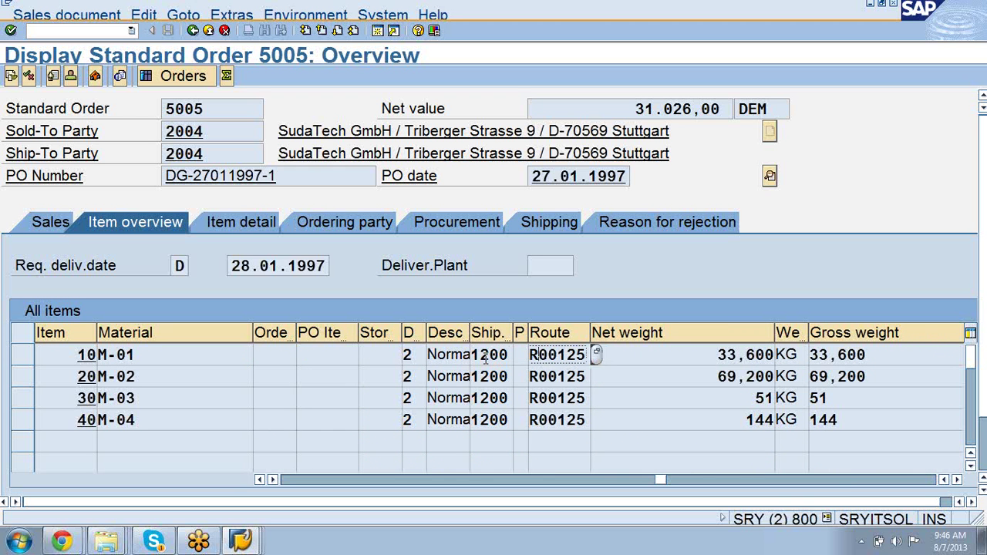
key("shift+Tab")
key("Tab")
left_click(509, 351)
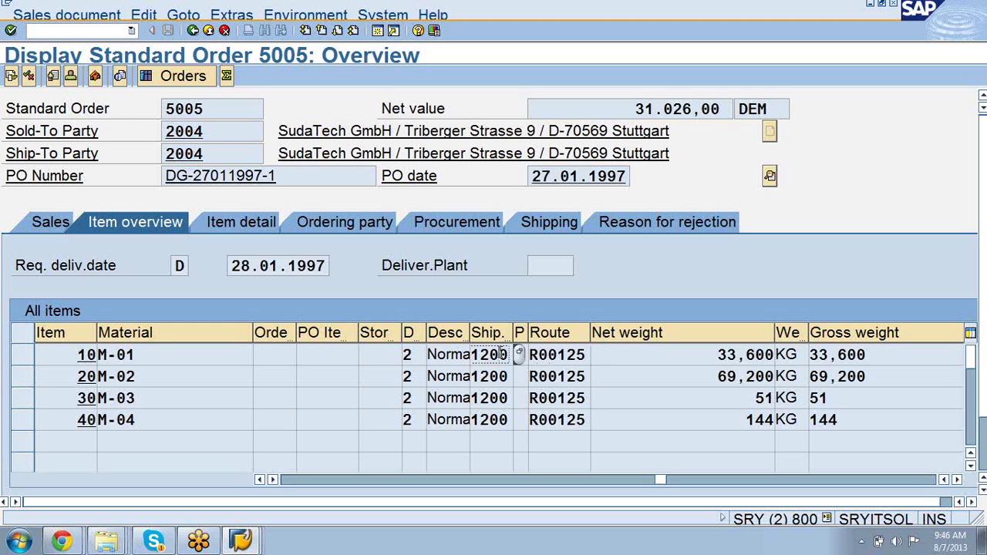
left_click(545, 357)
left_click(493, 352)
left_click(557, 355)
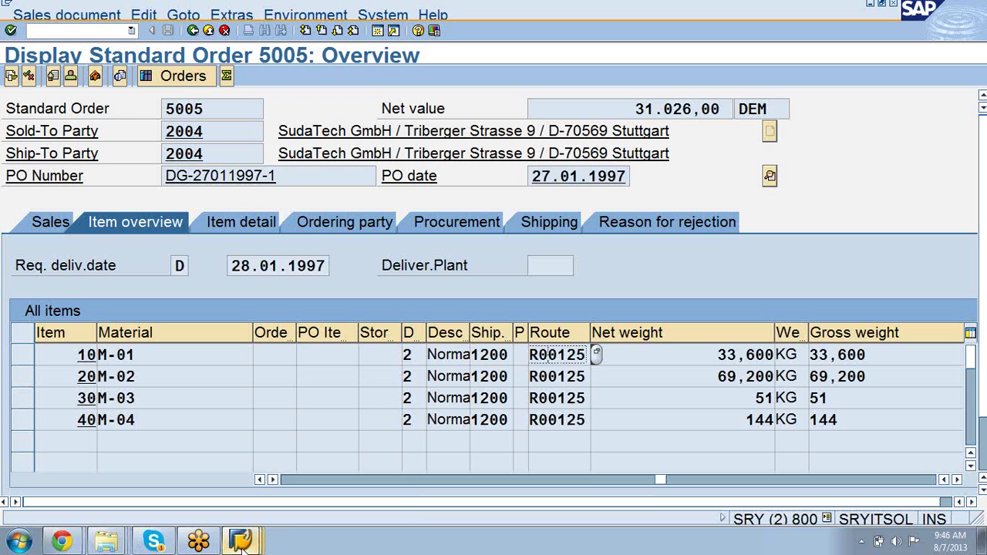
Step: Return to the departure and destination zone view and review the destination zone details of the copied Germany–India entry
mouse_move(242, 544)
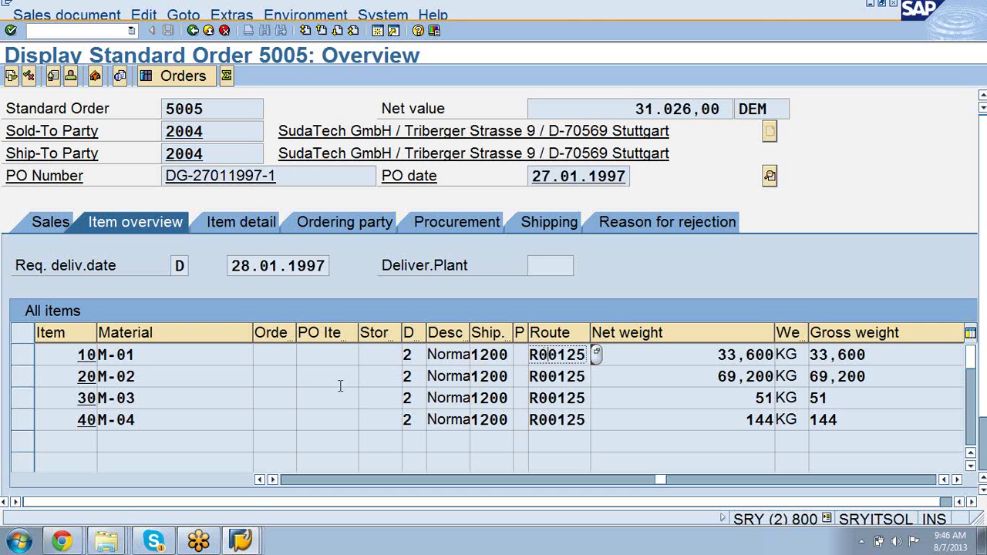
mouse_move(170, 541)
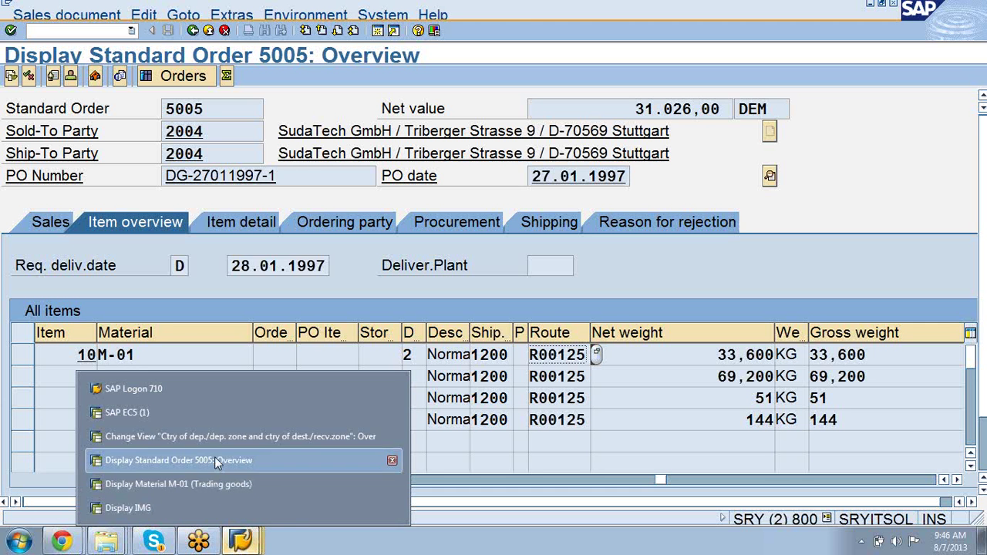
left_click(215, 438)
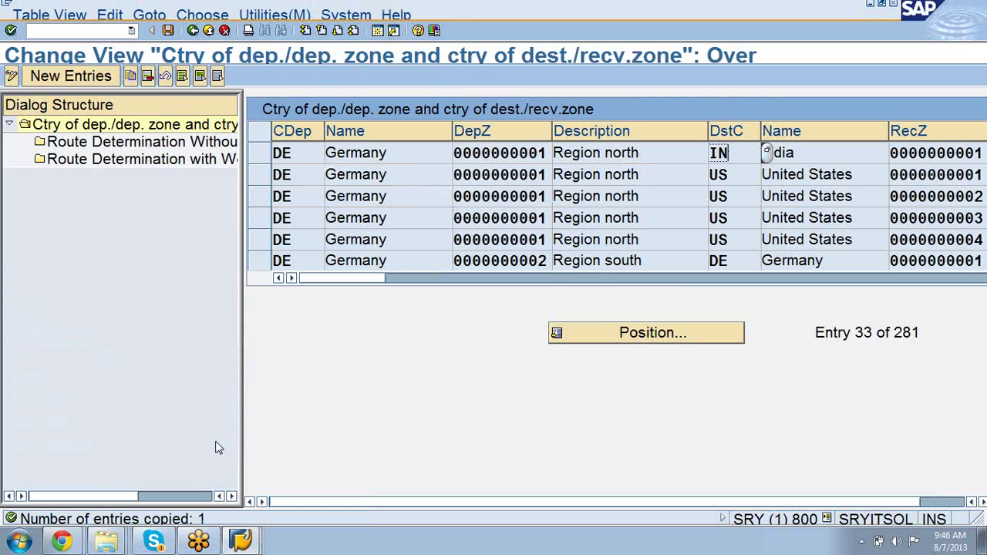
left_click(678, 280)
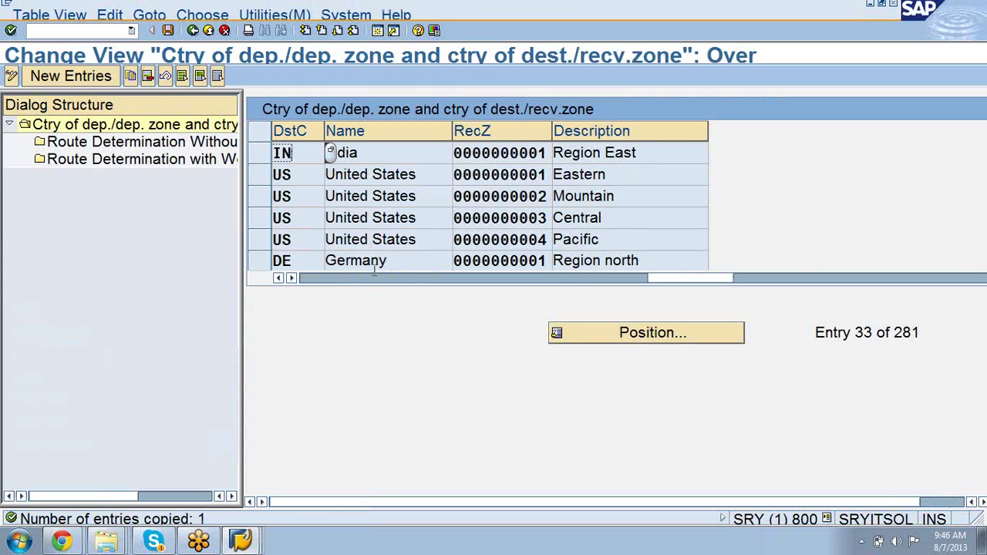
left_click(278, 278)
left_click(278, 278)
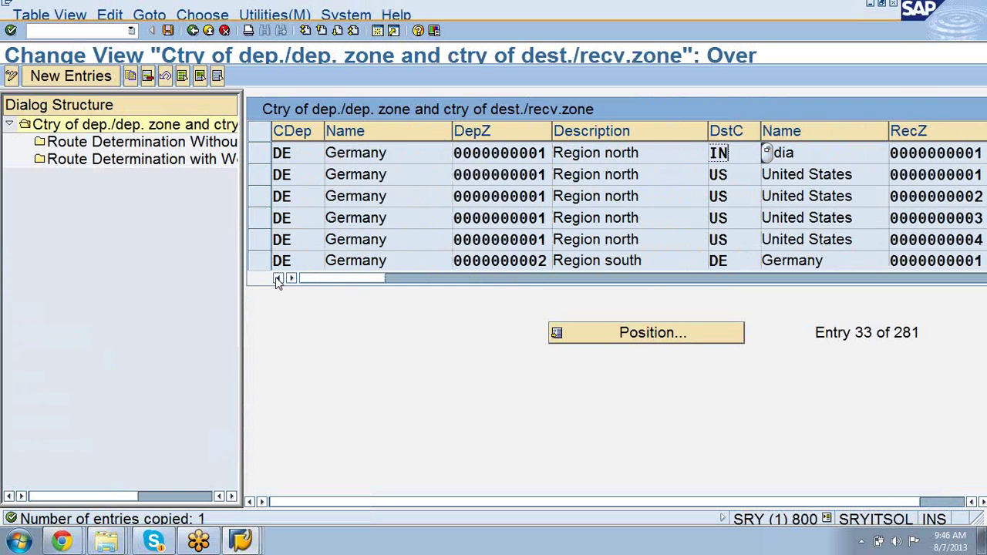
Step: Leave the departure and destination zone view without saving the copied entry, and reopen Maintain Route Determination
left_click(194, 31)
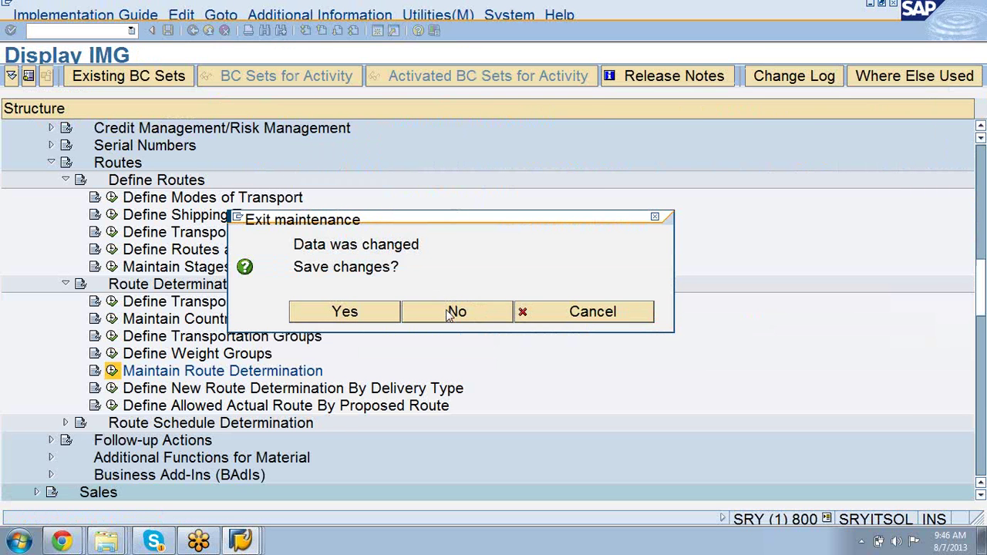
left_click(452, 312)
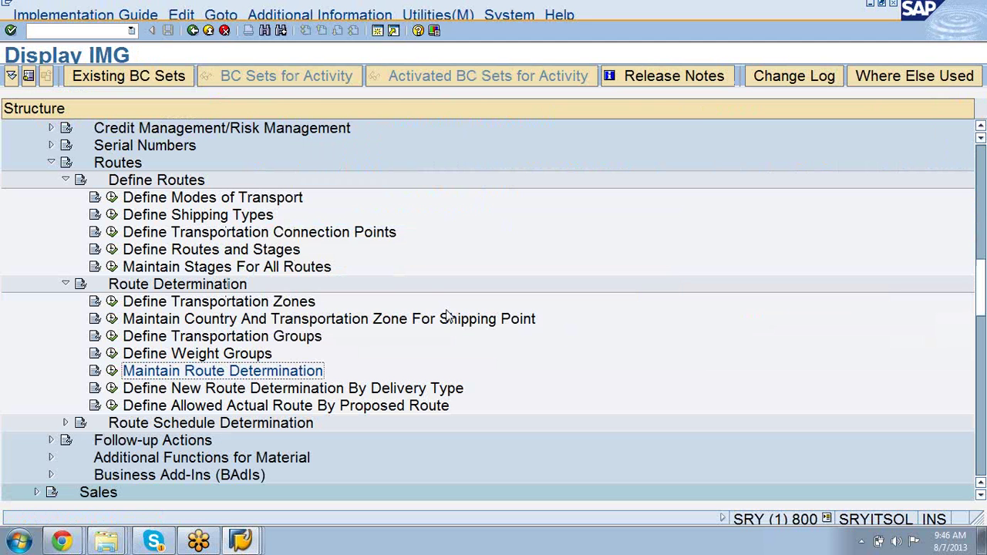
left_click(111, 371)
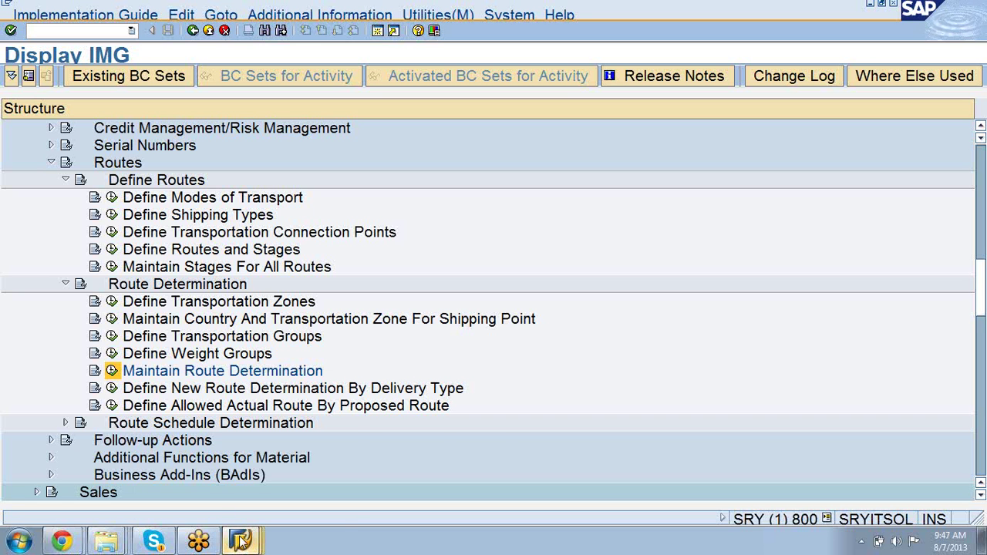
Step: Switch to the displayed sales order to review its ship-to party and item routes, and return to the route determination view
mouse_move(242, 543)
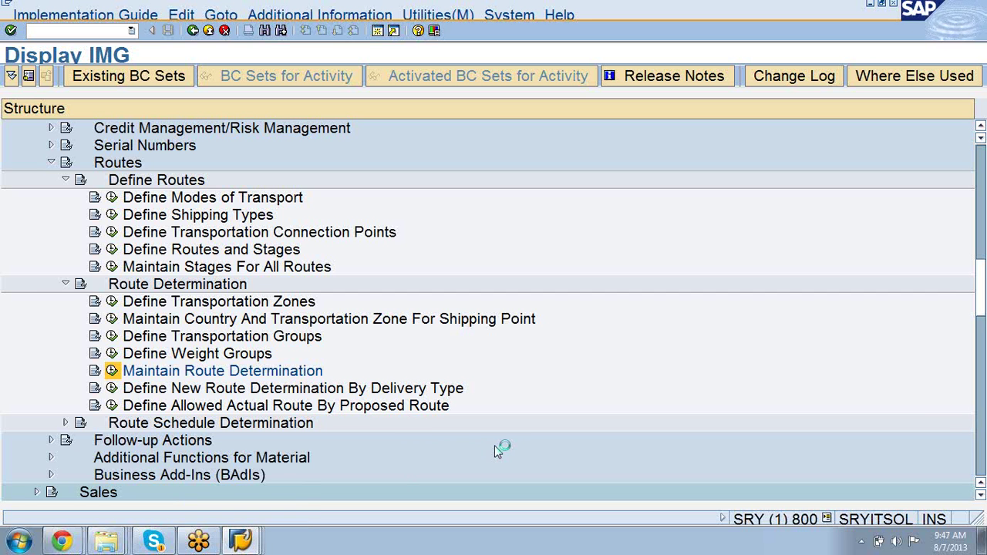
left_click(240, 540)
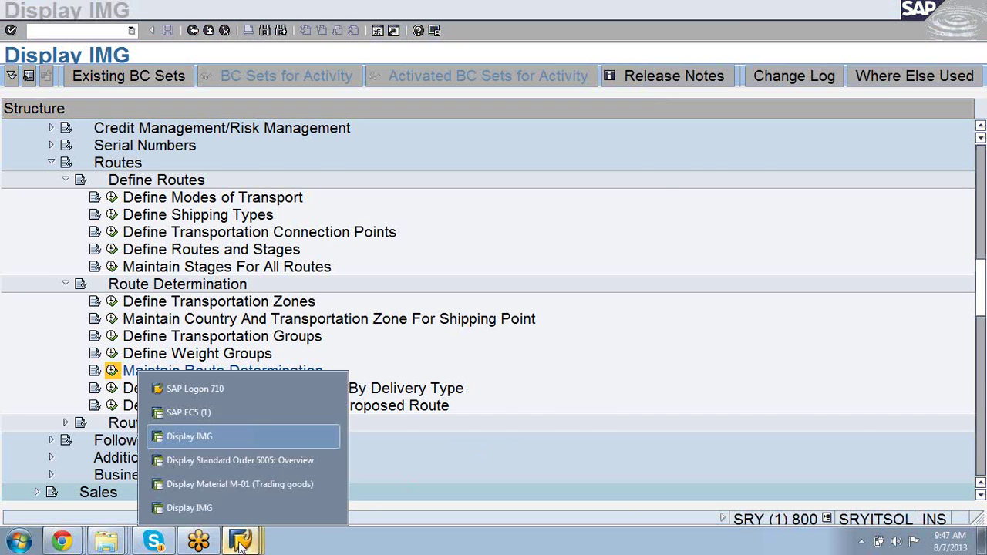
left_click(223, 460)
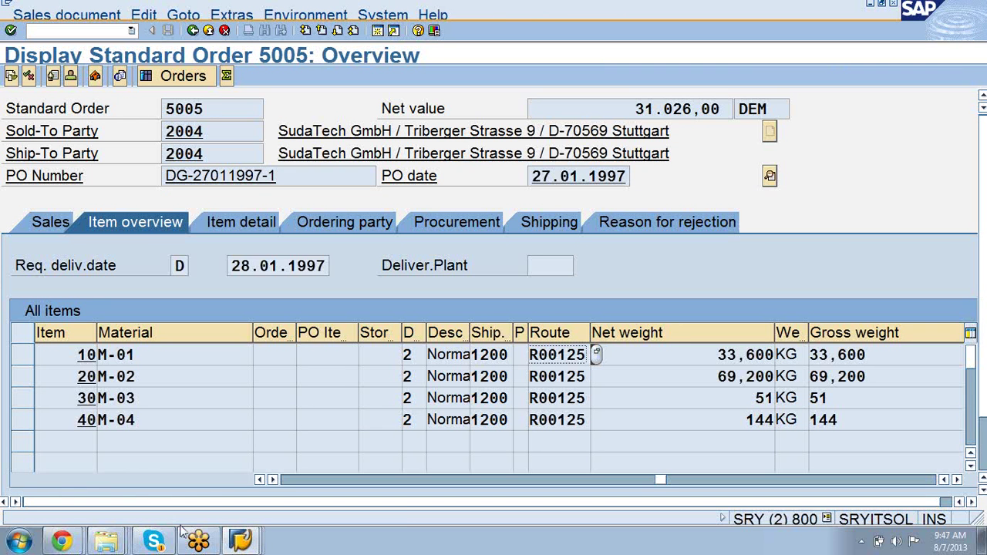
mouse_move(241, 543)
left_click(241, 543)
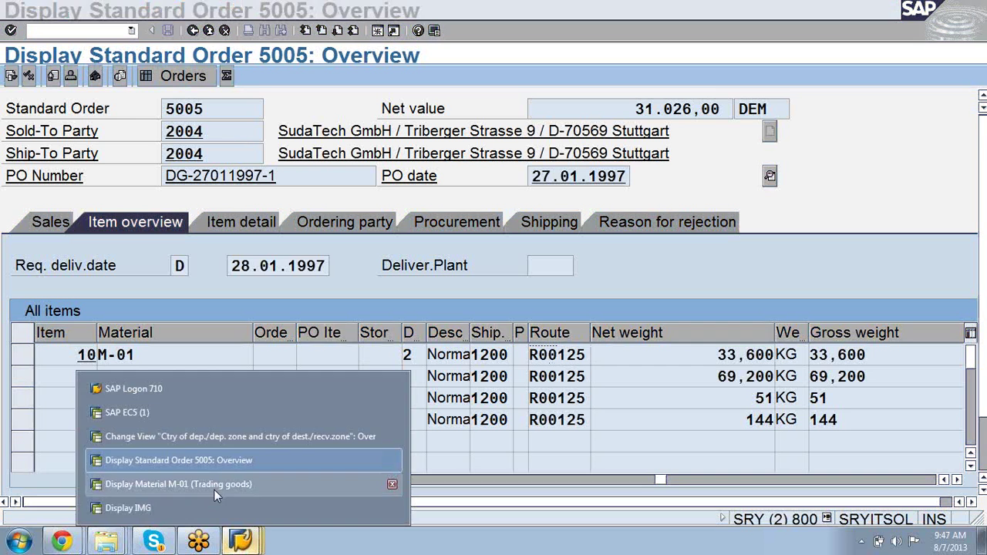
left_click(207, 436)
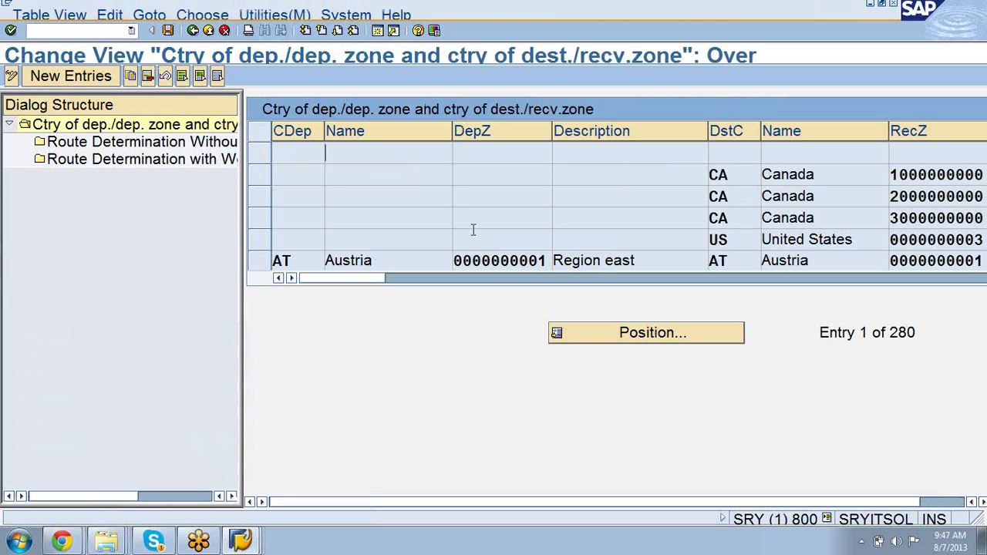
Step: Open the entry position search and submit destination country DE together with the sales order's customer number
left_click(697, 334)
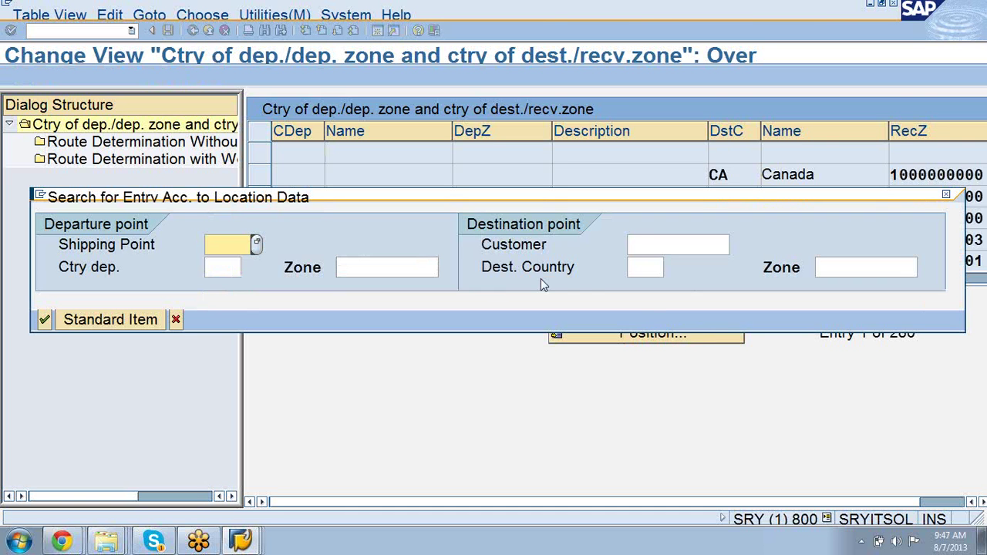
left_click(642, 268)
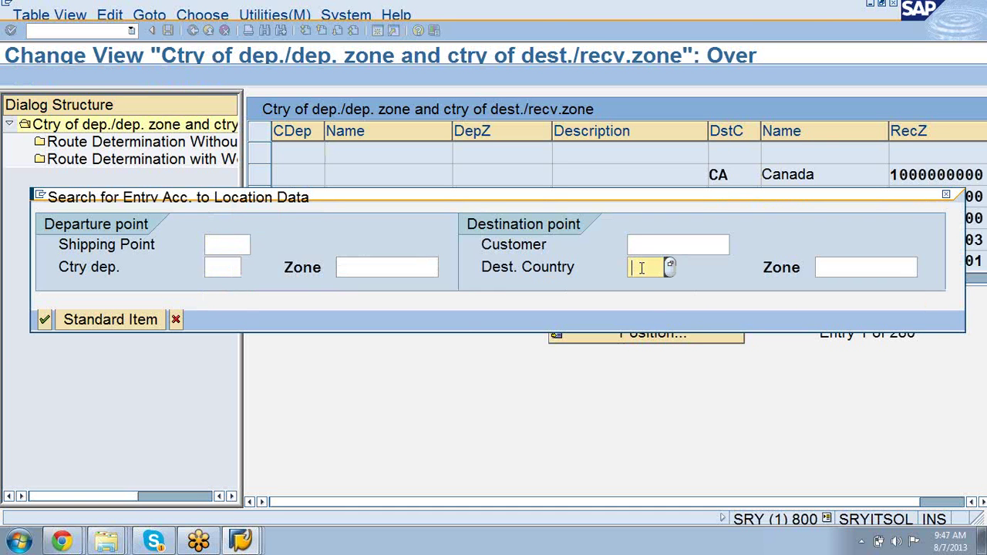
type("DE")
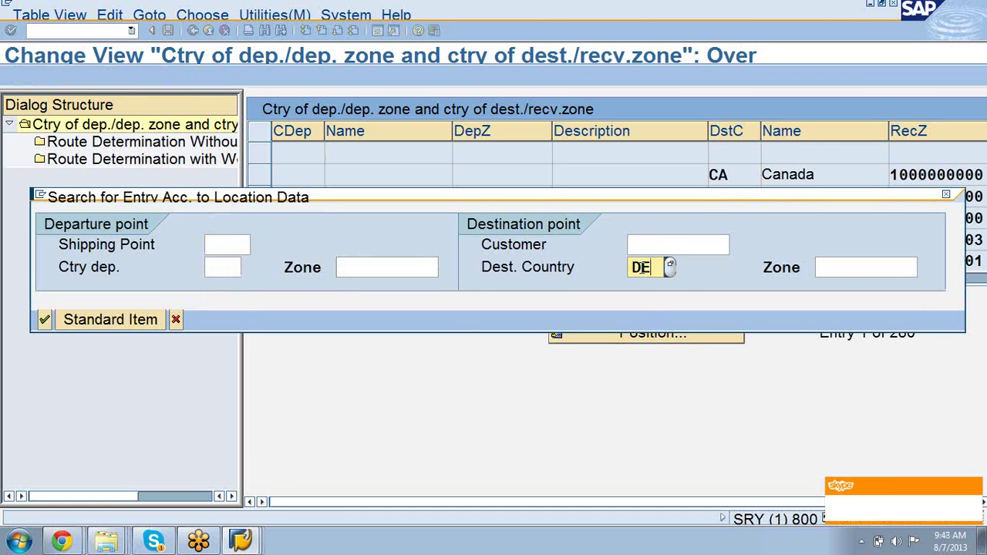
left_click(661, 246)
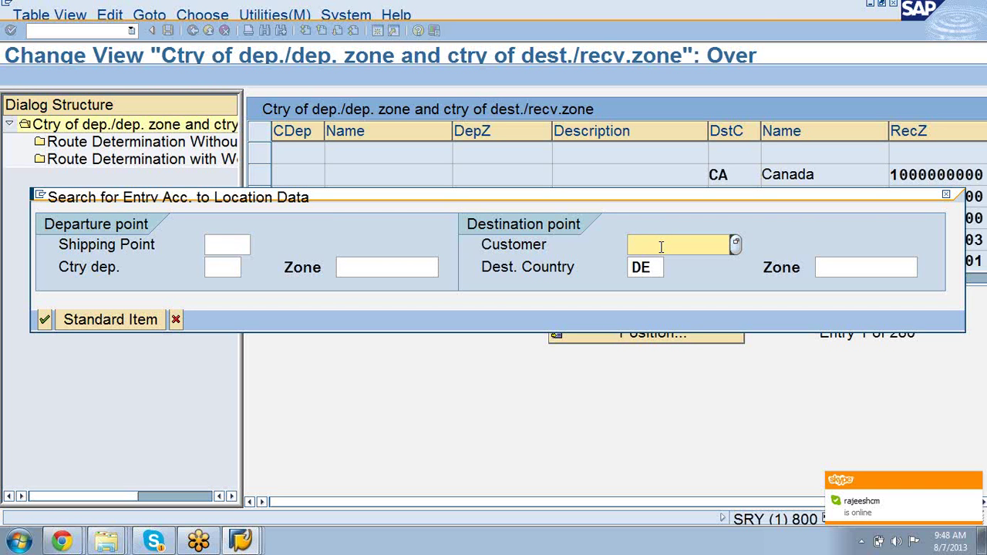
type("2004")
key("Return")
key("Return")
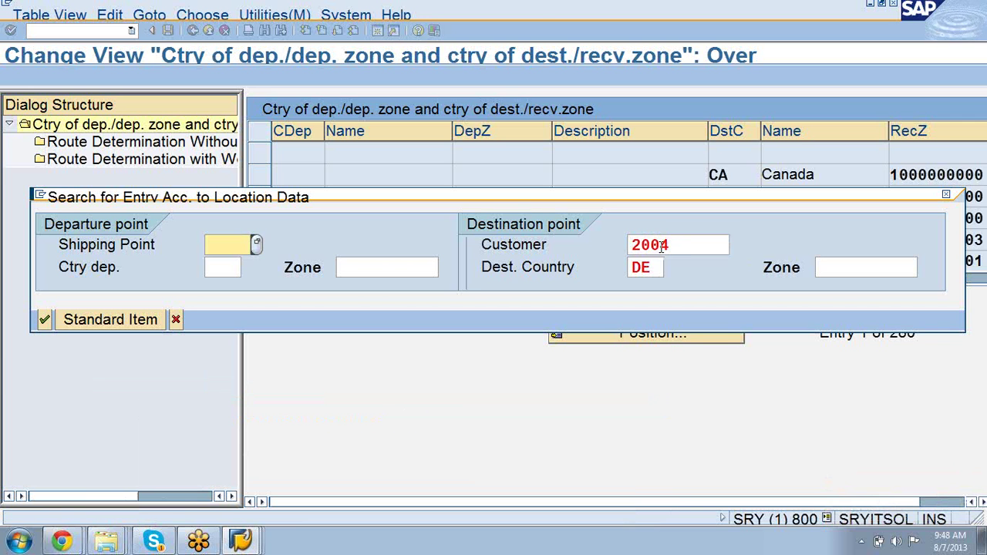
Step: Look up the shipping point in the sales order's items, enter 1200 as the departure shipping point and try the search
left_click(686, 246)
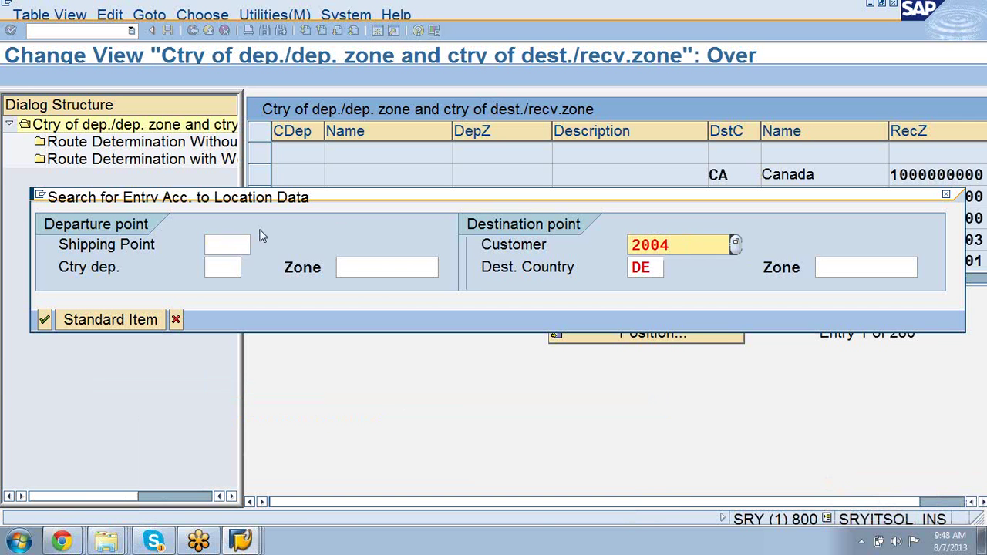
left_click(223, 245)
type("12")
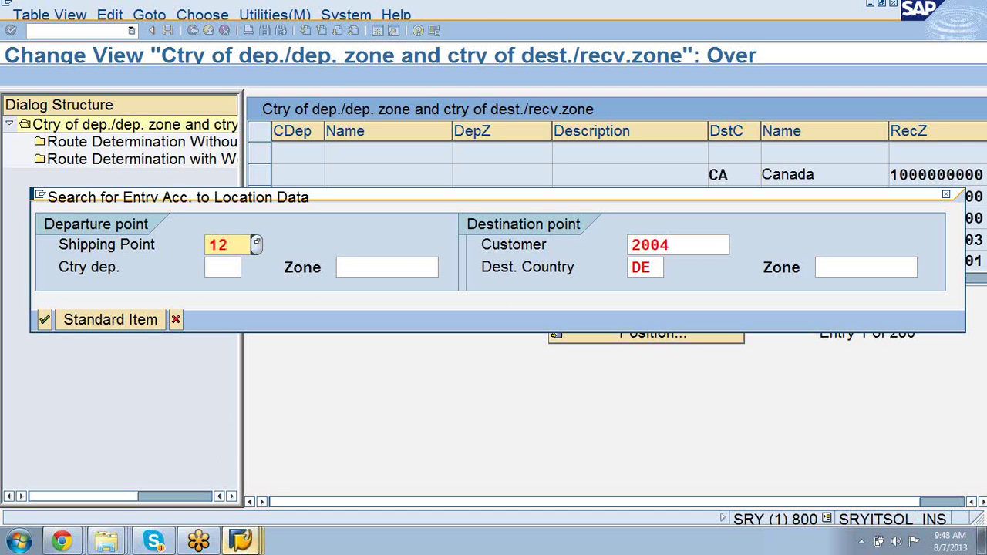
left_click(241, 541)
left_click(232, 462)
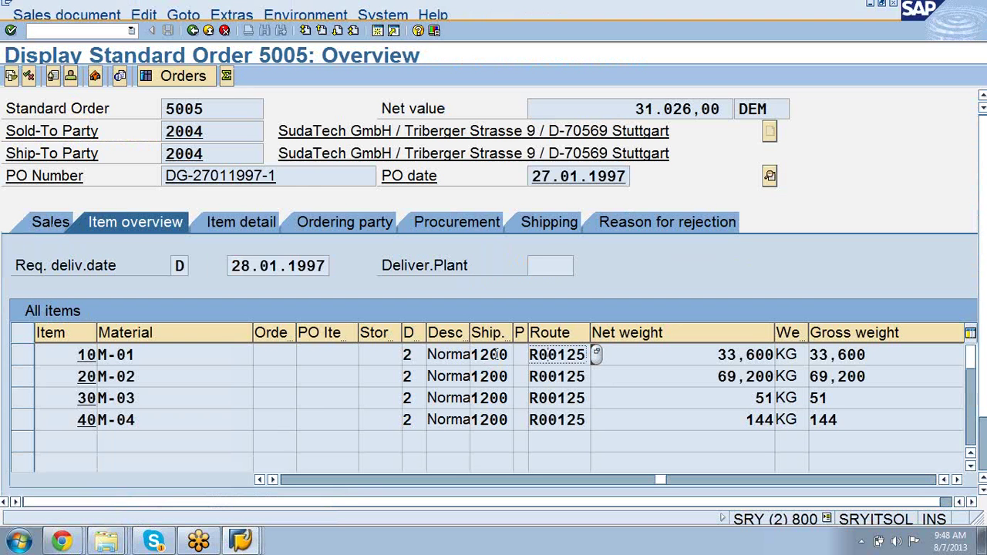
left_click(245, 543)
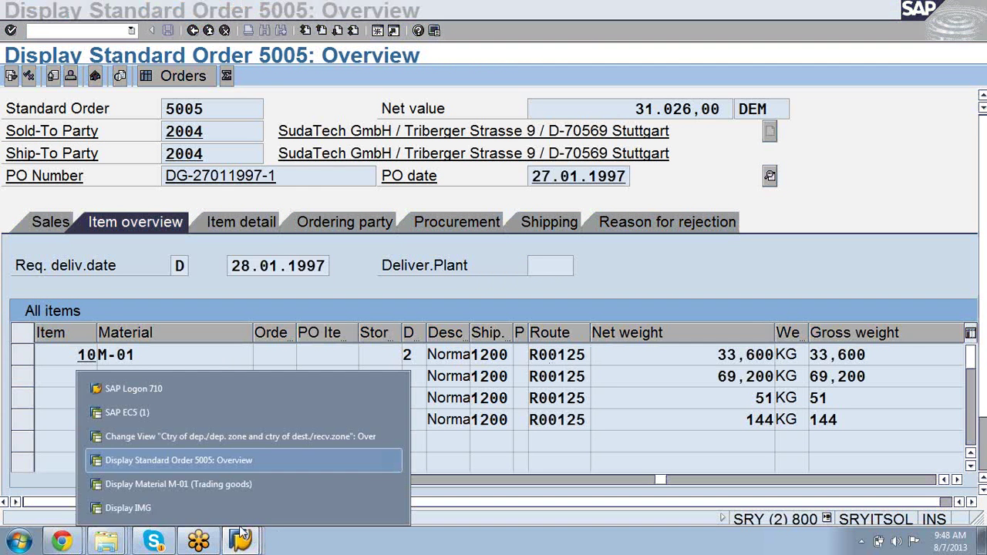
left_click(206, 435)
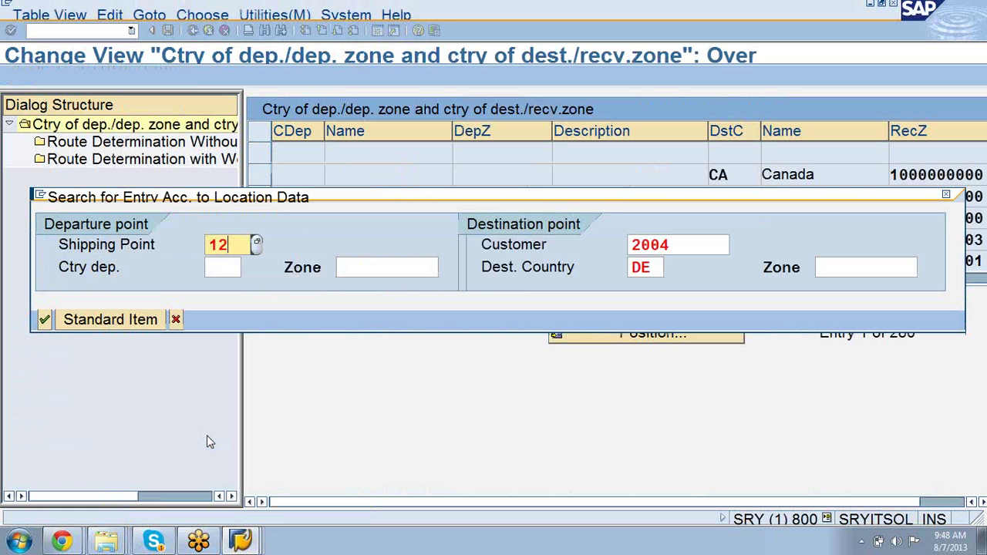
type("00")
key("Return")
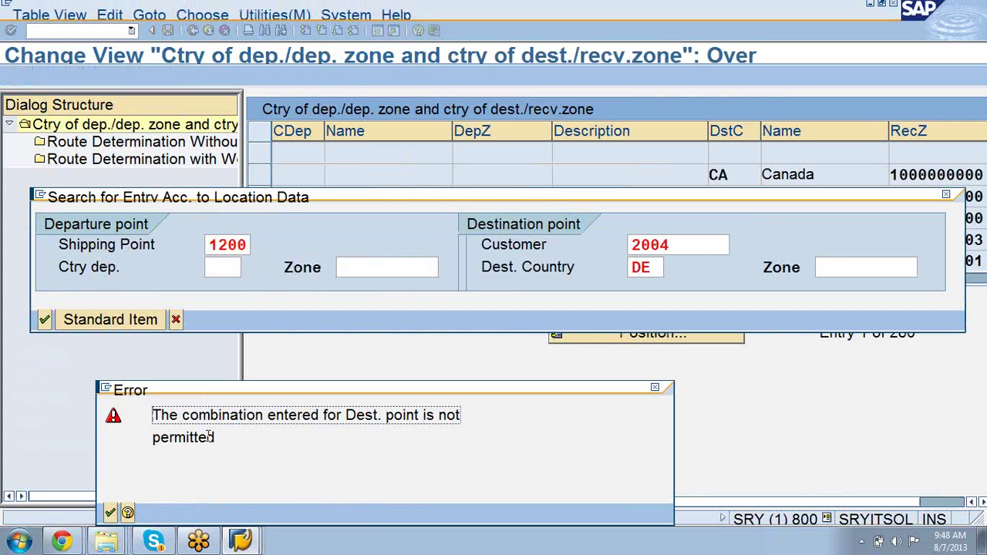
key("Return")
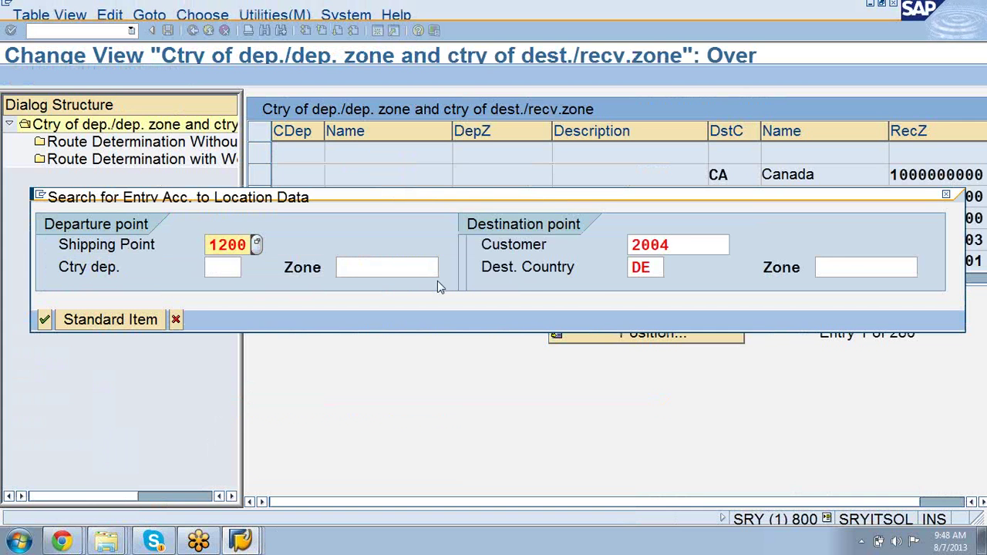
Step: Clear the destination customer, set the departure country to DE and try the entry search again
left_click(702, 247)
key("BackSpace")
key("BackSpace")
key("BackSpace")
key("BackSpace")
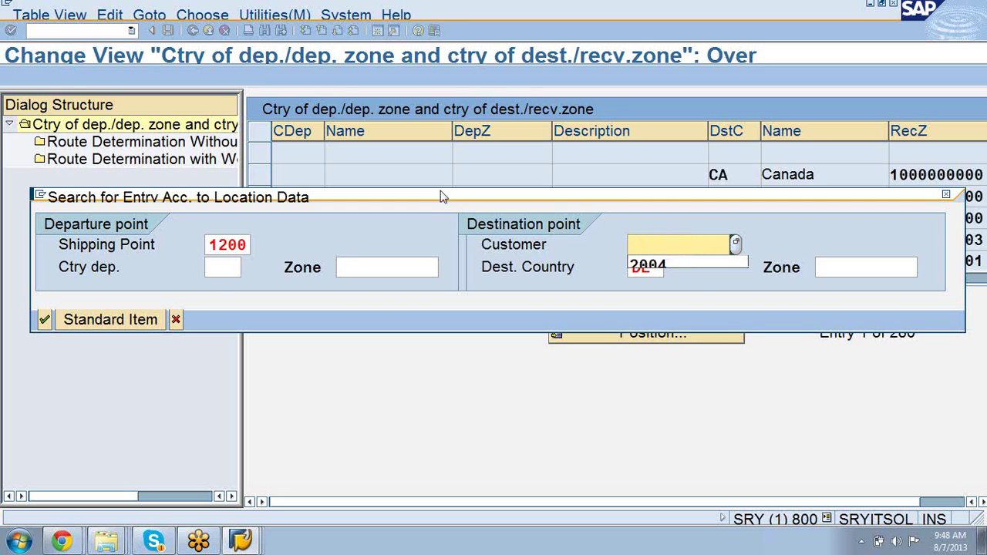
left_click(231, 272)
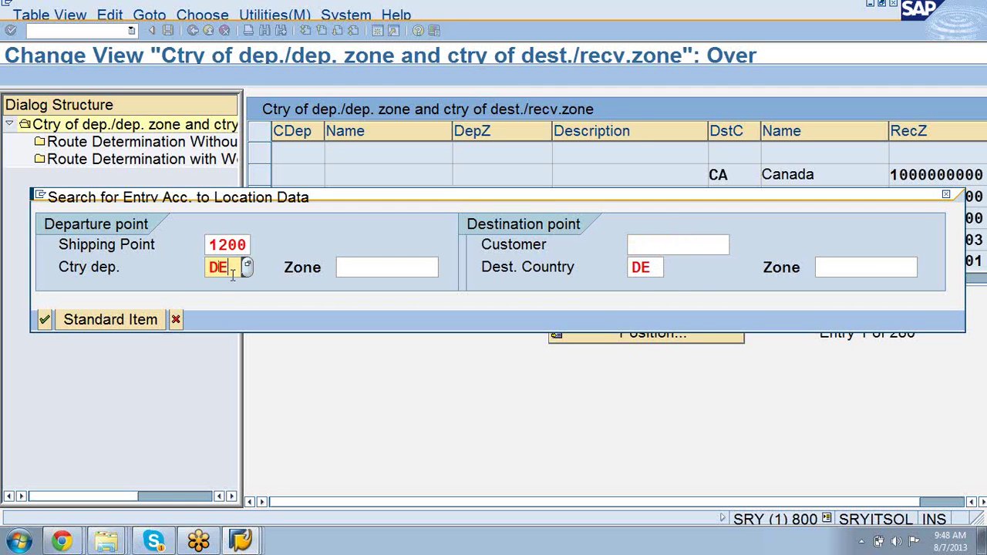
left_click(399, 268)
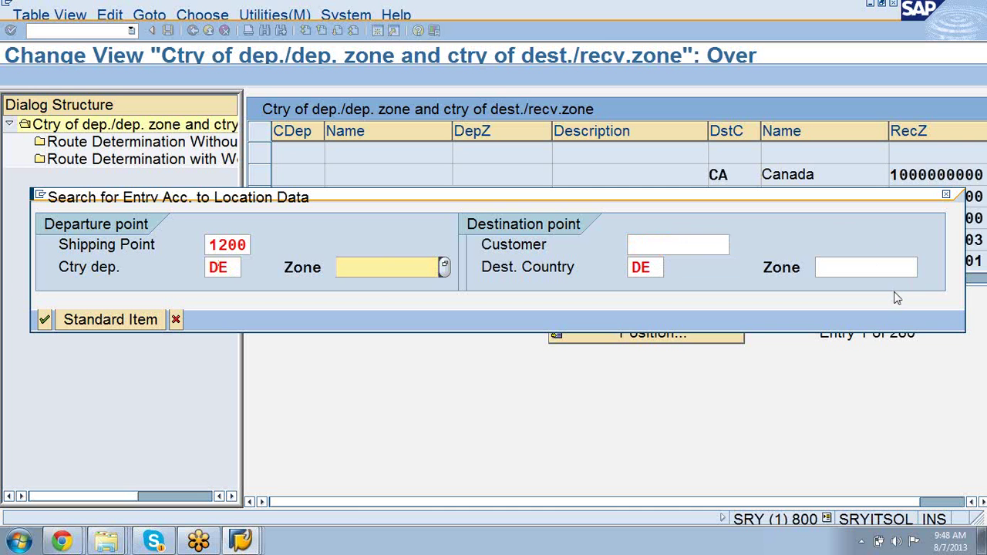
key("Return")
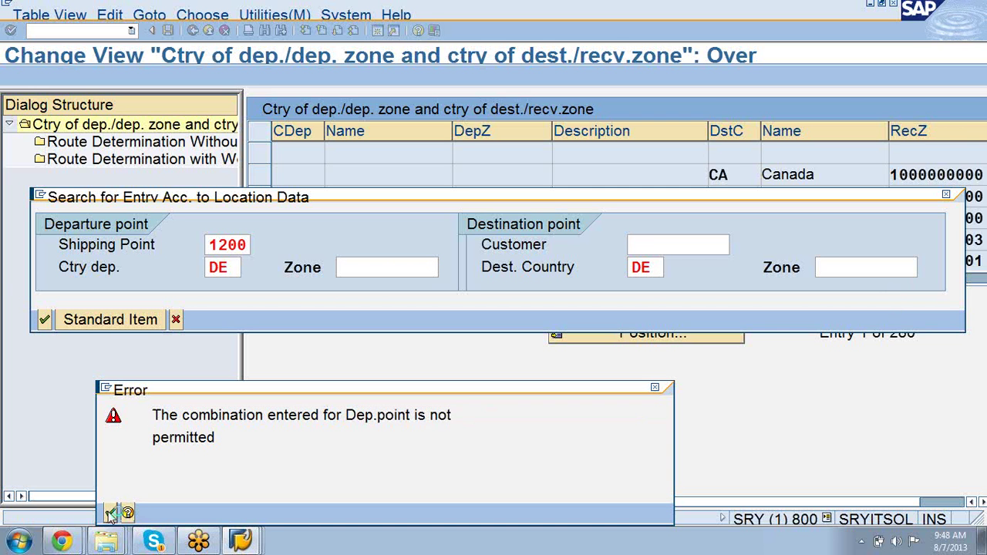
left_click(111, 515)
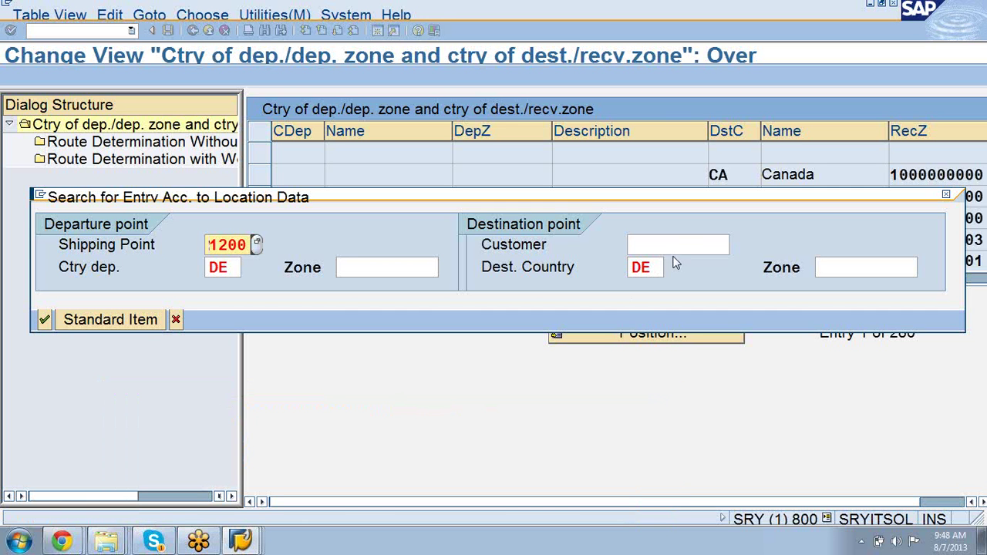
Step: Choose Region Stuttgart, D000070000, as the destination zone from the value list and try the search
left_click(855, 269)
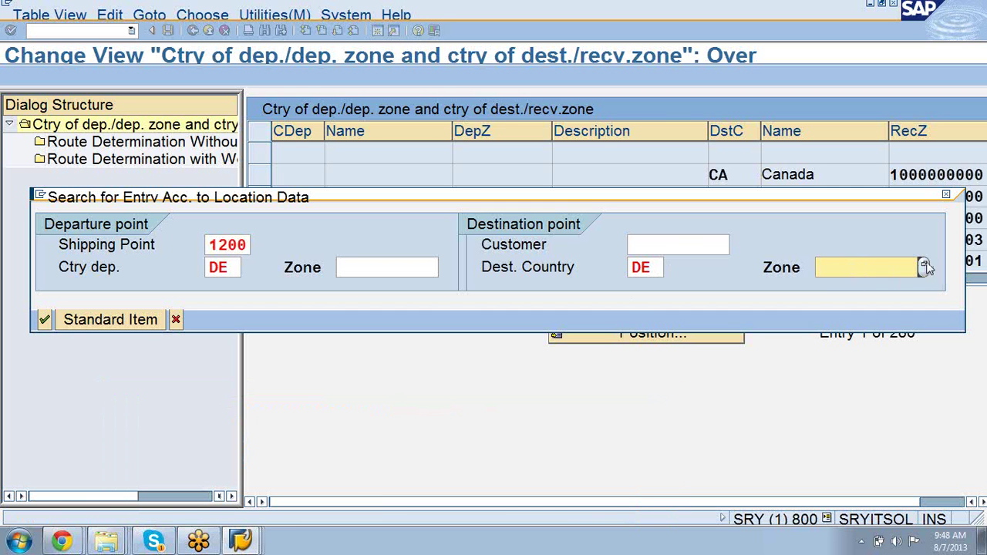
left_click(924, 267)
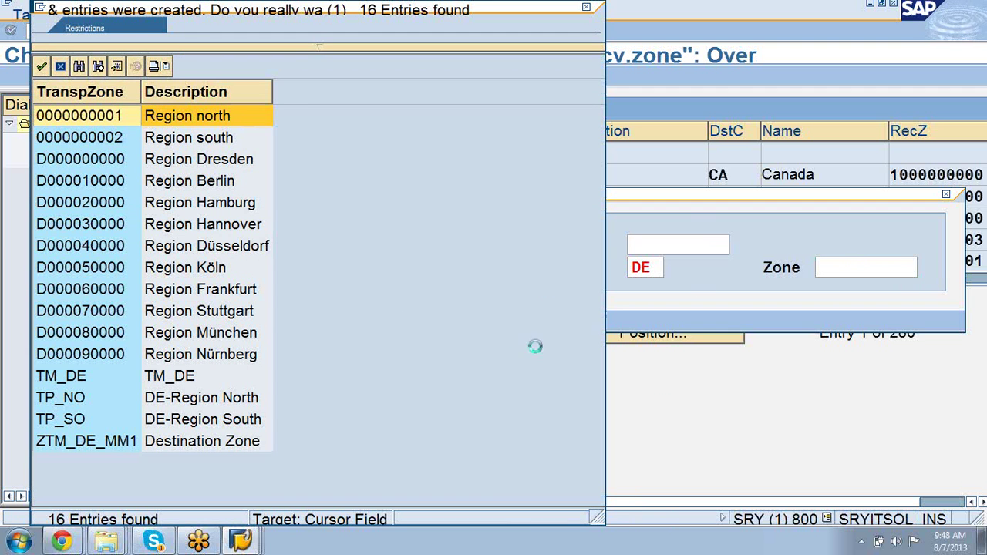
double_click(245, 310)
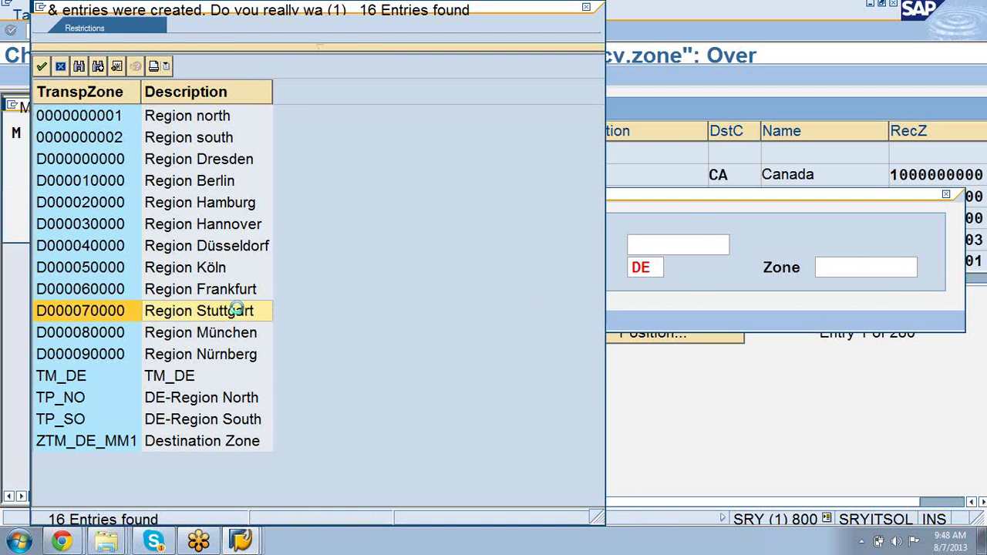
key("Return")
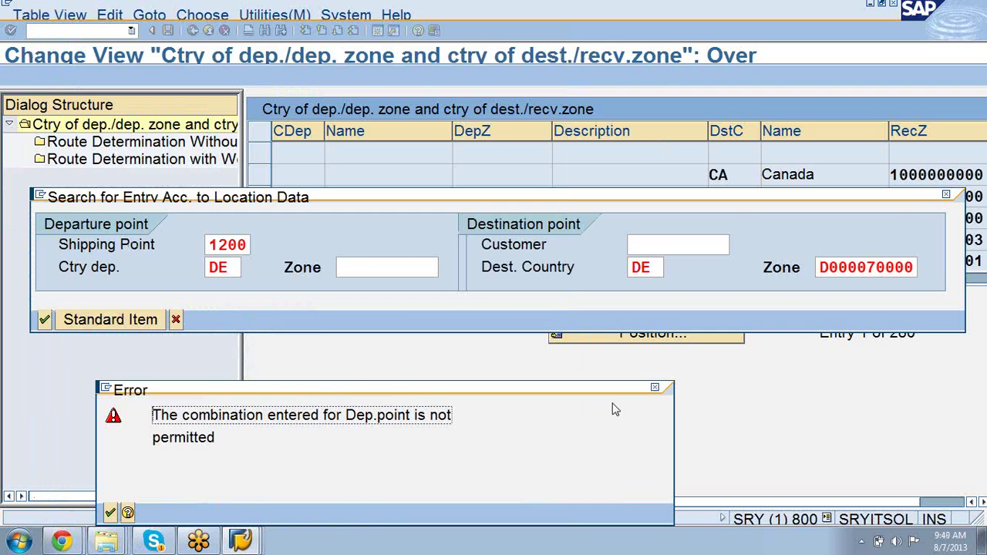
left_click(655, 389)
Step: Choose Region Stuttgart, D000070000, as the departure zone from the value list and try the search
left_click(387, 267)
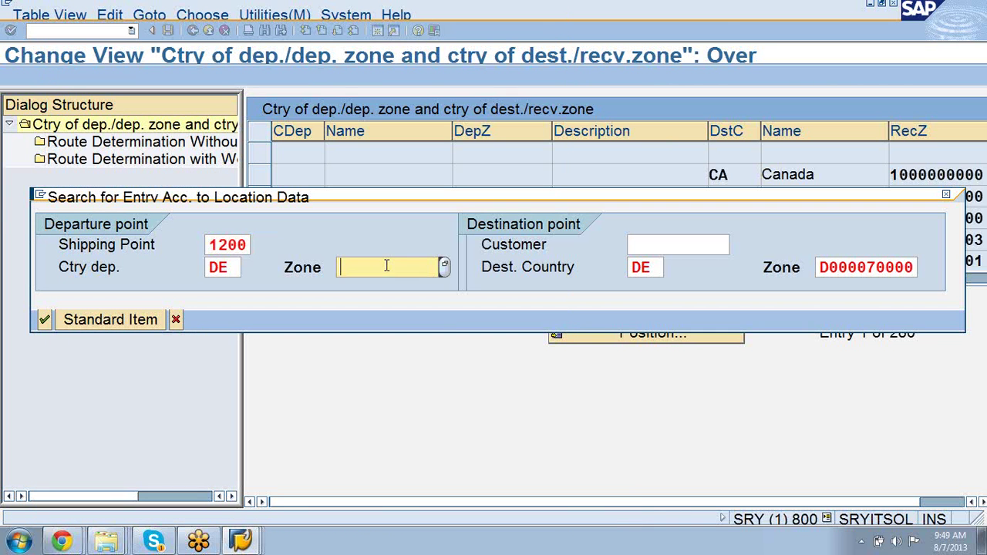
left_click(445, 267)
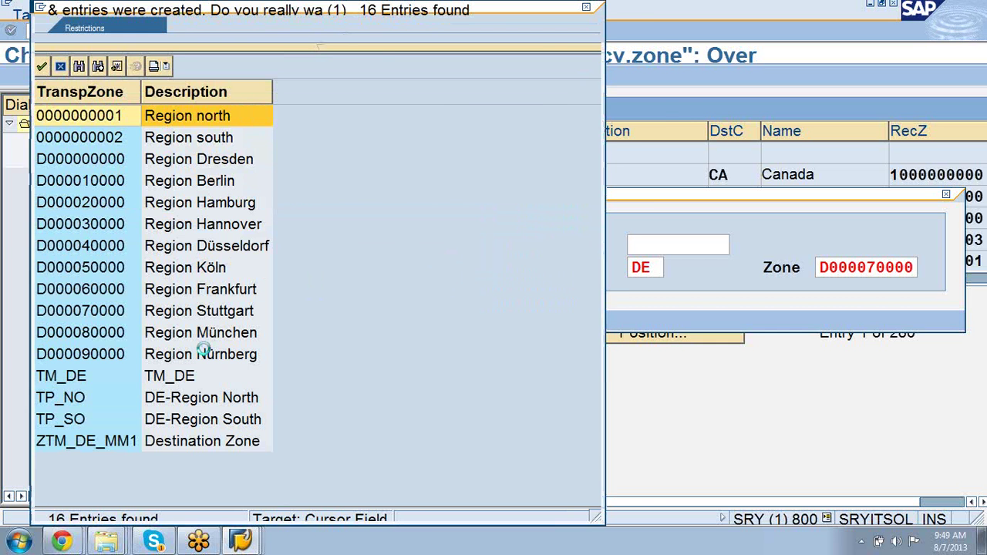
left_click(199, 311)
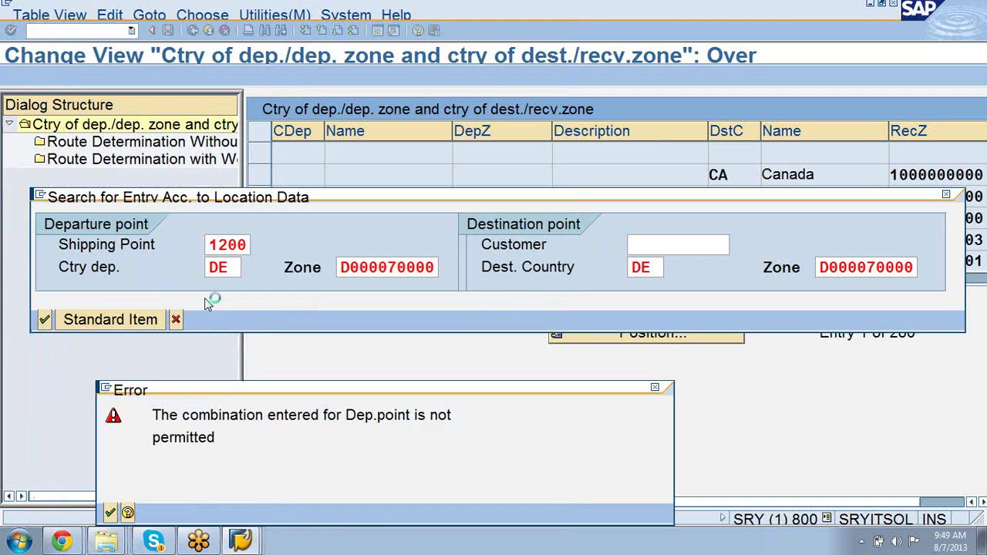
key("Return")
left_click(120, 323)
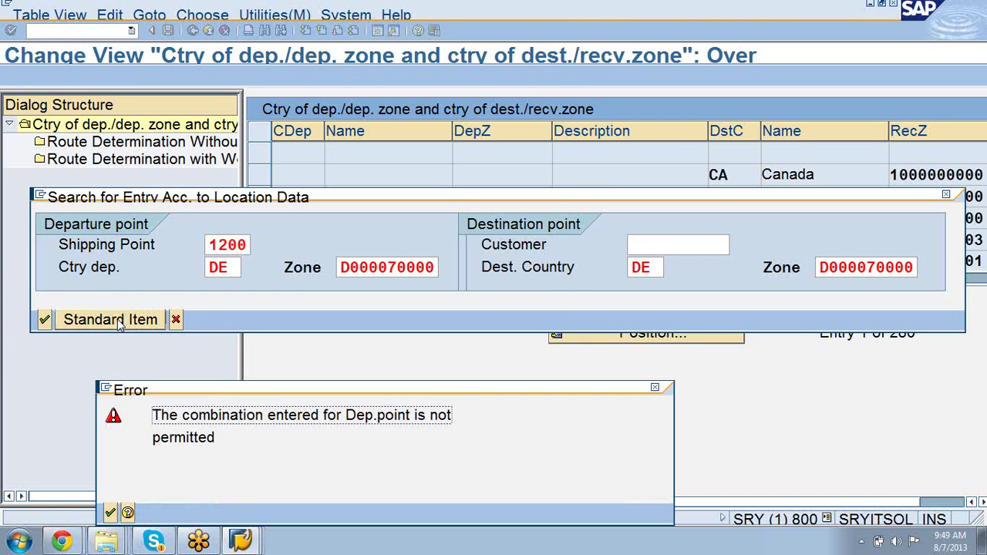
left_click(111, 513)
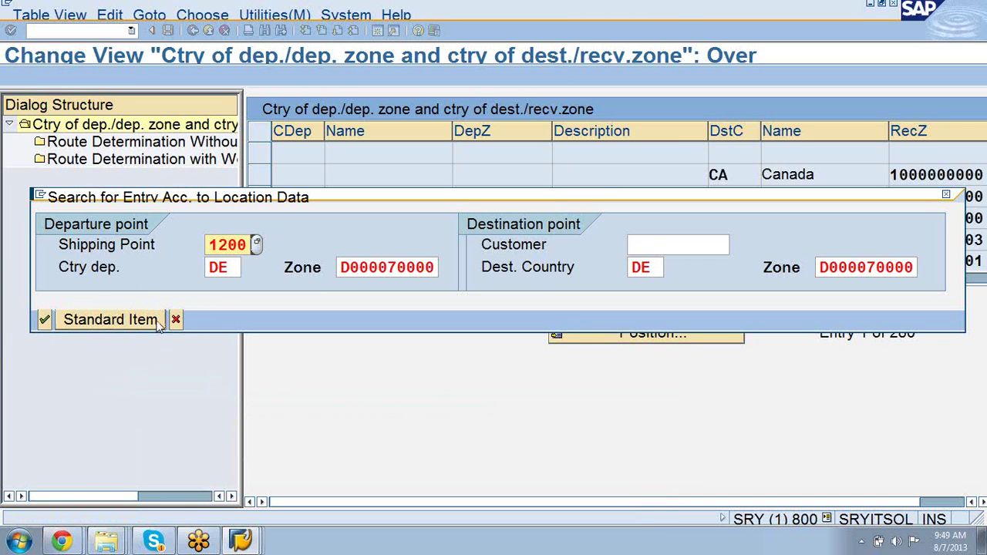
Step: Clear the shipping point from the departure point search criteria
key("Delete")
key("Delete")
key("Delete")
key("Delete")
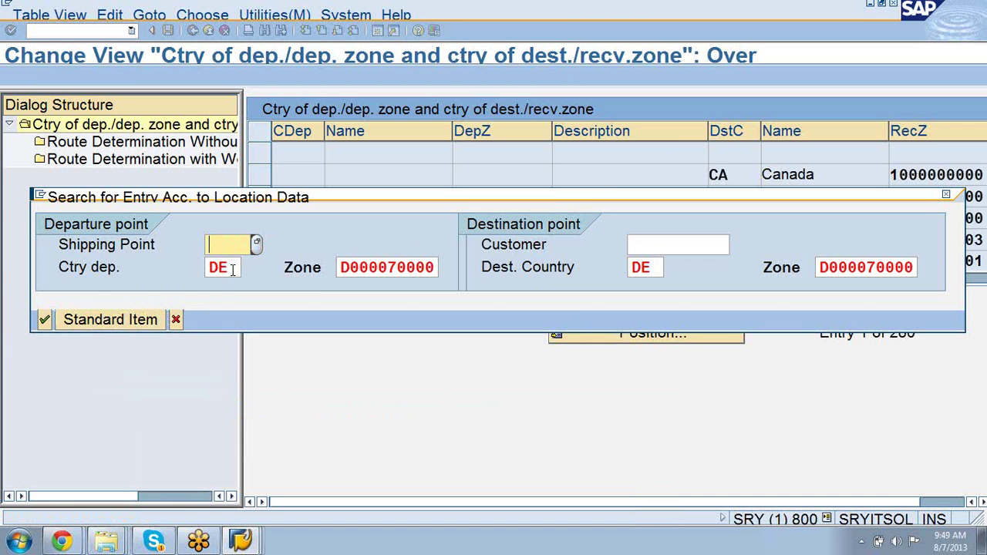
Step: Search for the entry with DE and zone D000070000 as both departure and destination, and check its destination zone columns
key("Return")
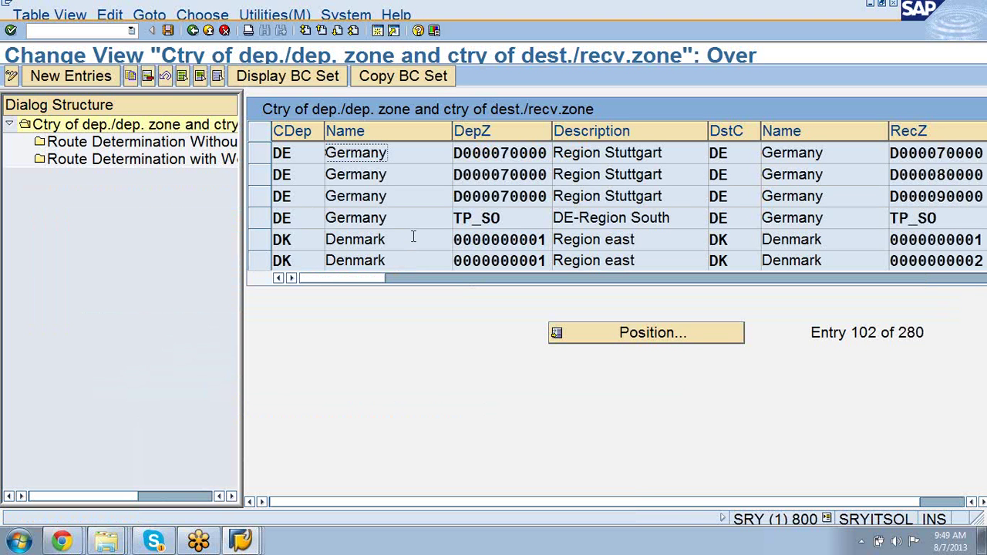
left_click(920, 279)
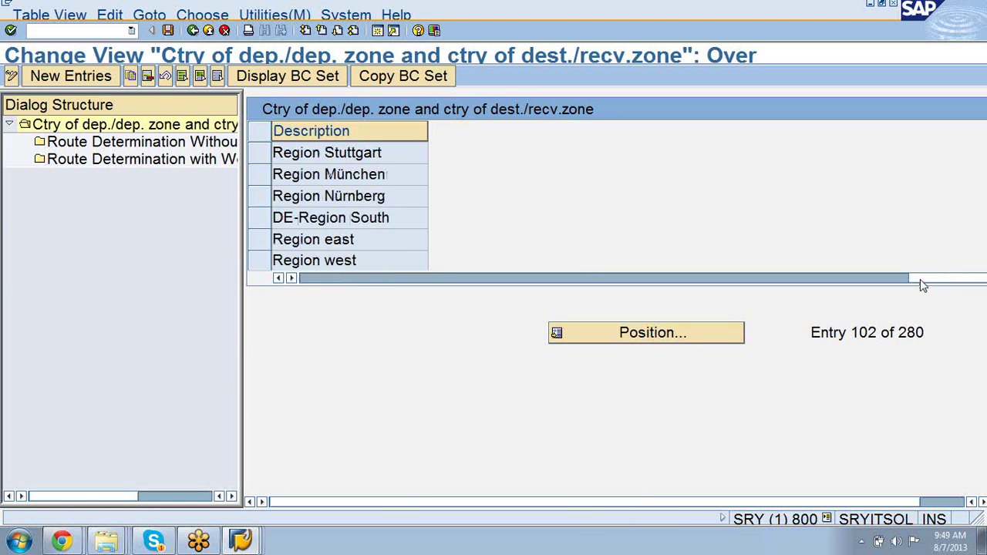
left_click(279, 279)
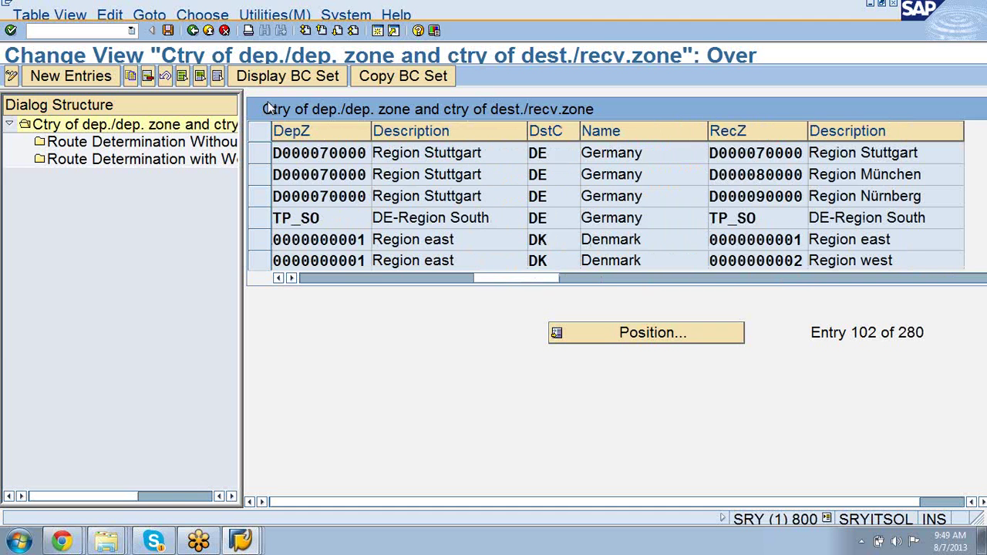
Step: Display Route Determination Without Weight Group (Order) for the Region Stuttgart to Region Stuttgart entry
left_click(261, 154)
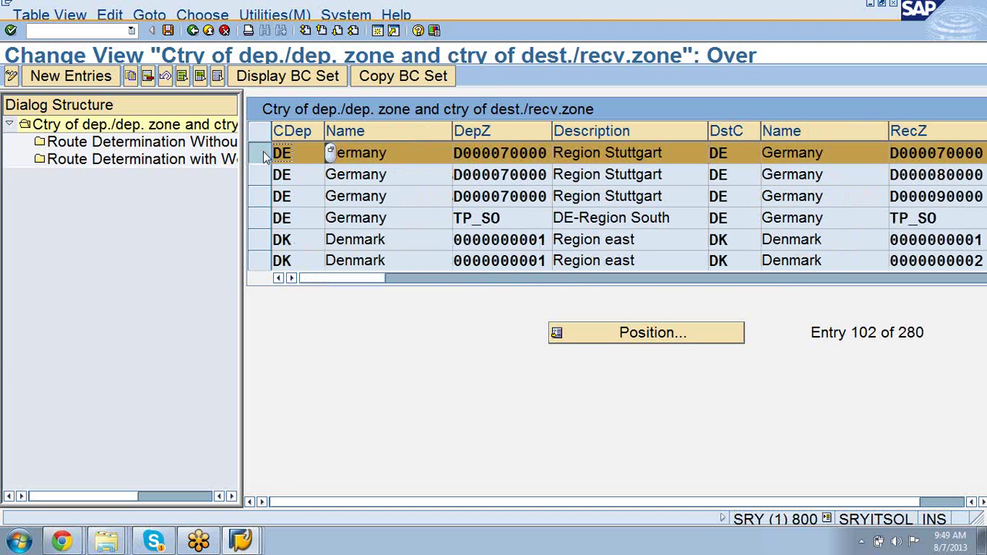
left_click(795, 278)
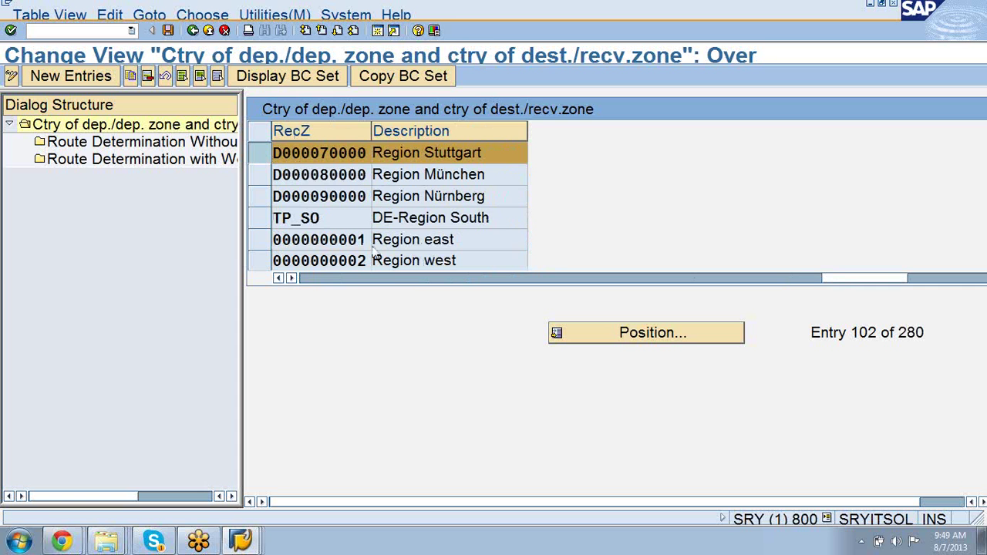
double_click(162, 146)
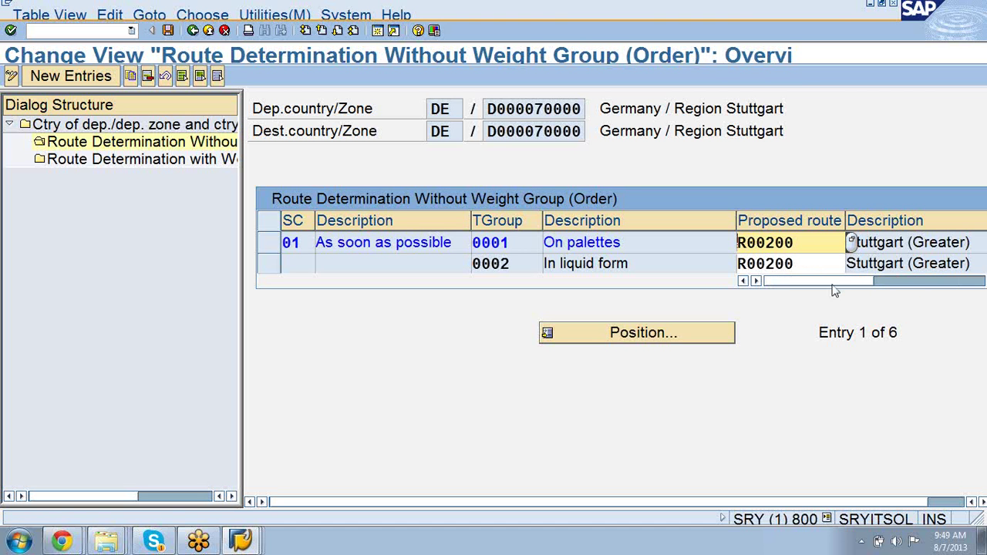
Step: Review the proposed routes for each shipping condition and transportation group through to the last Stuttgart to Stuttgart entry
key("Down")
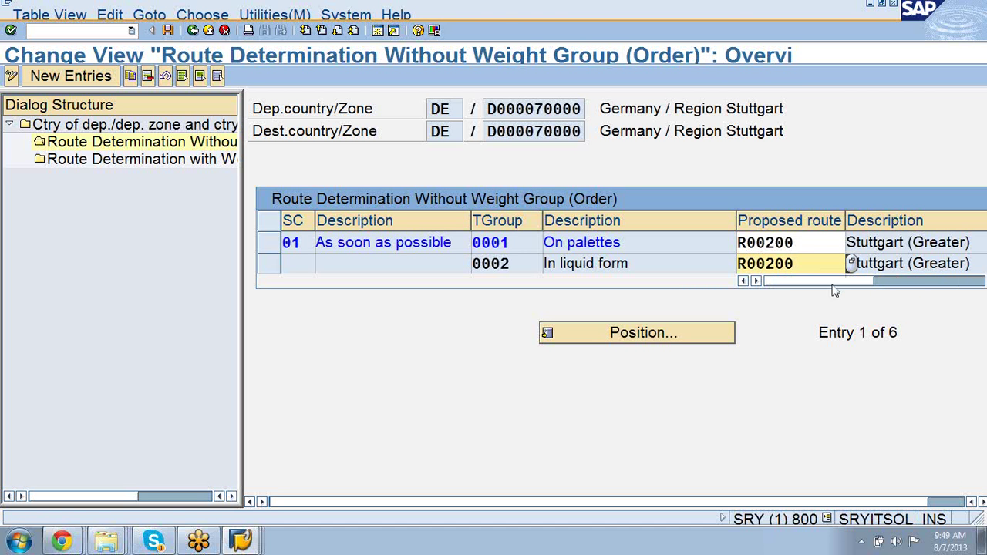
left_click(338, 32)
left_click(338, 32)
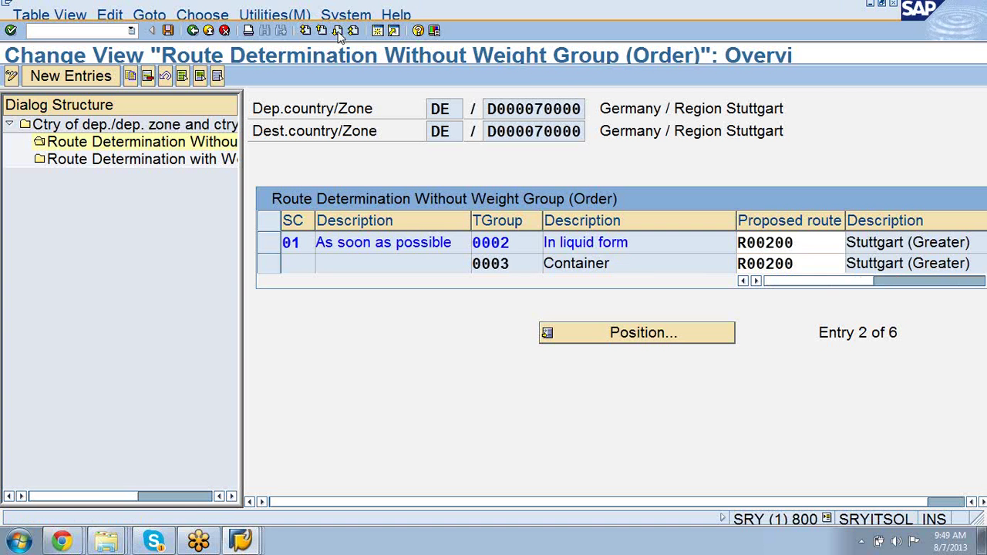
left_click(338, 32)
left_click(338, 34)
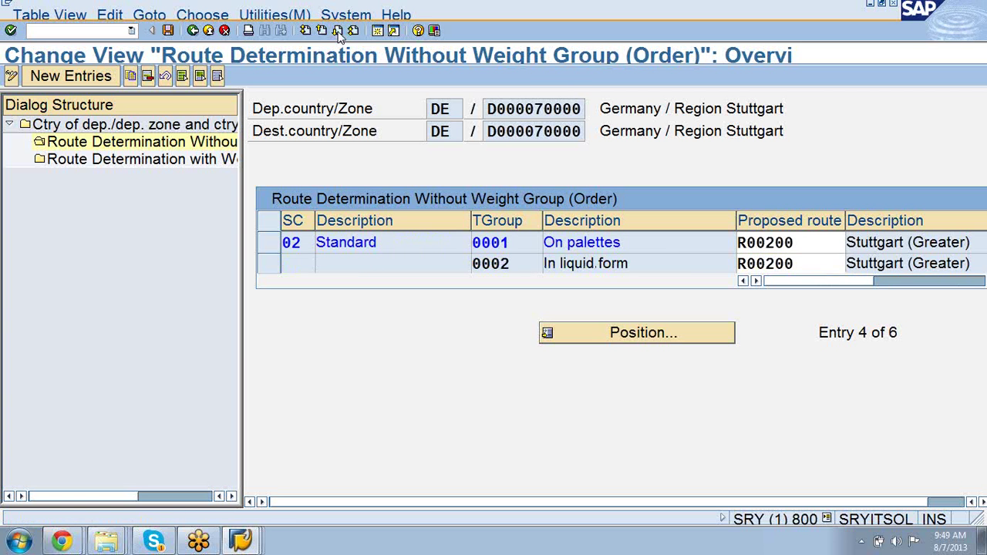
left_click(338, 34)
left_click(338, 34)
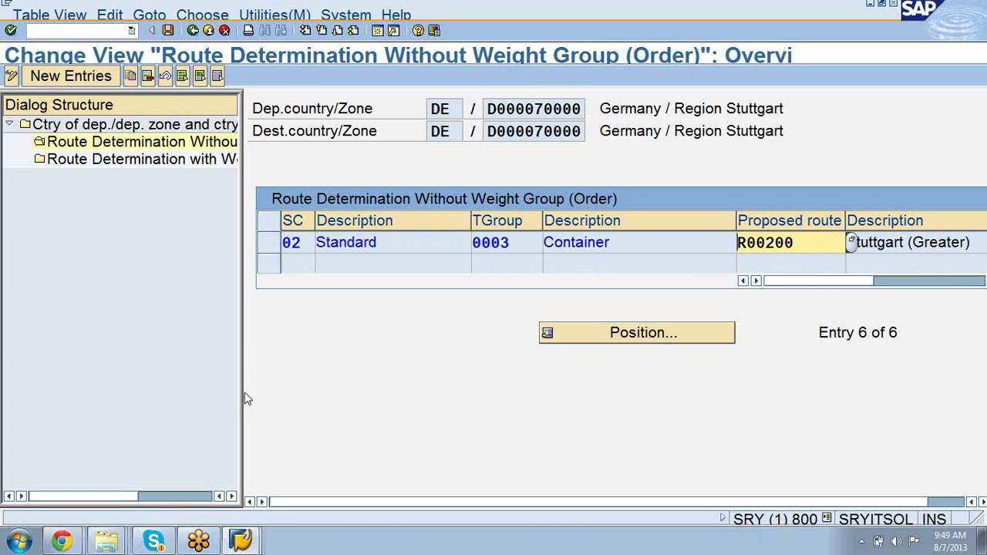
Step: Check the item routes in the open standard order for comparison and return to the route determination view
left_click(242, 542)
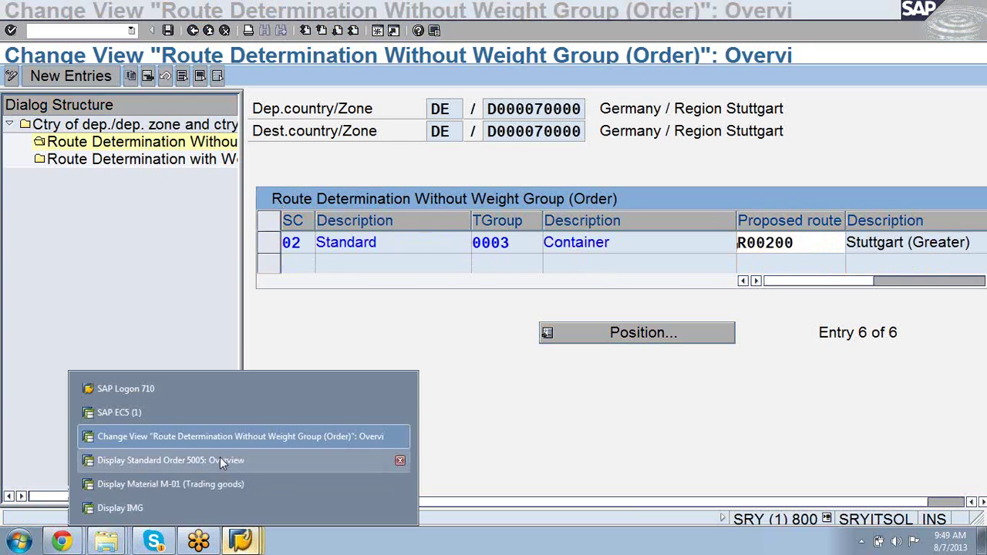
left_click(220, 458)
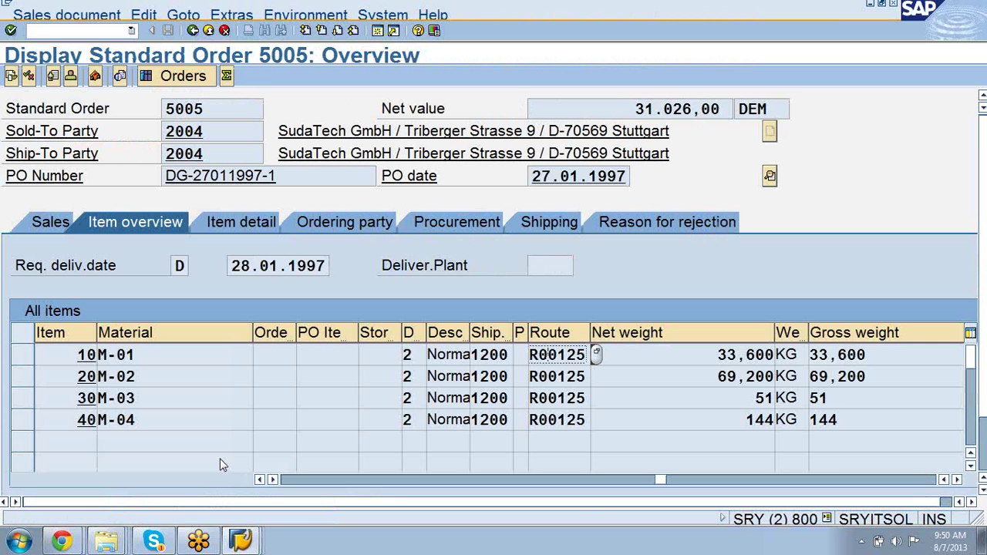
left_click(241, 542)
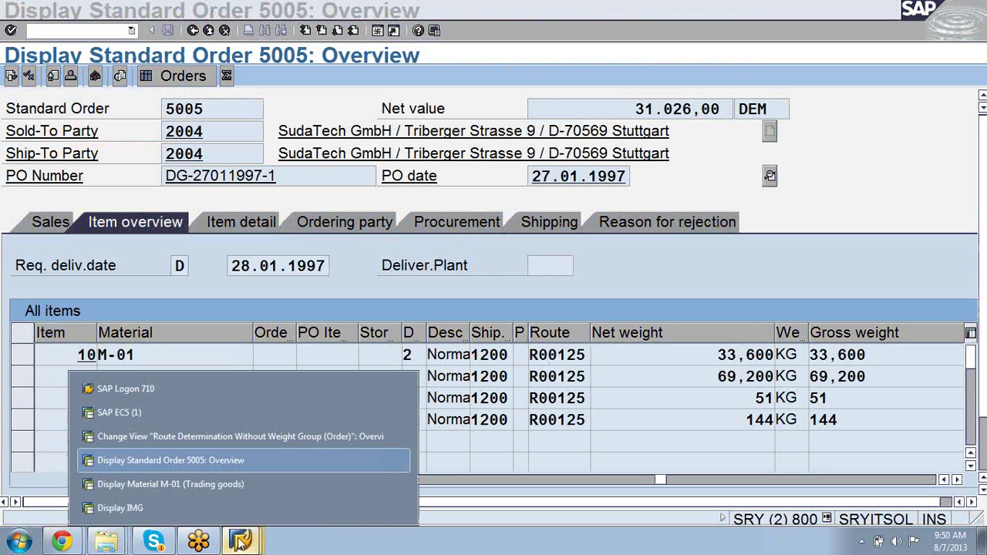
left_click(220, 464)
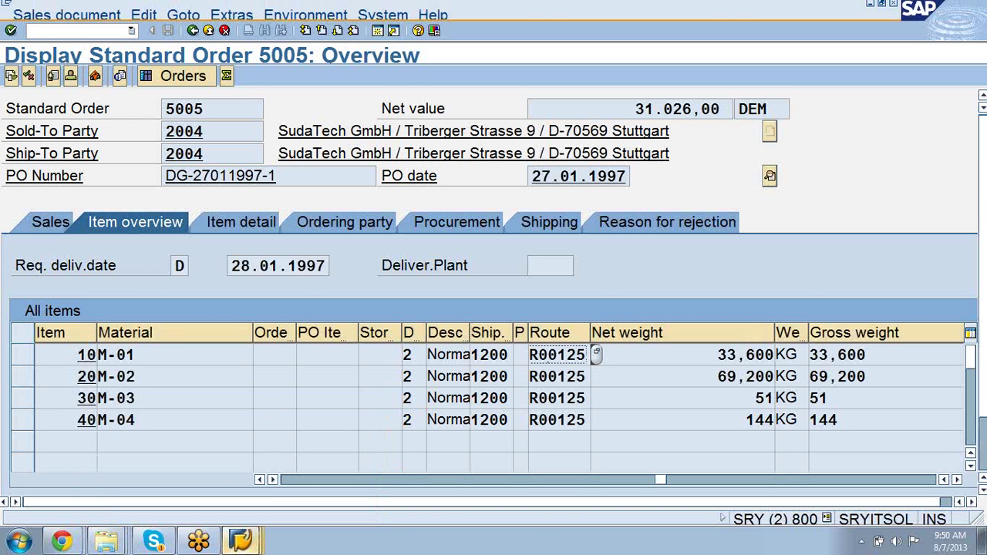
left_click(239, 540)
left_click(217, 433)
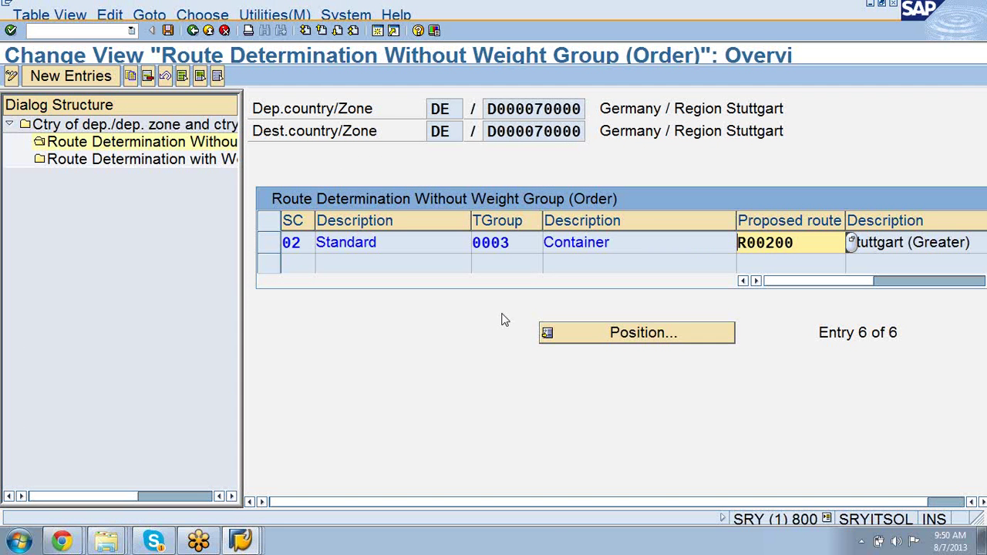
Step: Dismiss the entry positioning dialog unused and go back through the proposed routes to the first Stuttgart to Stuttgart entry
left_click(586, 337)
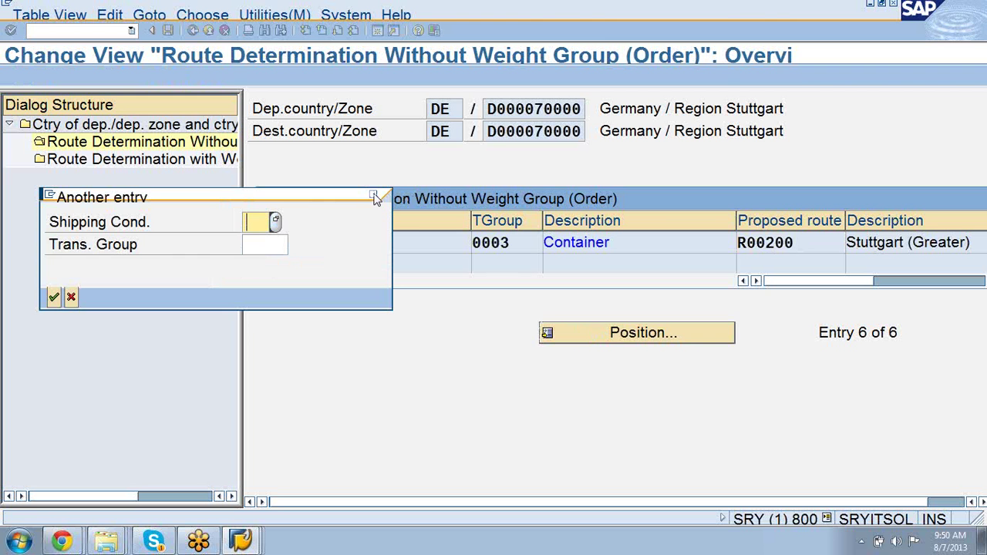
left_click(372, 197)
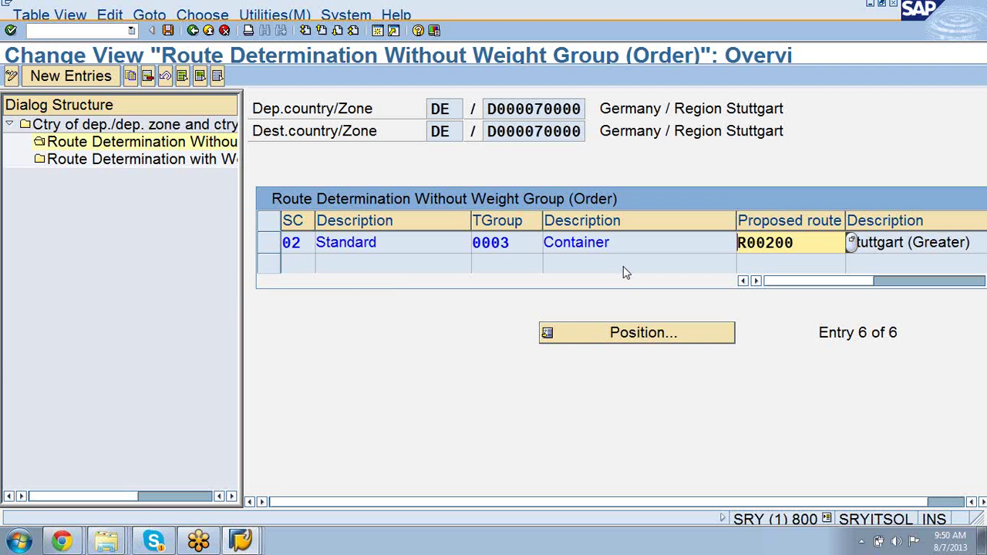
left_click(322, 31)
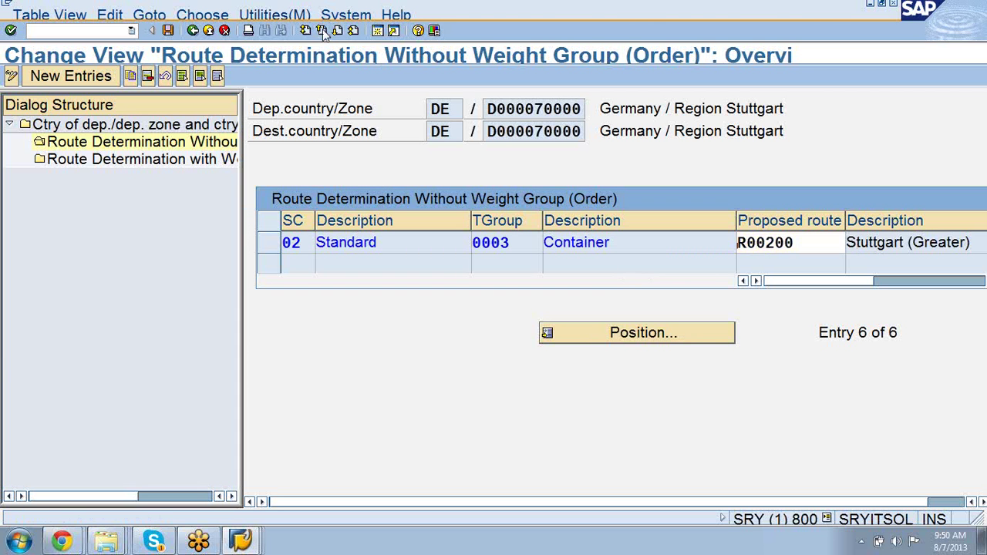
left_click(323, 31)
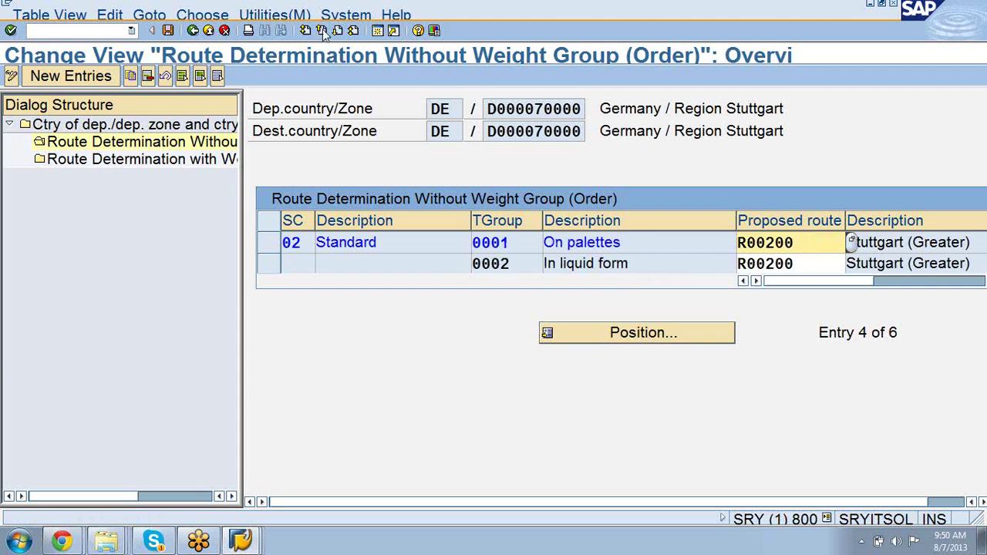
left_click(323, 31)
left_click(322, 31)
left_click(322, 30)
left_click(323, 30)
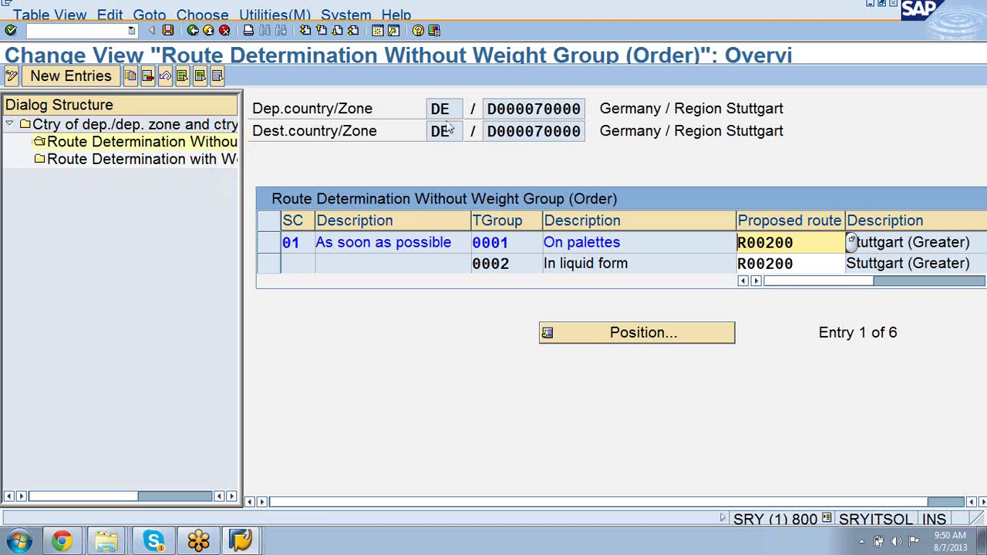
Step: Check Route Determination with Weight Group (Delivery) for the Stuttgart to Stuttgart entry and return to the country and zone overview
double_click(209, 159)
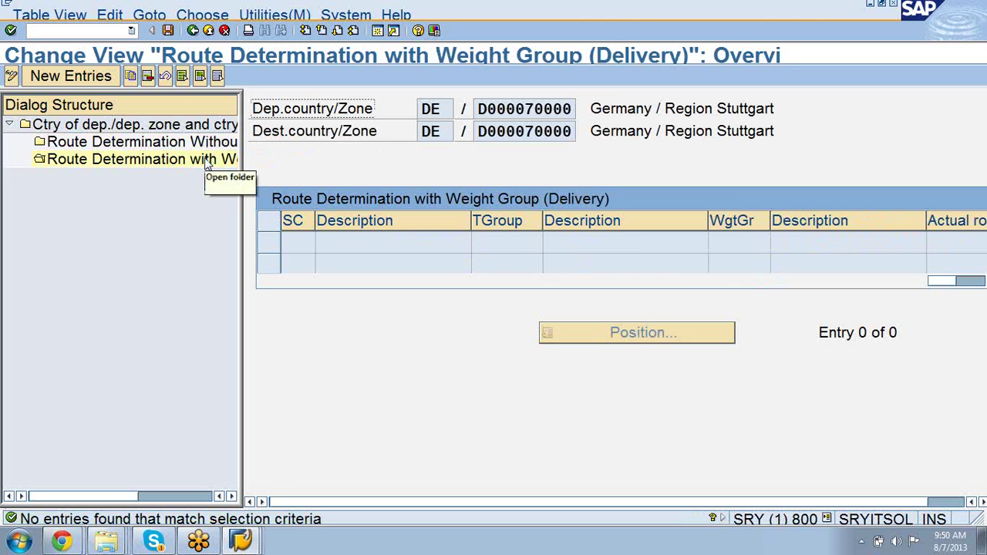
double_click(203, 145)
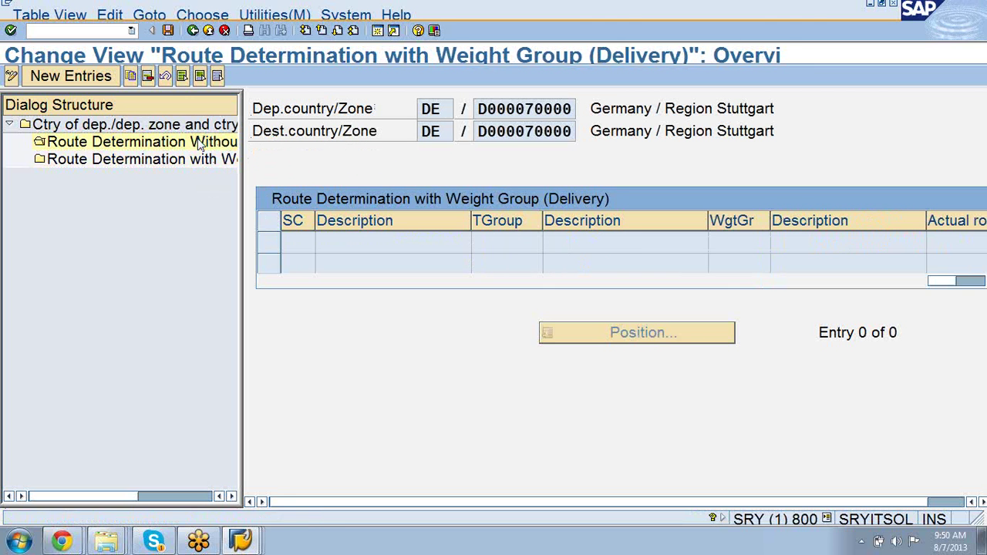
double_click(190, 125)
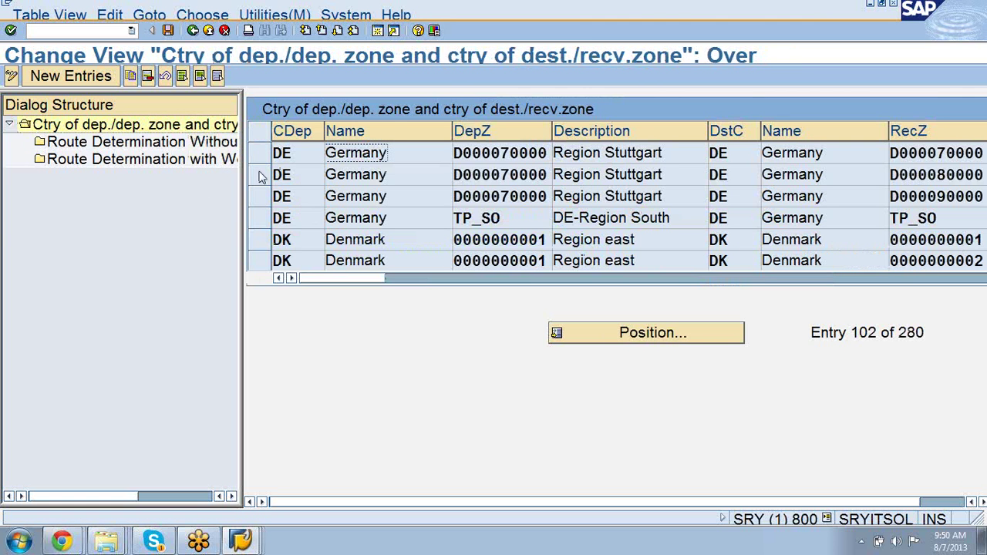
Step: Display the order route determination for Region Stuttgart to Region München and review its proposed routes to the last entry
left_click(257, 175)
double_click(188, 143)
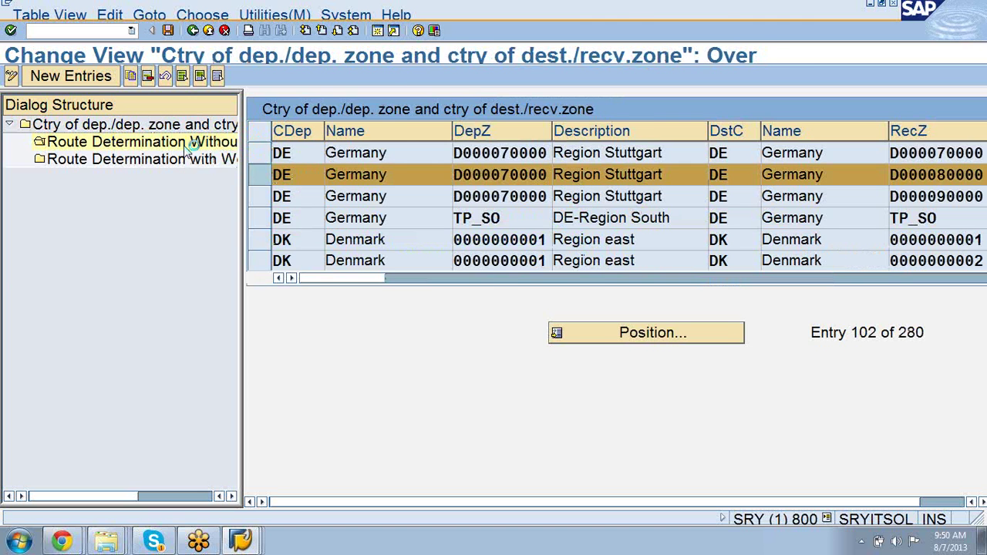
left_click(340, 32)
left_click(339, 32)
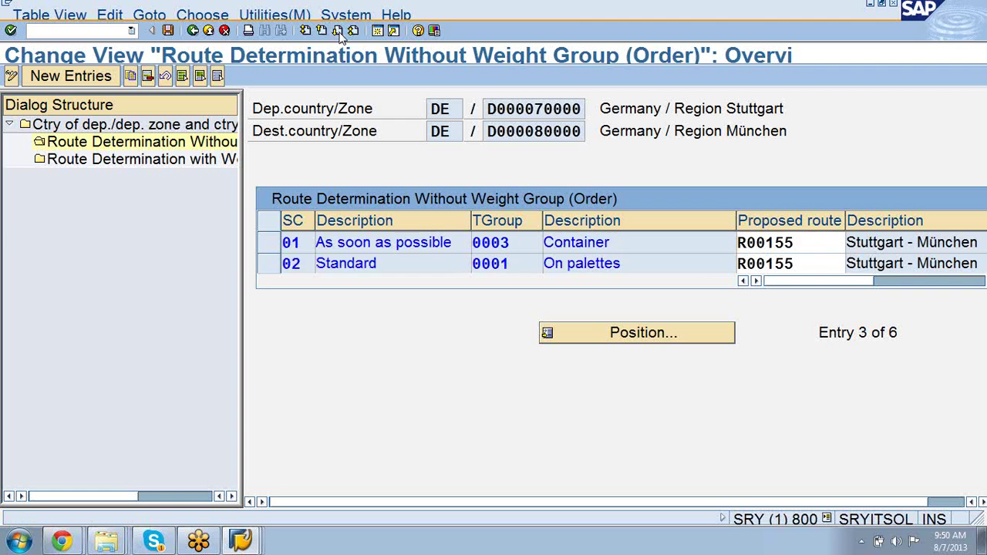
left_click(339, 32)
left_click(338, 31)
left_click(337, 31)
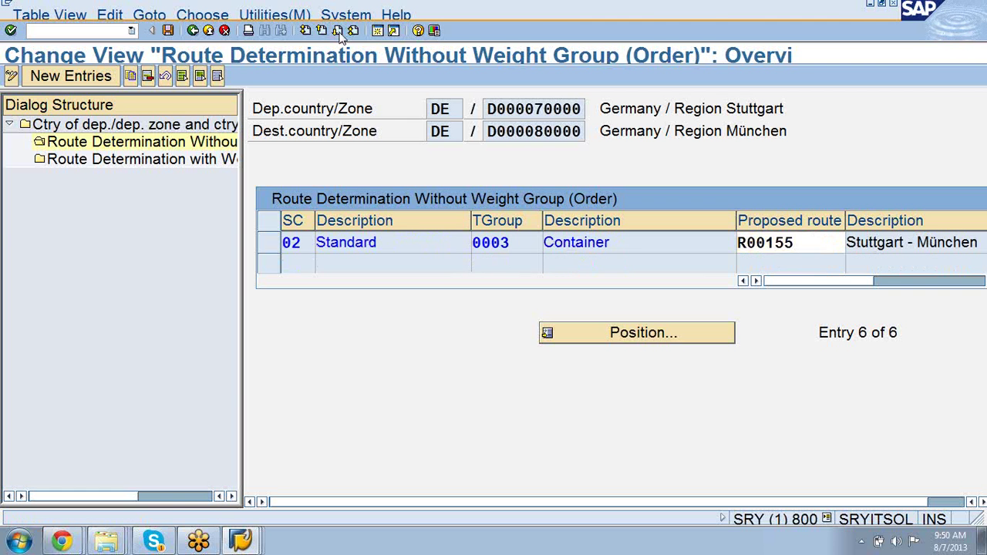
Step: Go back through the Stuttgart to München proposed routes to the first entry and return to the country and zone overview
left_click(323, 31)
left_click(323, 31)
left_click(324, 31)
left_click(324, 31)
left_click(323, 31)
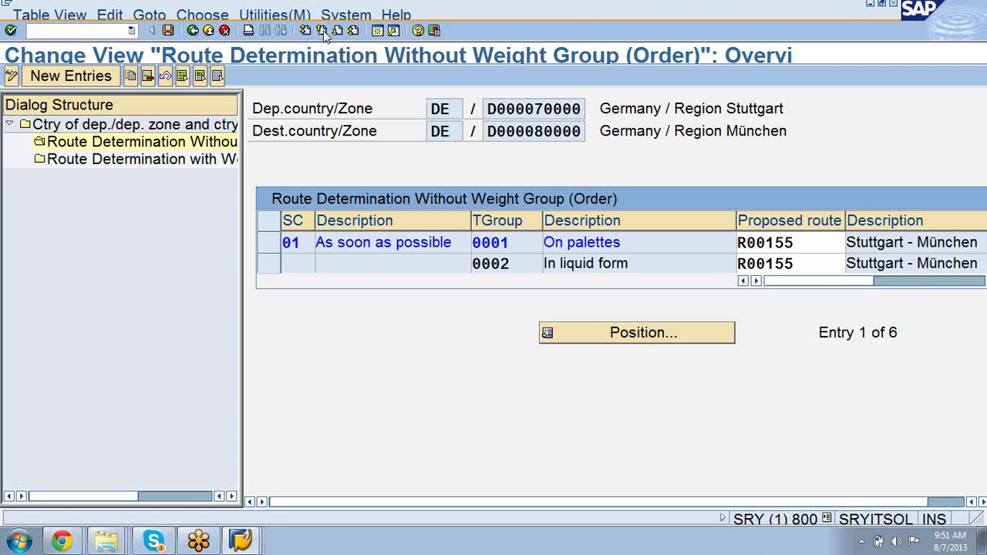
left_click(324, 33)
left_click(324, 33)
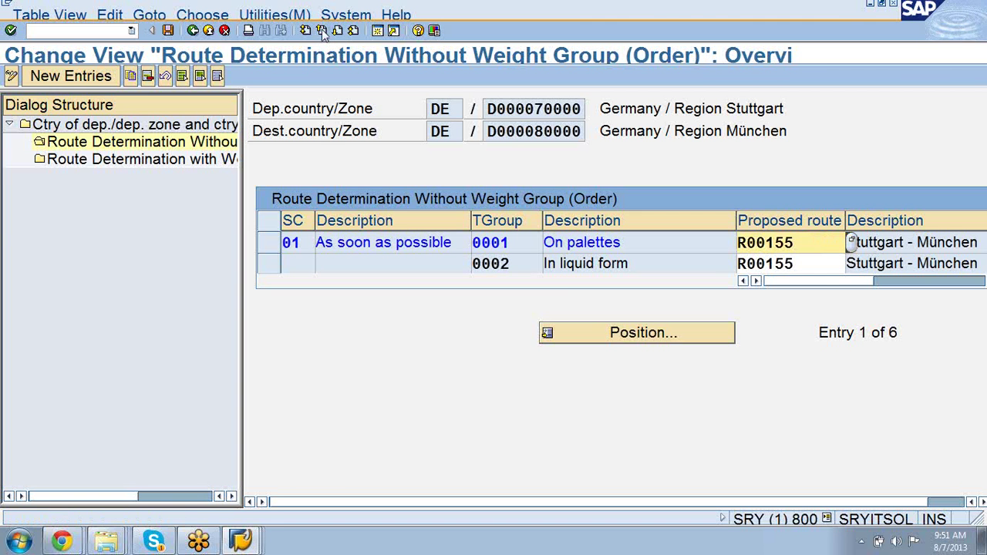
left_click(194, 31)
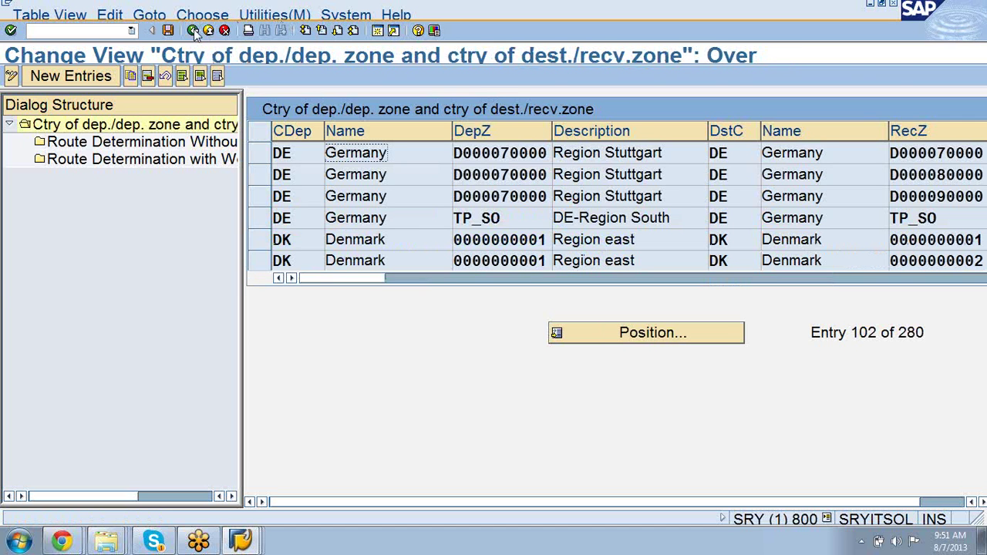
Step: Recheck the proposed order routes for the entry with destination zone D000080000 and return to the country and zone overview
left_click(261, 176)
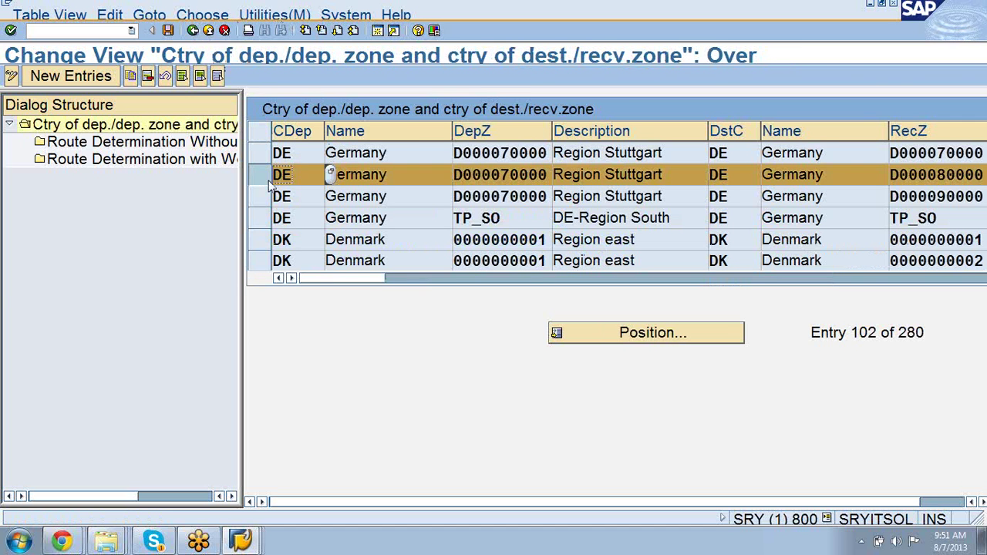
double_click(209, 144)
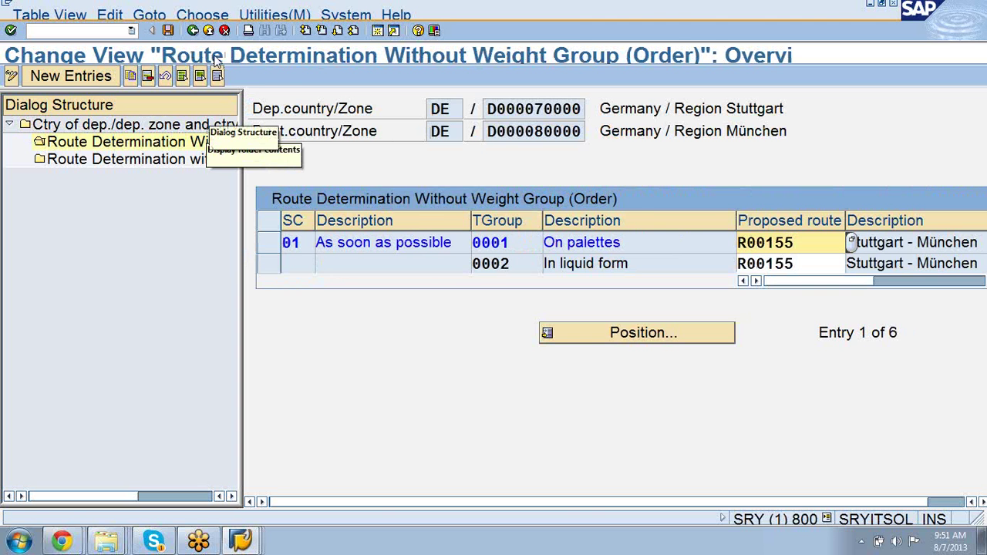
left_click(193, 31)
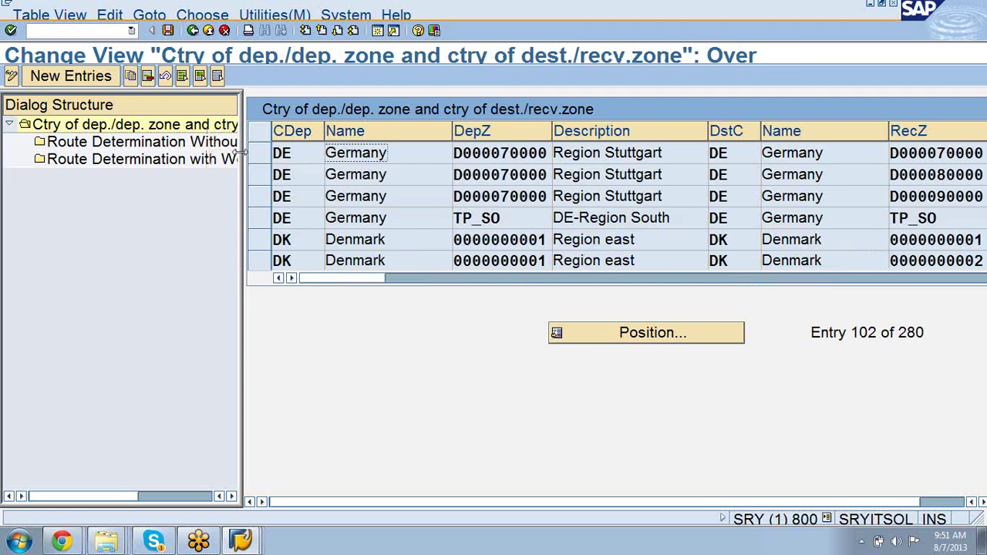
left_click(253, 182)
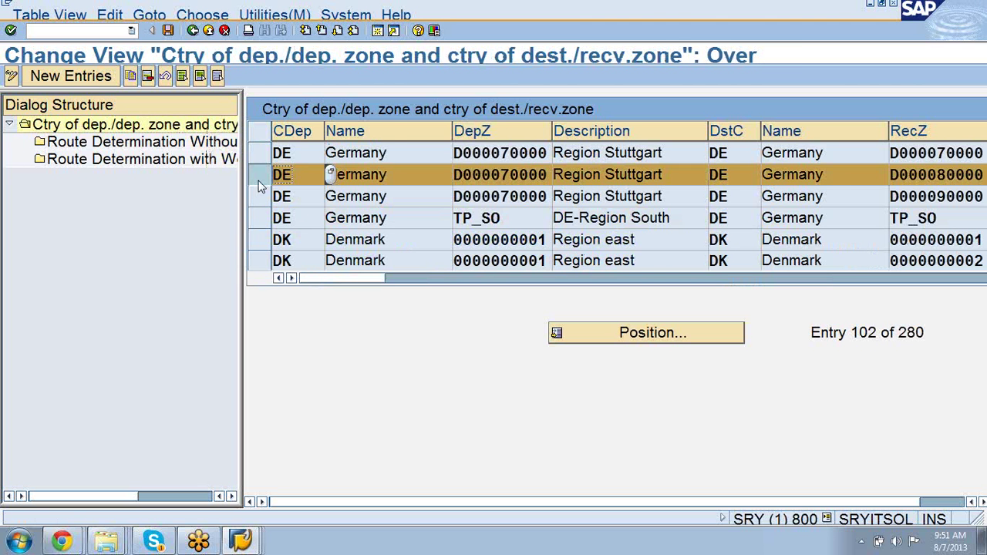
left_click(209, 146)
double_click(211, 147)
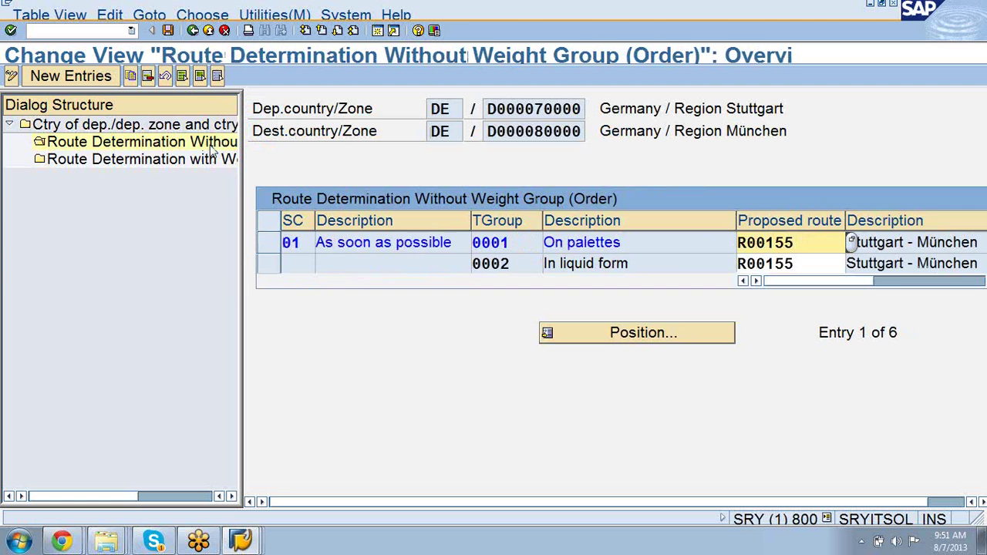
left_click(193, 31)
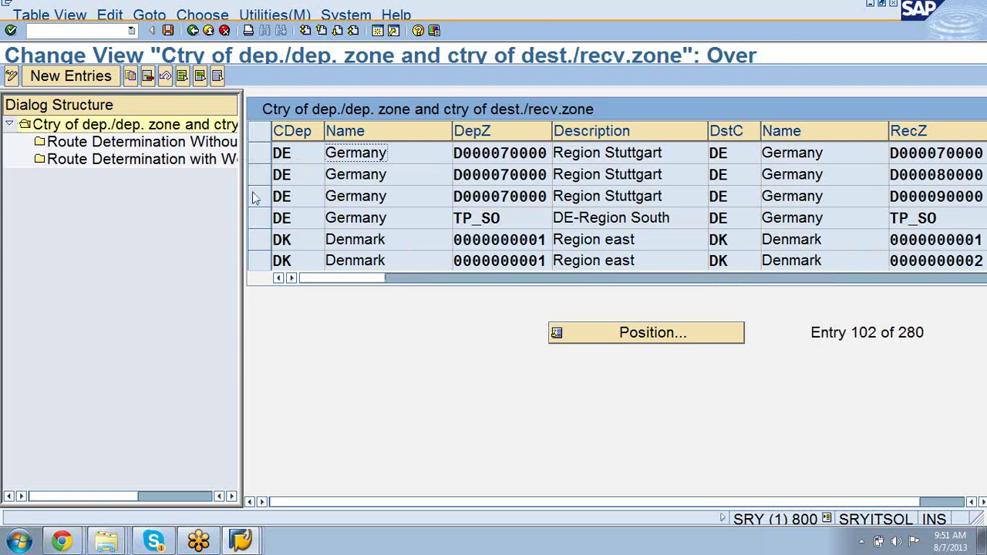
Step: Check the proposed order routes for Region Stuttgart to Region Nürnberg and return to the country and zone overview
left_click(263, 199)
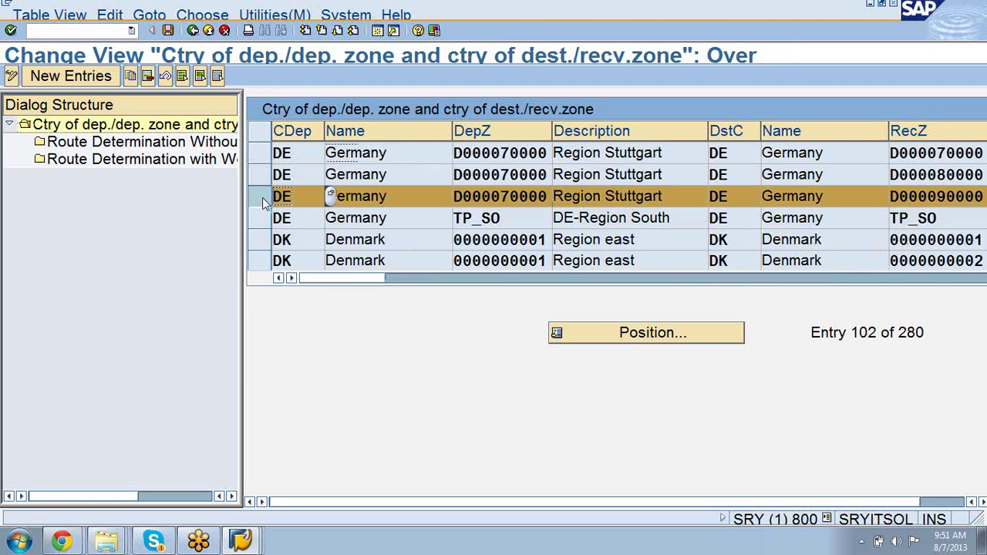
left_click(199, 147)
double_click(199, 147)
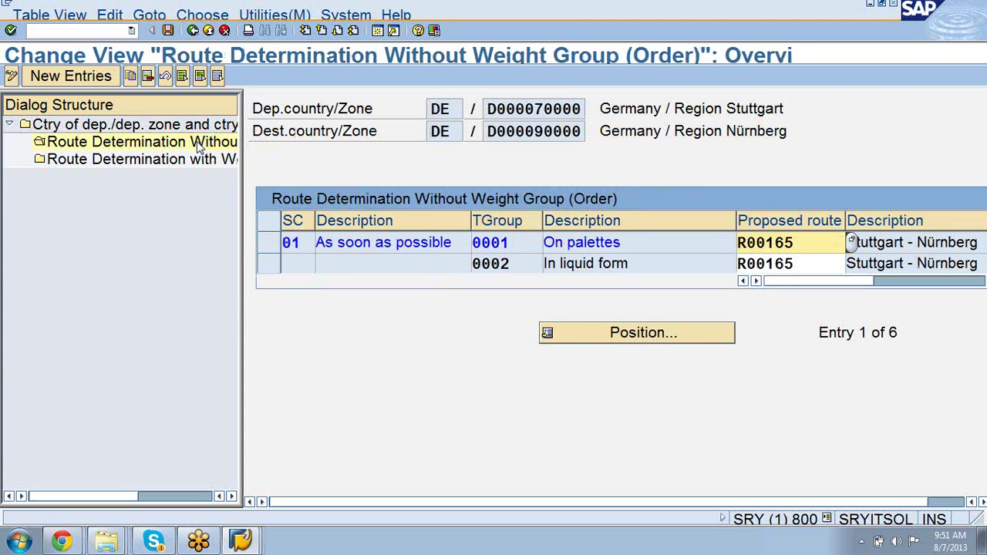
left_click(193, 31)
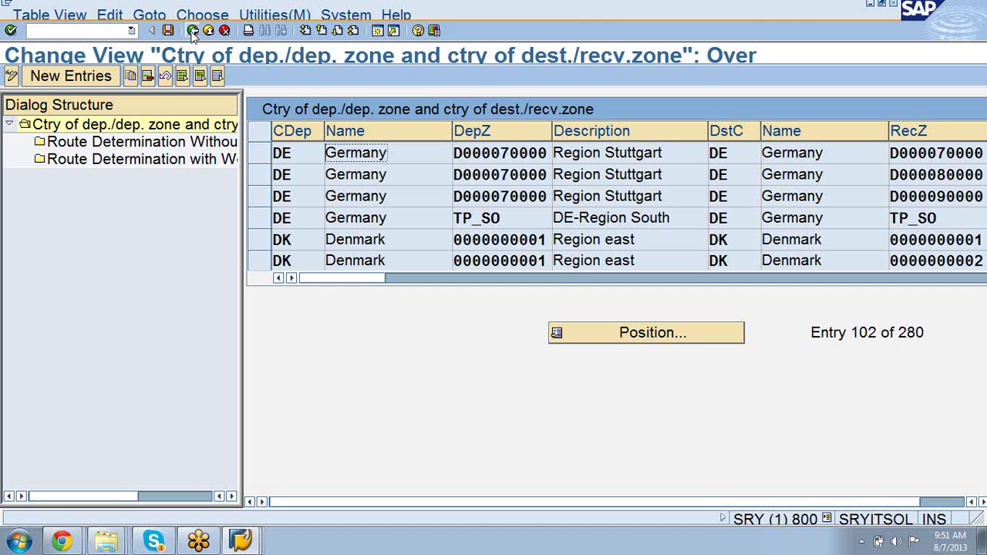
Step: Check the proposed order routes for Region Stuttgart to Region Hamburg and return to the country and zone overview
left_click(264, 241)
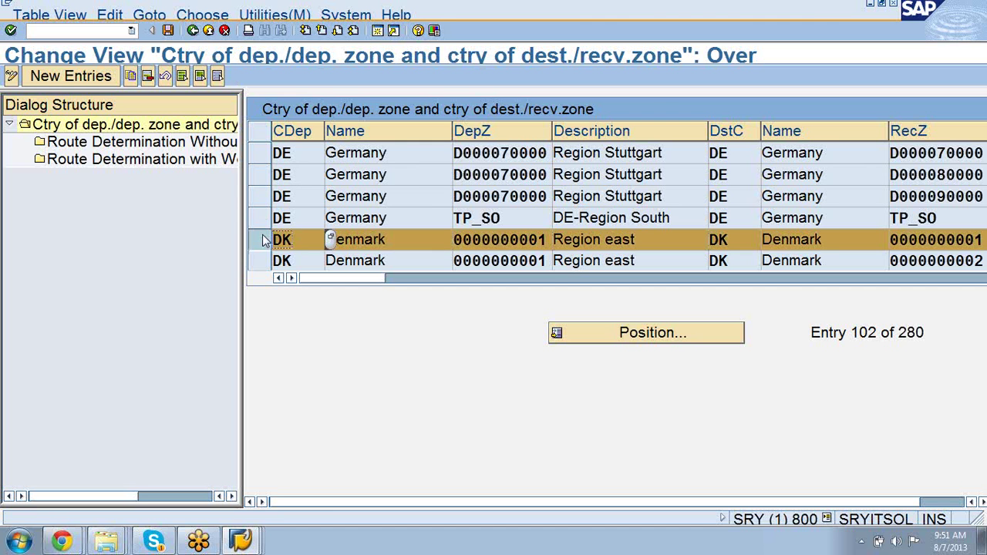
left_click(263, 239)
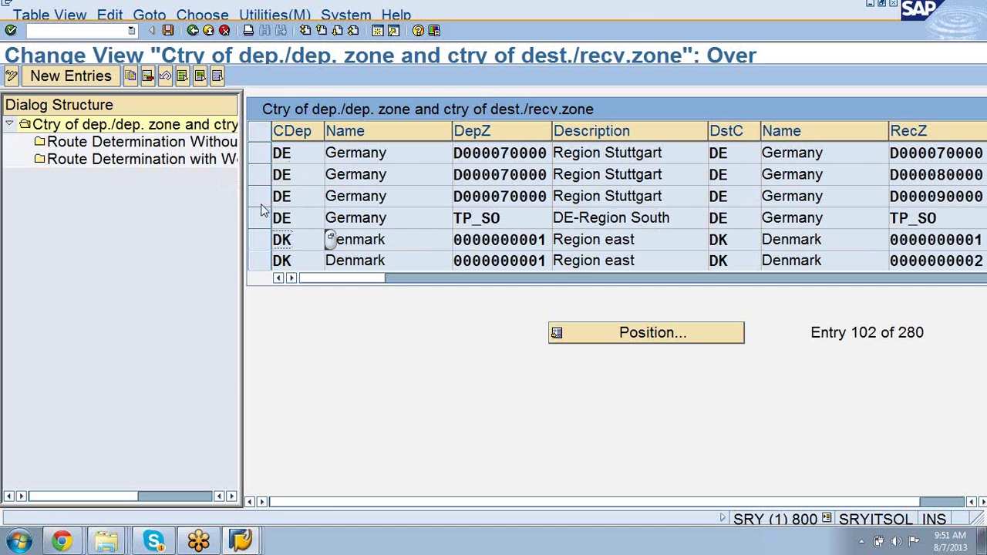
left_click(322, 31)
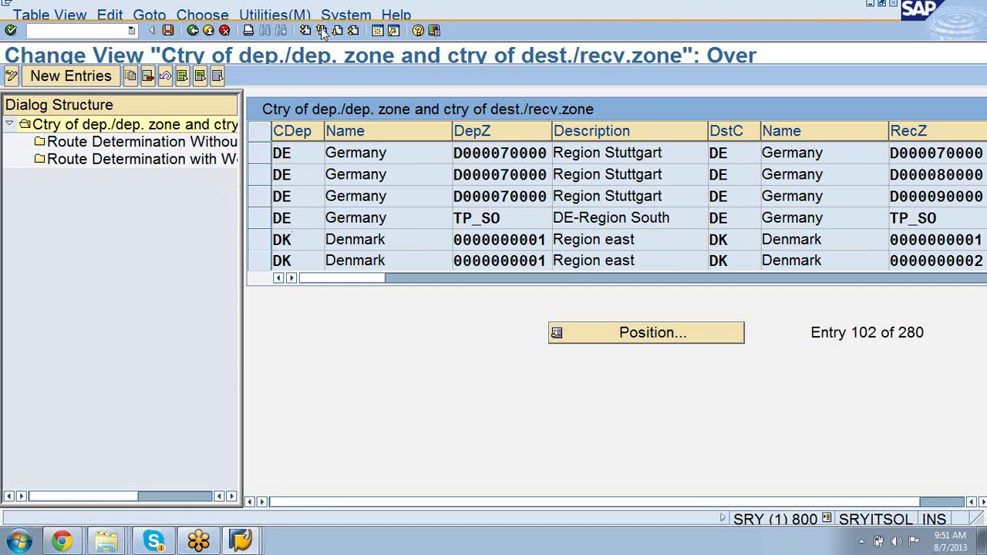
left_click(259, 155)
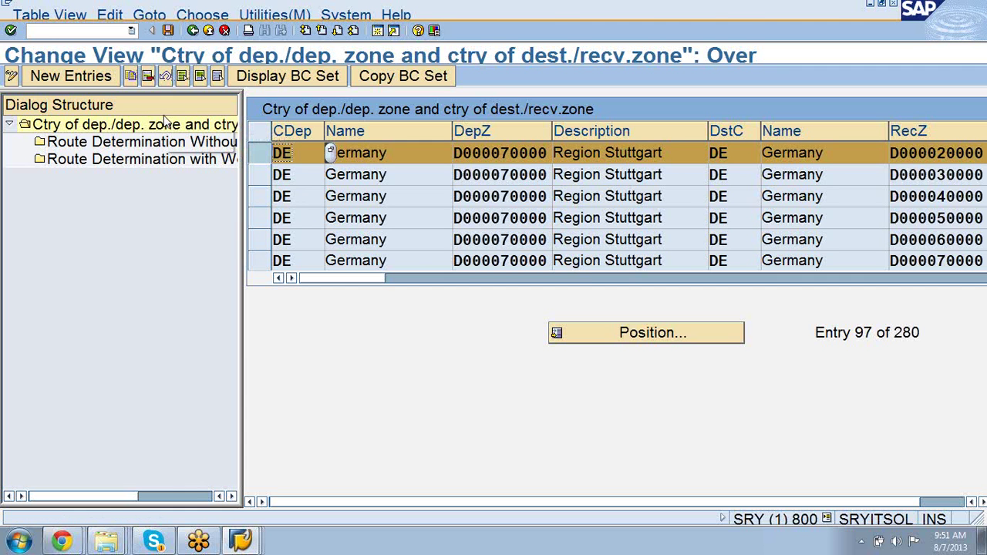
double_click(169, 143)
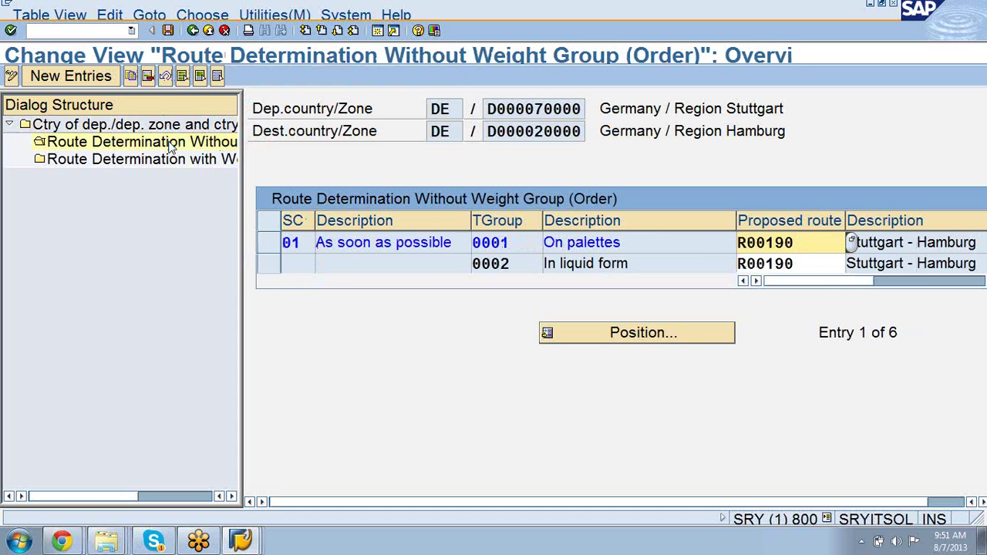
left_click(193, 31)
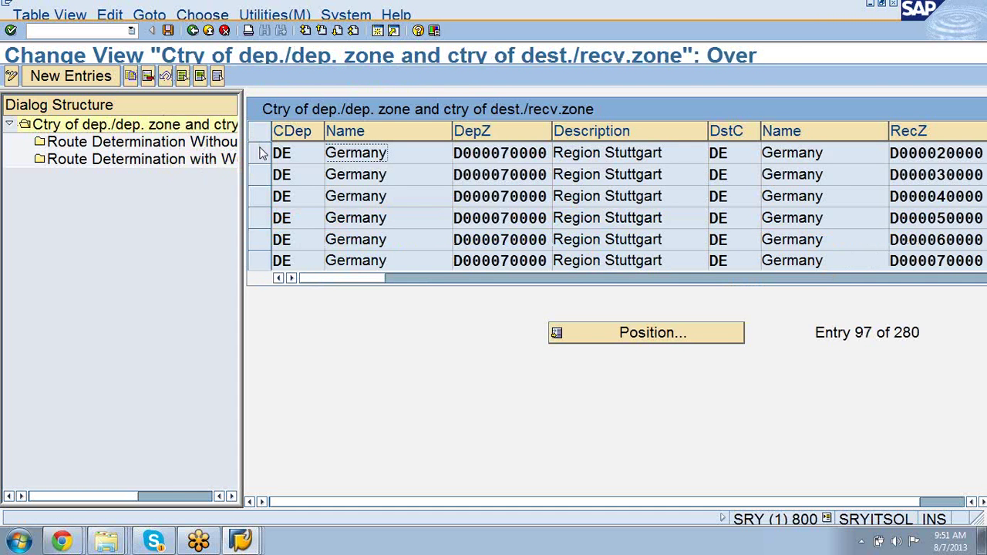
Step: Check the proposed order routes for Region Frankfurt to Region Stuttgart and return to the country and zone overview
left_click(321, 30)
left_click(259, 153)
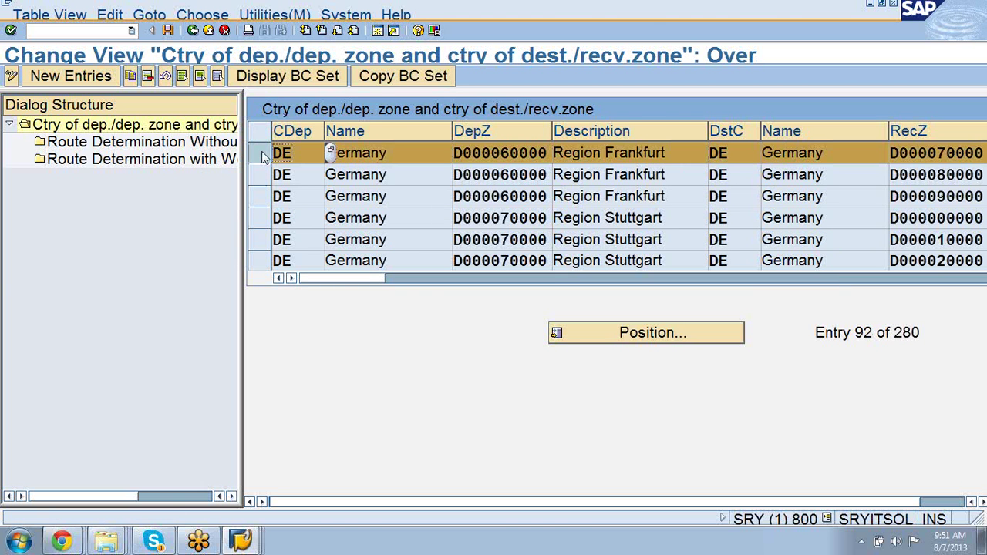
left_click(158, 143)
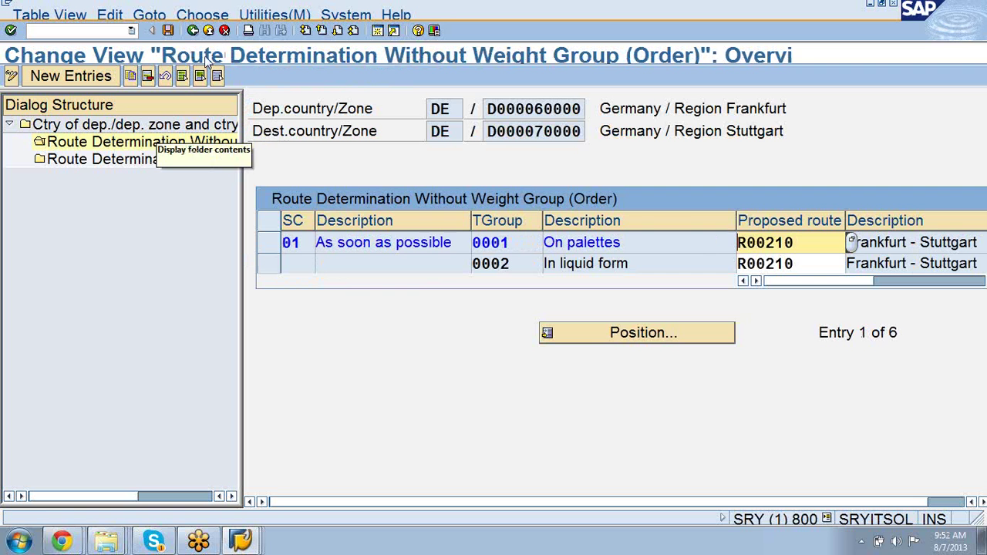
left_click(193, 30)
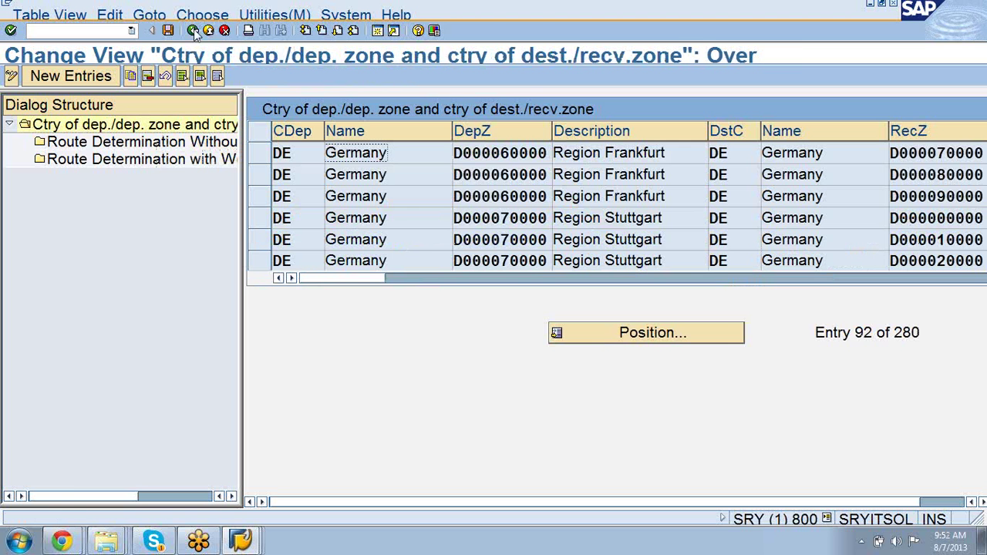
Step: Switch to the standard order 5005 display and review all shipping data columns of its items
mouse_move(240, 542)
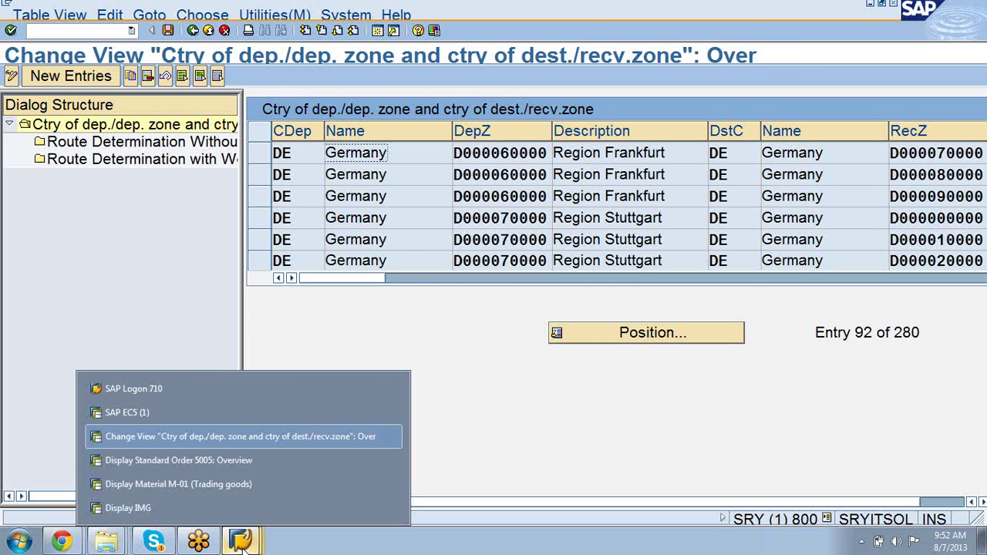
left_click(221, 462)
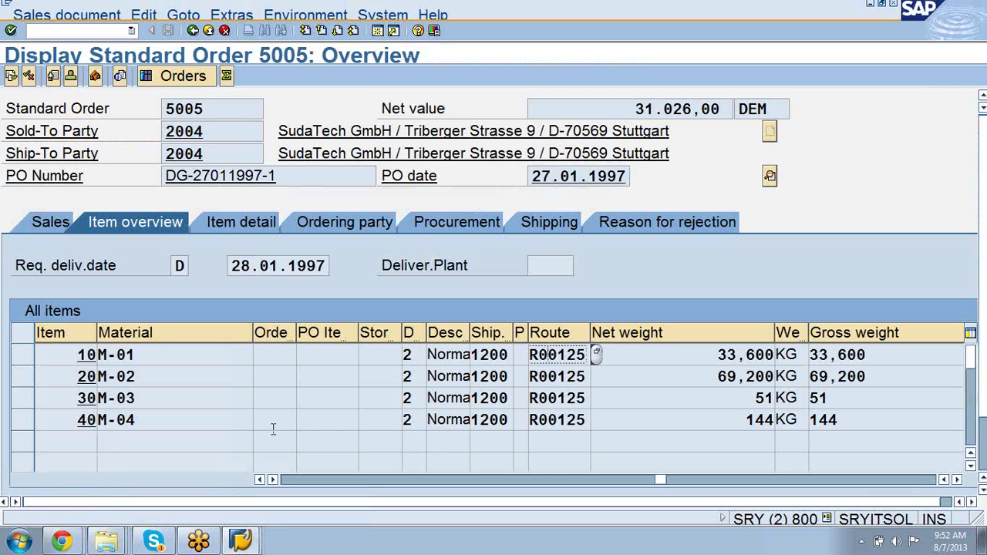
left_click(538, 223)
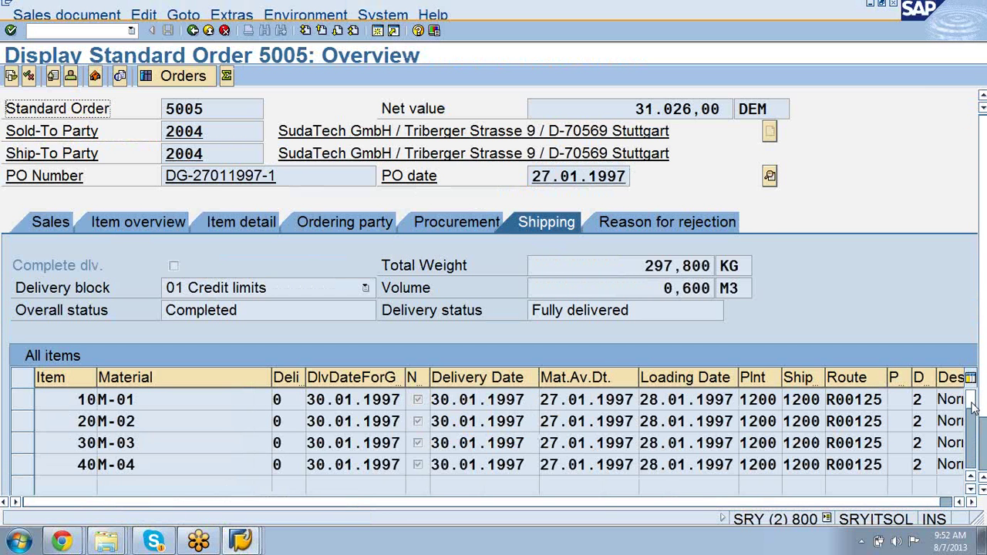
left_click(972, 503)
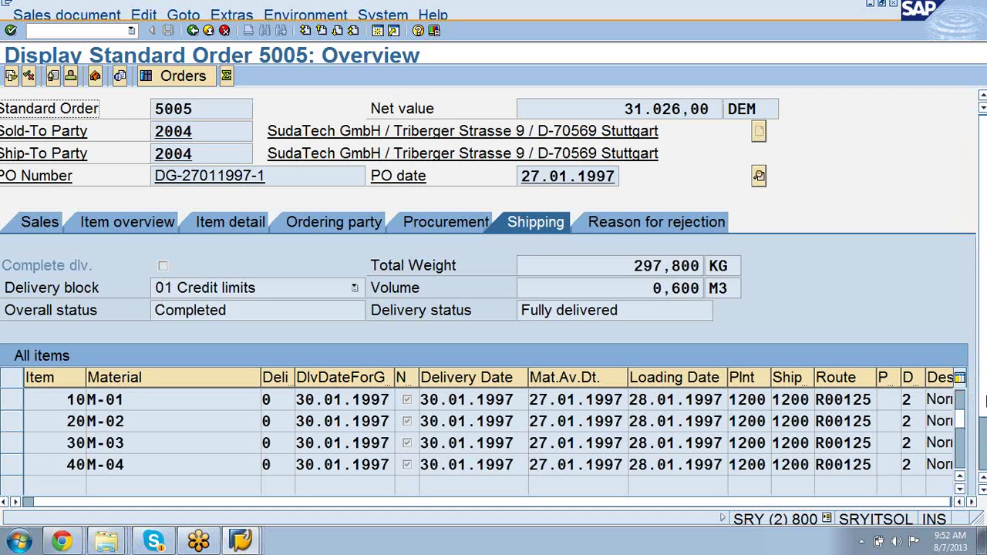
scroll(985, 399, "down", 1)
left_click(947, 466)
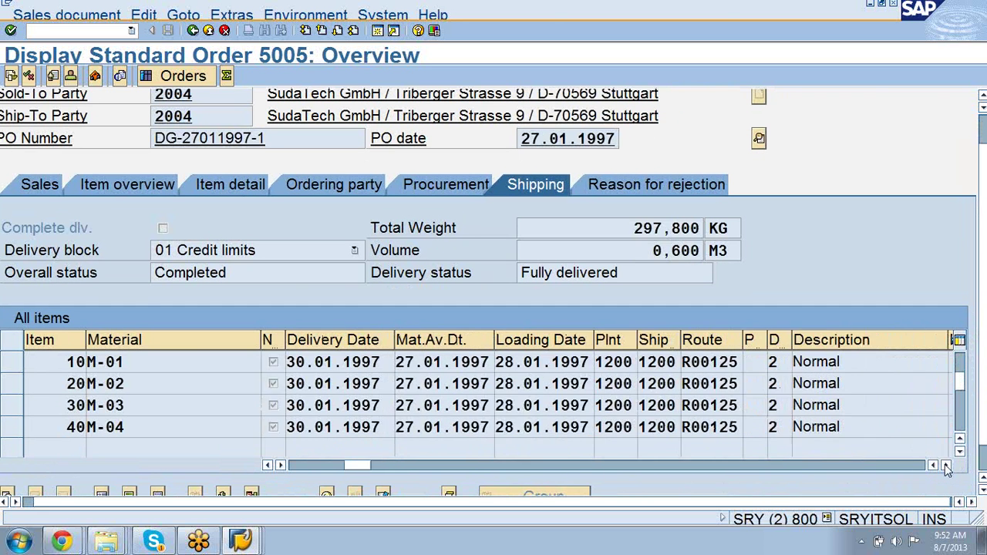
left_click(947, 465)
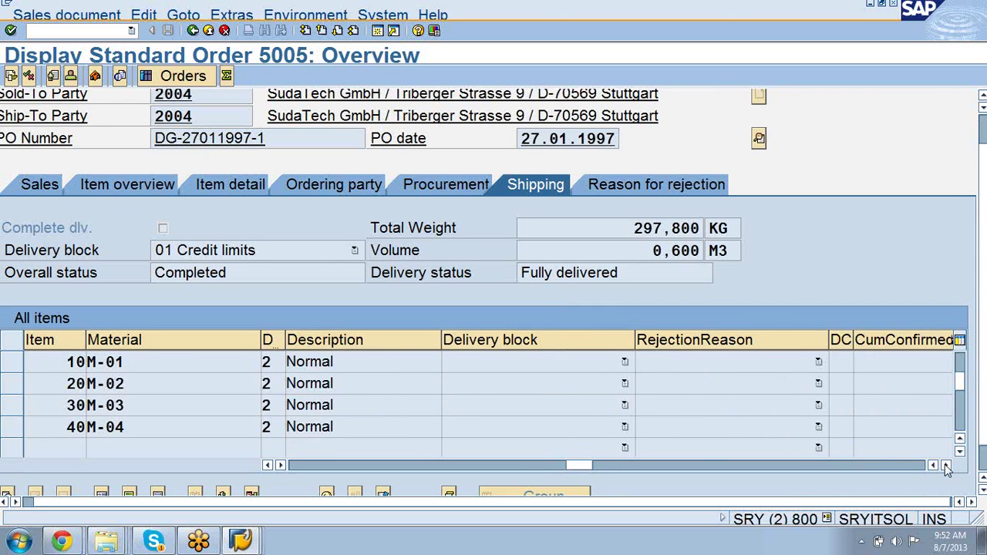
left_click(946, 466)
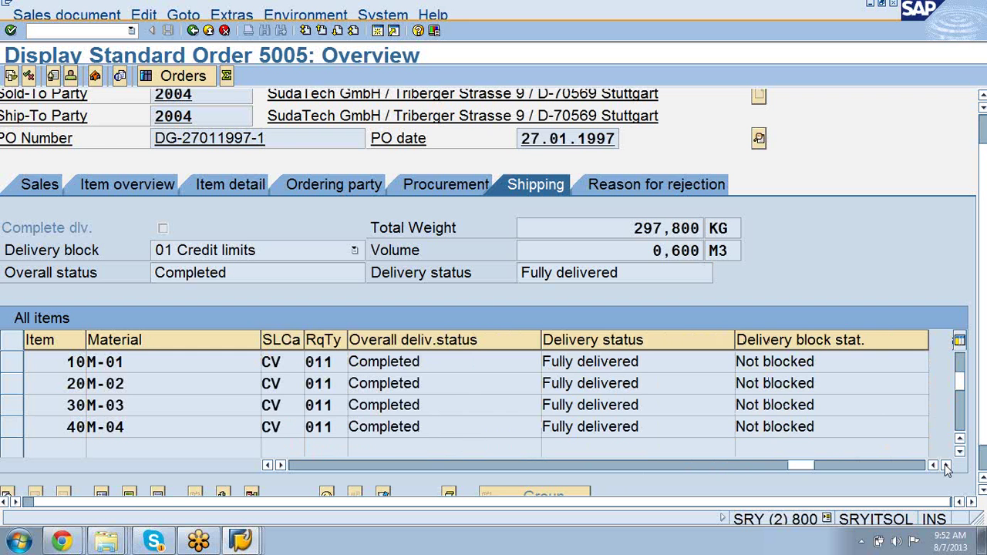
left_click(946, 466)
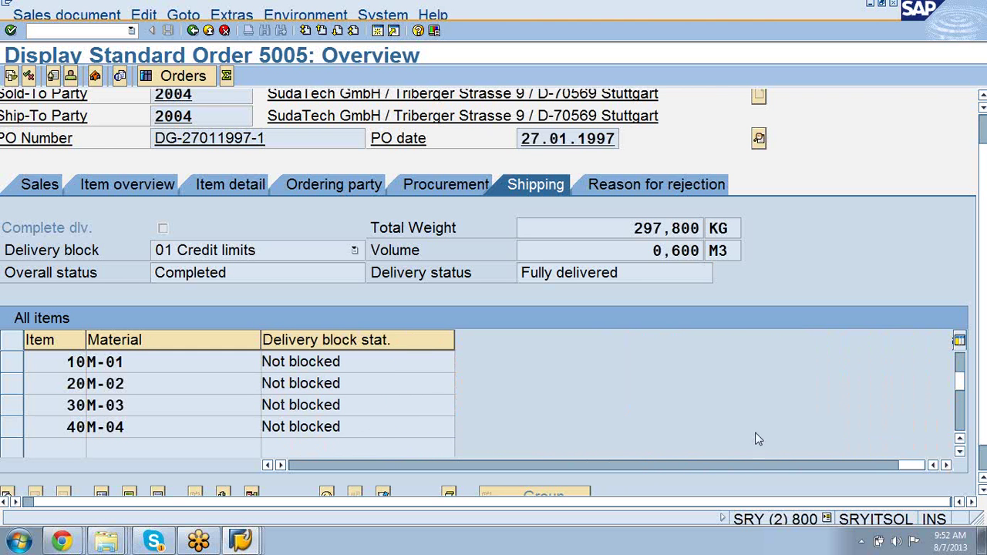
Step: Switch back to the country and zone overview and browse back to the Region Dresden and Region Berlin departure entries
left_click(237, 540)
left_click(214, 441)
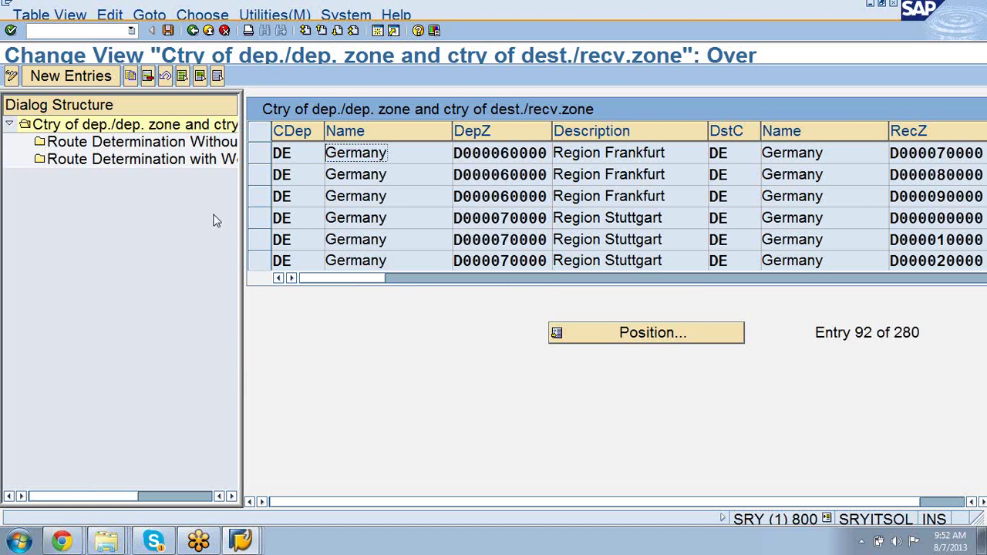
key("Page_Up")
key("Page_Up")
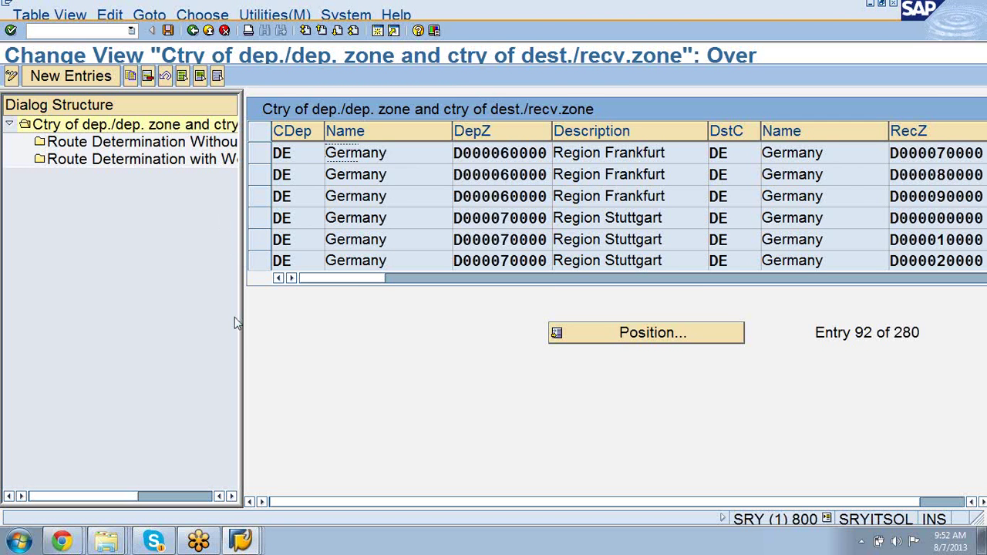
key("Page_Up")
key("Page_Up")
key("Page_Up")
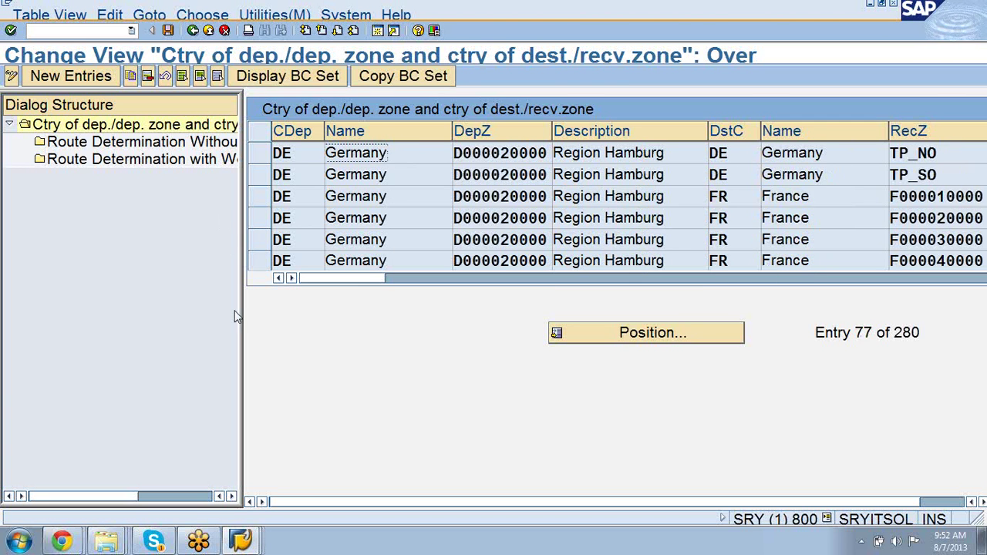
key("Page_Up")
key("Page_Up")
key("Page_Up")
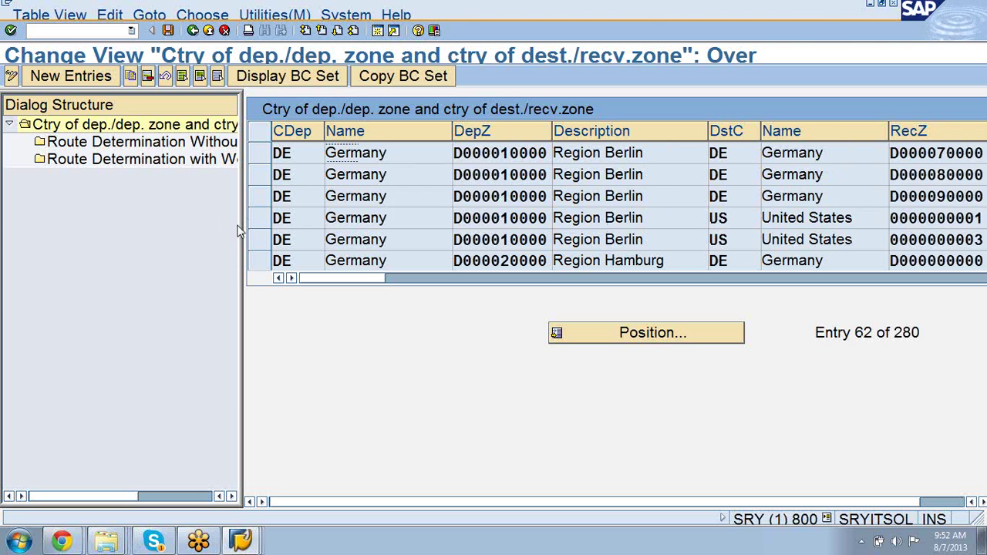
Step: Check the proposed order routes for Region Dresden to Western France and return to the country and zone overview
left_click(263, 154)
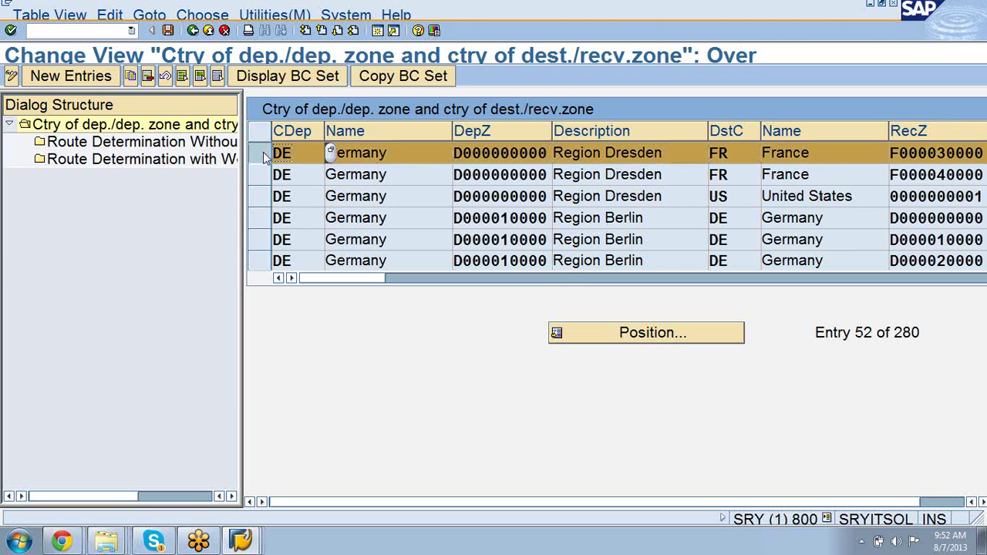
left_click(125, 146)
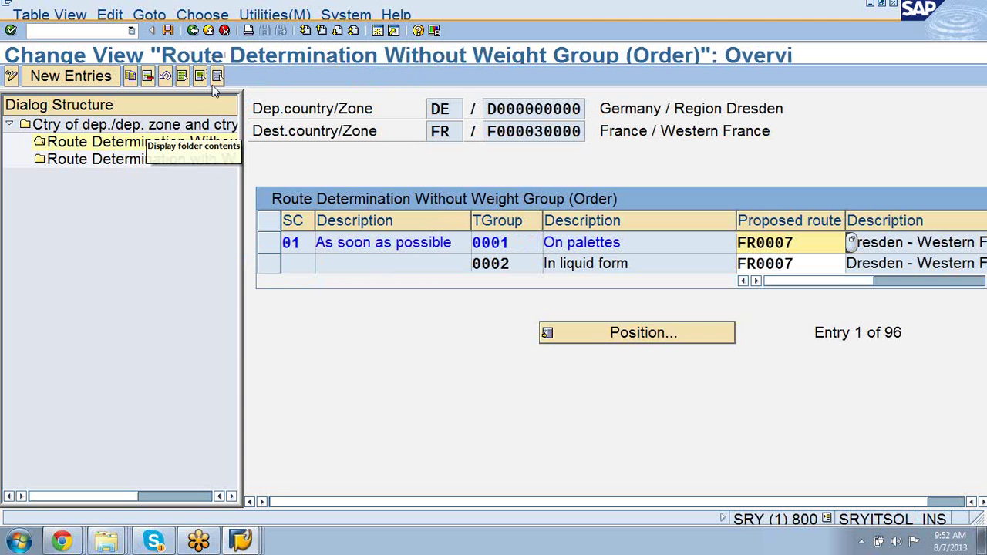
left_click(194, 31)
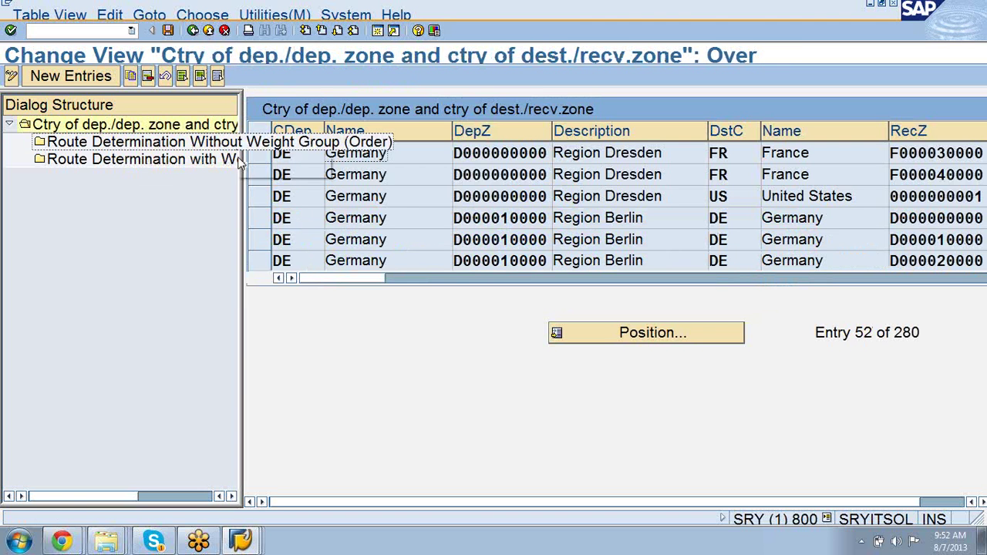
Step: Check the order route determination from Region Berlin to destination zone D000000000 twice, returning to the country and zone overview each time
left_click(265, 218)
double_click(172, 143)
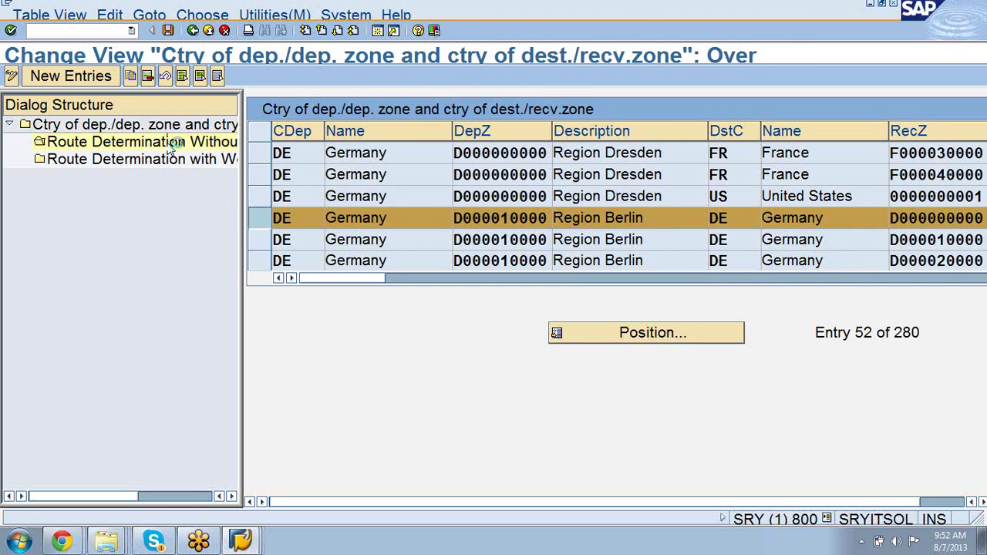
left_click(194, 31)
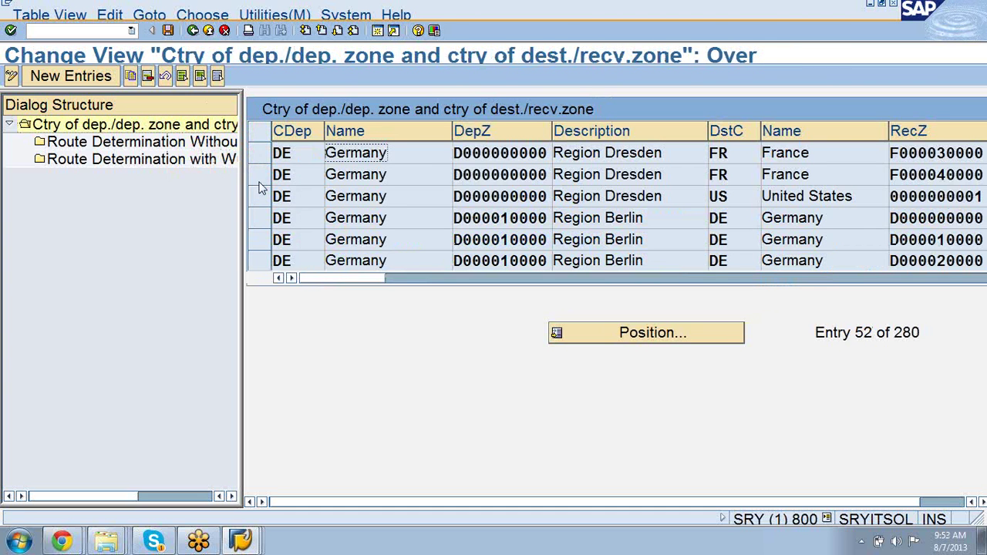
left_click(260, 218)
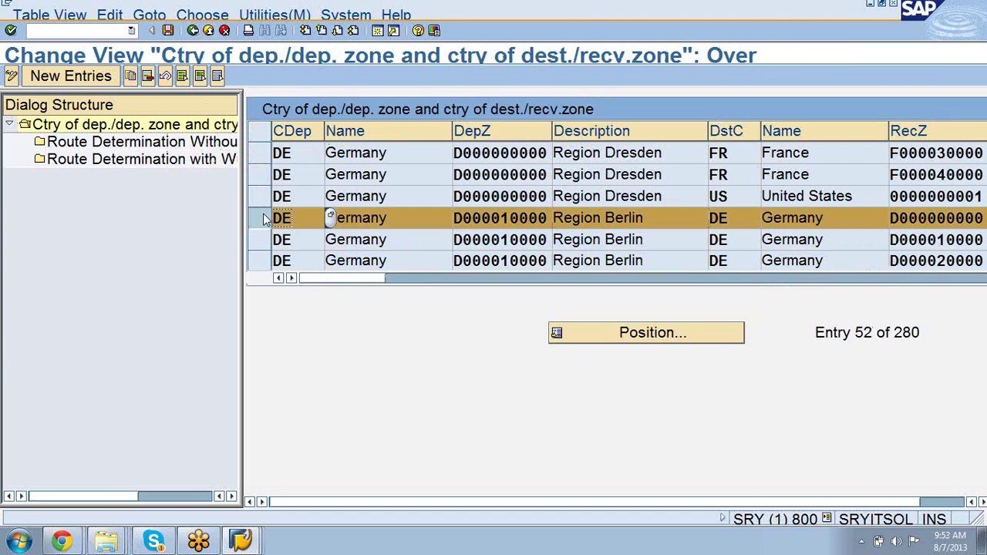
double_click(196, 141)
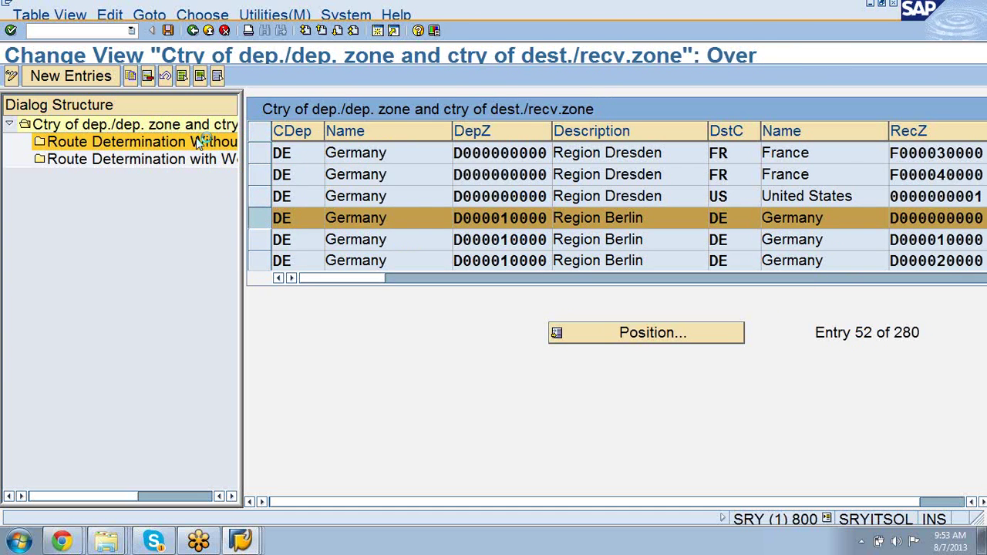
left_click(194, 32)
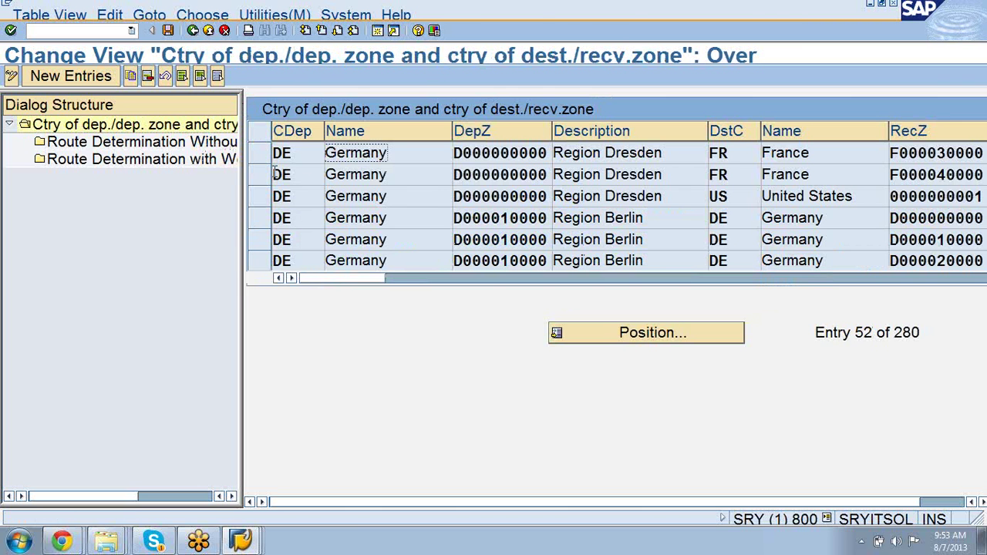
Step: Check the proposed order routes for Region Berlin to Region Berlin and return to the country and zone overview
left_click(262, 241)
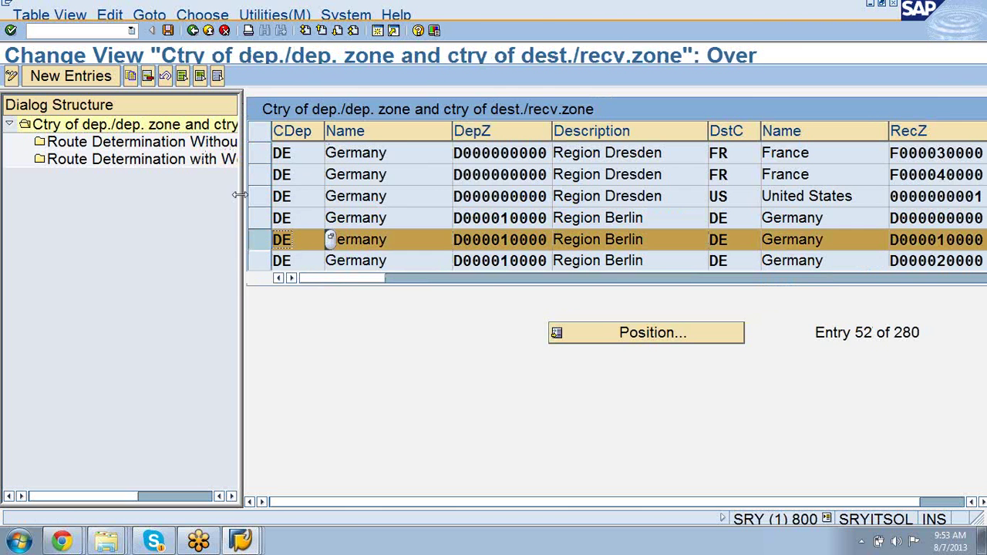
double_click(212, 145)
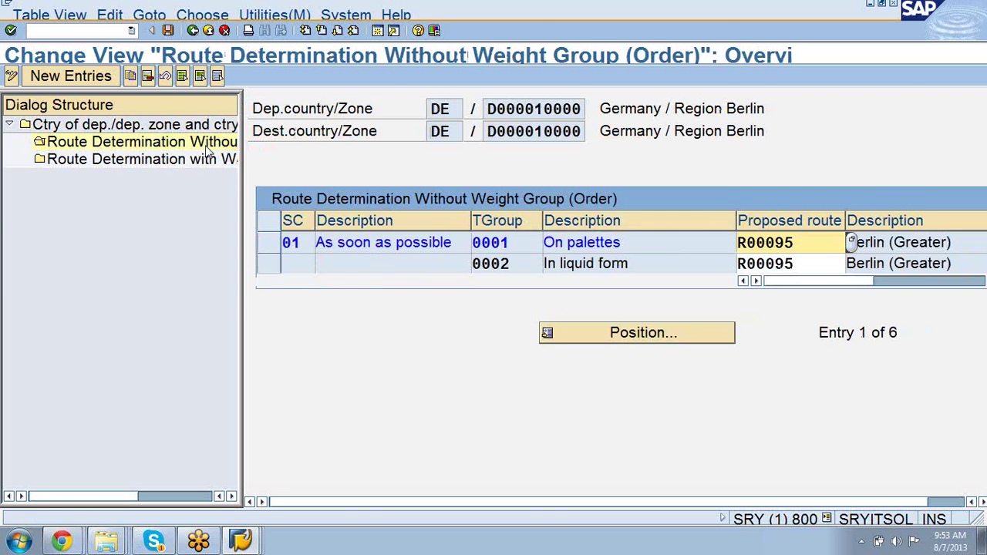
left_click(194, 33)
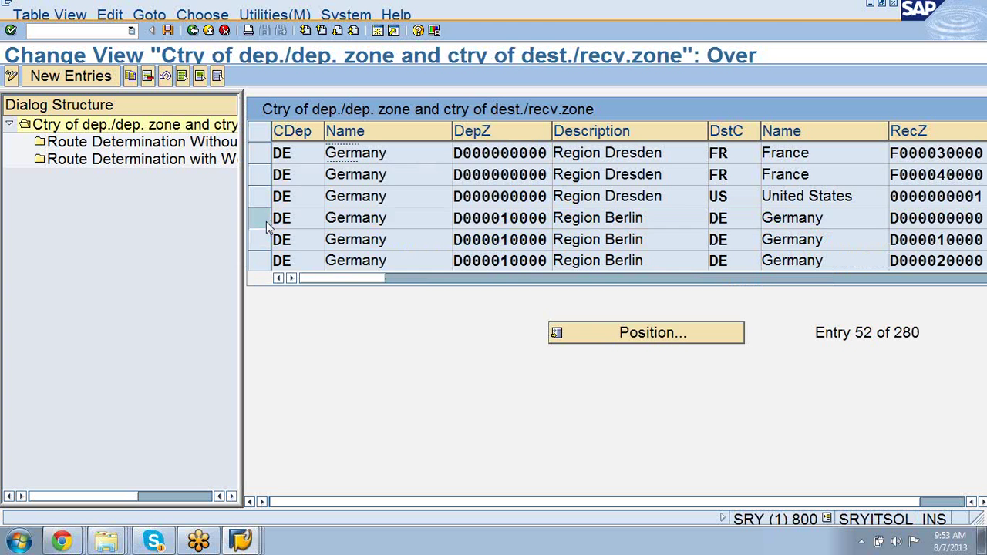
Step: Check the order route determination from Region Berlin to destination zones D000000000 and D000020000, returning to the country and zone overview each time
left_click(266, 221)
double_click(173, 144)
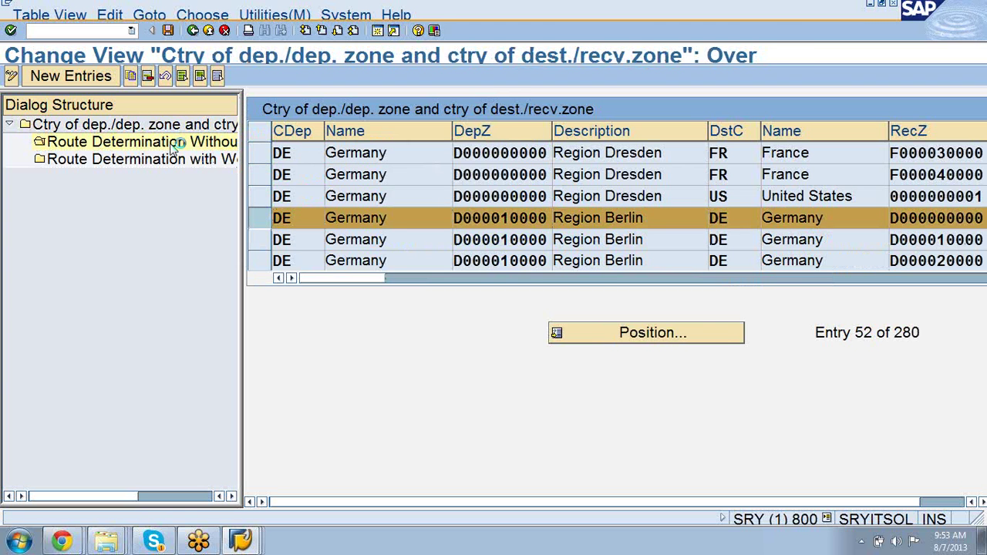
left_click(193, 33)
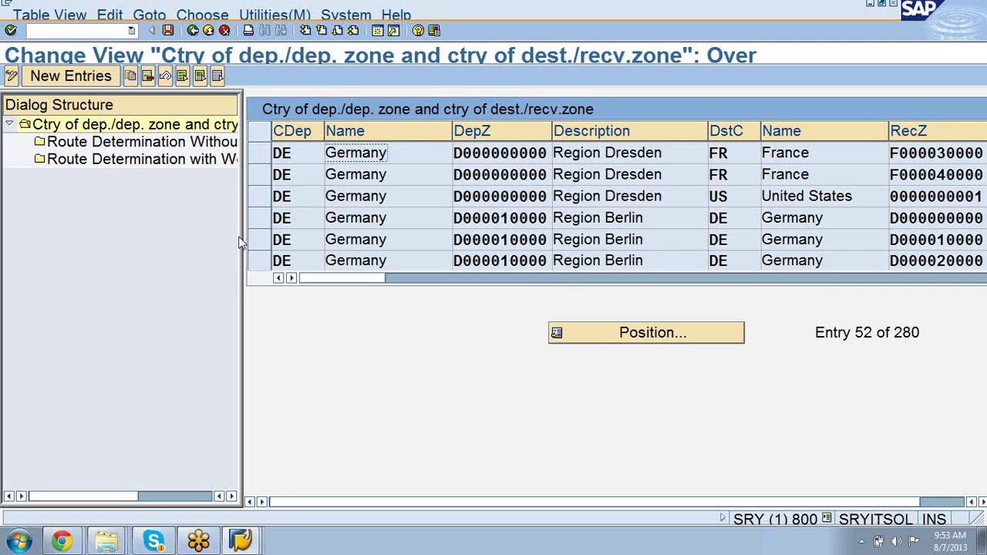
left_click(254, 262)
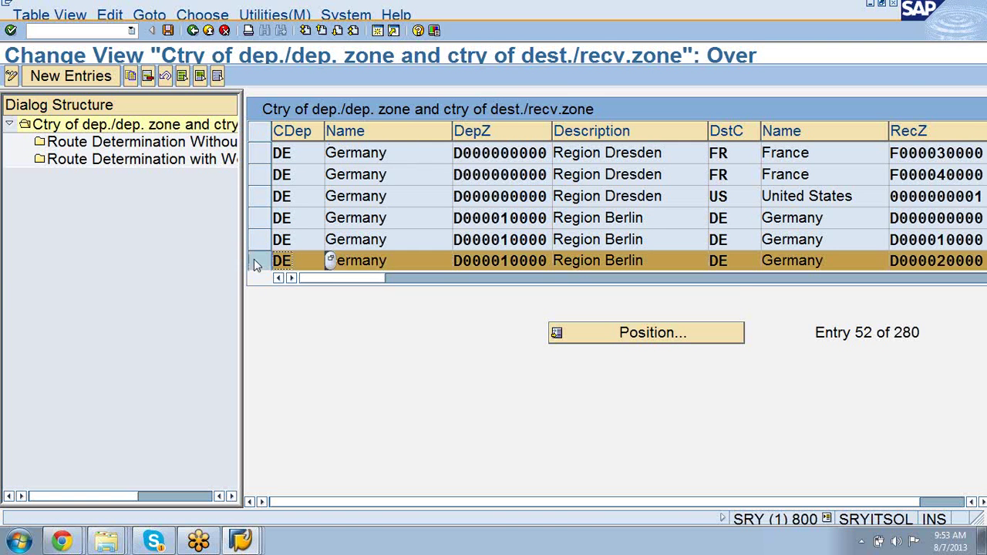
double_click(192, 143)
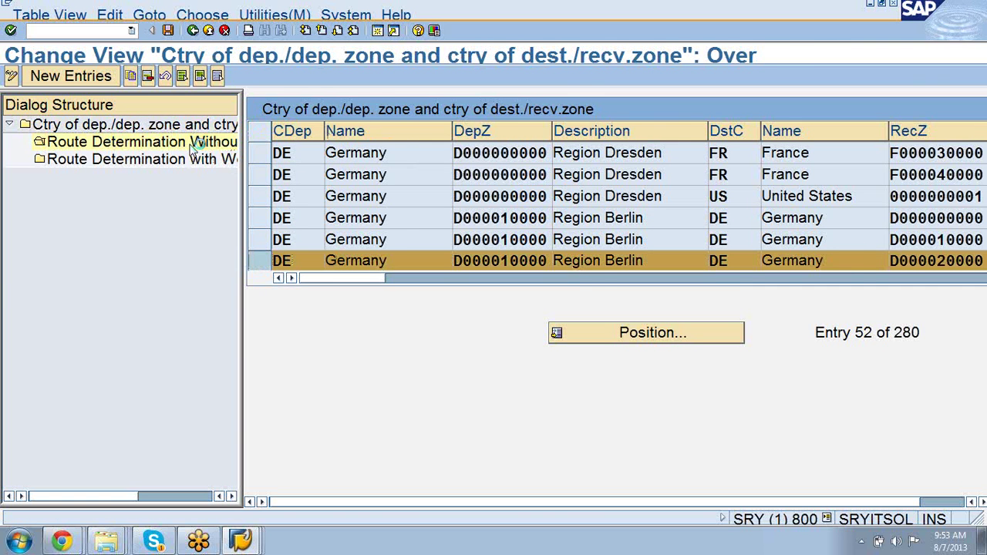
left_click(193, 31)
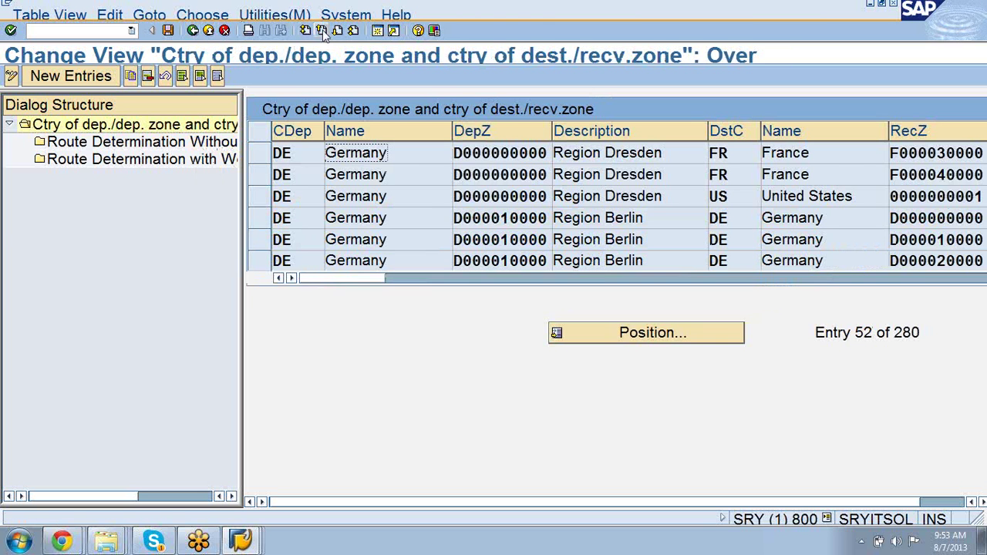
Step: Check the order route determination from Region Berlin to destination zone D000070000 and return to the country and zone overview
left_click(337, 30)
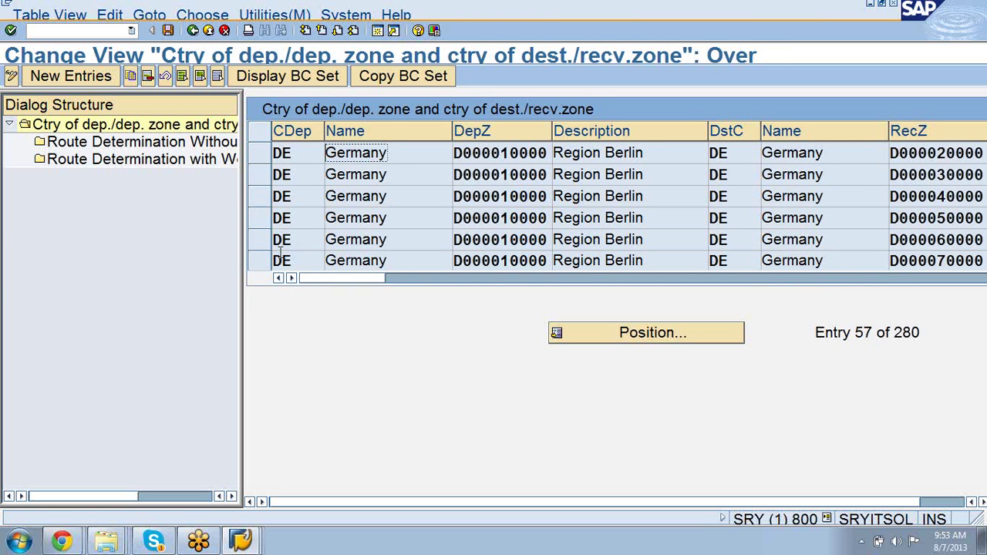
left_click(261, 263)
double_click(199, 142)
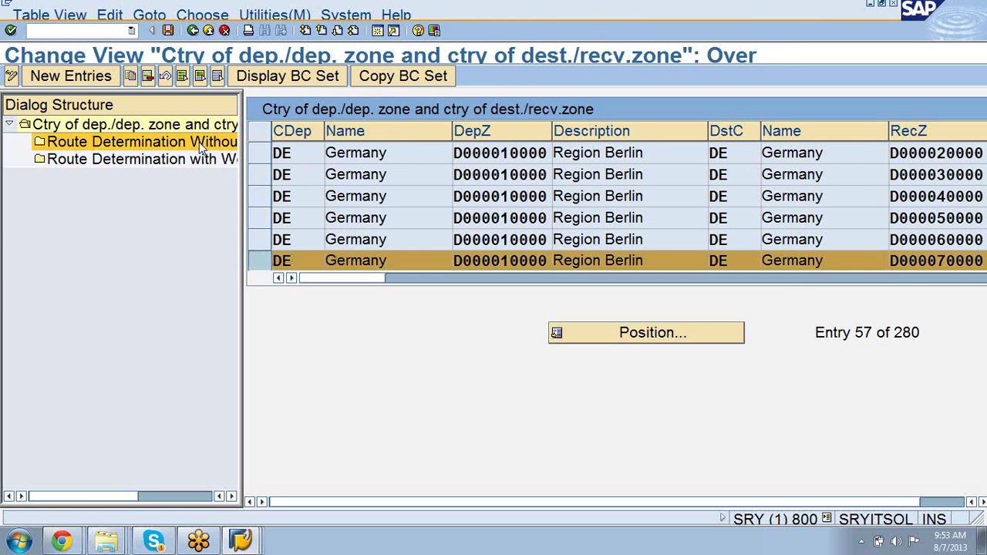
left_click(194, 31)
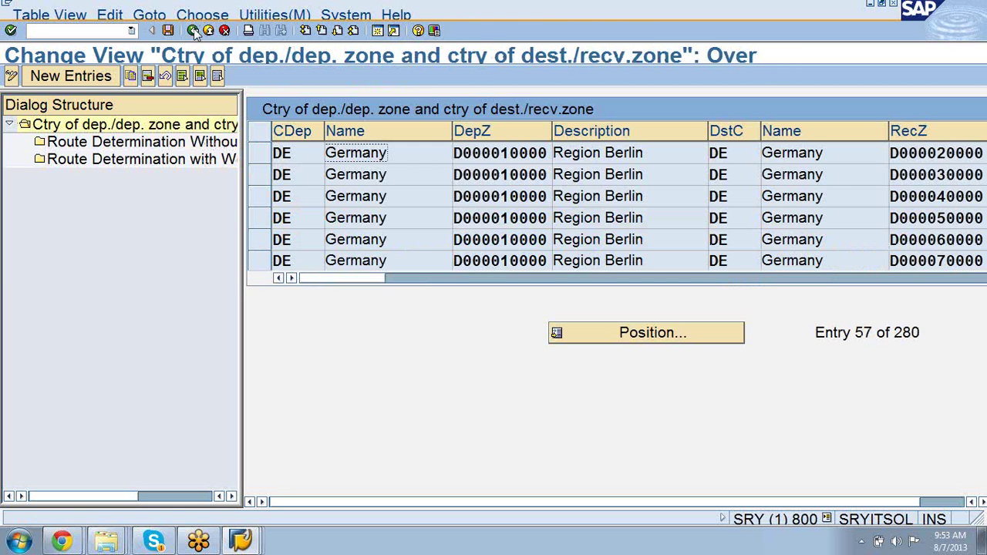
Step: Check the order route determination from Region Hamburg to destination zone D000000000 and return to the country and zone overview
left_click(338, 31)
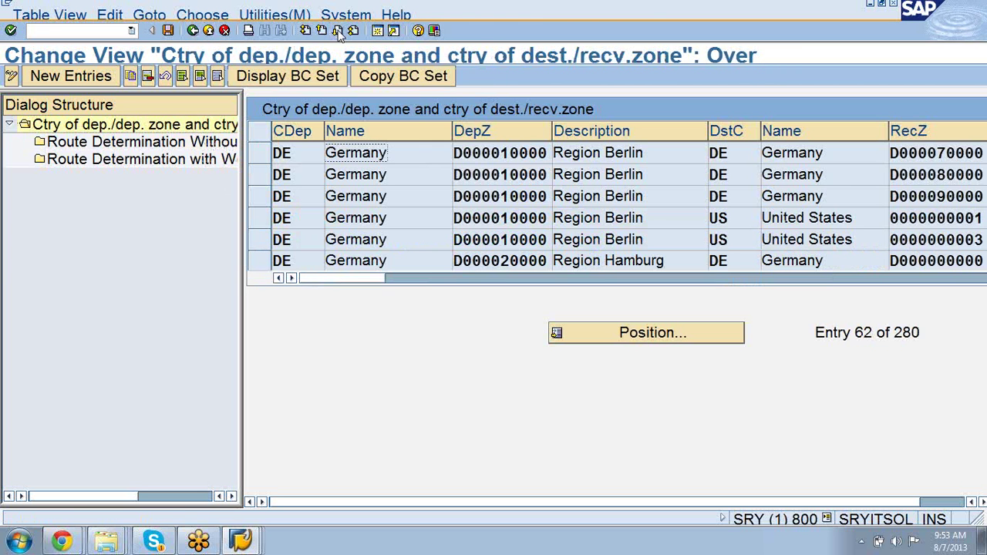
left_click(263, 263)
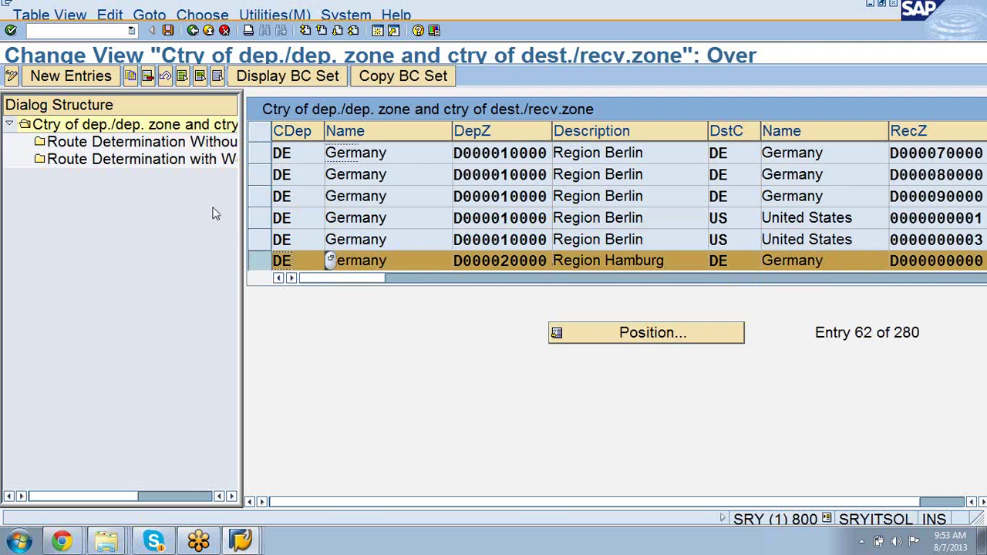
double_click(184, 147)
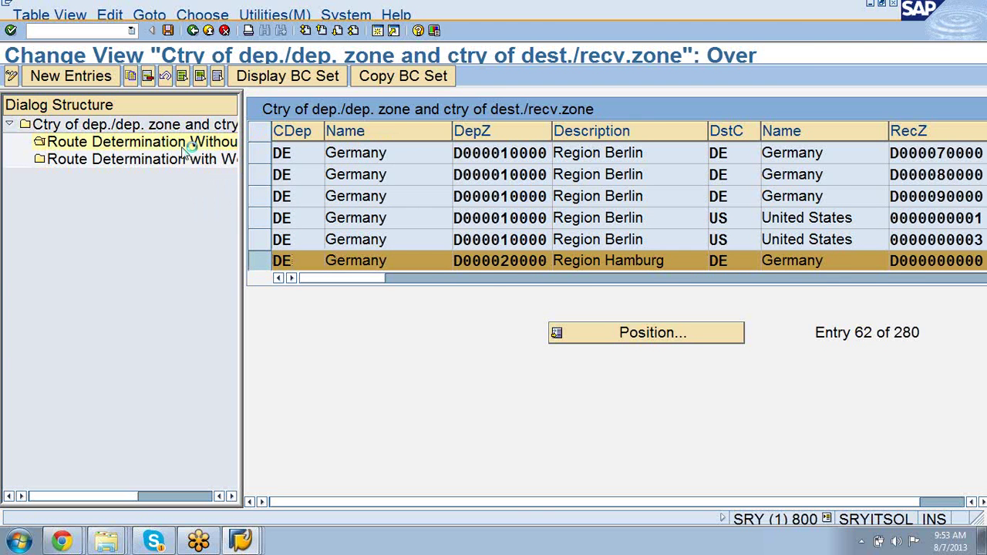
left_click(194, 29)
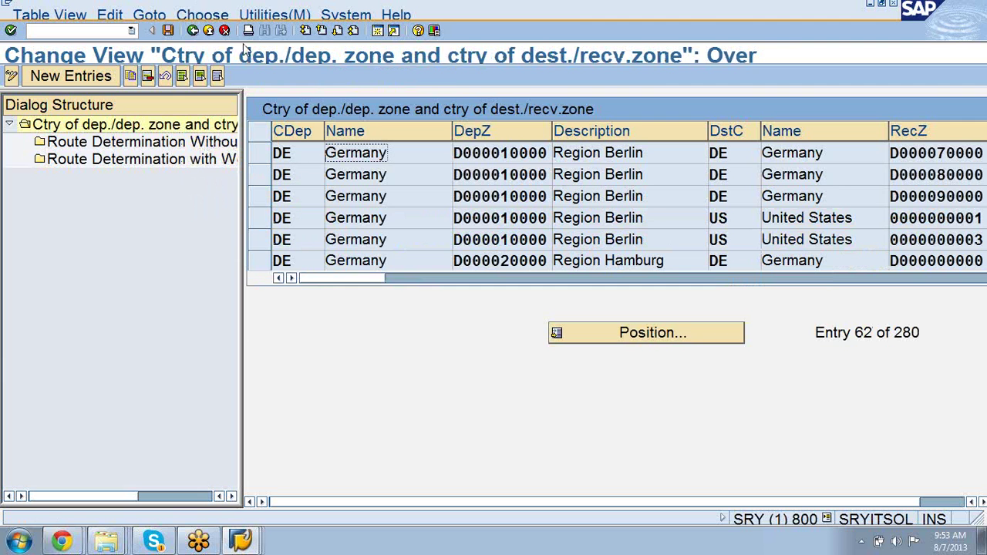
Step: Check the proposed order routes for Region Hamburg to Region Köln and return to the country and zone overview
left_click(338, 30)
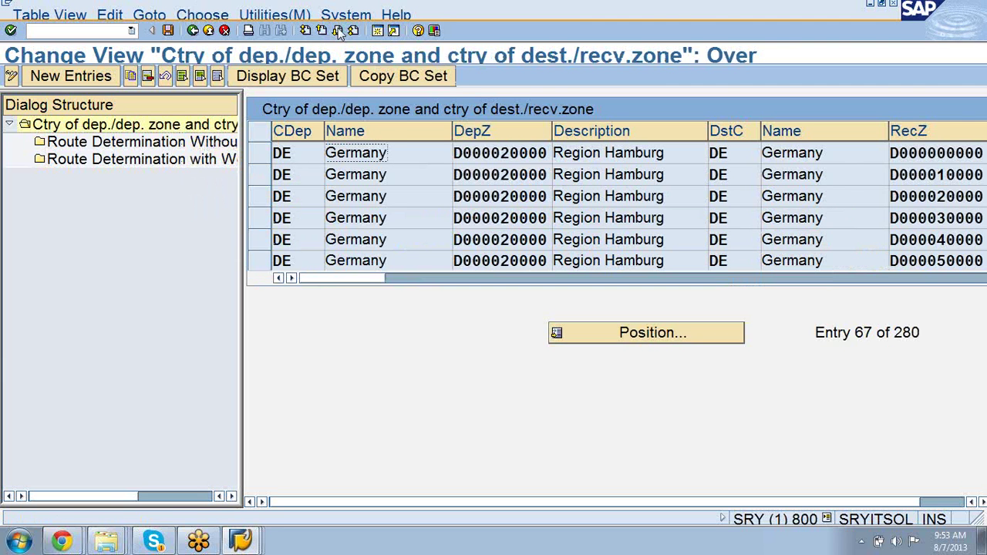
left_click(261, 267)
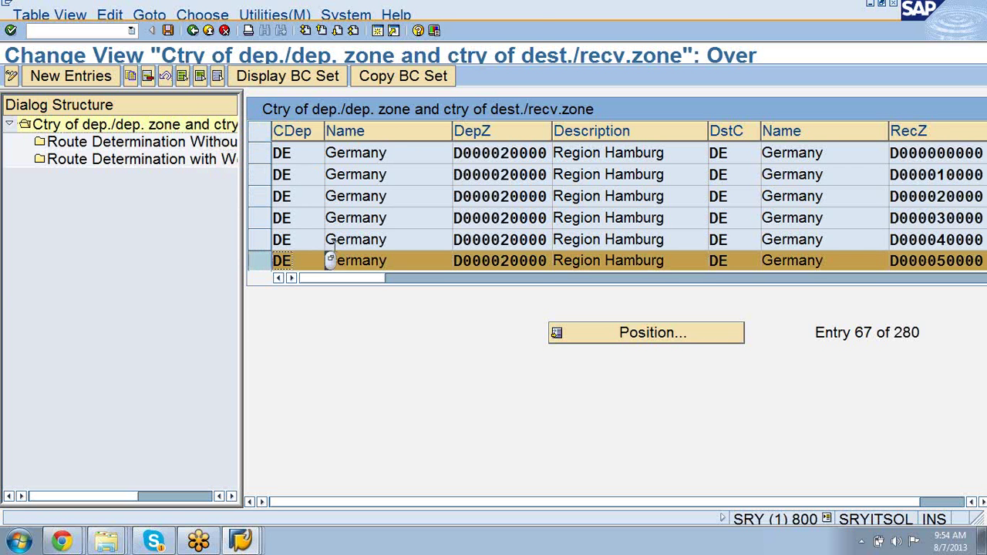
double_click(221, 145)
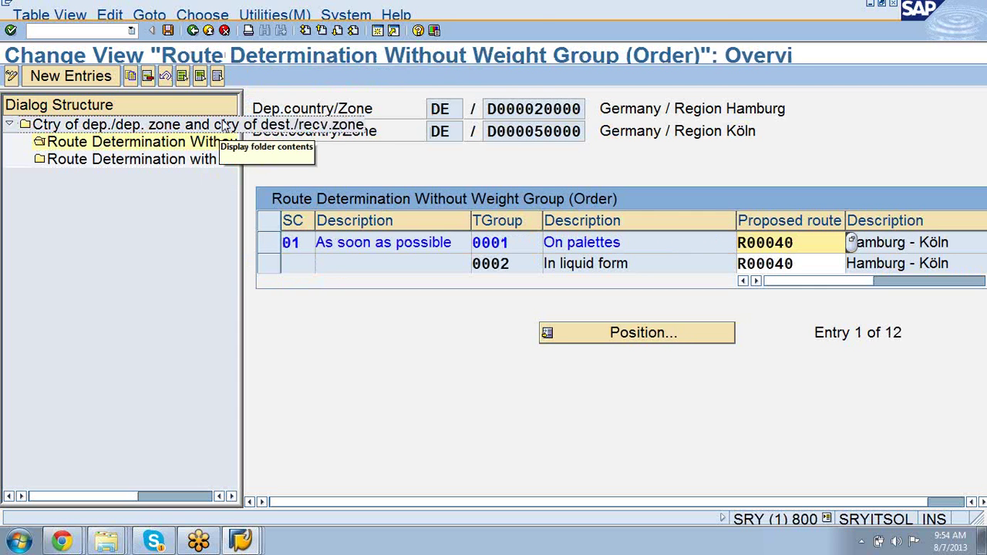
left_click(193, 30)
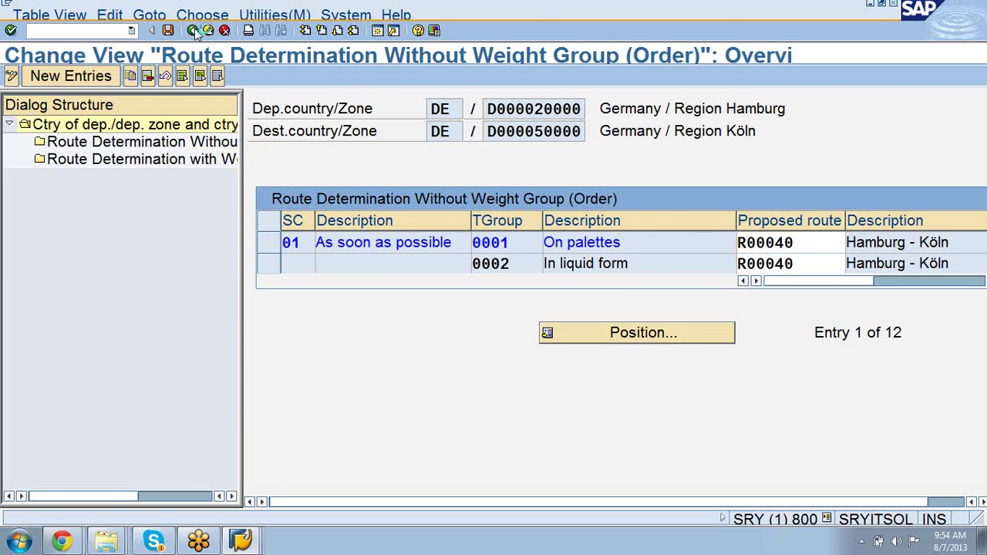
Step: Check the order route determination from Region Frankfurt to destination zone D000050000 and return to the country and zone overview
left_click(337, 30)
left_click(337, 30)
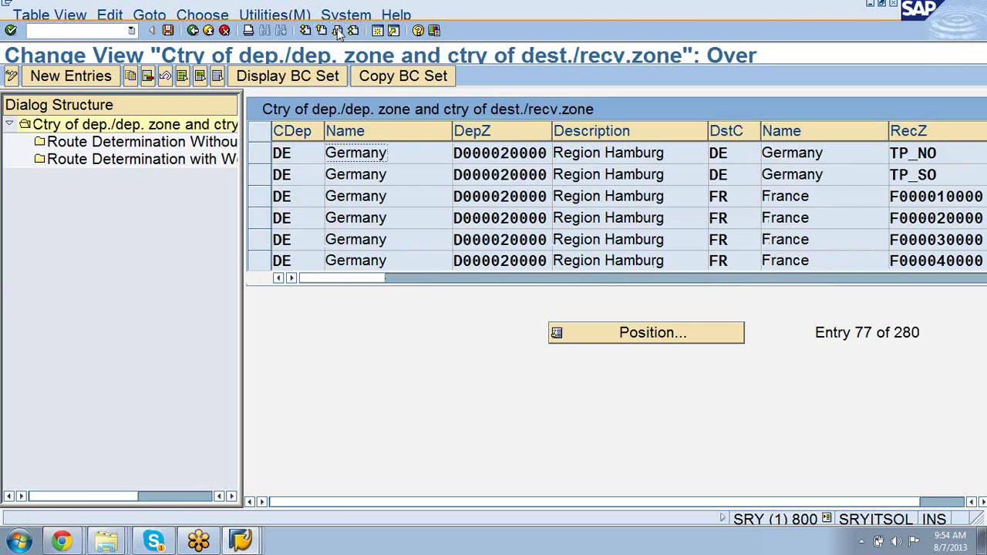
left_click(337, 31)
left_click(337, 30)
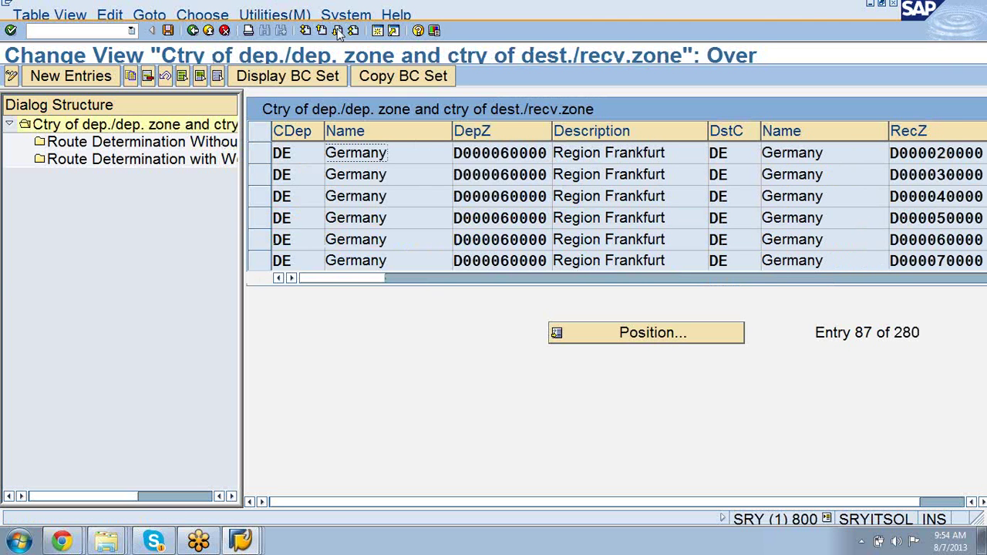
left_click(259, 222)
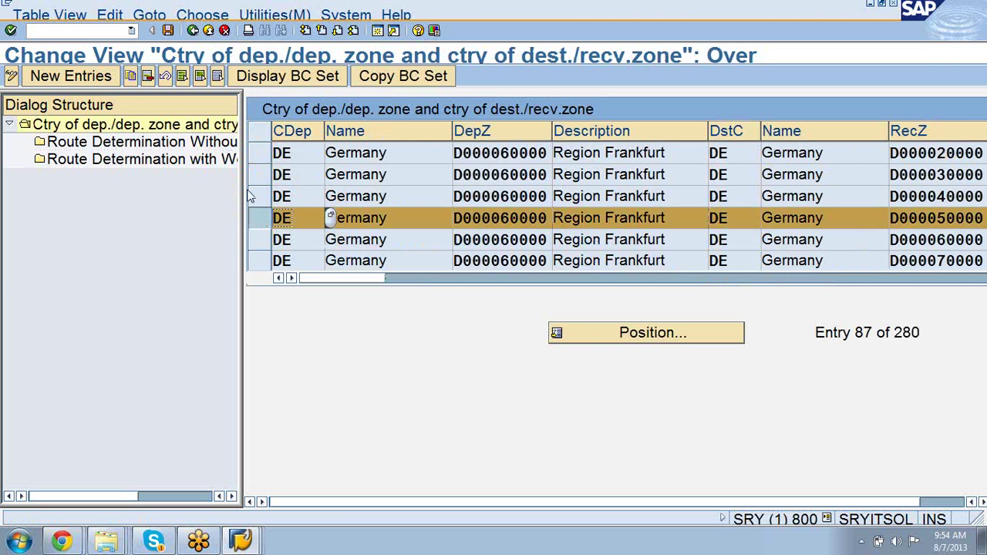
double_click(206, 143)
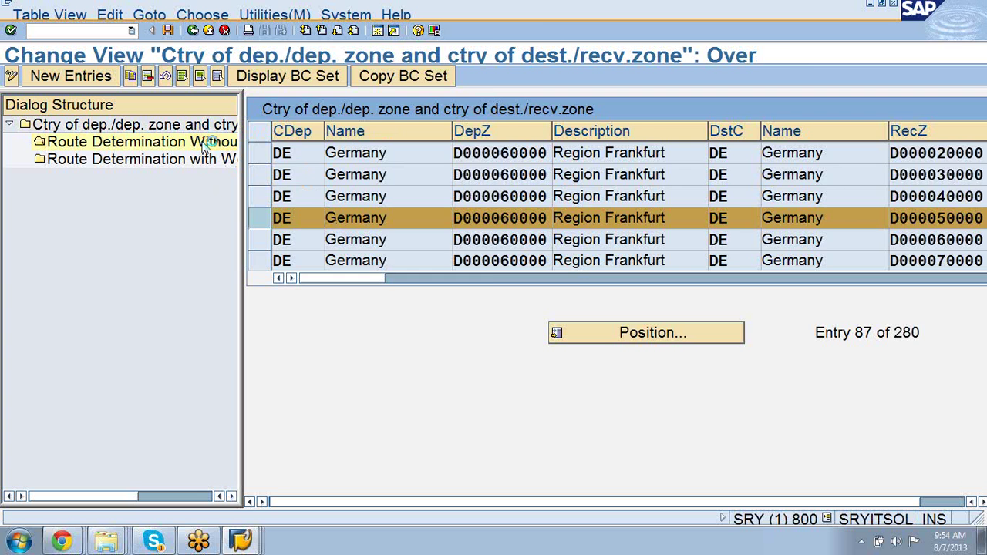
left_click(193, 30)
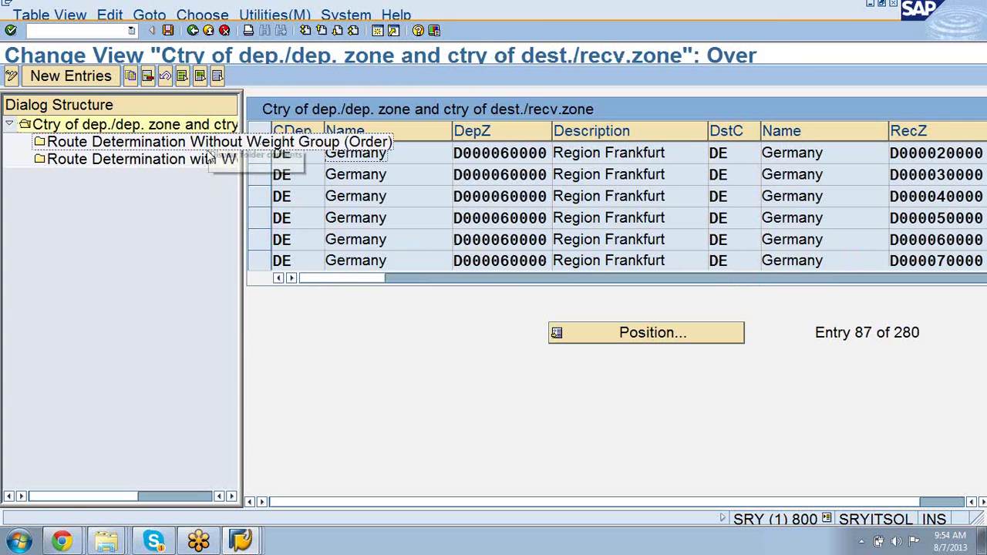
Step: Check the proposed order routes from Region Frankfurt to Region Frankfurt and to Region Hannover, returning to the overview each time
left_click(253, 242)
double_click(194, 145)
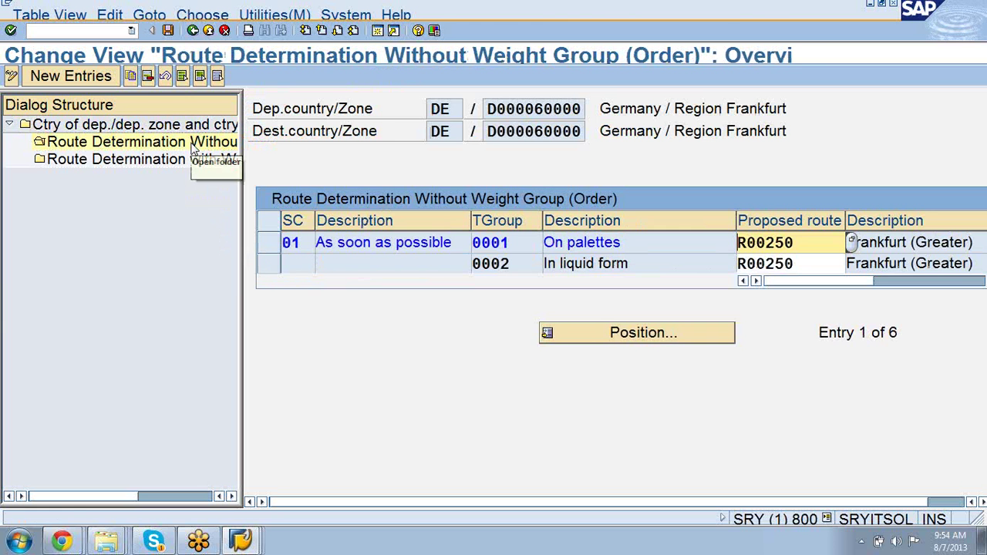
left_click(194, 30)
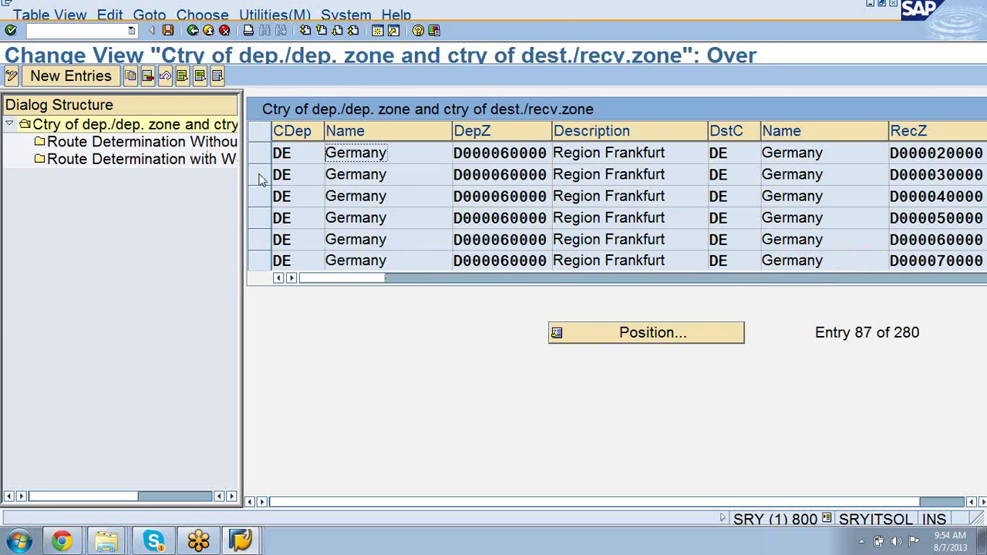
left_click(260, 179)
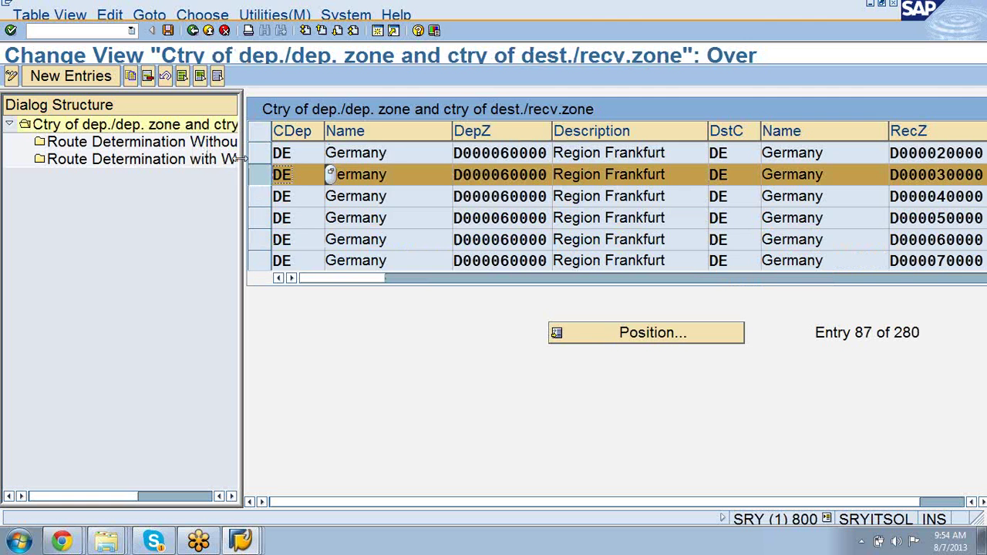
left_click(179, 141)
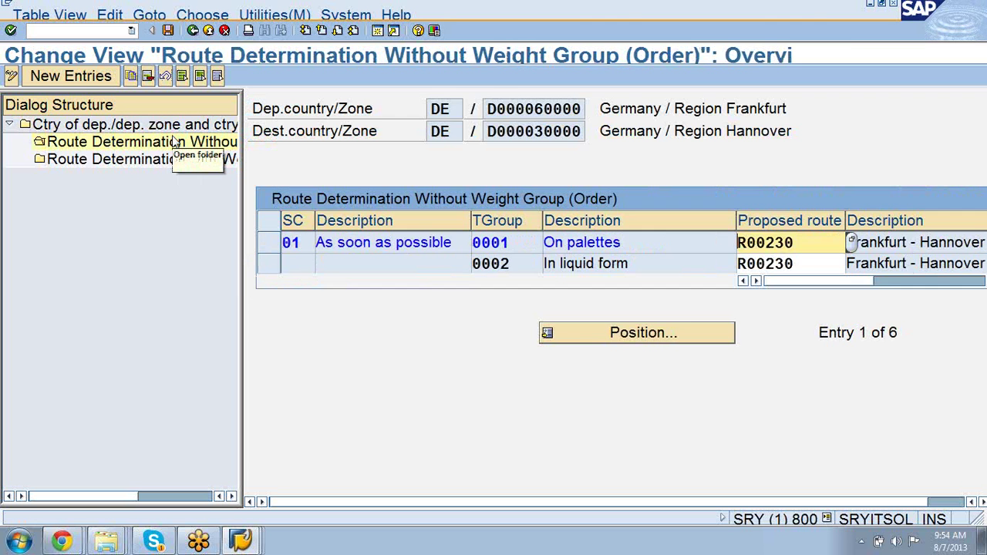
left_click(192, 30)
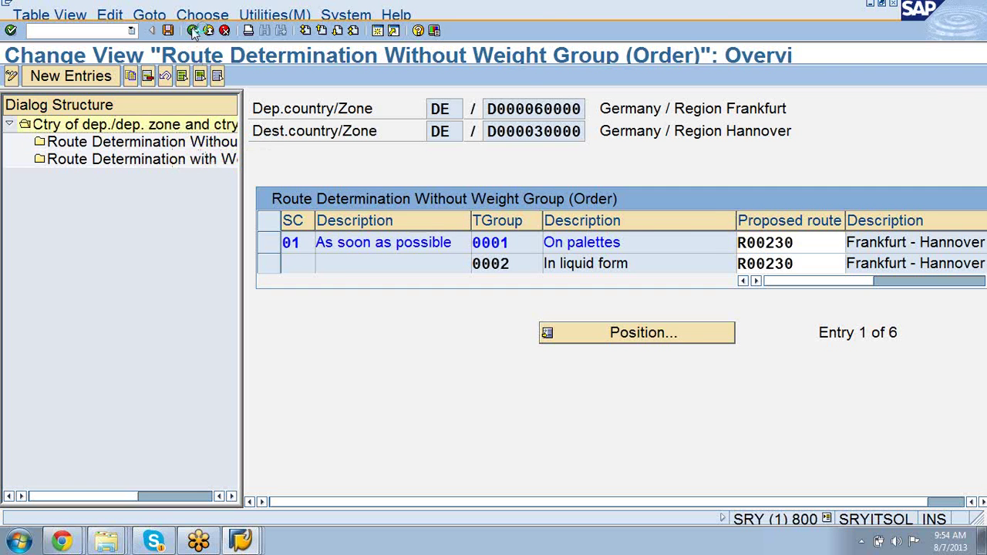
Step: Check the proposed order routes for Region Stuttgart to Region Düsseldorf and return to the country and zone overview
left_click(338, 31)
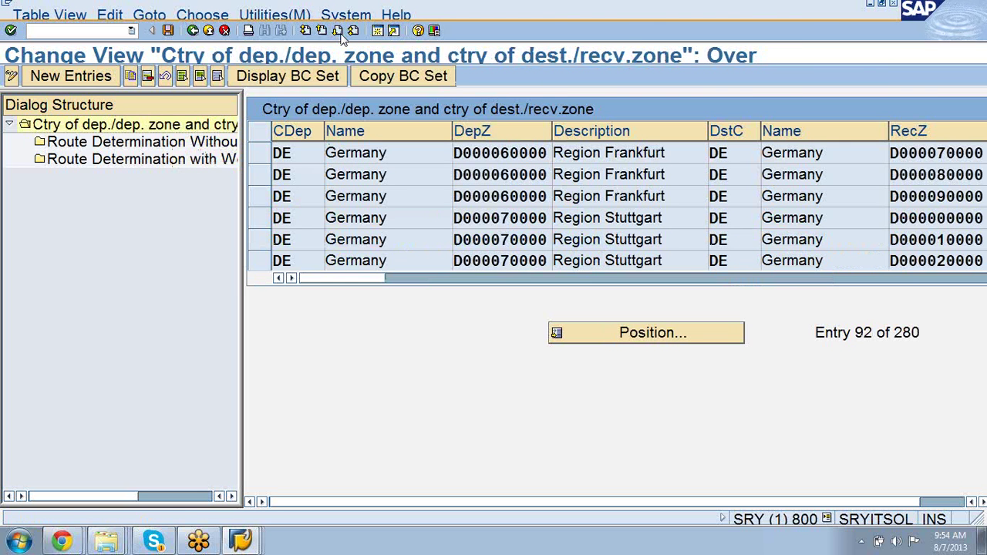
left_click(338, 31)
left_click(256, 196)
left_click(196, 145)
double_click(199, 145)
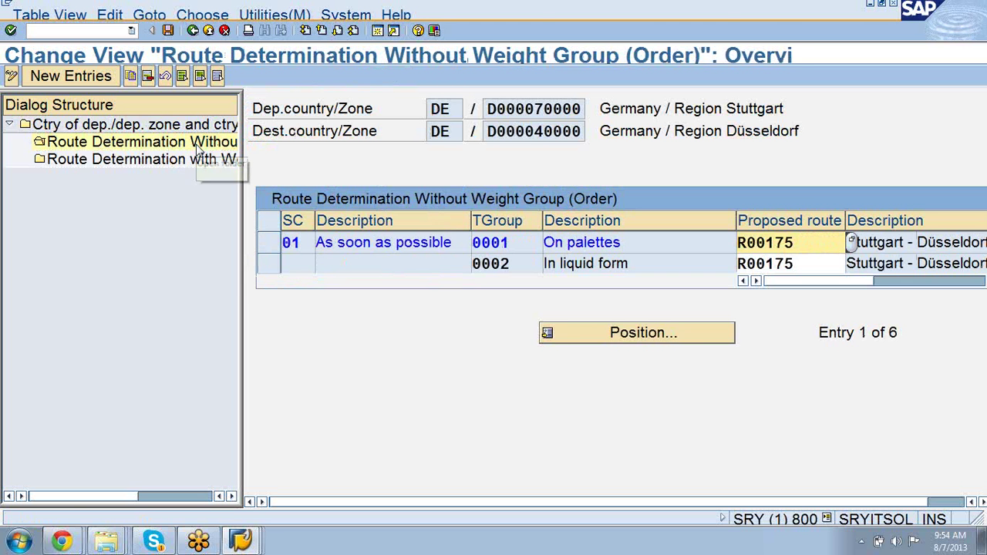
left_click(193, 31)
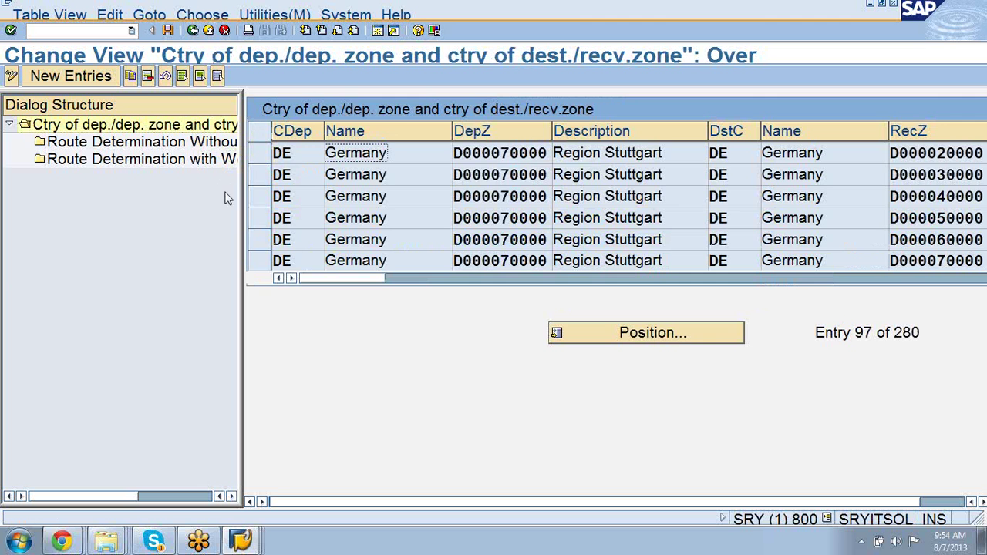
Step: Recheck the Region Stuttgart to Region Düsseldorf order route determination twice, returning to the country and zone overview each time
left_click(253, 199)
left_click(202, 143)
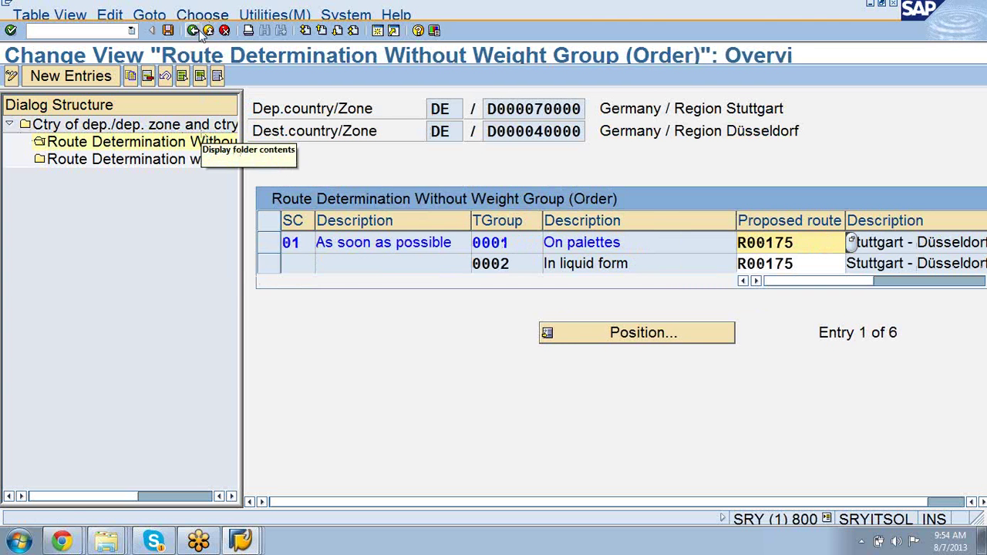
left_click(193, 30)
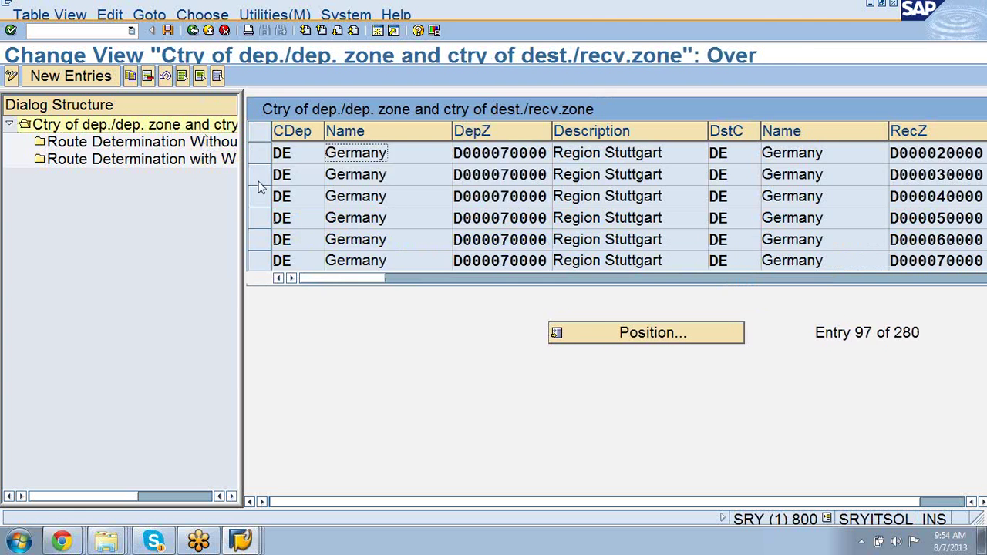
left_click(263, 195)
left_click(218, 145)
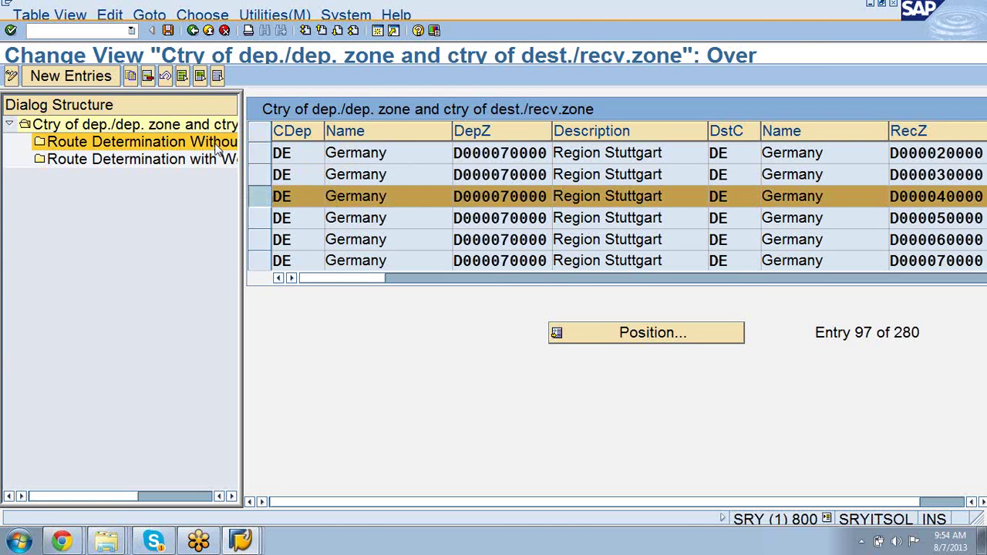
left_click(193, 31)
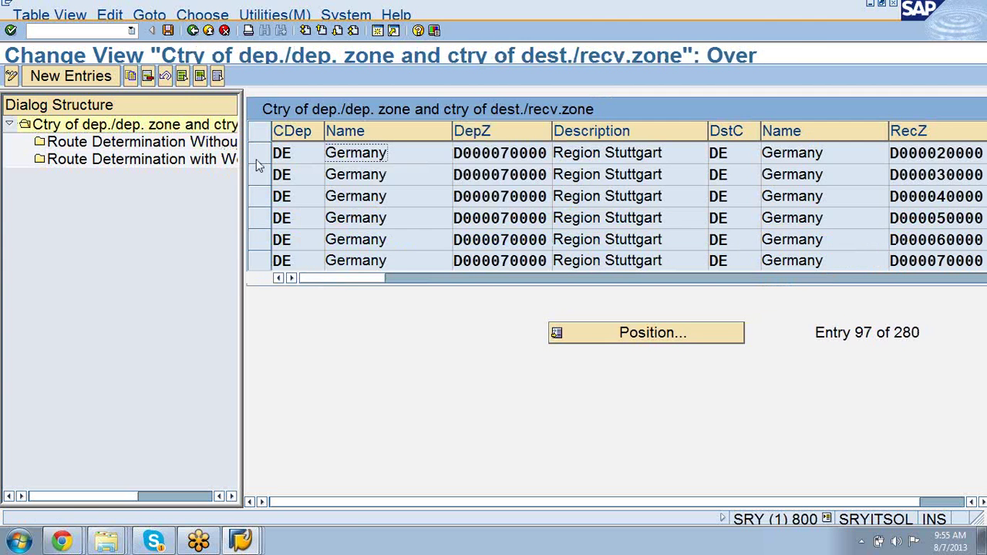
Step: Check the order route determination from Region Stuttgart to destination zone D000020000 and return to the country and zone overview
left_click(258, 156)
left_click(210, 146)
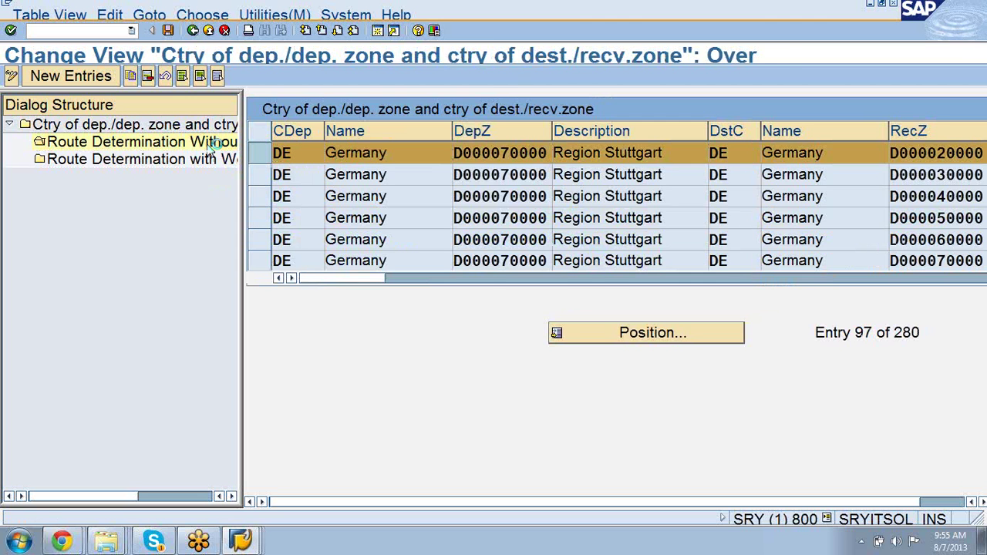
left_click(194, 31)
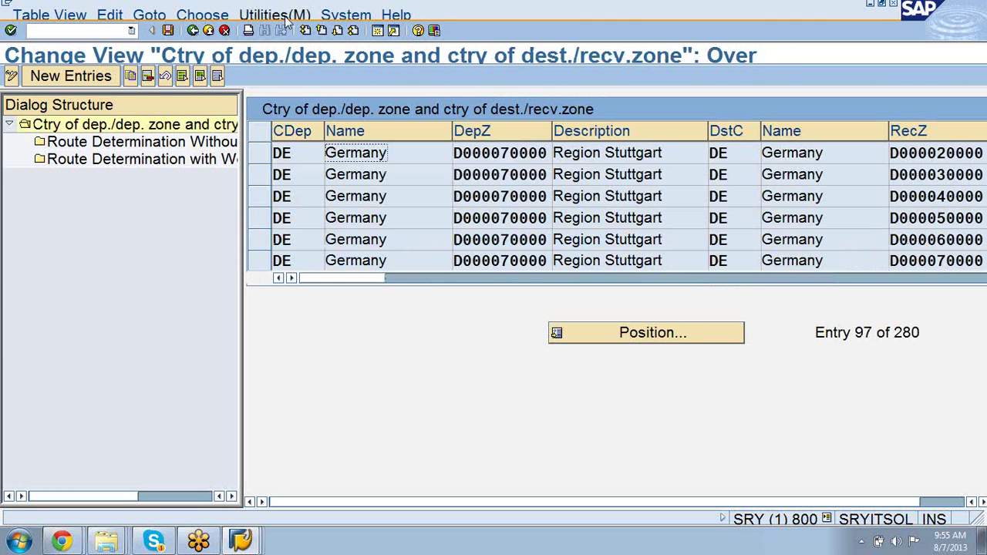
Step: Browse the country and zone combinations beyond Region Stuttgart, through Spain, Great Britain, India and Mexico, and back to France
left_click(338, 31)
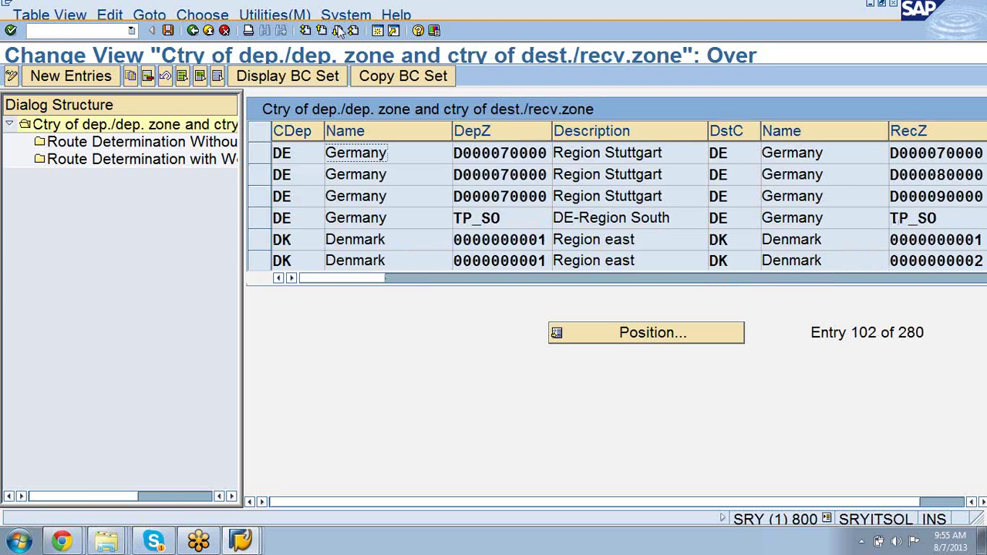
left_click(338, 30)
left_click(338, 31)
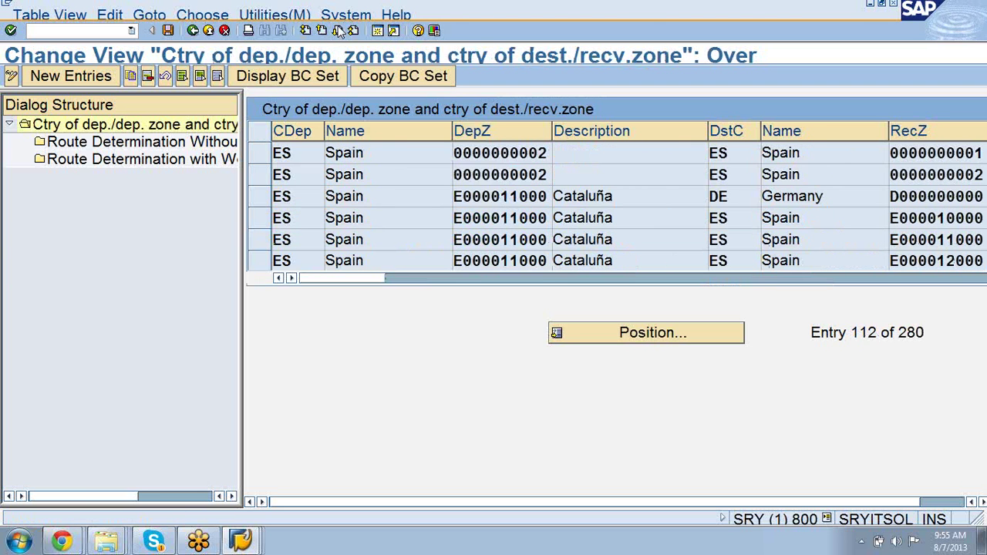
left_click(338, 31)
left_click(338, 31)
left_click(337, 31)
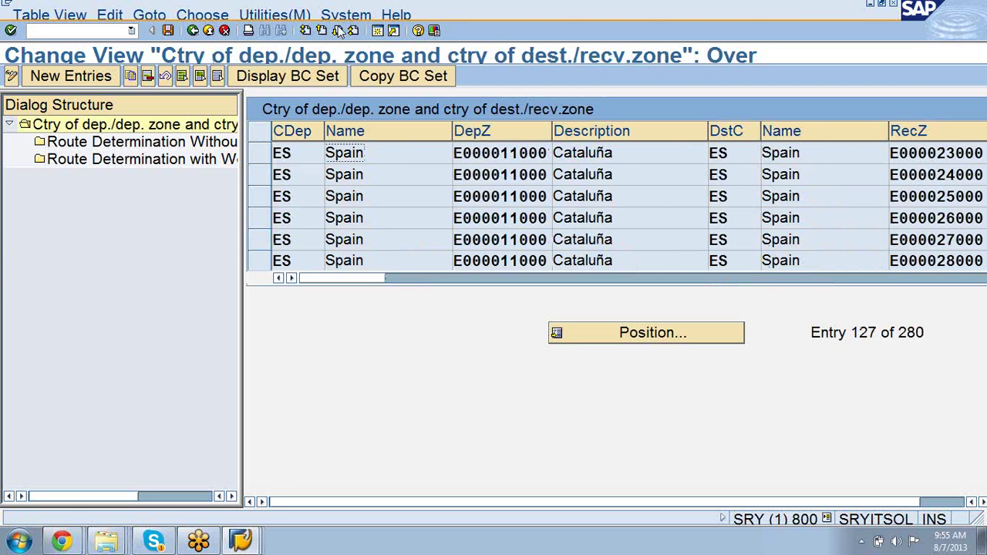
left_click(338, 31)
left_click(338, 31)
left_click(338, 31)
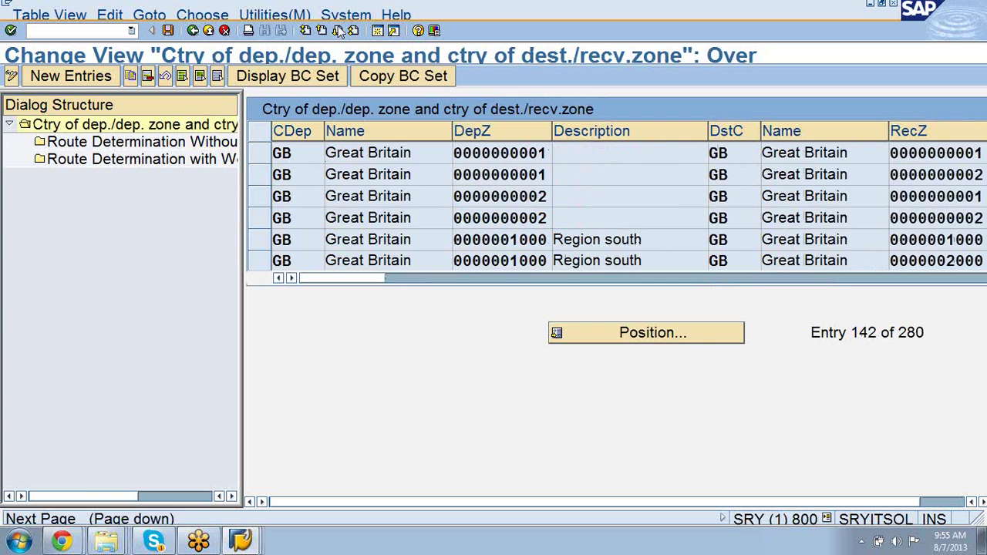
left_click(338, 31)
left_click(338, 31)
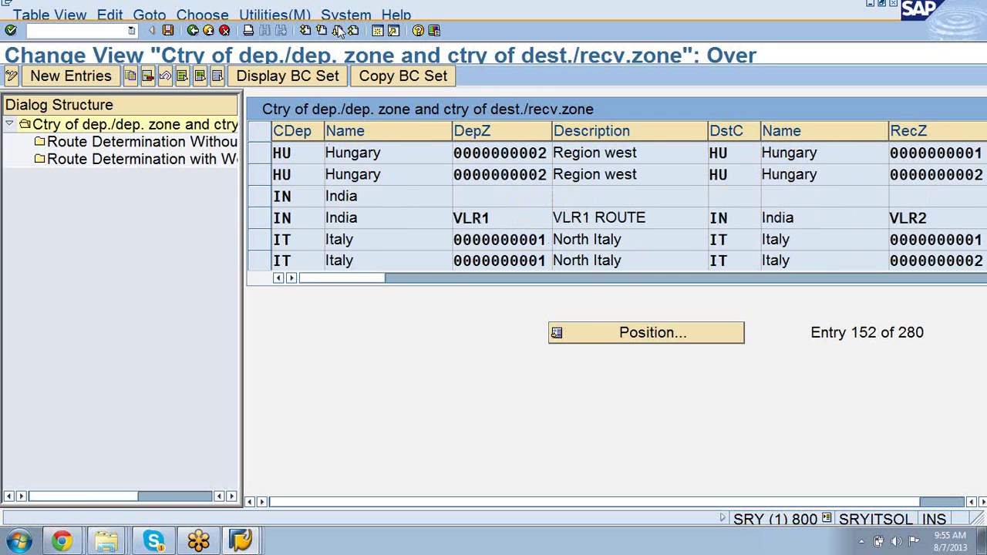
left_click(338, 31)
left_click(338, 30)
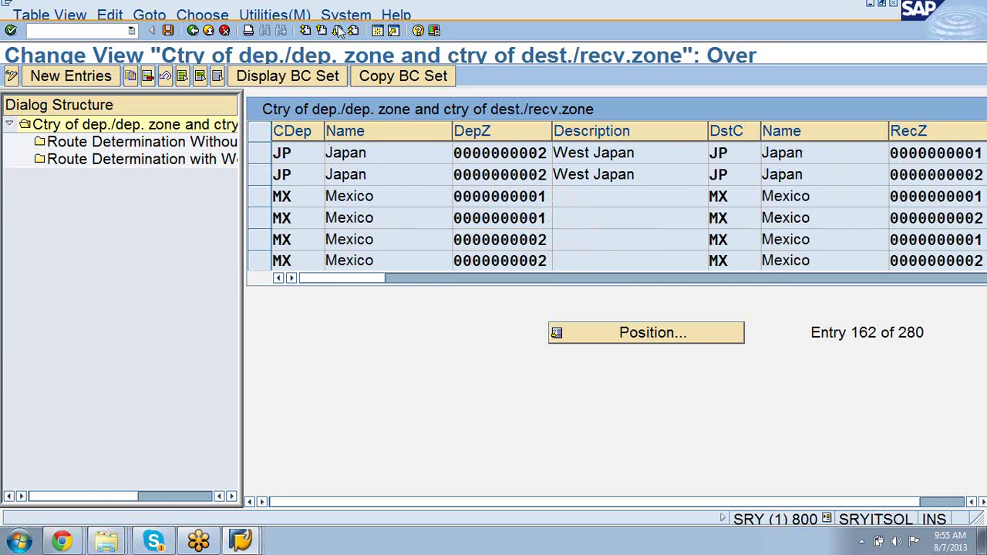
left_click(338, 31)
left_click(340, 31)
left_click(339, 31)
left_click(341, 31)
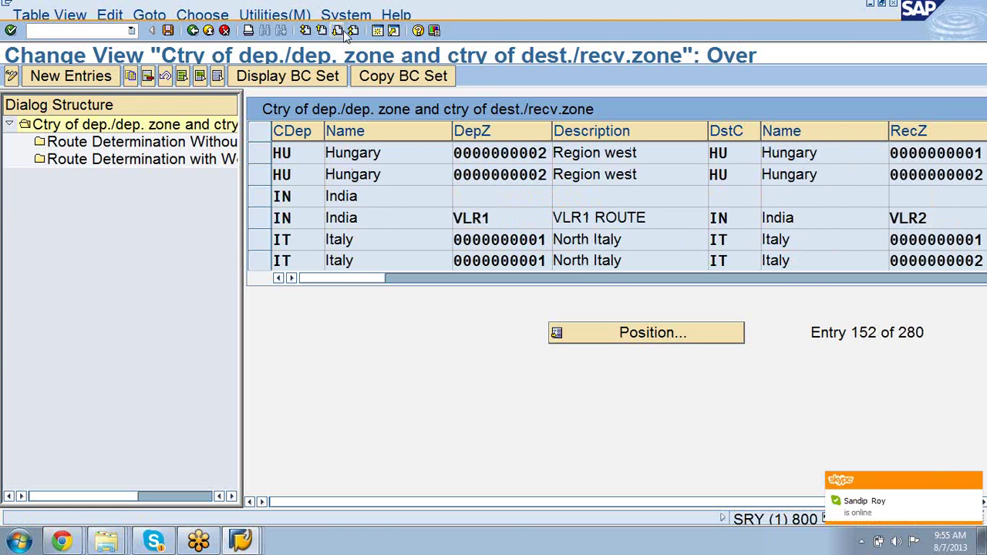
left_click(343, 30)
left_click(344, 30)
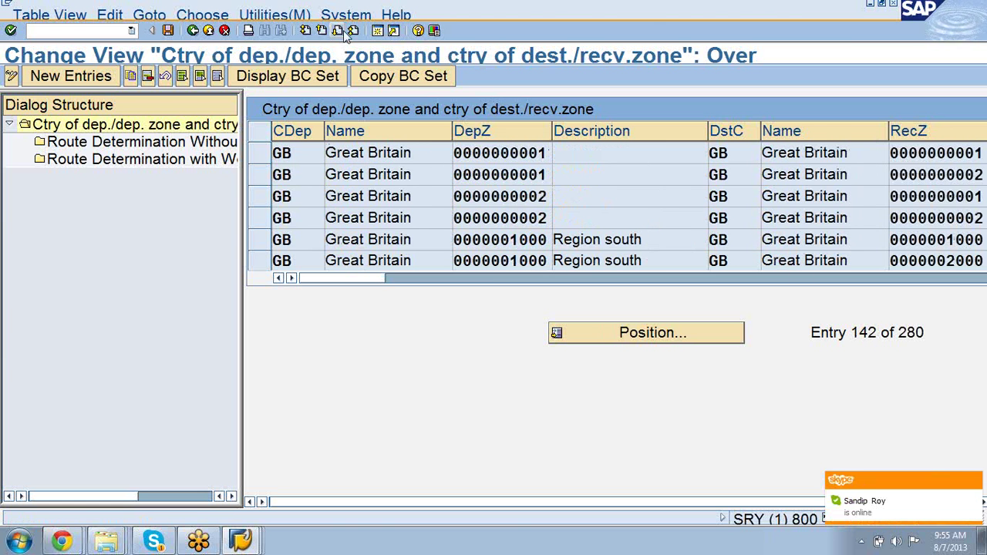
left_click(344, 30)
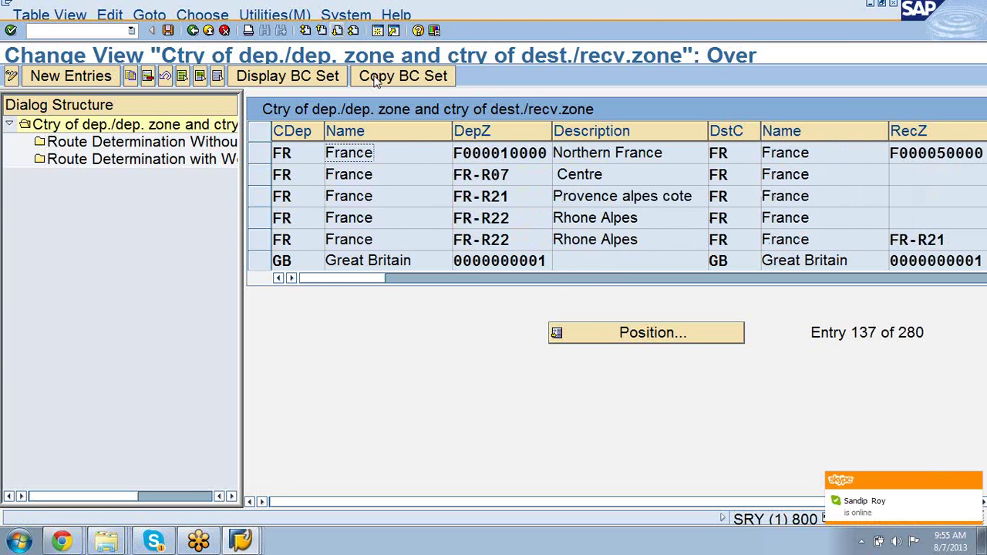
Step: Start a search for an entry by location data with shipping point 1200 and departure country DE
left_click(625, 337)
type("de")
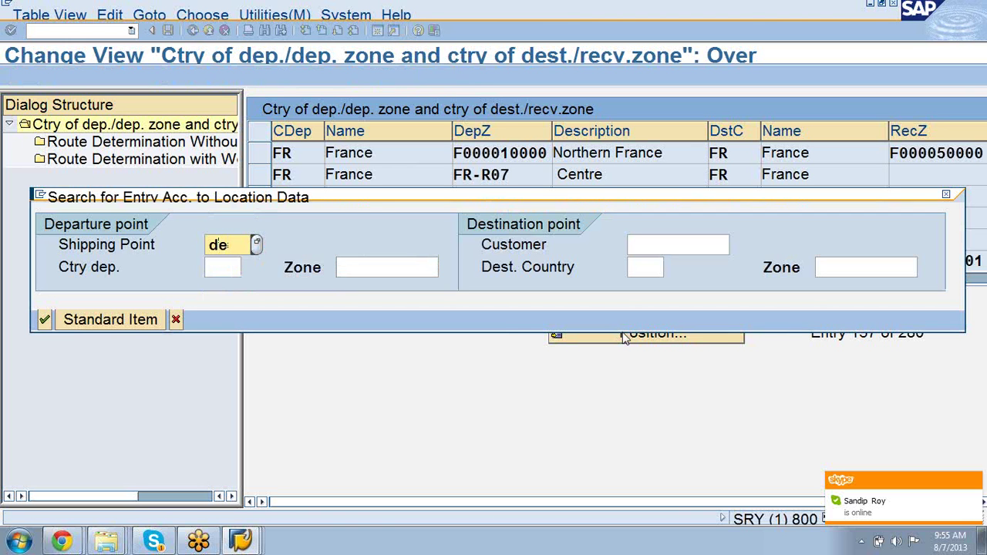
key("BackSpace")
key("BackSpace")
left_click(324, 300)
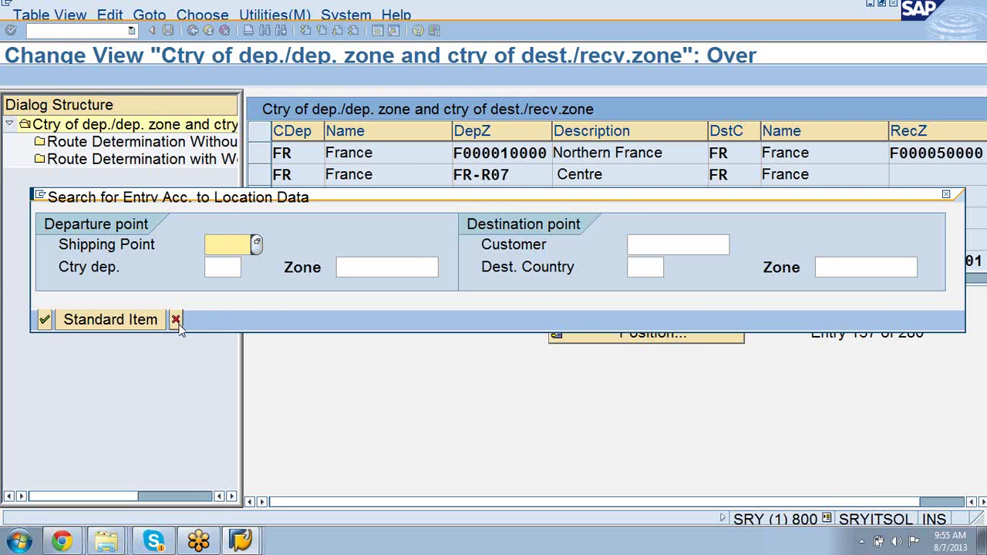
type("12")
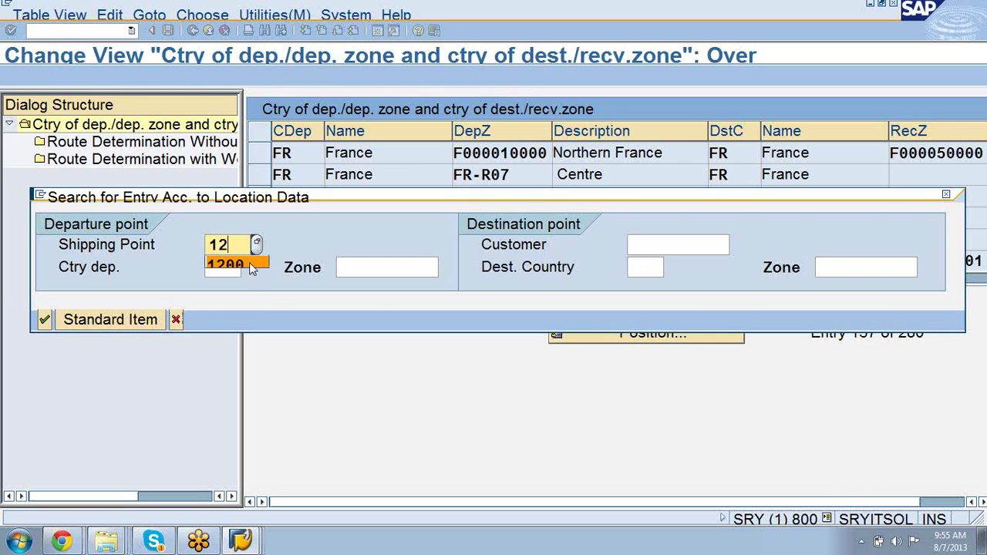
left_click(249, 262)
left_click(219, 266)
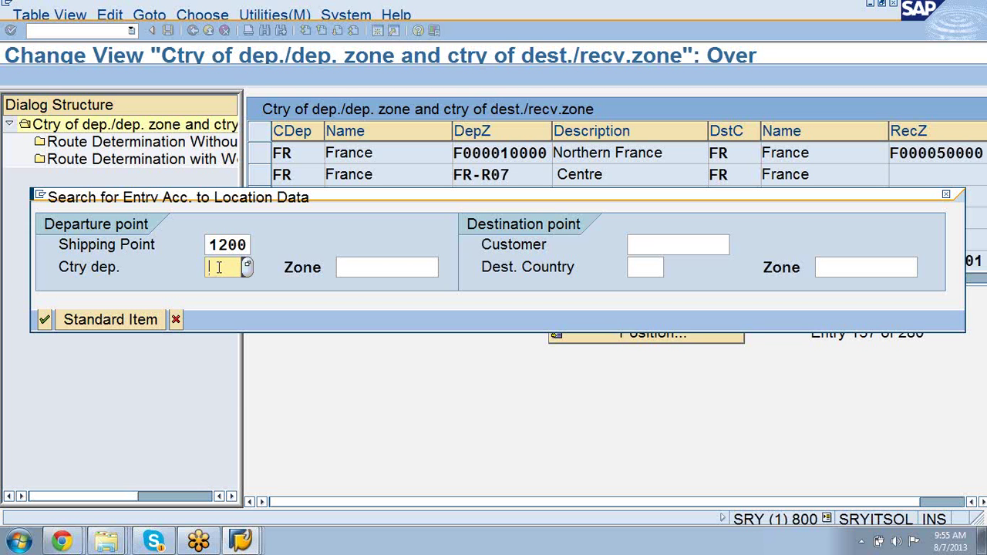
type("de")
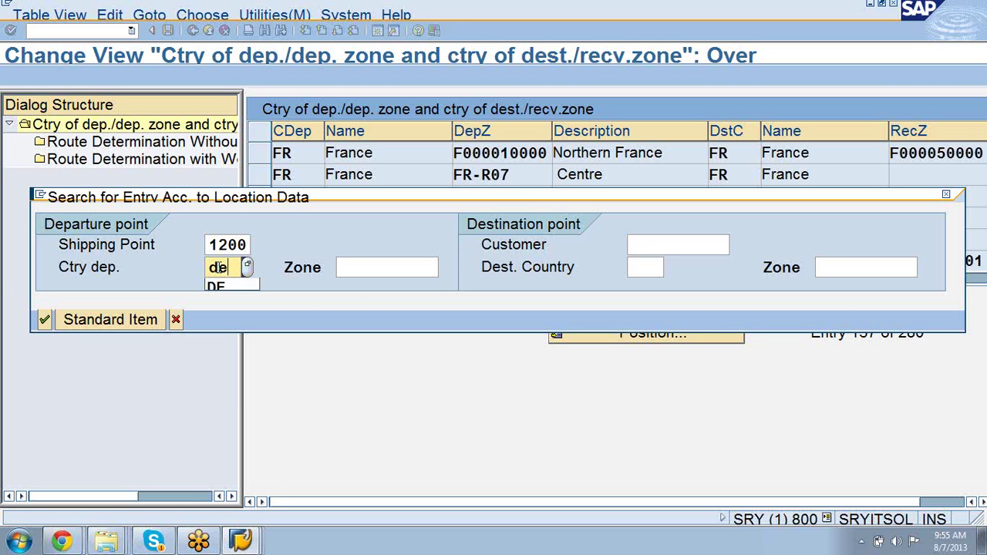
Step: Look up the ship-to party in the displayed standard order and return to the location data search
left_click(668, 247)
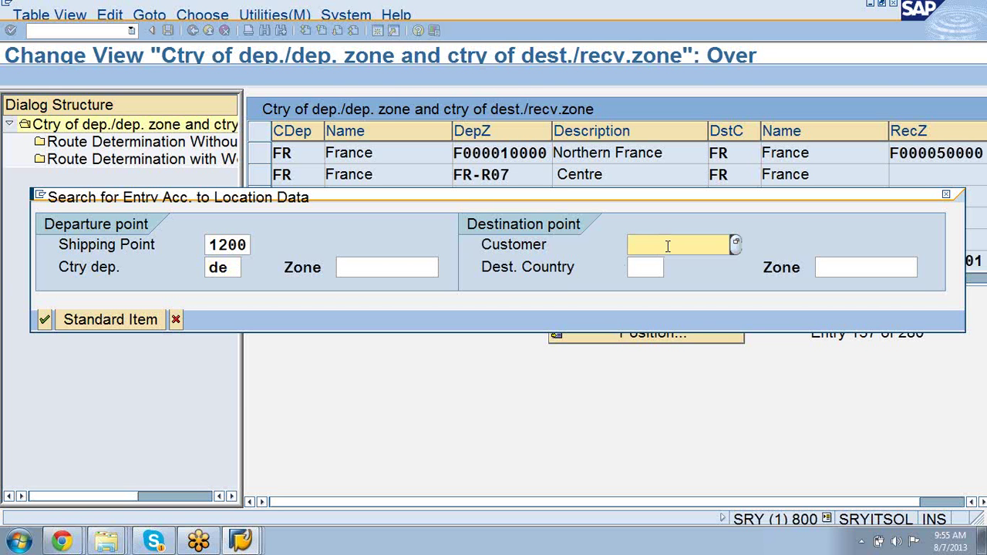
left_click(243, 544)
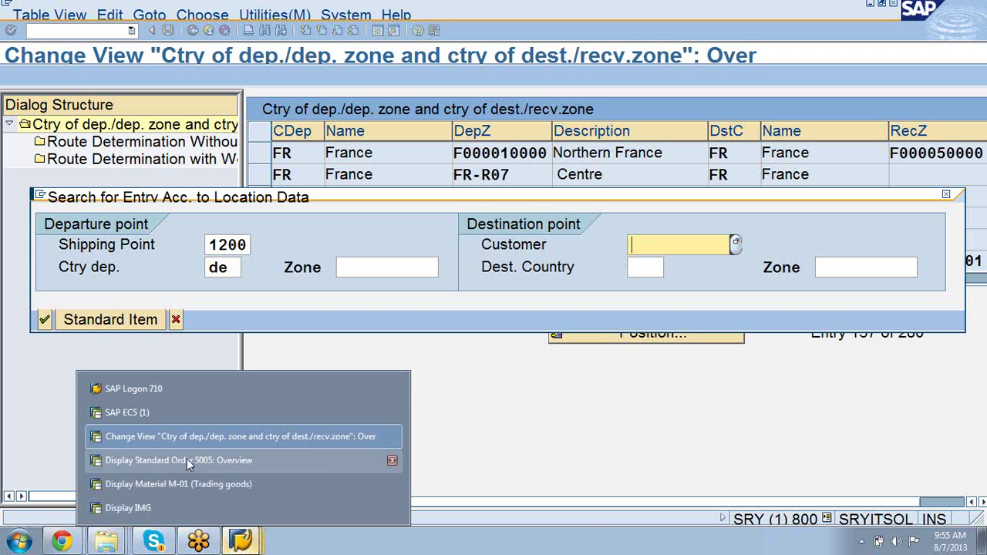
left_click(186, 430)
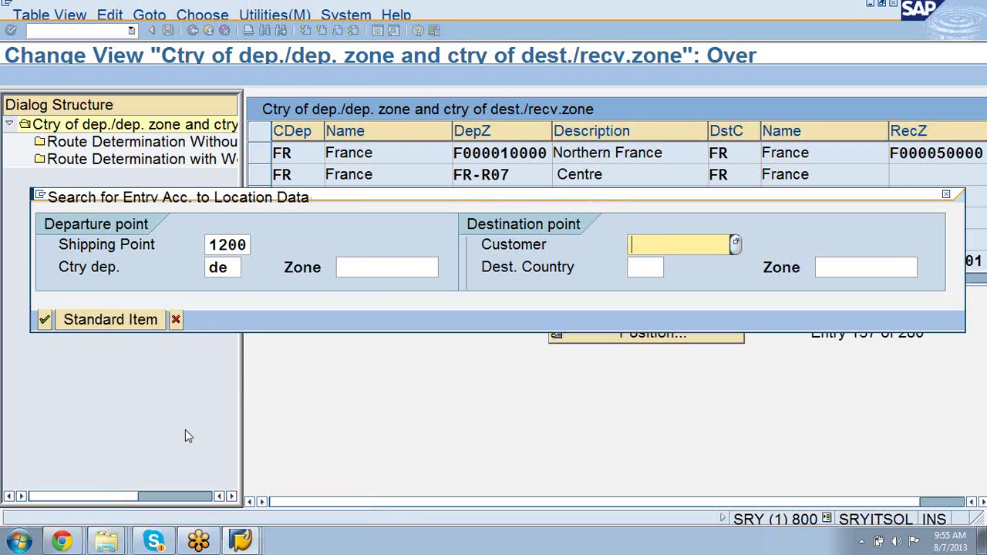
left_click(240, 542)
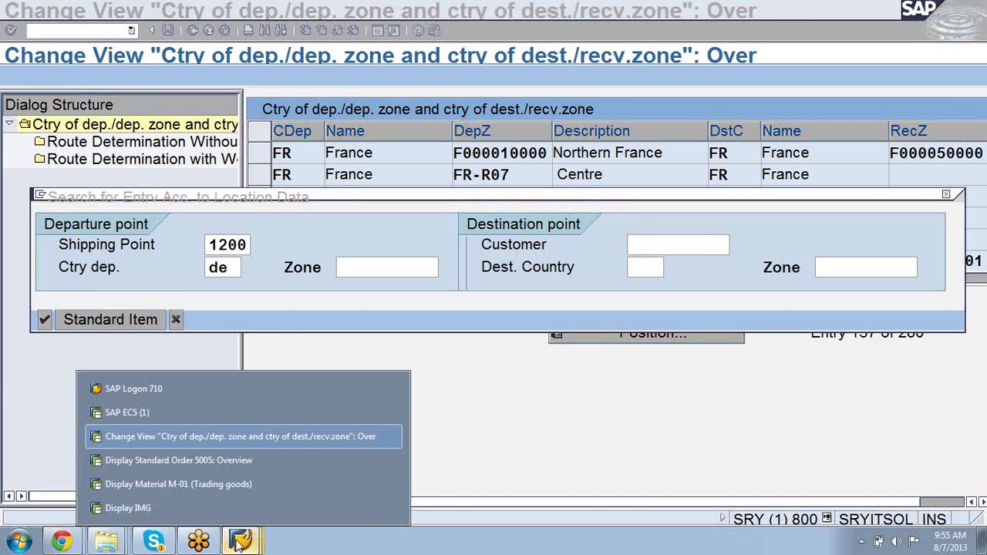
left_click(207, 464)
left_click(241, 543)
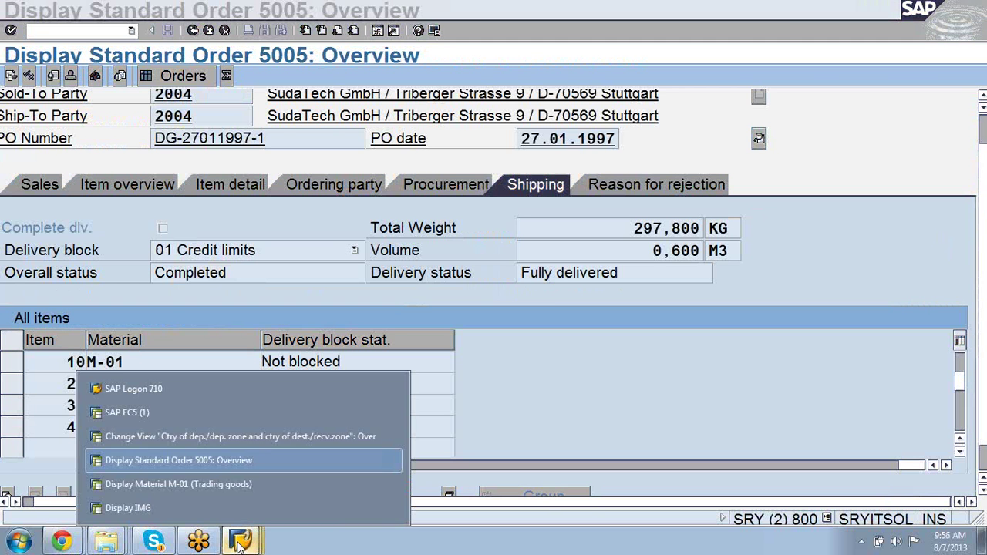
left_click(218, 435)
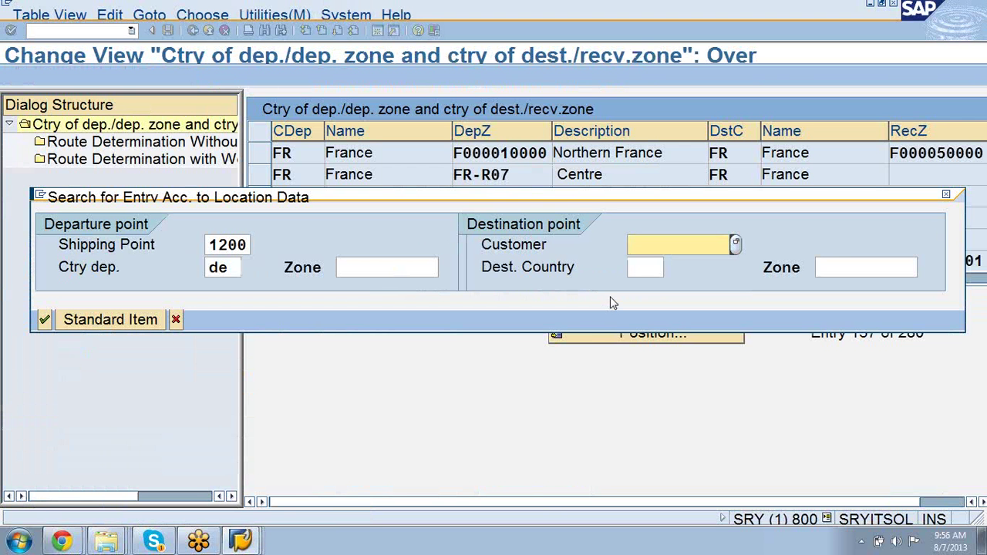
Step: Try the location search with the order's customer number and destination country DE as the destination point
type("2004")
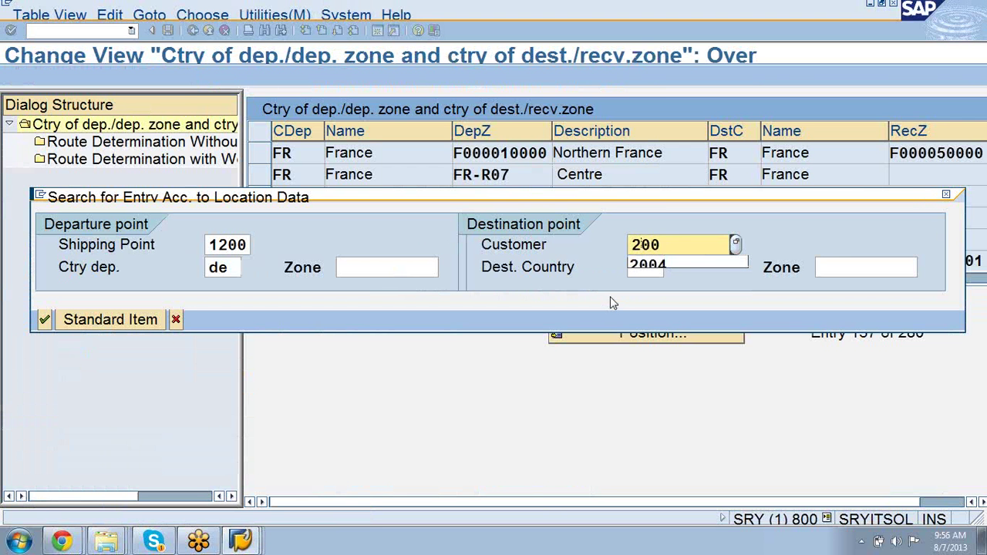
key("Tab")
type("de")
key("Return")
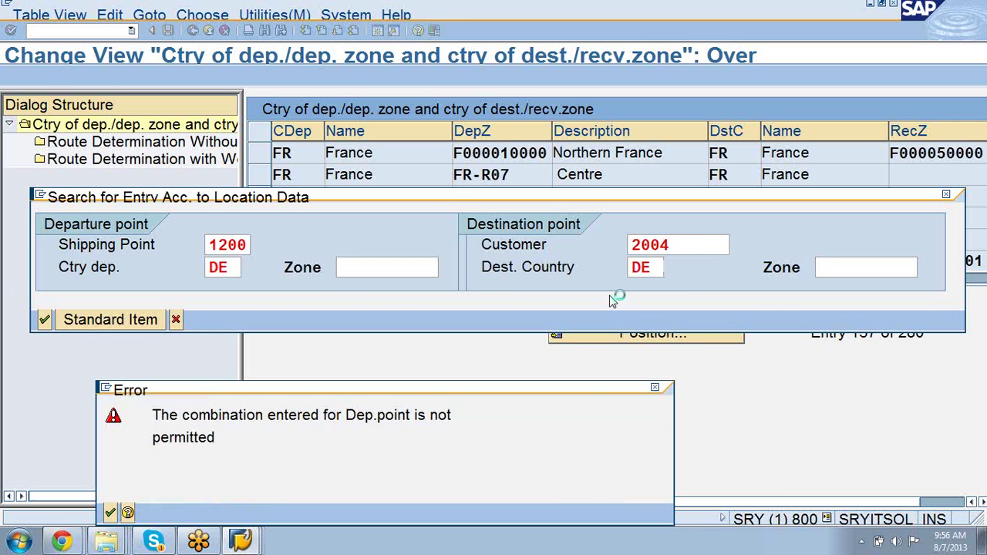
key("Return")
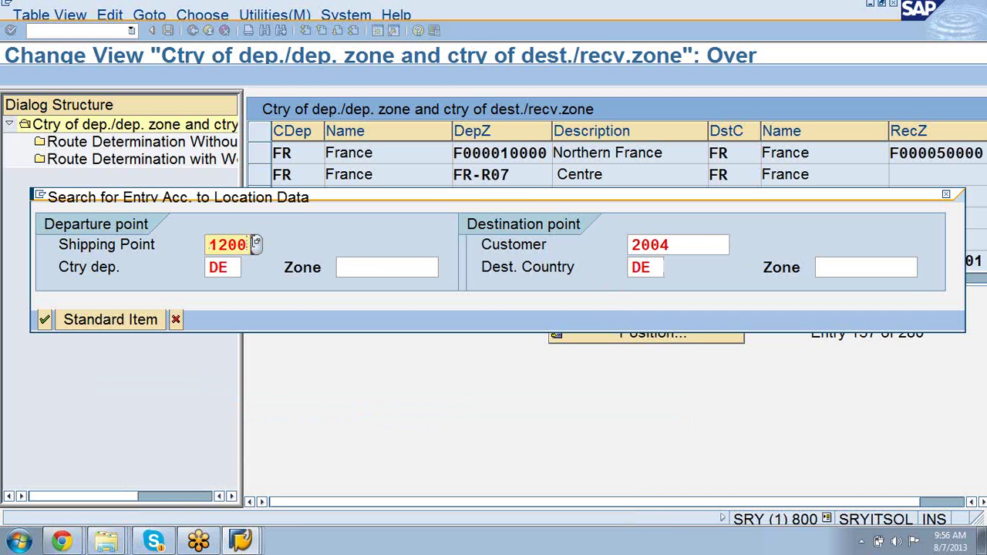
Step: Clear the shipping point and customer from the search criteria and find the entry by departure and destination country DE
type("1")
key("Return")
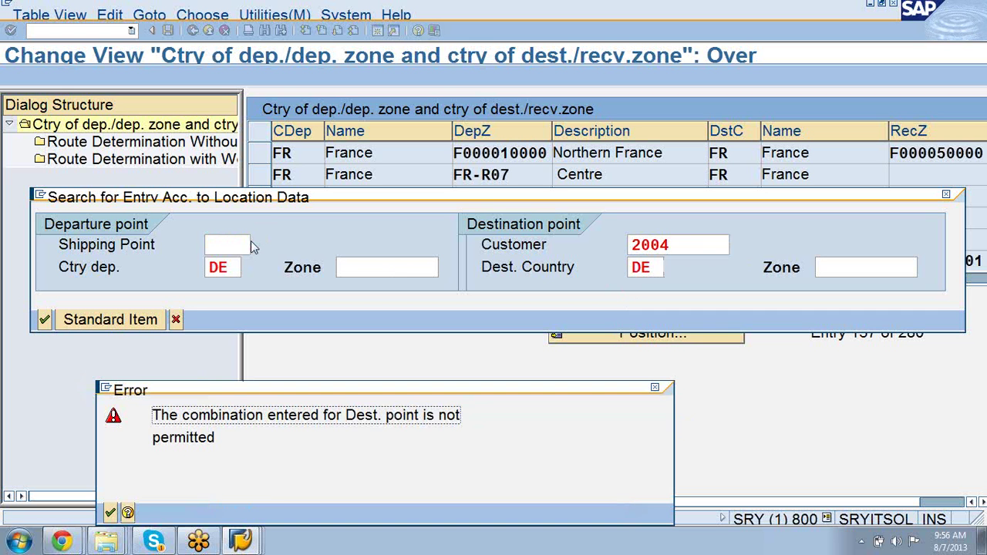
key("Return")
left_click(692, 245)
key("BackSpace")
key("BackSpace")
key("BackSpace")
key("BackSpace")
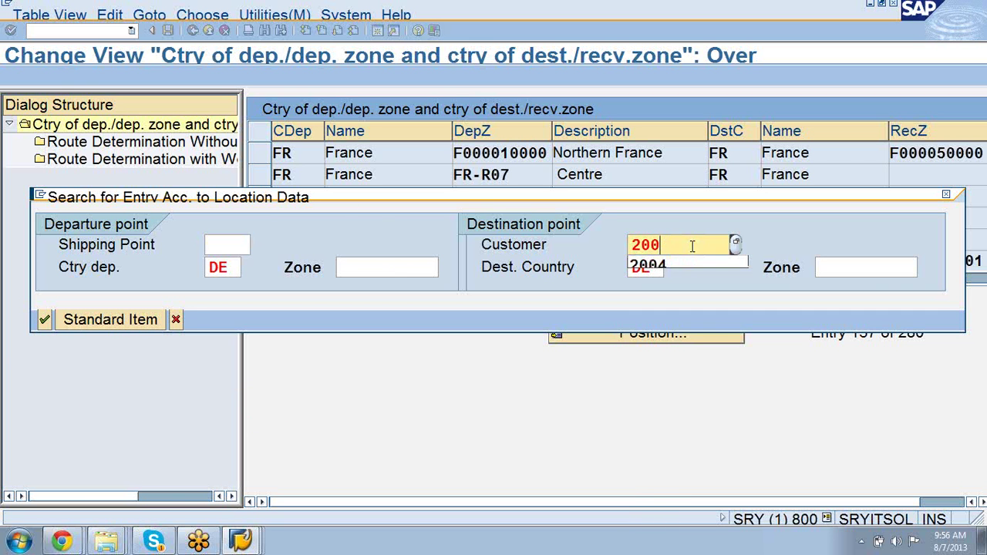
key("Return")
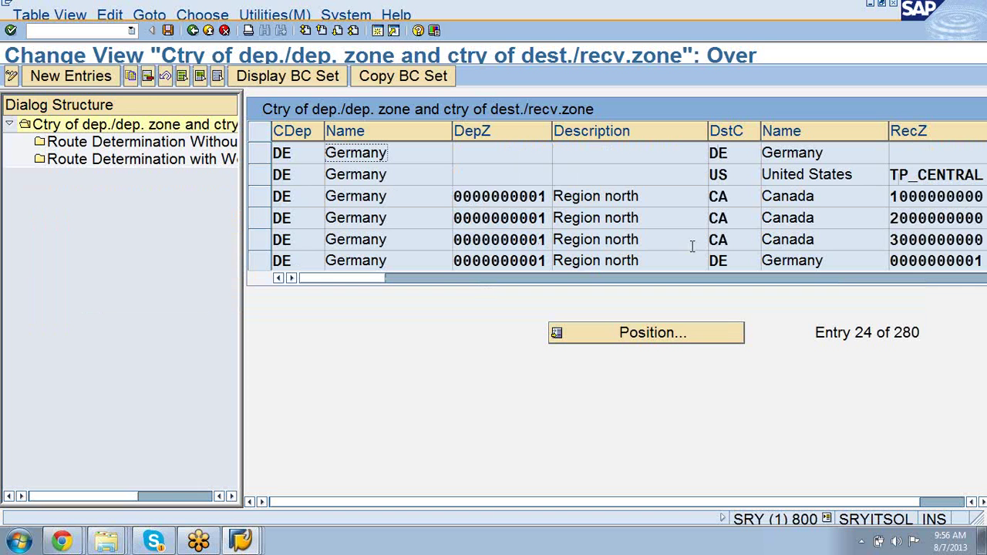
Step: Check the proposed order routes for the Germany to Germany entry without zones and return to the country and zone overview
left_click(260, 153)
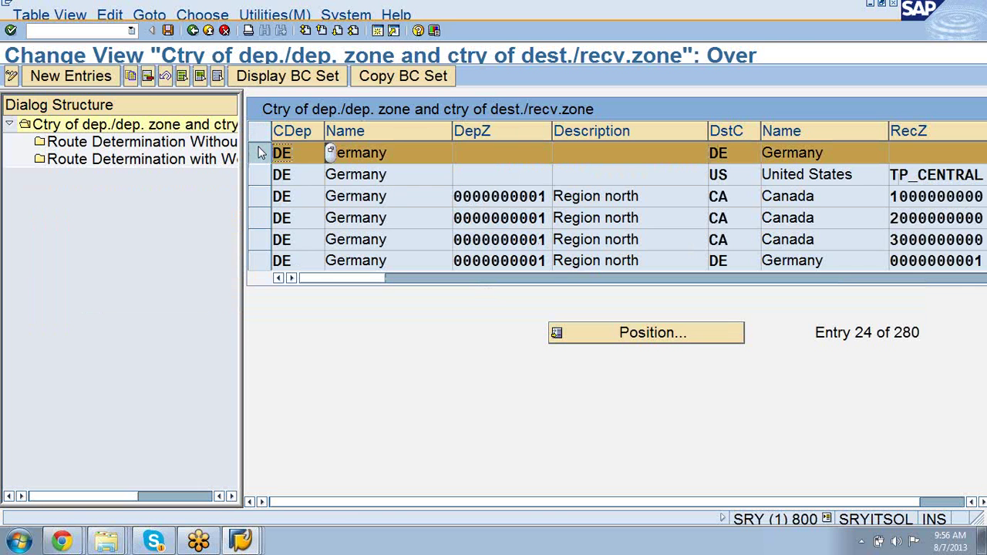
double_click(166, 145)
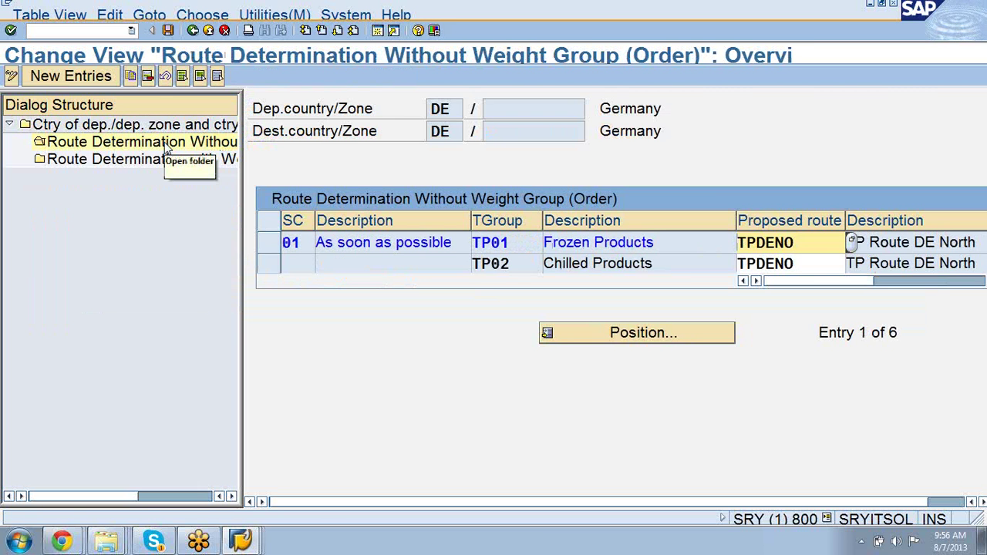
left_click(191, 32)
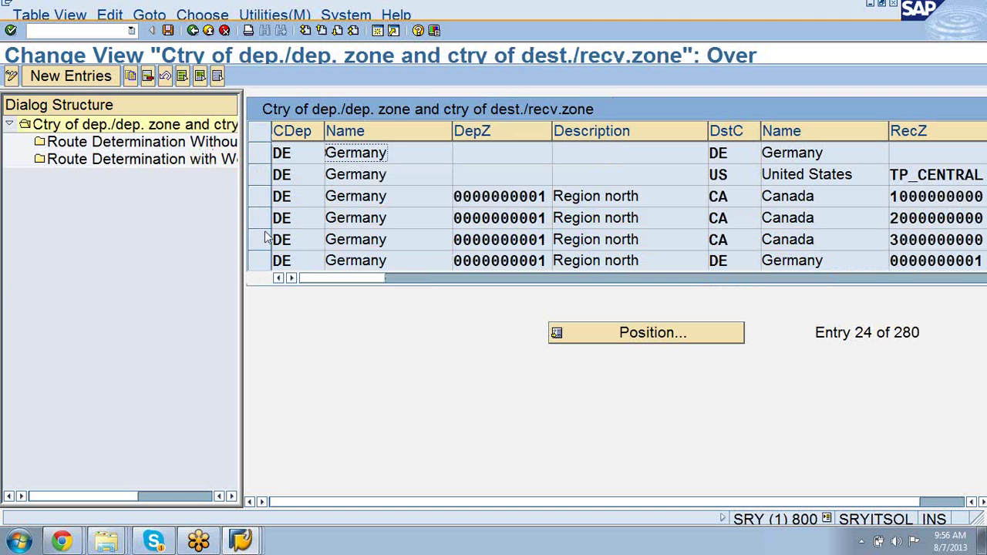
Step: Check the proposed order routes from Region north to Region north in Germany twice, returning to the overview each time
left_click(261, 261)
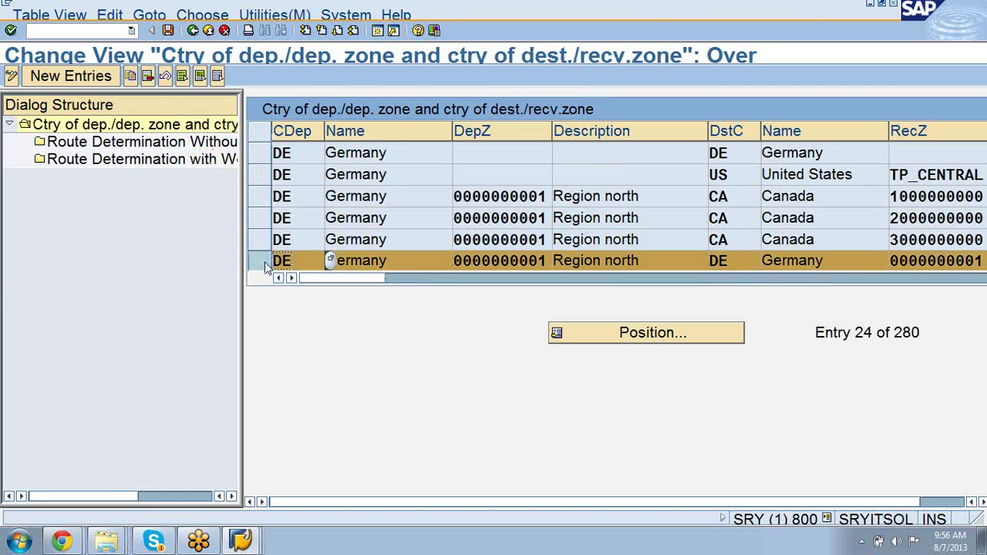
double_click(174, 144)
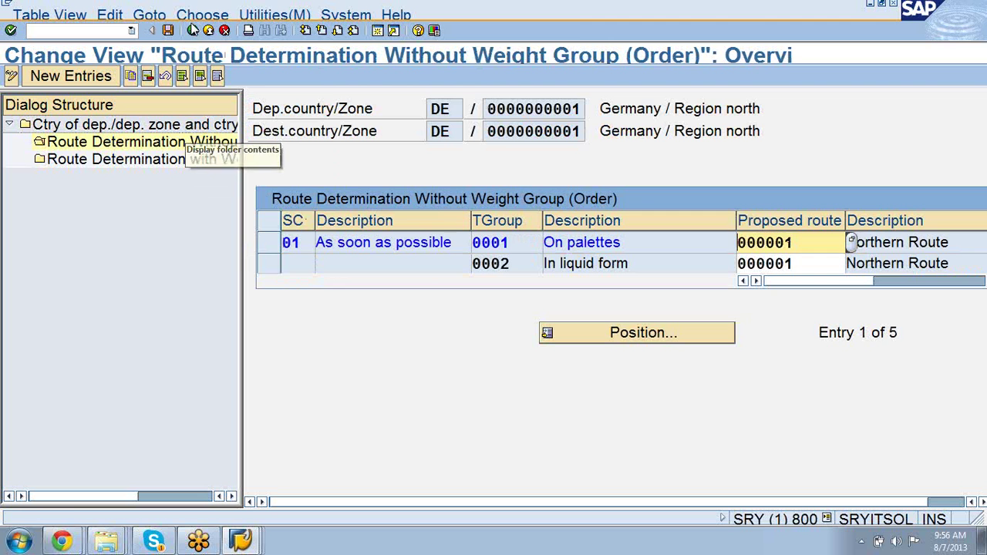
left_click(192, 31)
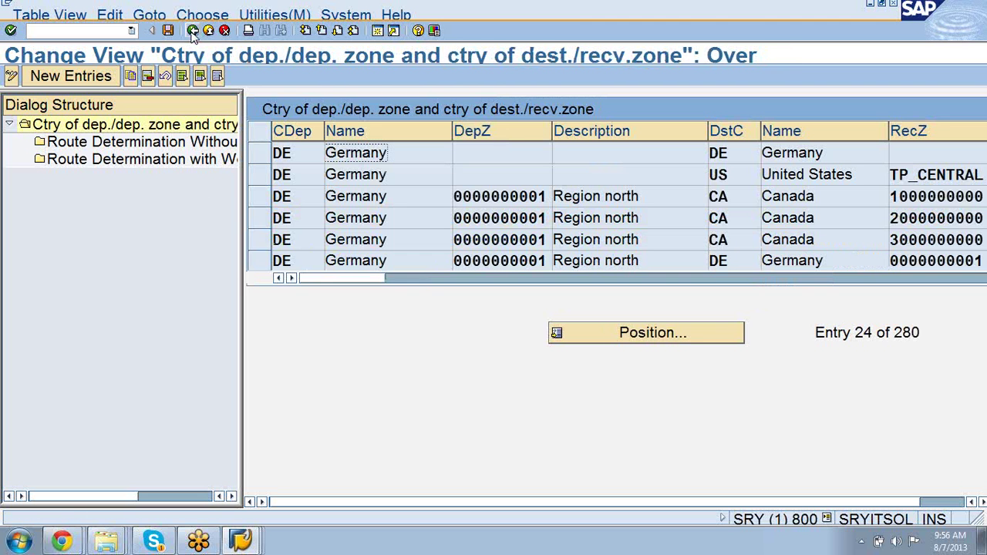
left_click(262, 263)
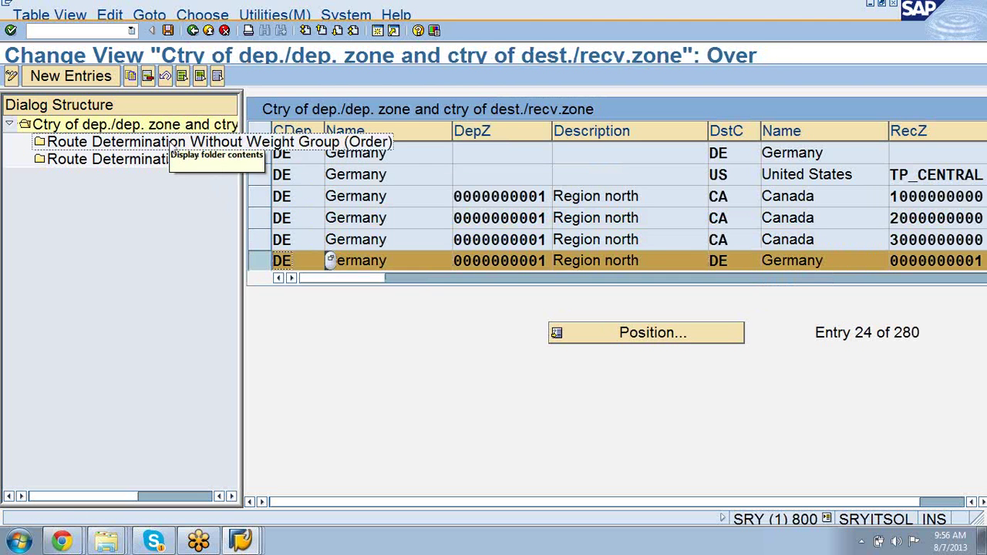
double_click(173, 147)
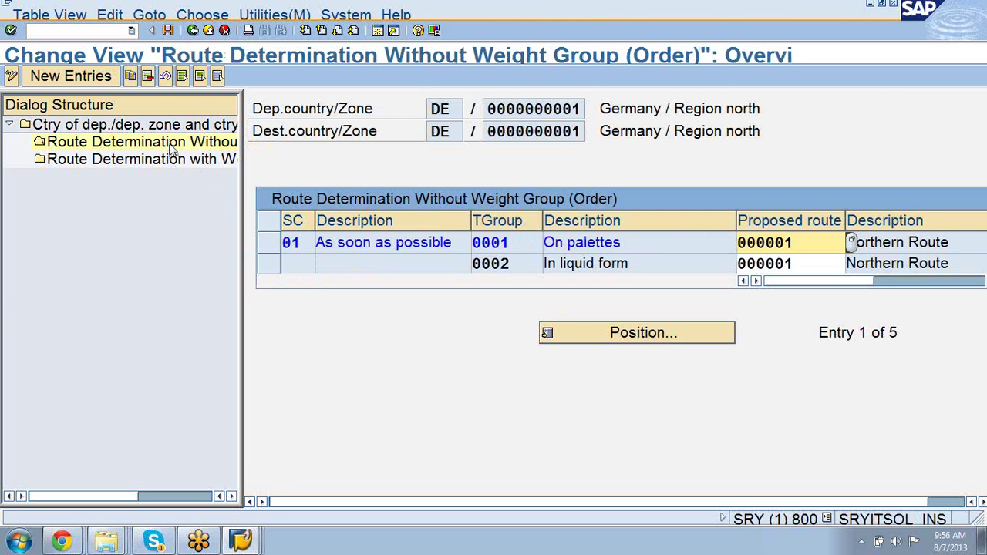
left_click(194, 30)
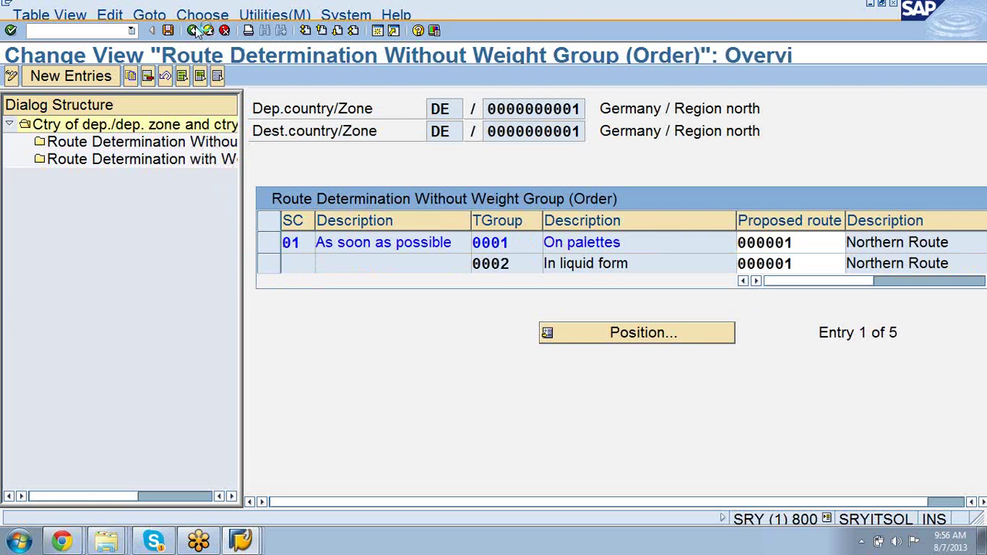
Step: Check the proposed order routes from Region north to Region south within Germany and return to the country and zone overview
left_click(337, 31)
left_click(337, 31)
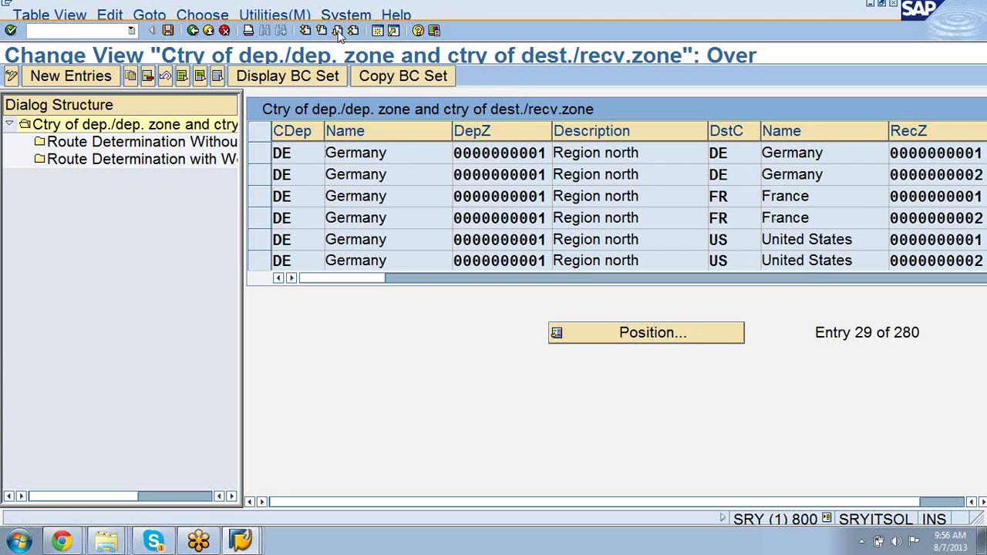
left_click(324, 31)
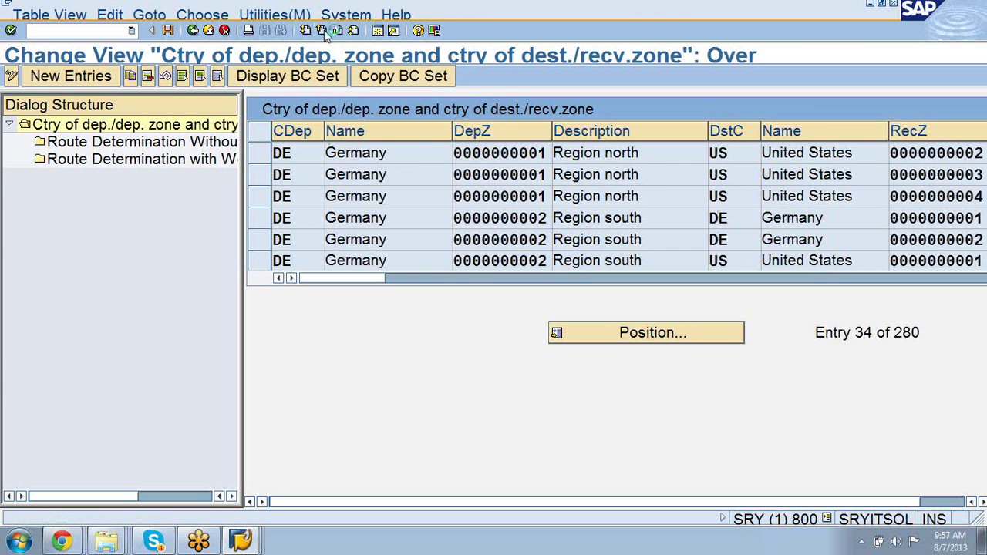
left_click(253, 184)
left_click(220, 144)
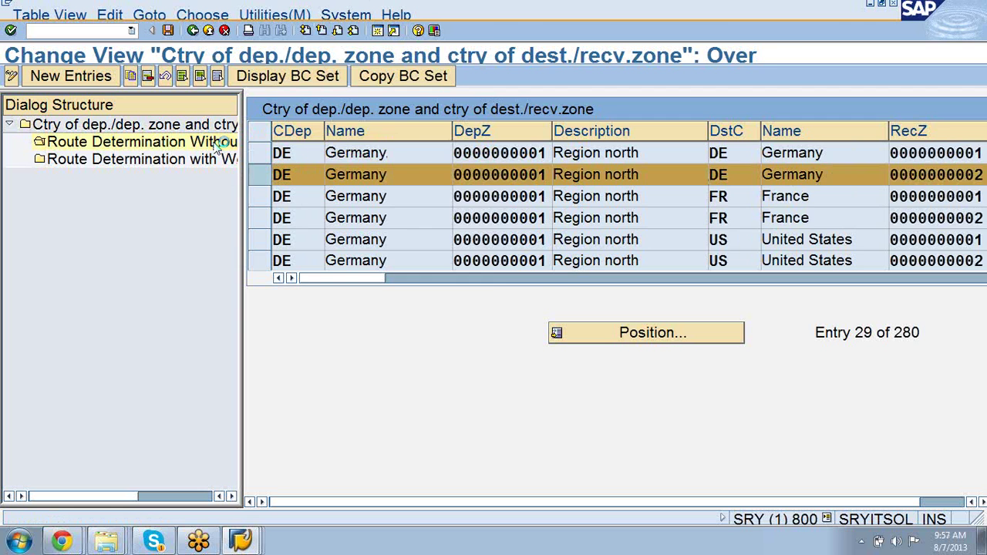
left_click(193, 30)
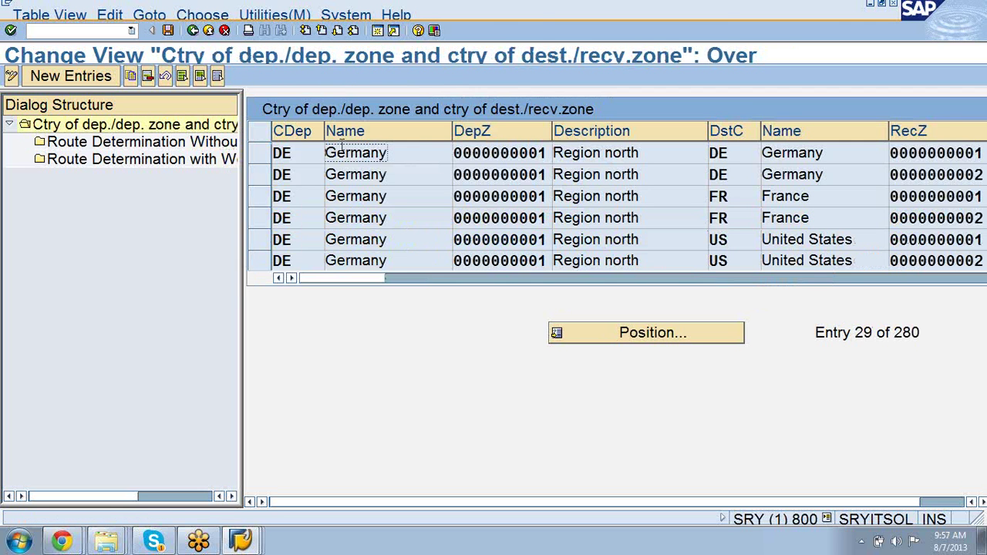
Step: Check the proposed order routes from Region south to Region south within Germany and return to the overview
left_click(337, 31)
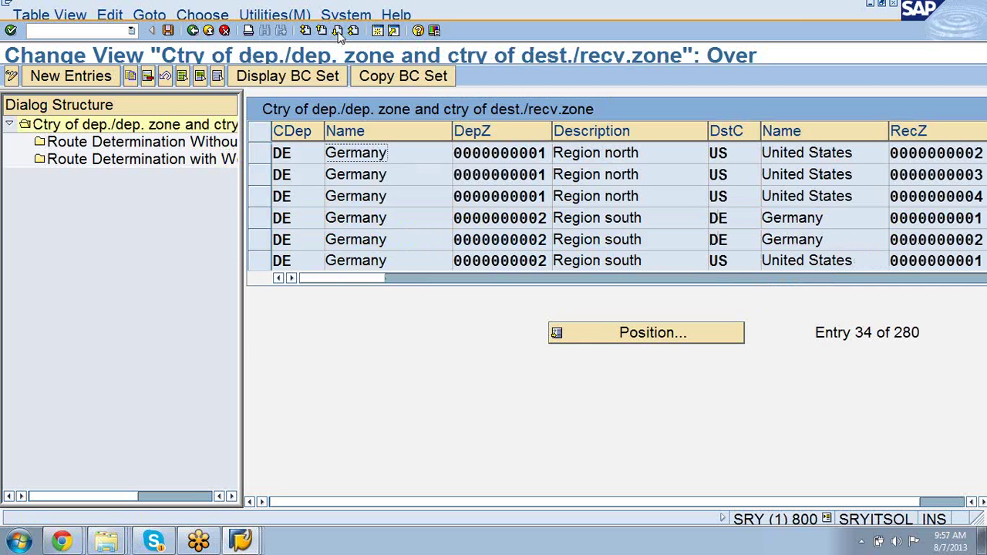
left_click(264, 245)
double_click(199, 147)
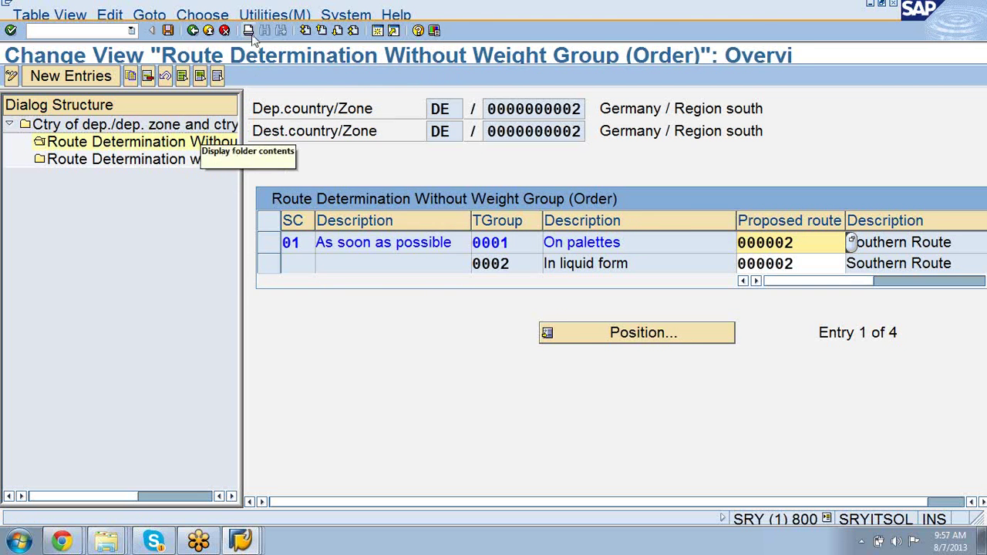
left_click(193, 30)
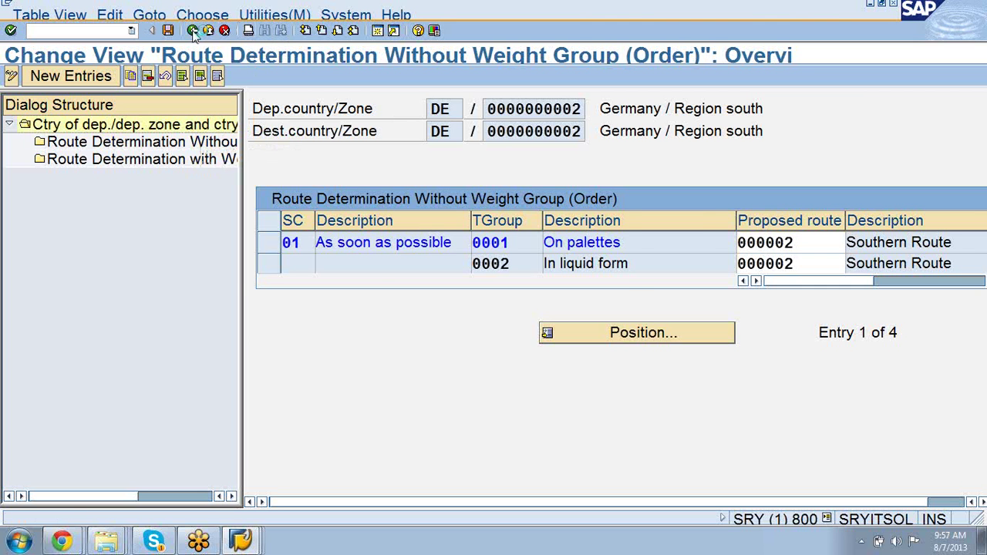
Step: Check the proposed order routes from Region Dresden to destination zone D000020000, Region Hamburg, and return to the overview
left_click(337, 31)
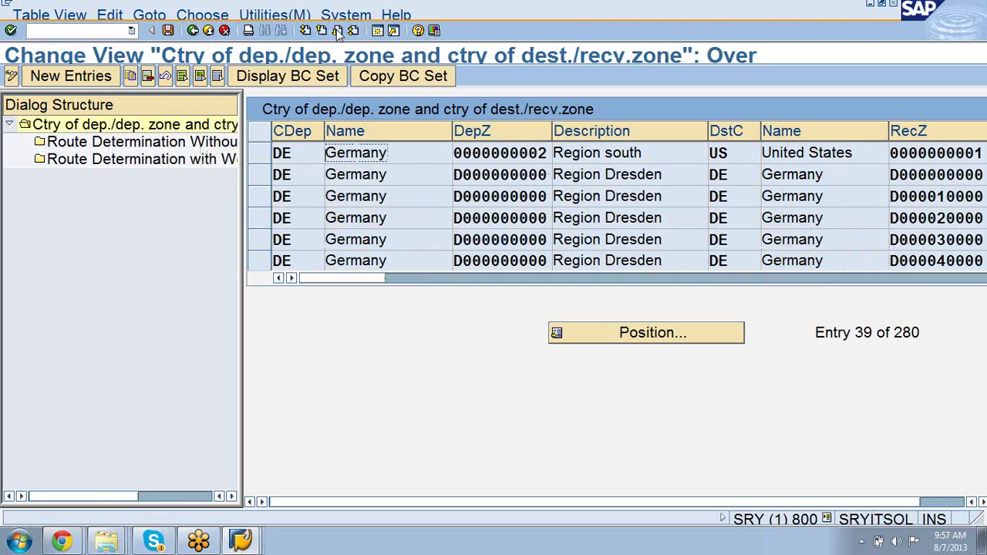
left_click(261, 197)
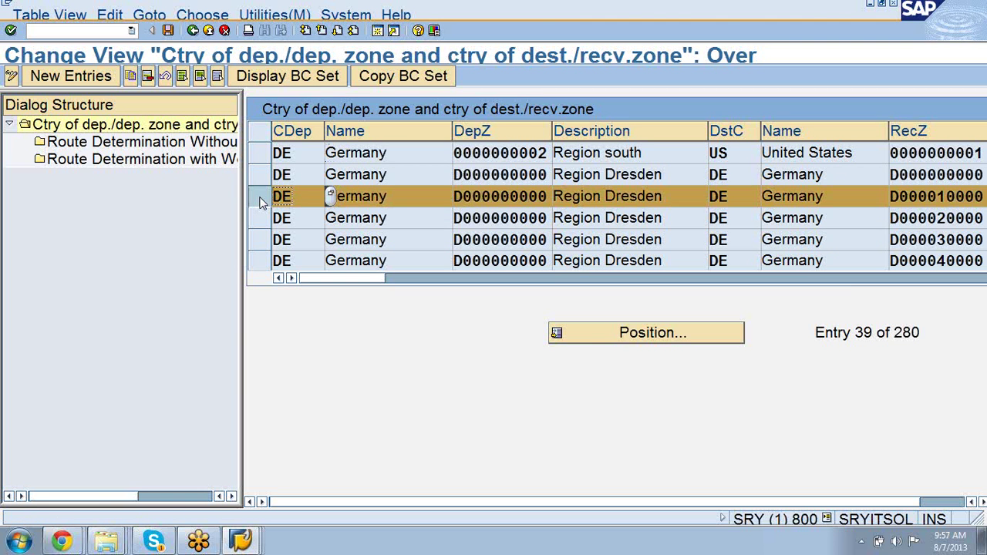
left_click(260, 198)
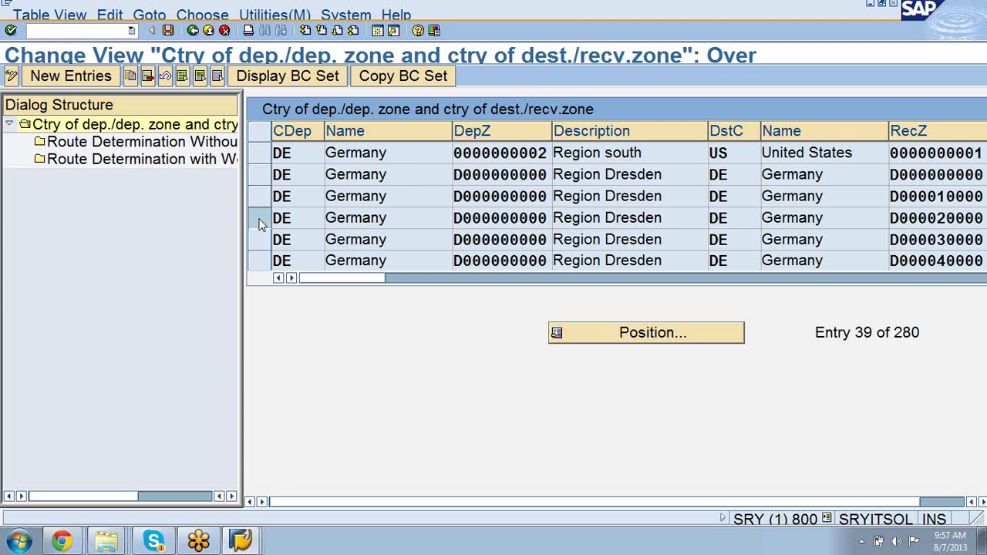
left_click(261, 219)
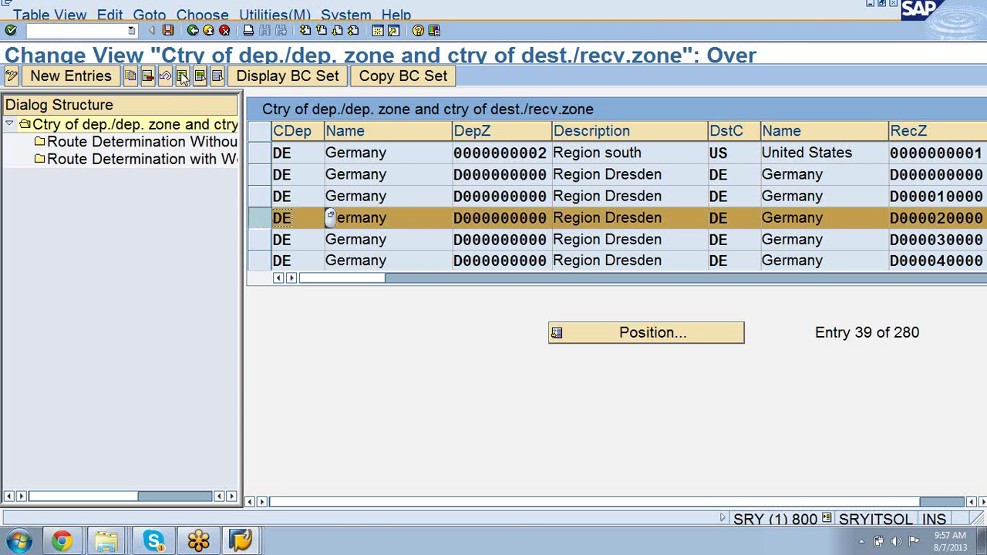
double_click(198, 145)
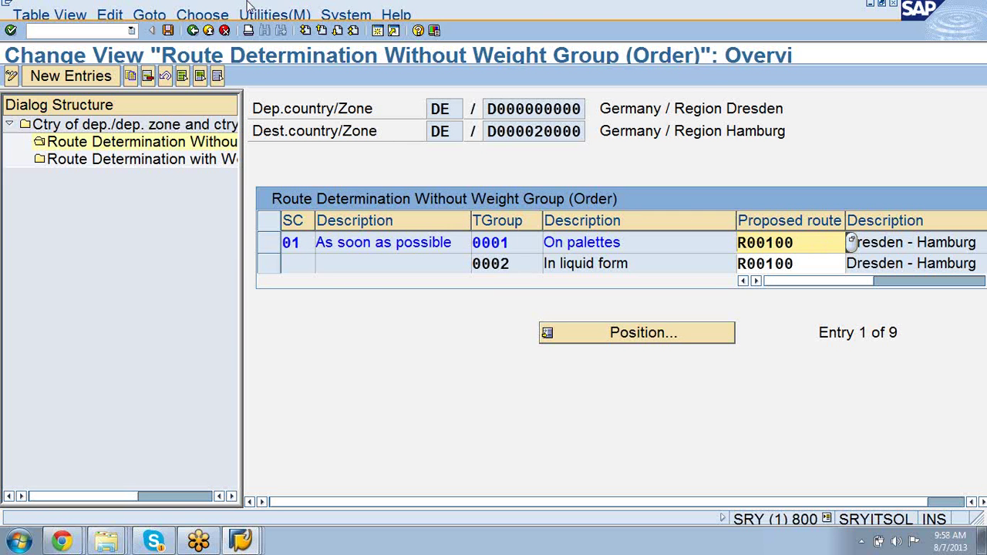
left_click(192, 30)
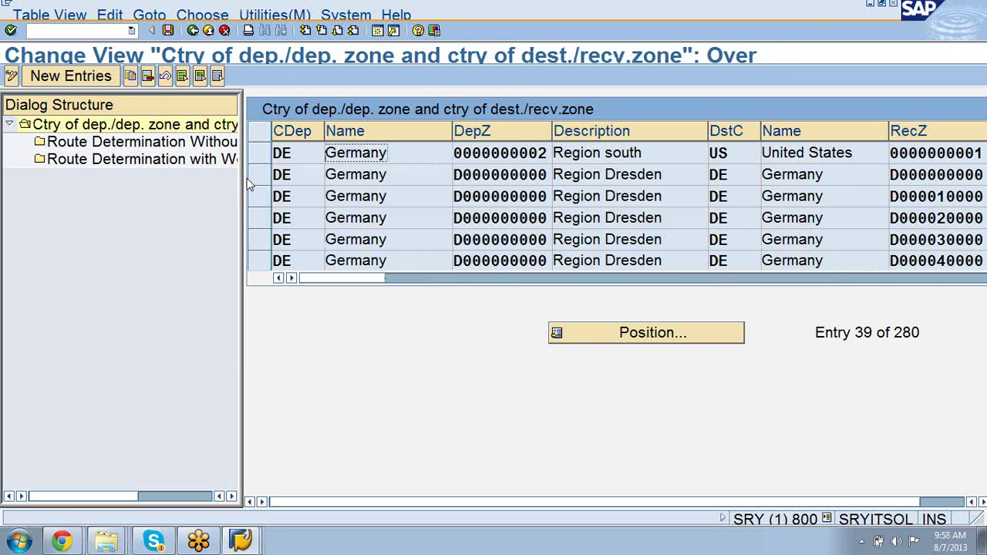
Step: Check the proposed order routes from Region Dresden to destination zone D000010000, Region Berlin, and return to the overview
left_click(265, 197)
double_click(166, 143)
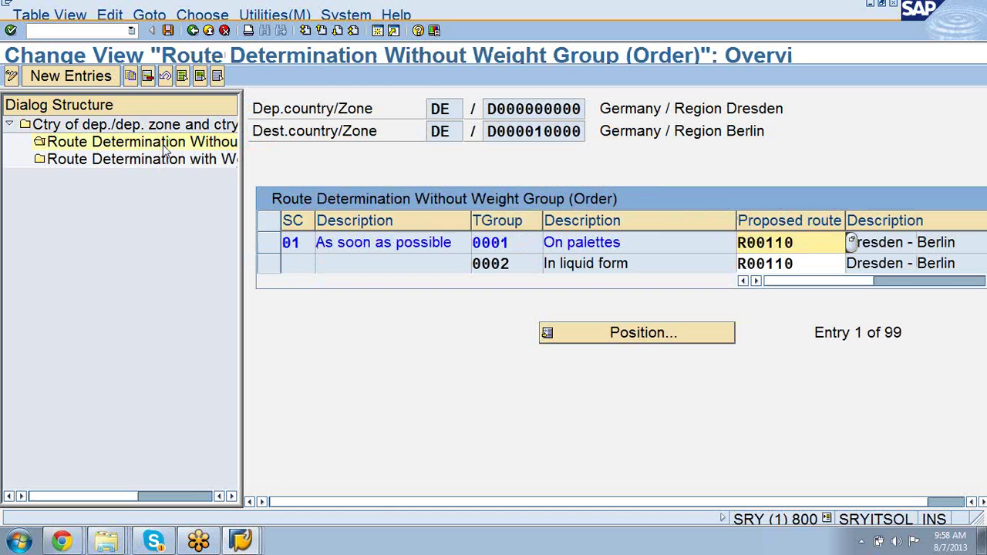
left_click(194, 31)
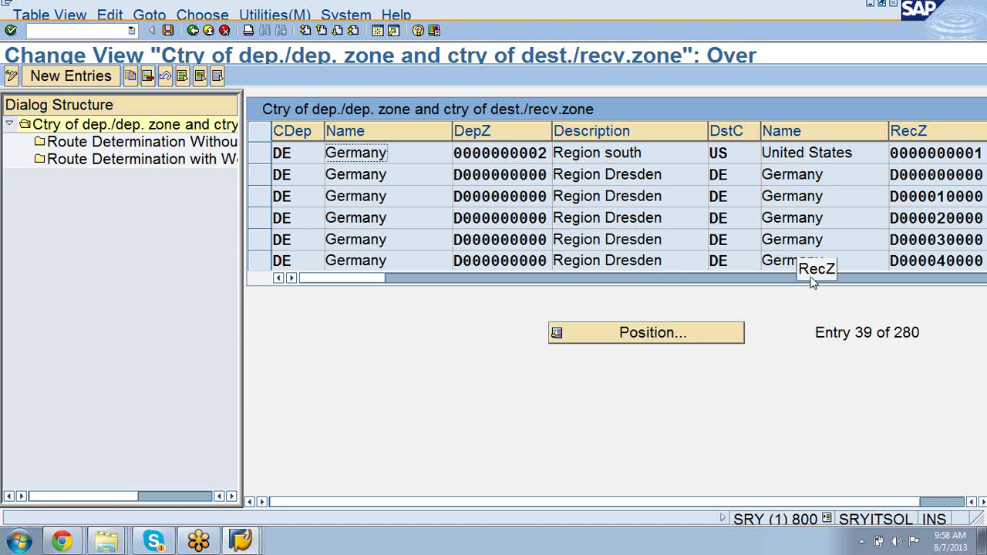
Step: Review the destination zone descriptions and open the order route determination from Region Dresden to zone D000070000, Region Stuttgart
left_click(879, 281)
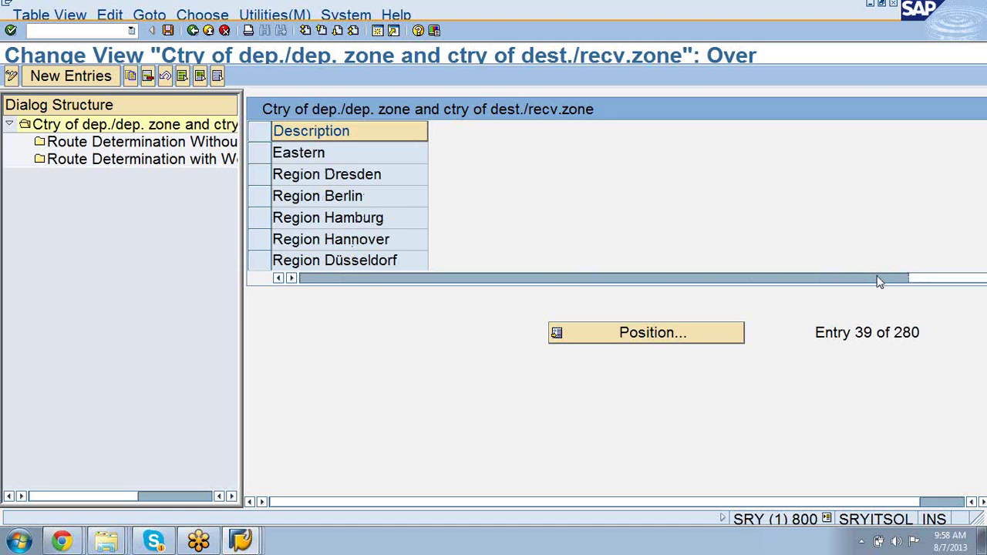
left_click(279, 279)
left_click(280, 280)
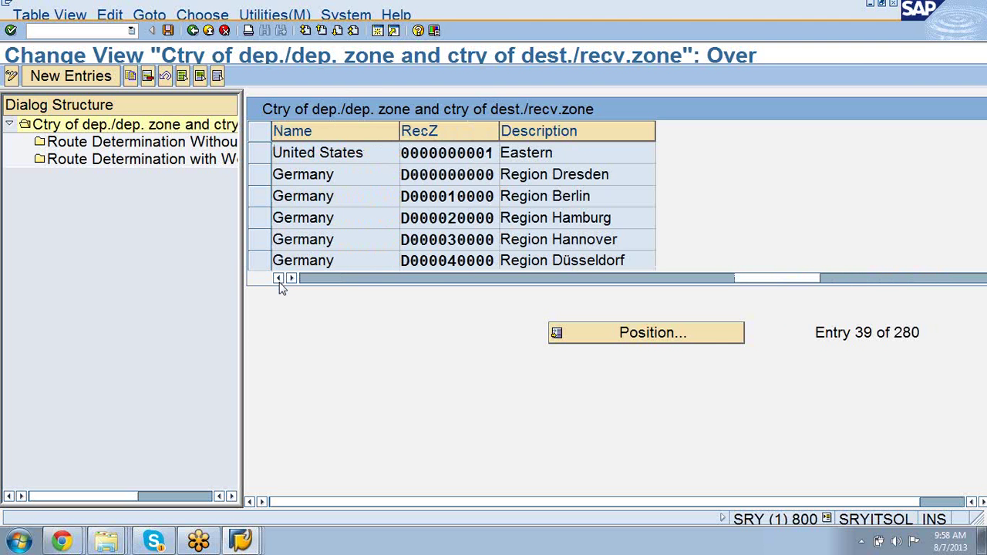
left_click(337, 29)
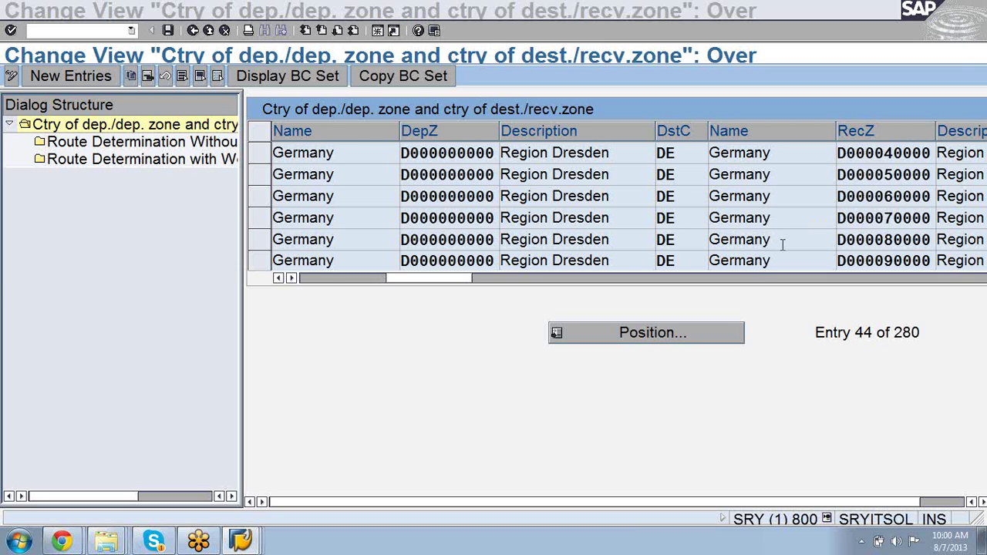
left_click(259, 224)
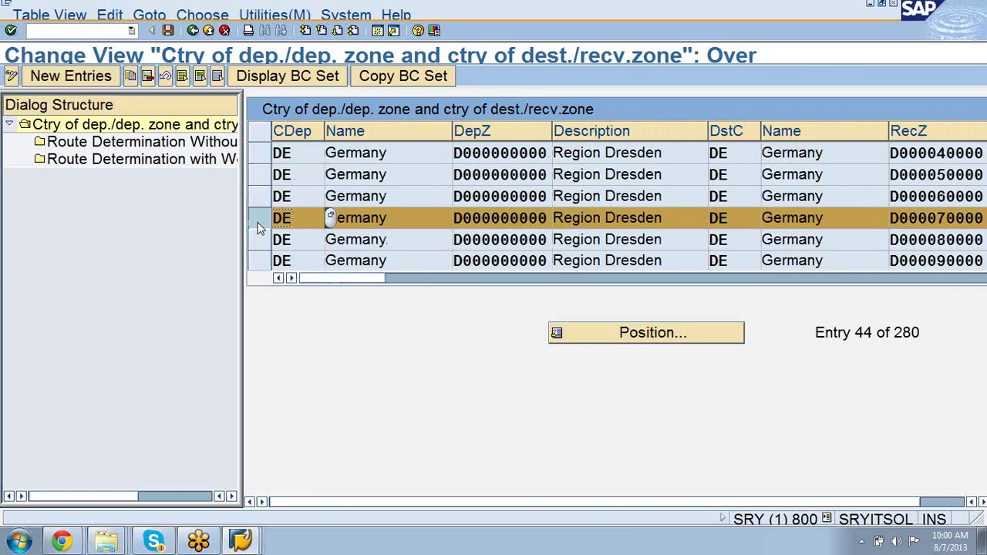
double_click(194, 148)
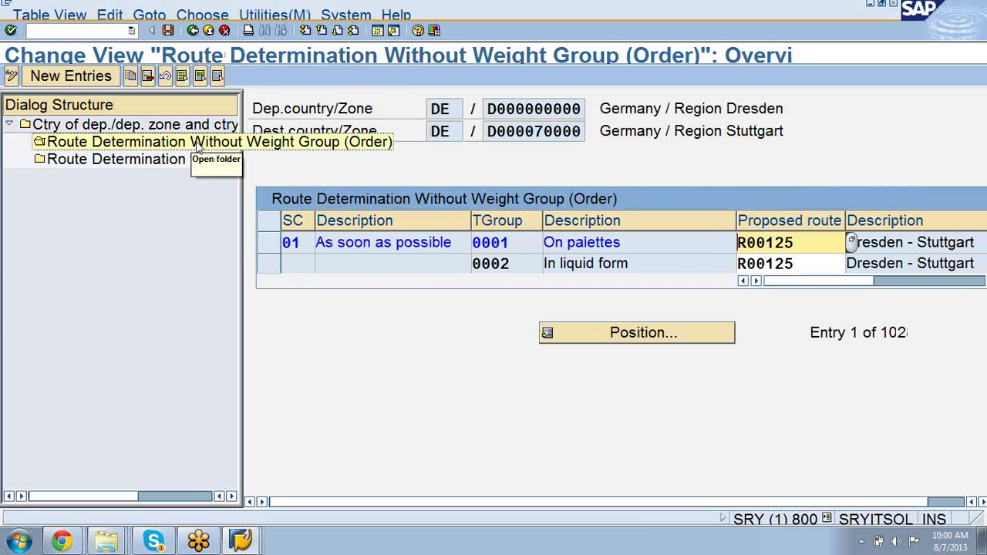
Step: Select the entry for shipping condition 01 and transportation group 0001, and highlight its proposed route
left_click(270, 242)
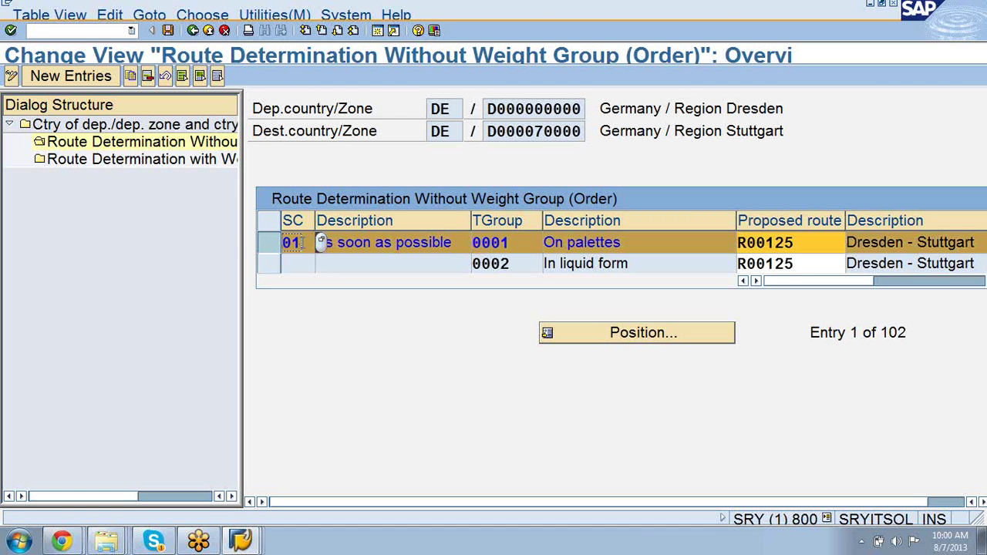
left_click(509, 242)
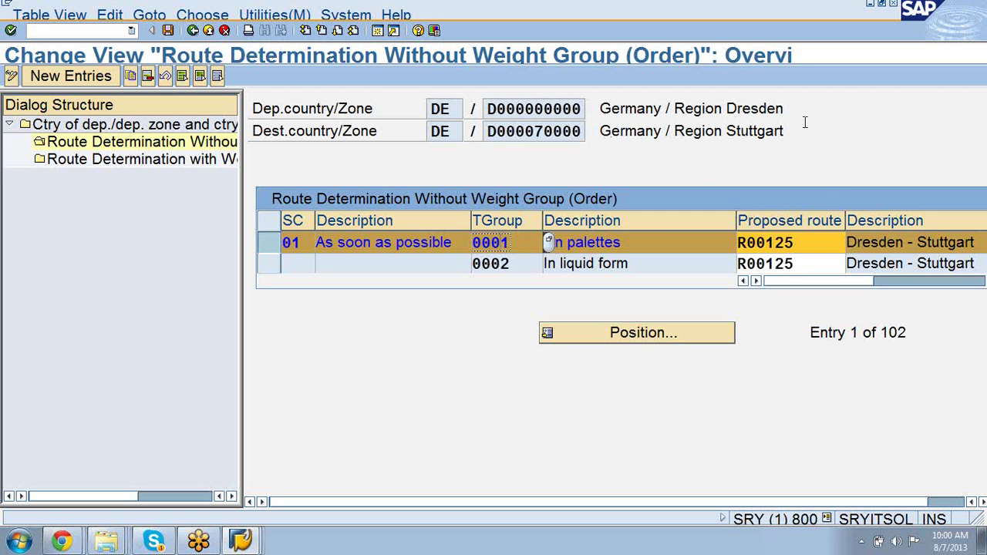
left_click_drag(817, 244, 742, 244)
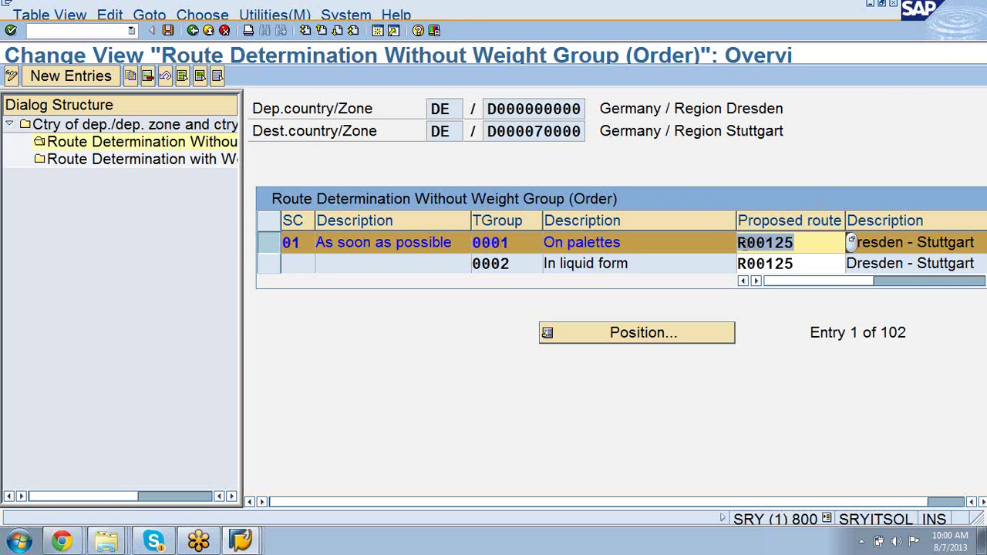